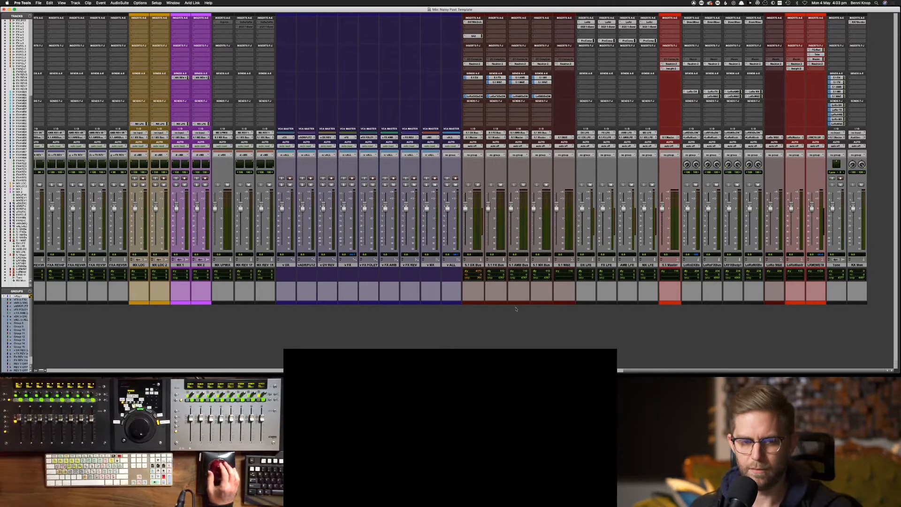
Scroll the mixer left until the DX 1 to DX REV 8 and PFX strips show
scroll(516, 308, left, 10)
scroll(504, 347, right, 15)
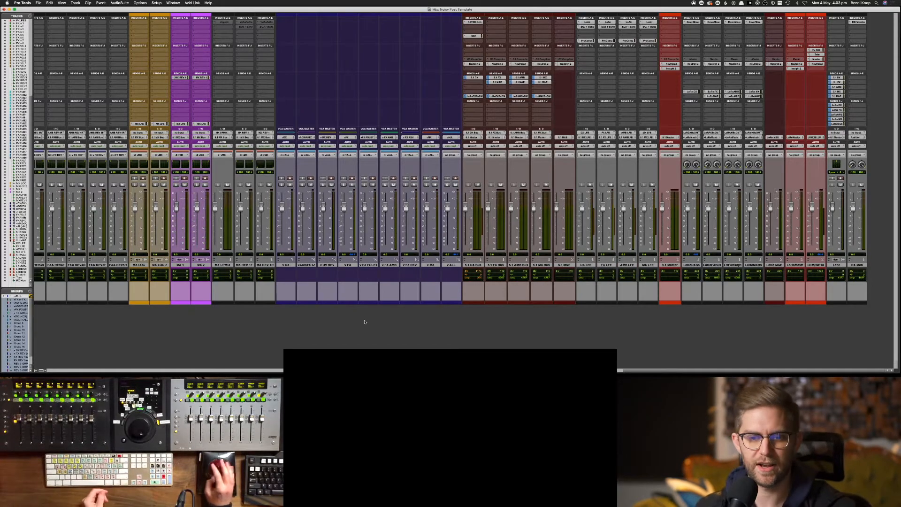
scroll(364, 319, left, 15)
scroll(348, 325, left, 10)
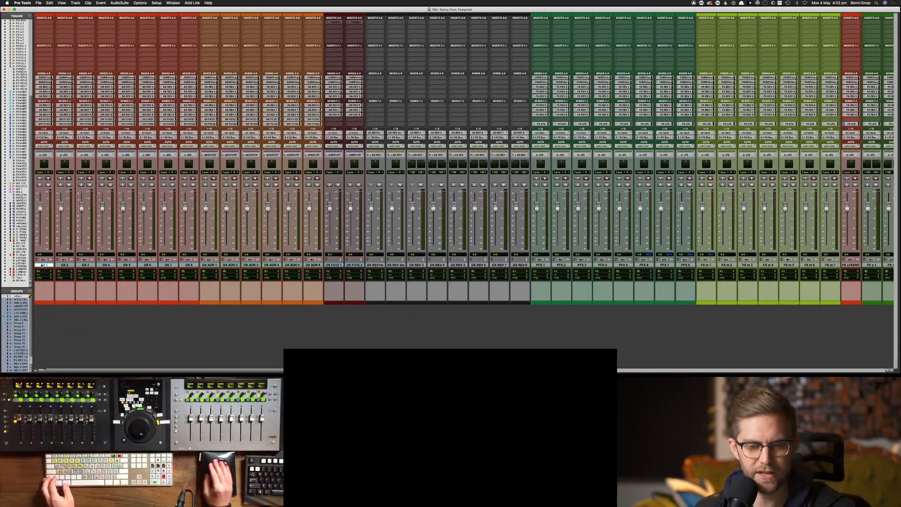
Move the selected DX 1 to DX REV 8 tracks into a new folder named 'DX Bus'
shift+click(520, 265)
right_click(520, 266)
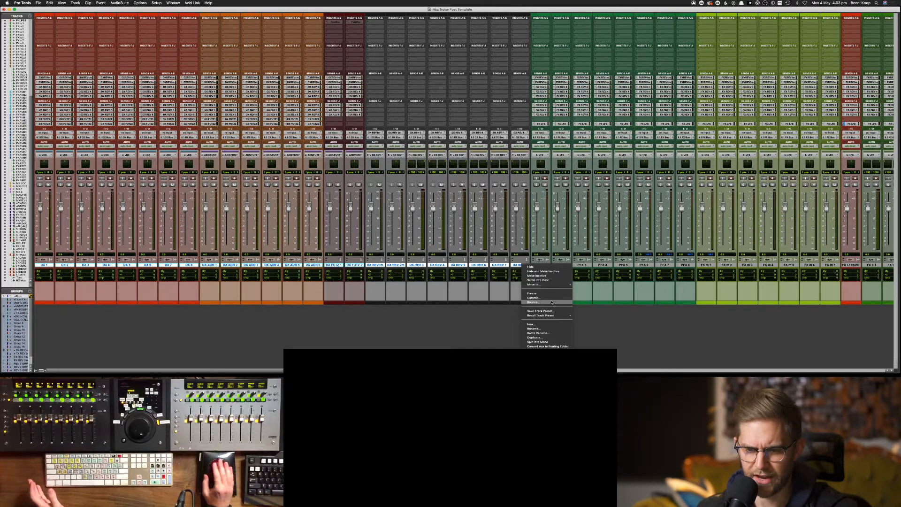
click(385, 302)
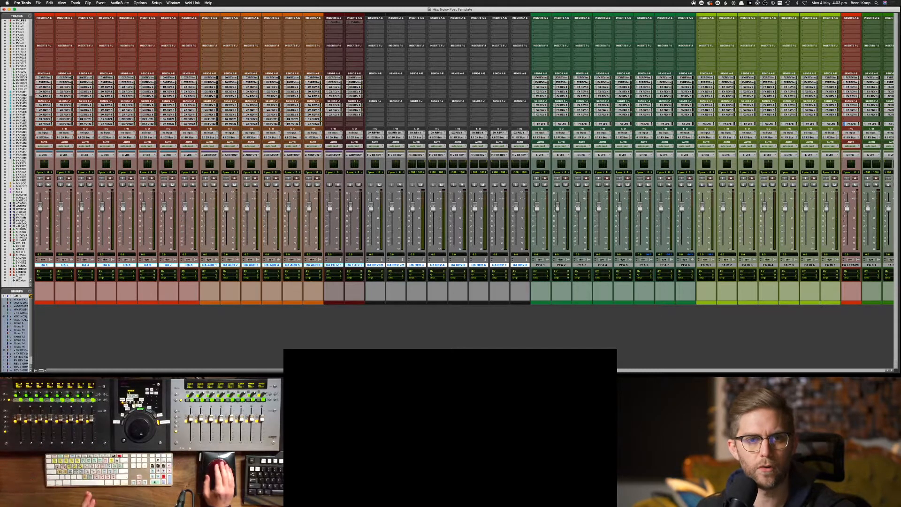
click(120, 3)
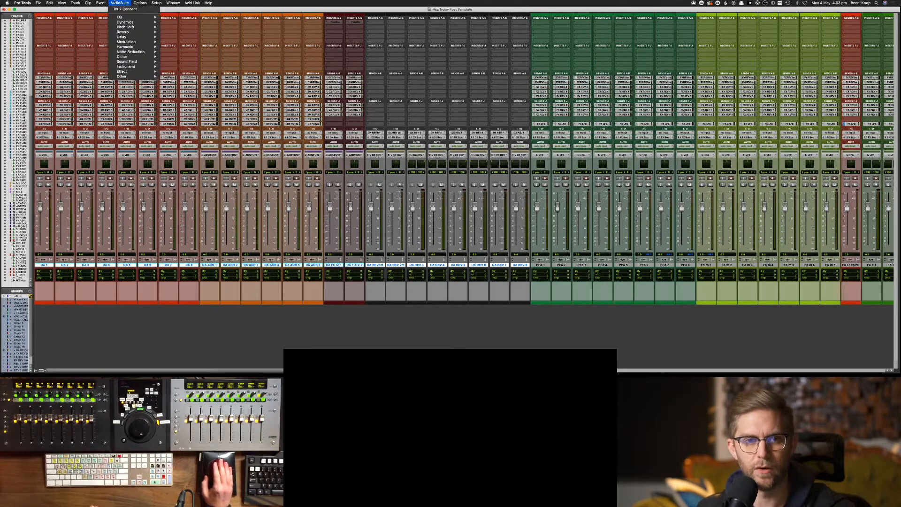
right_click(320, 265)
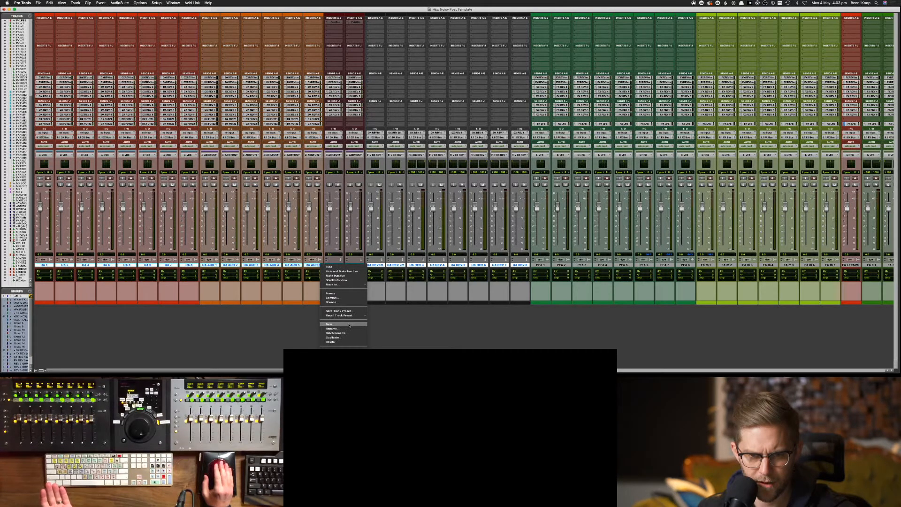
mouse_move(352, 284)
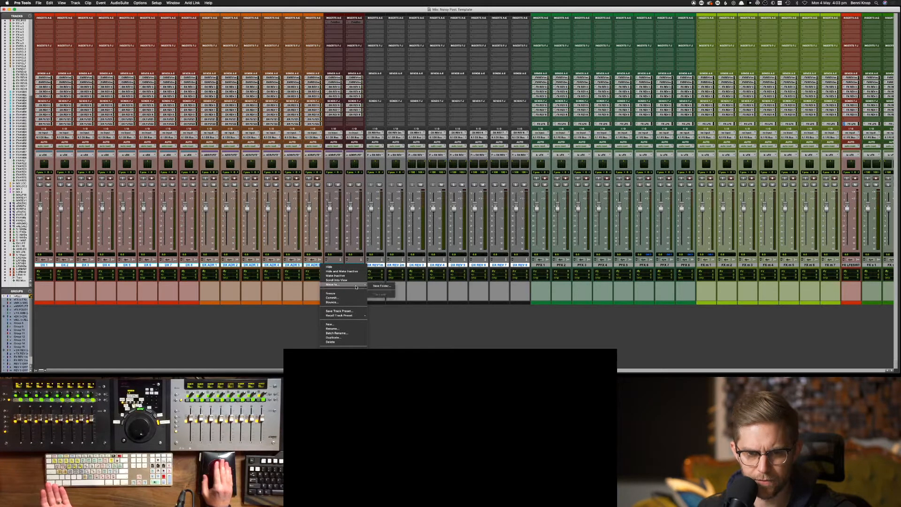
click(392, 287)
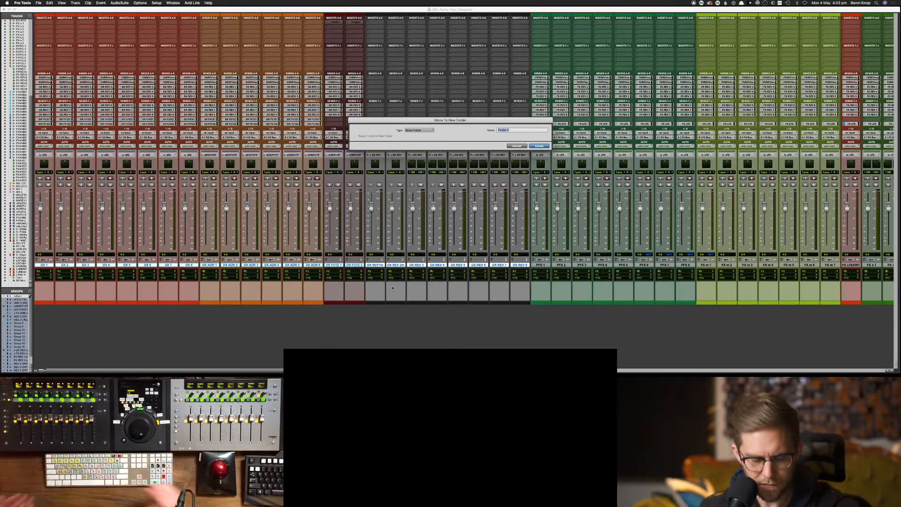
text(DX Bus)
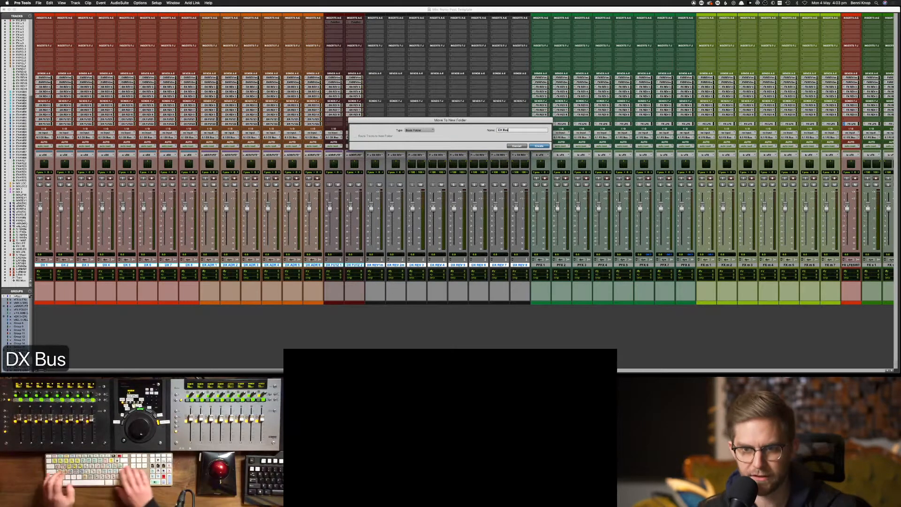
key(Return)
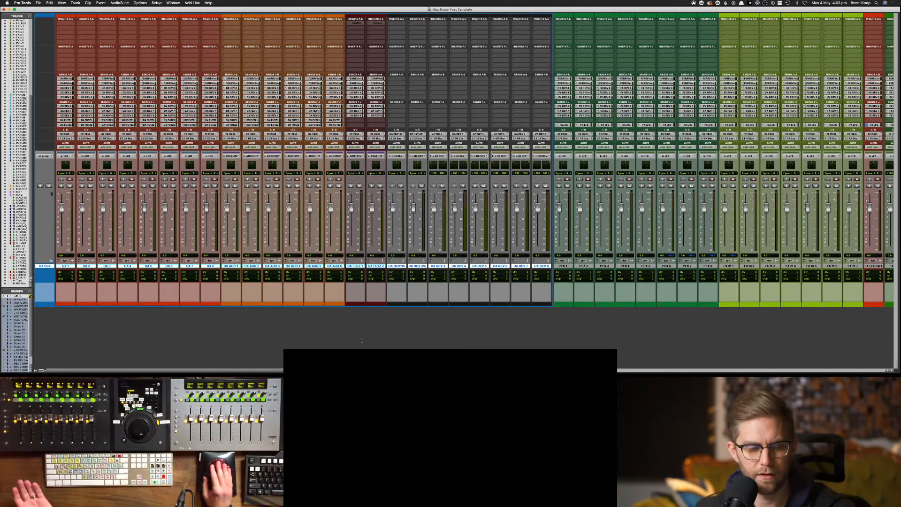
Collapse the DX Bus folder, then undo the collapse
click(52, 261)
click(52, 261)
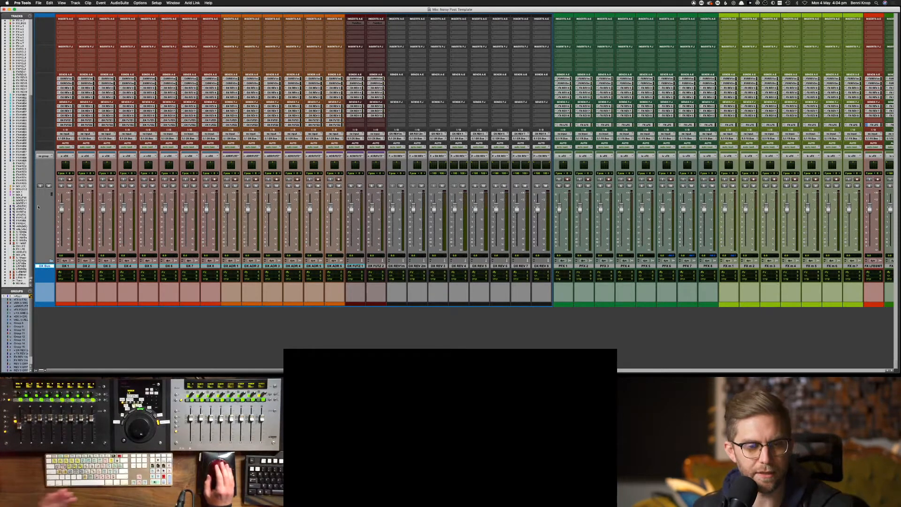
click(51, 260)
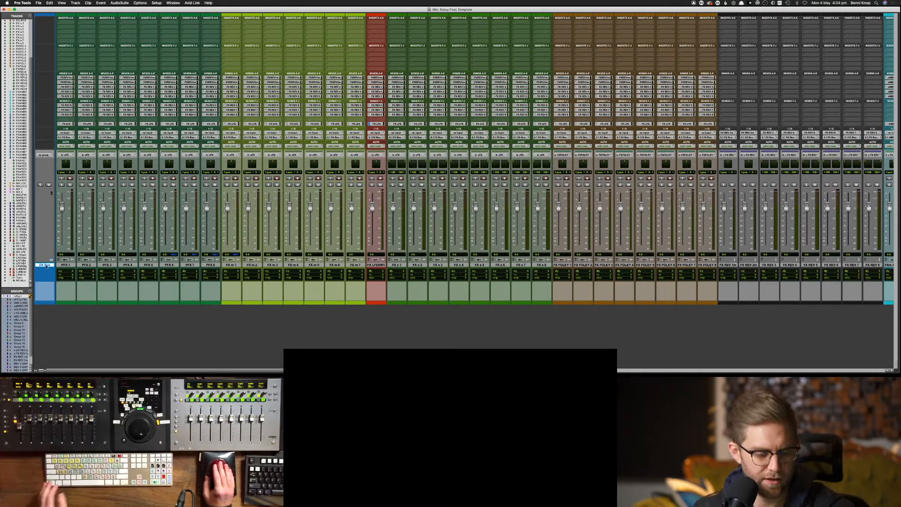
key(super+z)
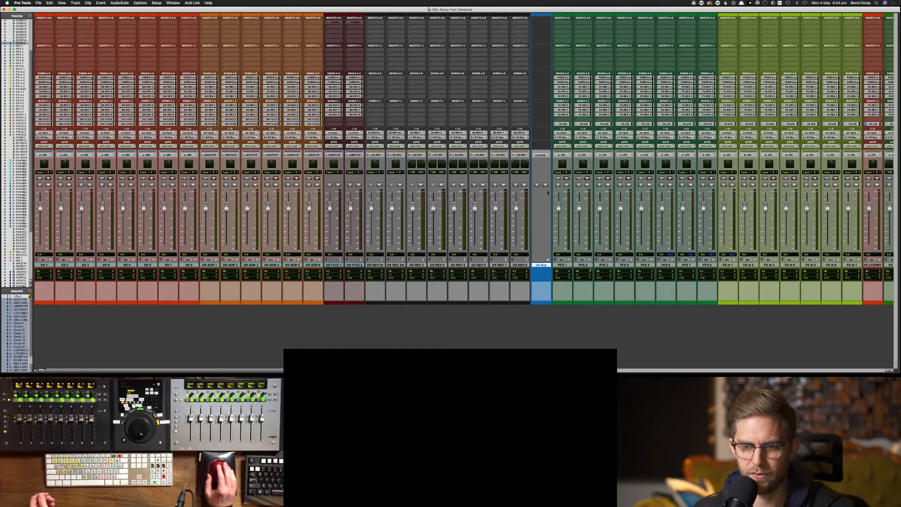
Delete the DX Bus folder and reselect DX 1 through DX REV 8
right_click(545, 265)
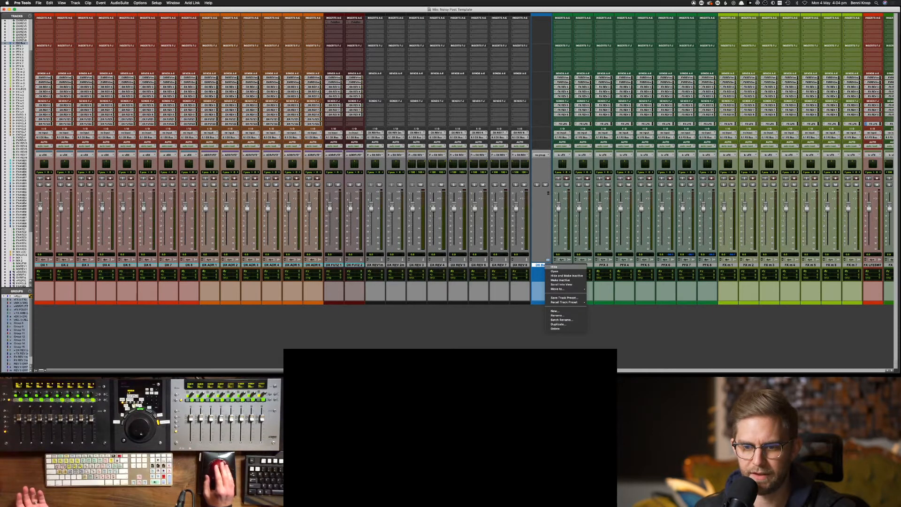
click(555, 329)
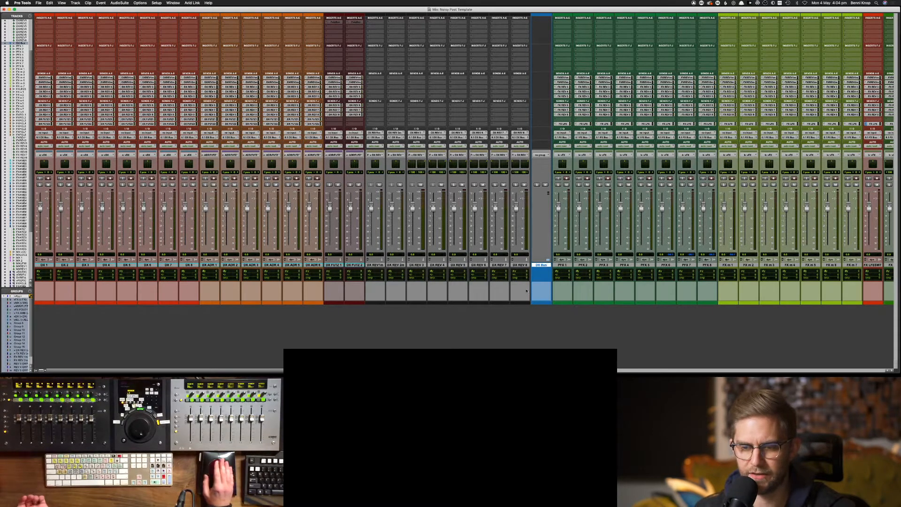
click(526, 266)
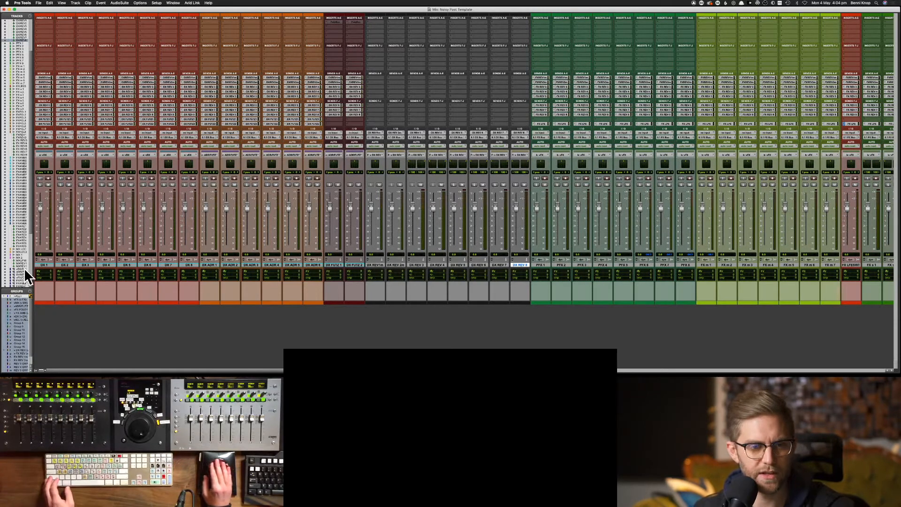
shift+click(44, 265)
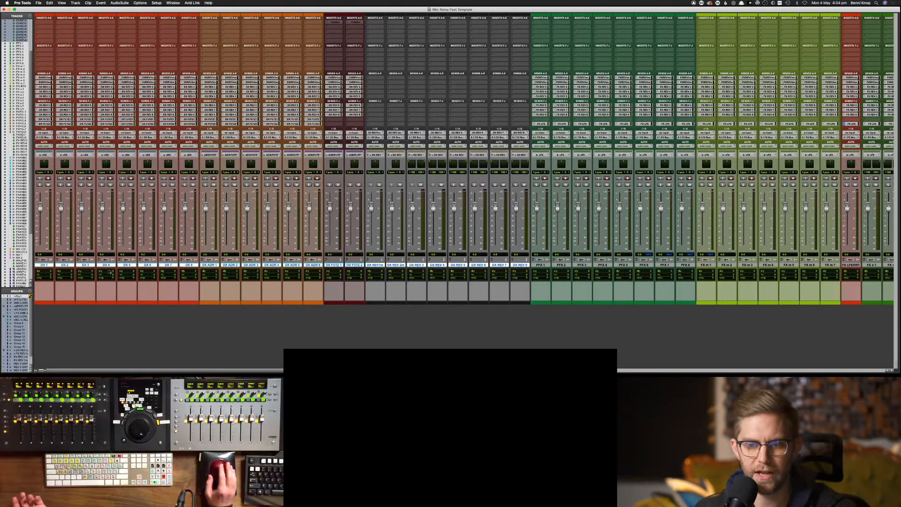
Set up a new track as a 5.1 Routing Folder in the New Tracks dialog
click(124, 3)
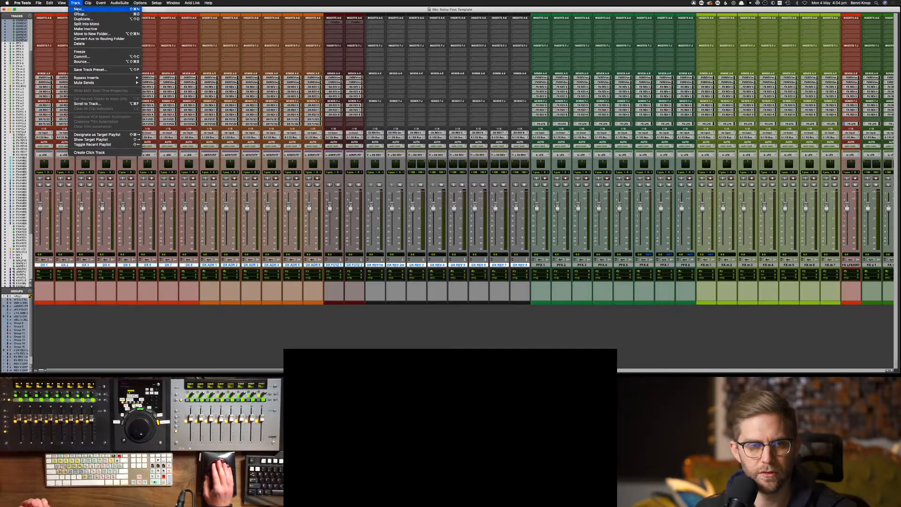
click(78, 9)
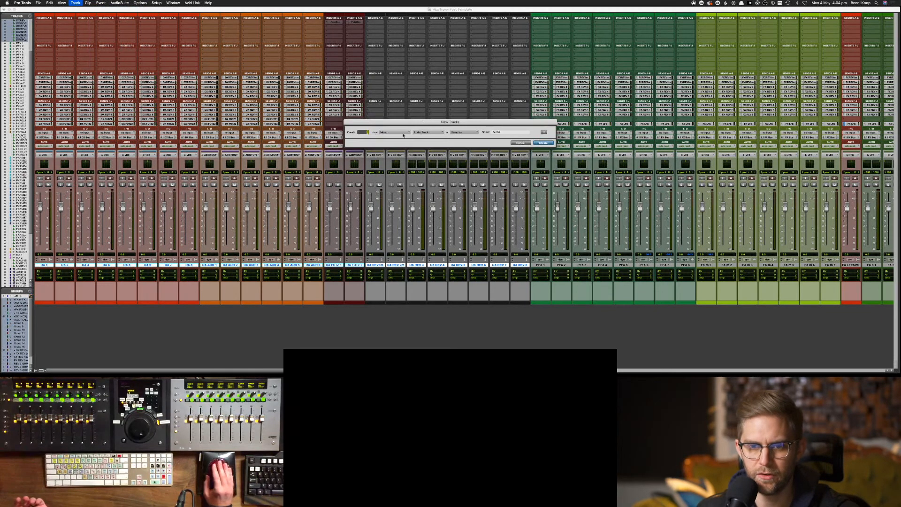
click(403, 134)
click(424, 147)
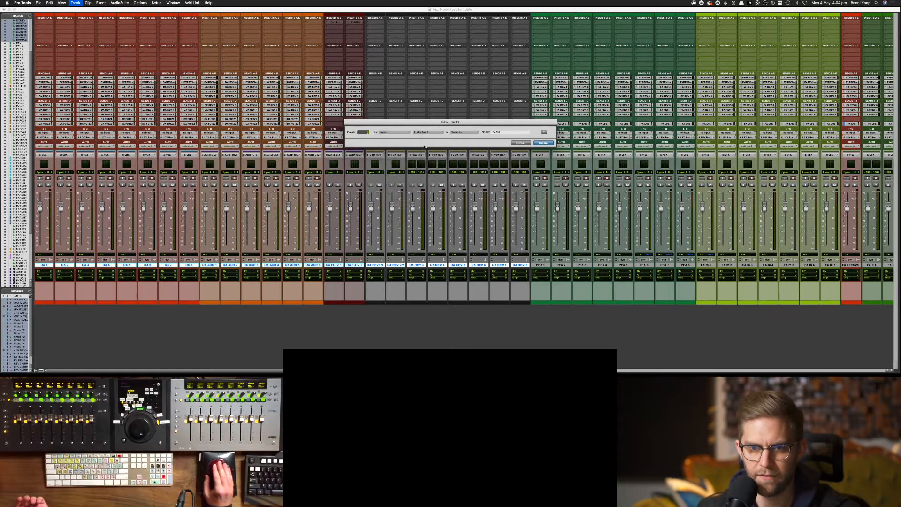
click(396, 133)
click(397, 159)
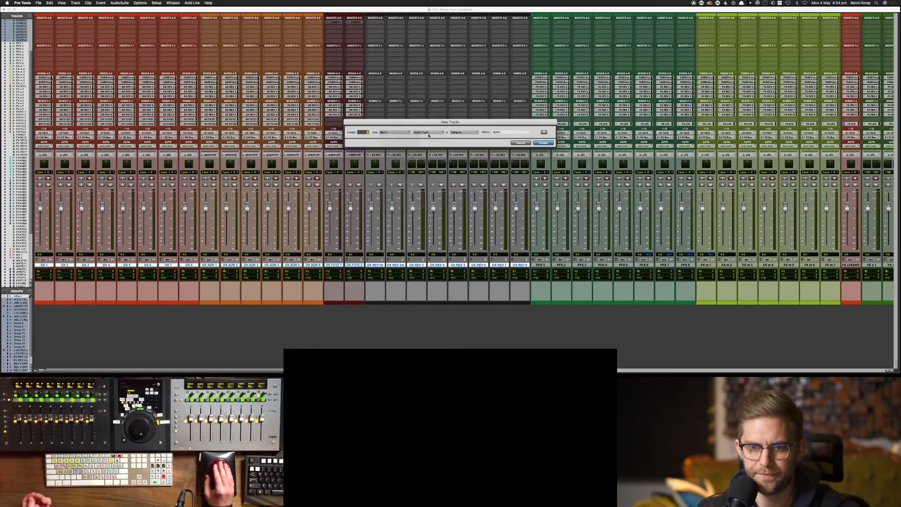
click(429, 133)
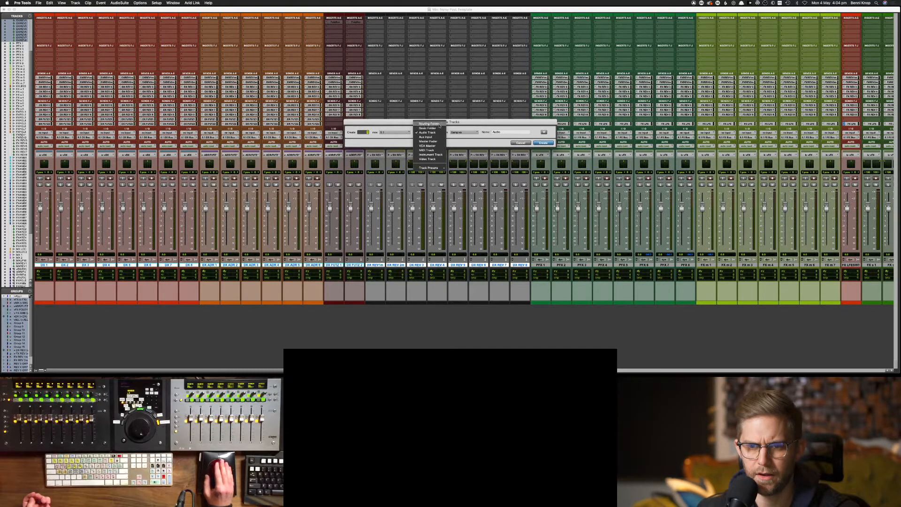
click(439, 124)
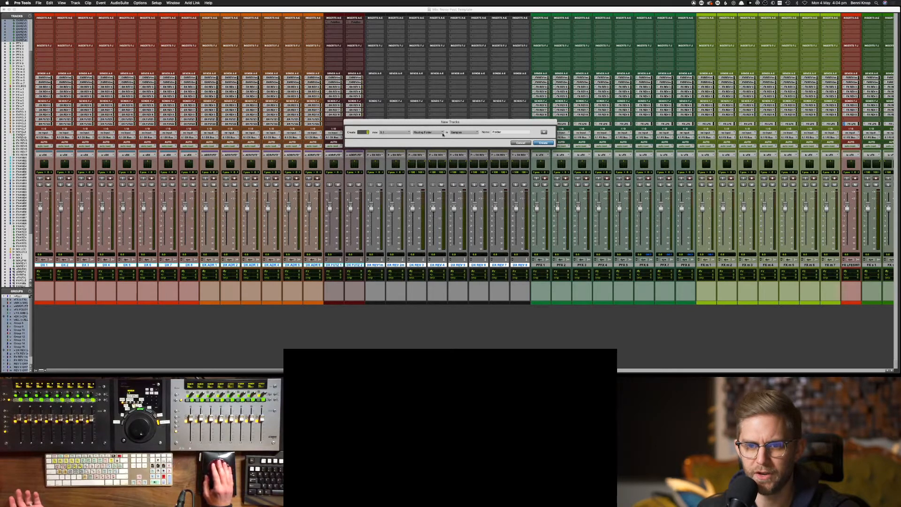
click(442, 132)
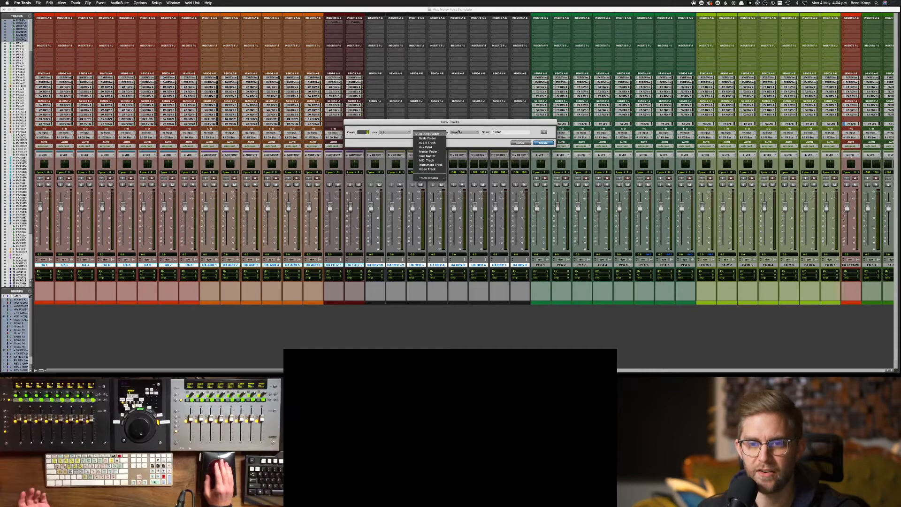
click(461, 131)
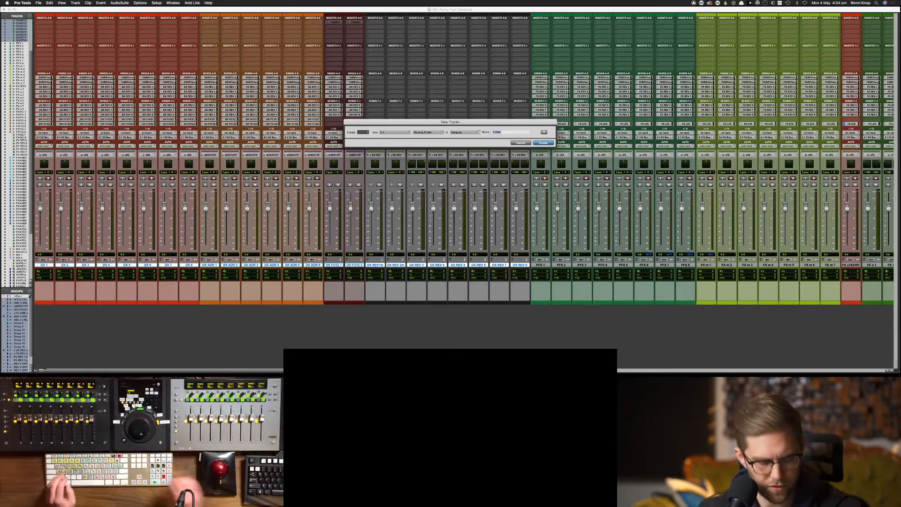
Name the new track '5.1 DX Bus' and create it
text(5.1)
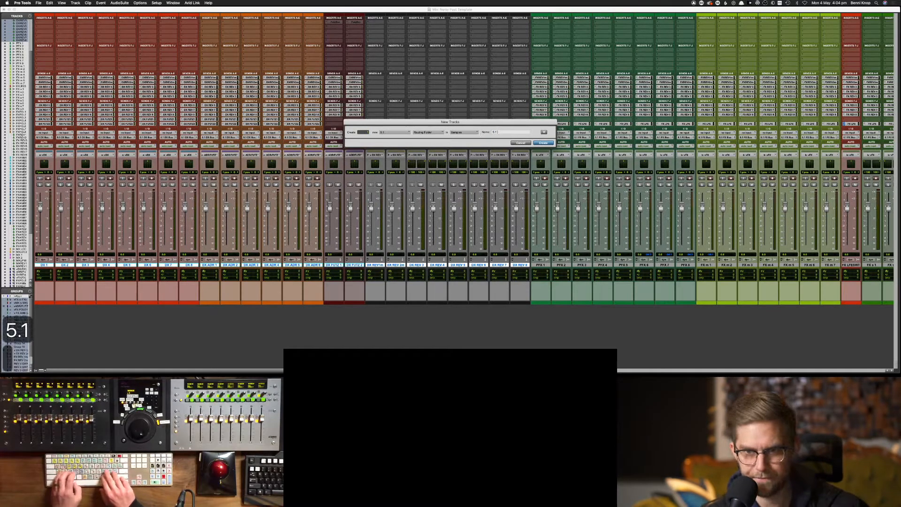
text( DX Bs)
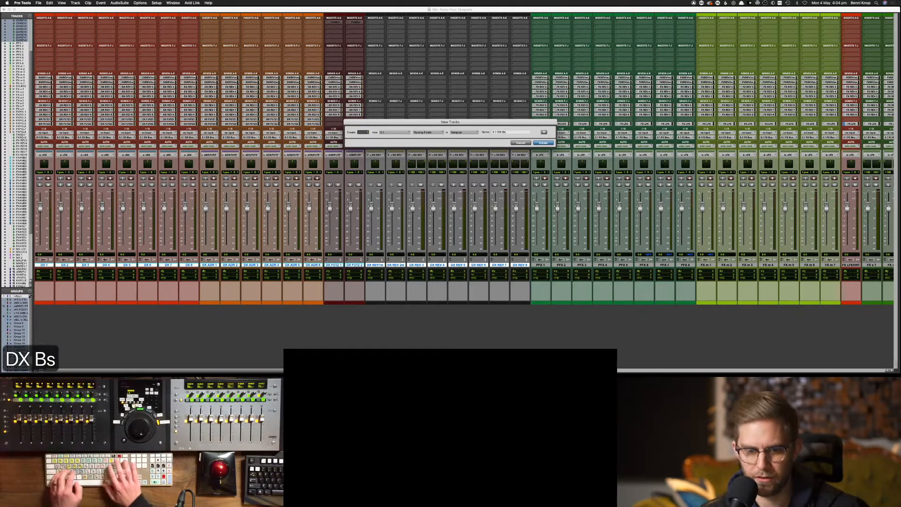
key(BackSpace)
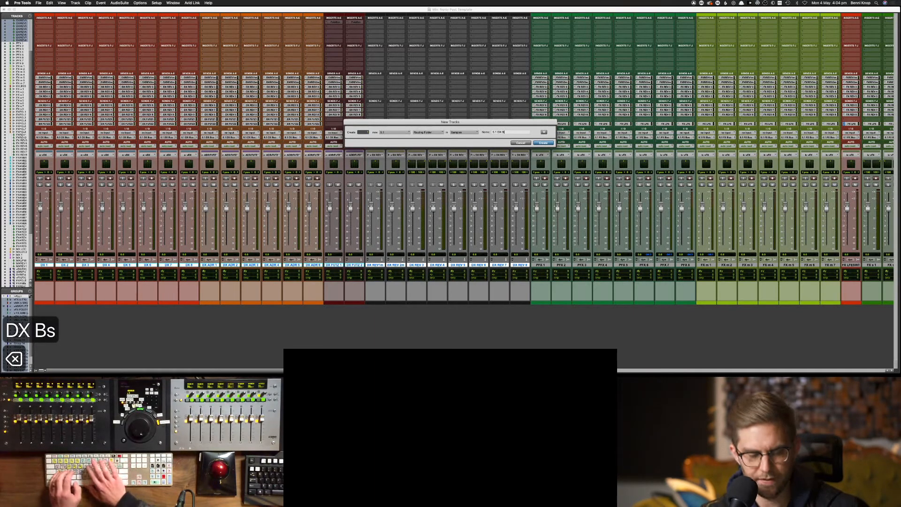
text(us)
key(Return)
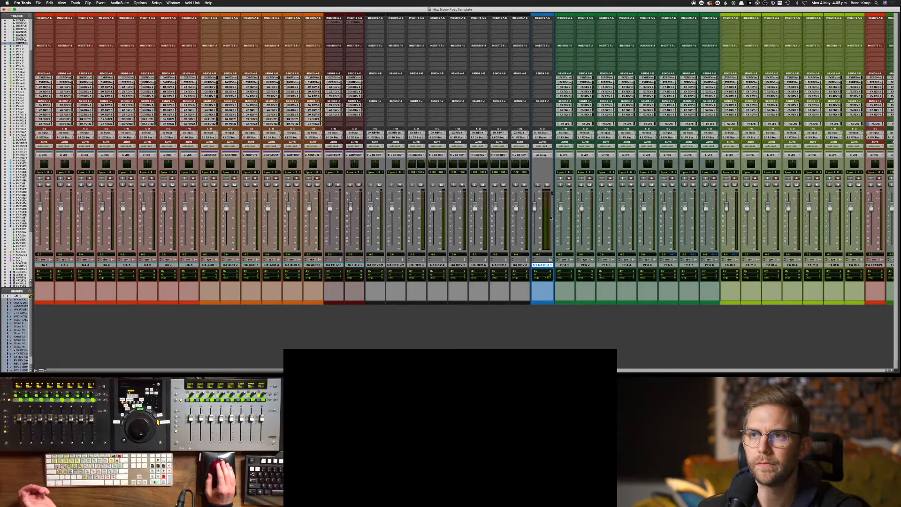
Select DX 1 through DX REV 8 and place them after the new DX bus
scroll(530, 249, right, 1)
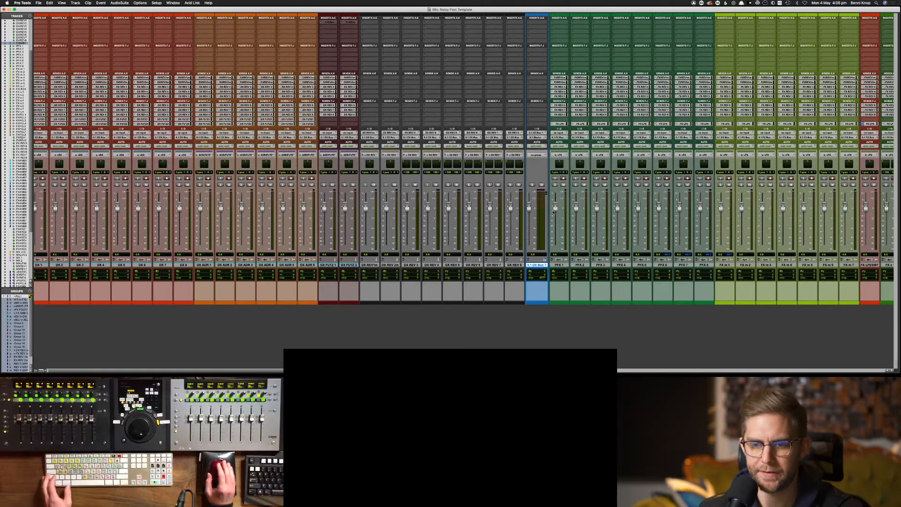
click(516, 265)
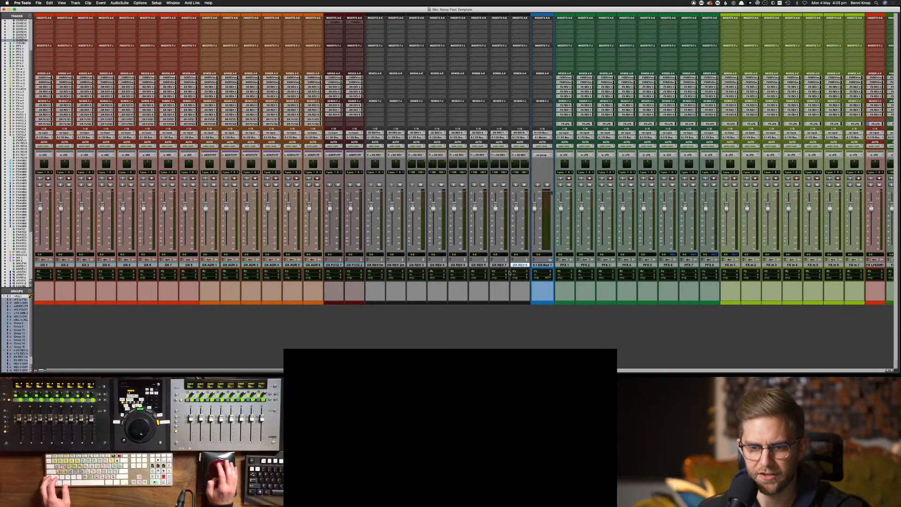
scroll(518, 266, left, 1)
shift+click(39, 266)
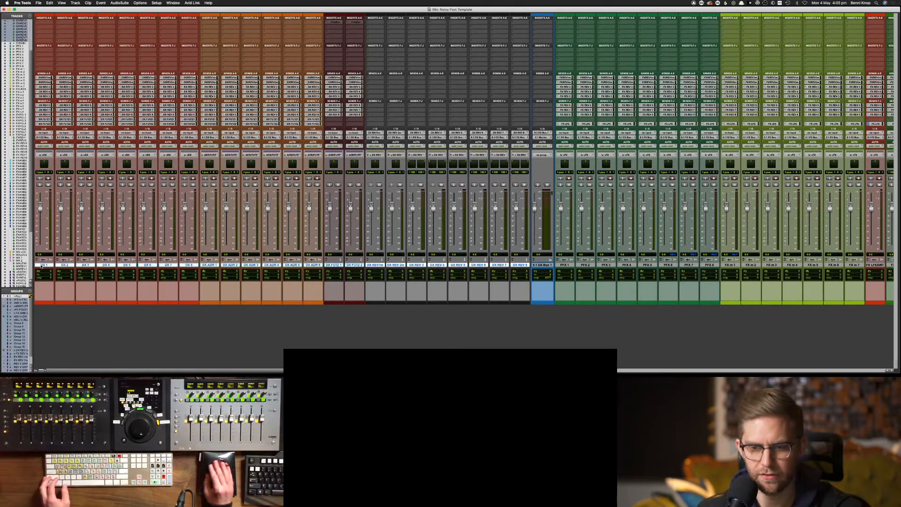
drag(39, 267, 540, 270)
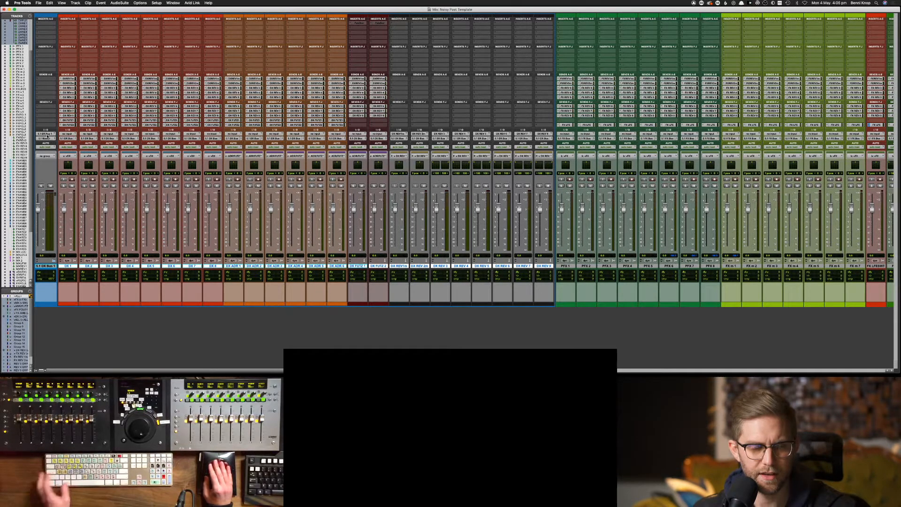
Select the old 5.1 DX Bus in the track list and move it beside the dialogue tracks
scroll(312, 137, right, 6)
scroll(313, 138, right, 20)
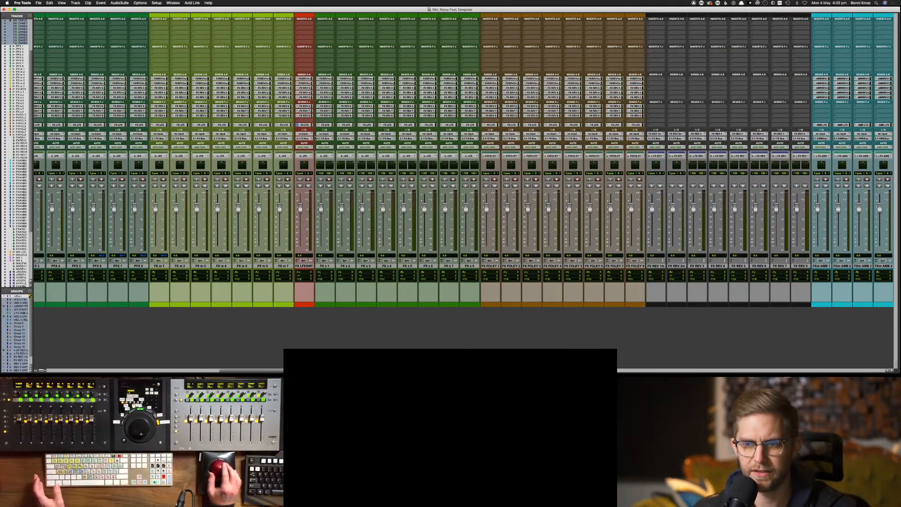
scroll(382, 156, left, 20)
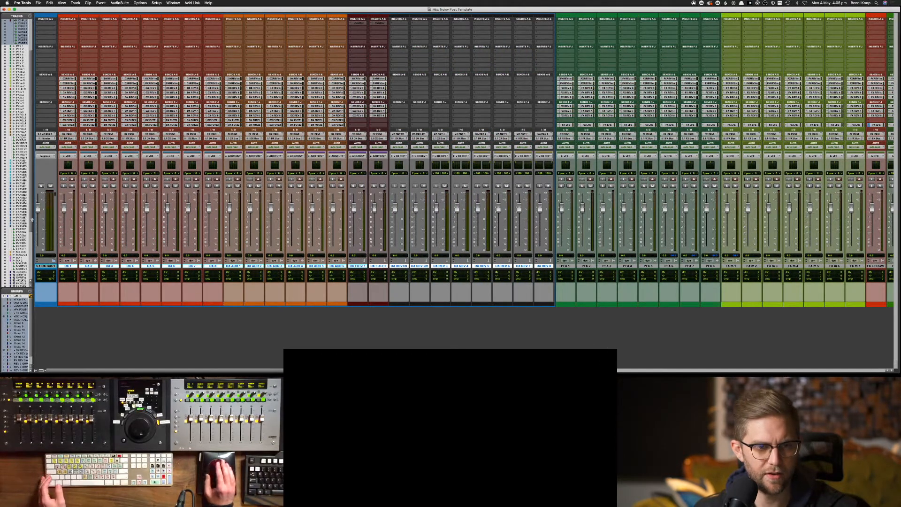
drag(31, 218, 30, 273)
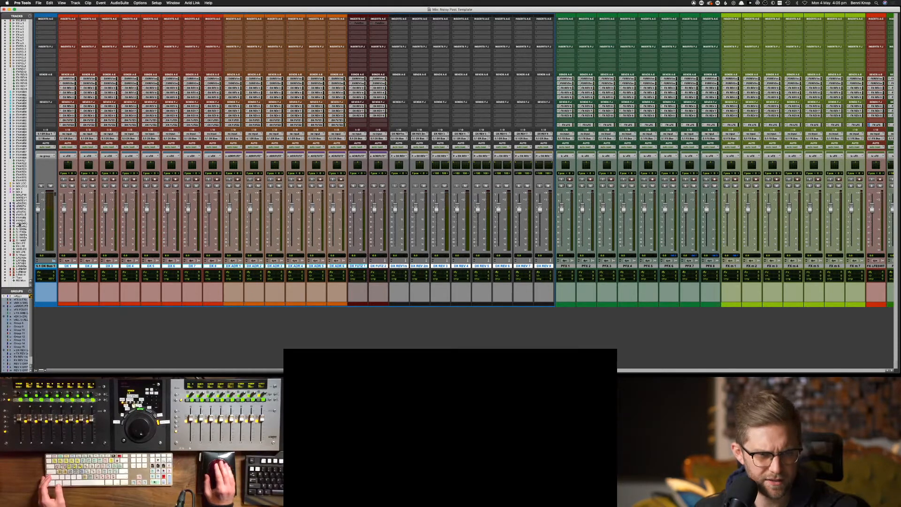
click(21, 241)
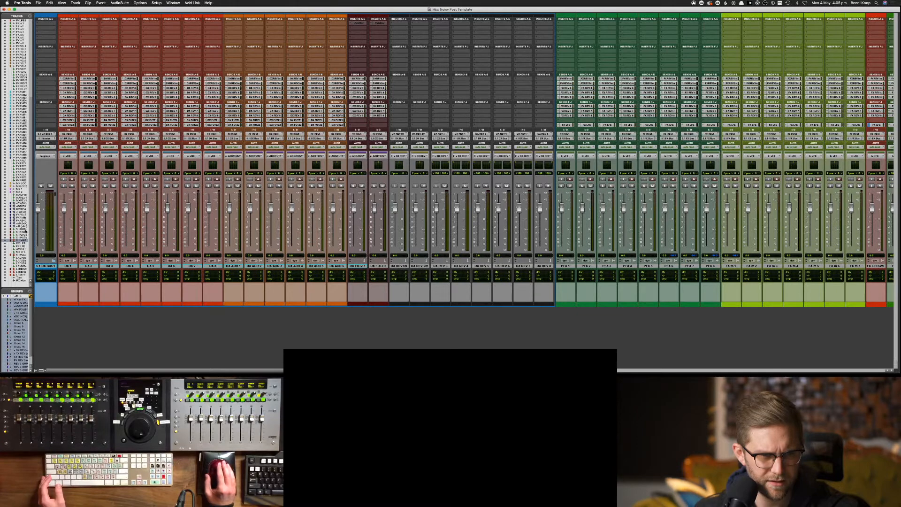
click(22, 229)
scroll(21, 229, up, 10)
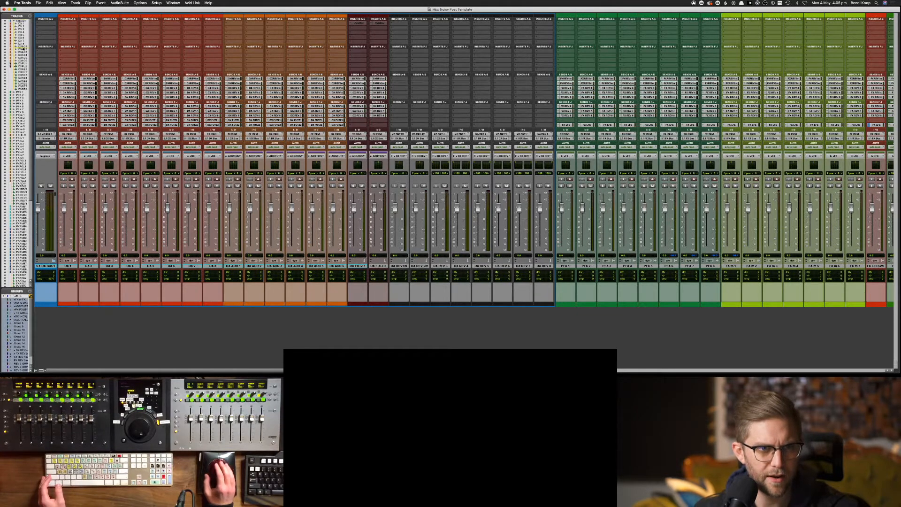
drag(18, 92, 15, 94)
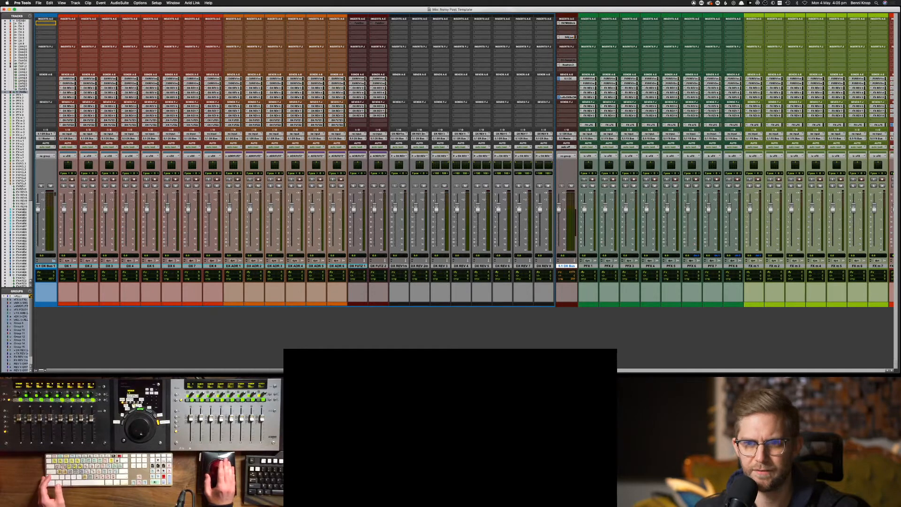
Move the RX, DX Compressor and Neutron 2 inserts and the LoRoDXBus send to the new bus
drag(46, 22, 45, 22)
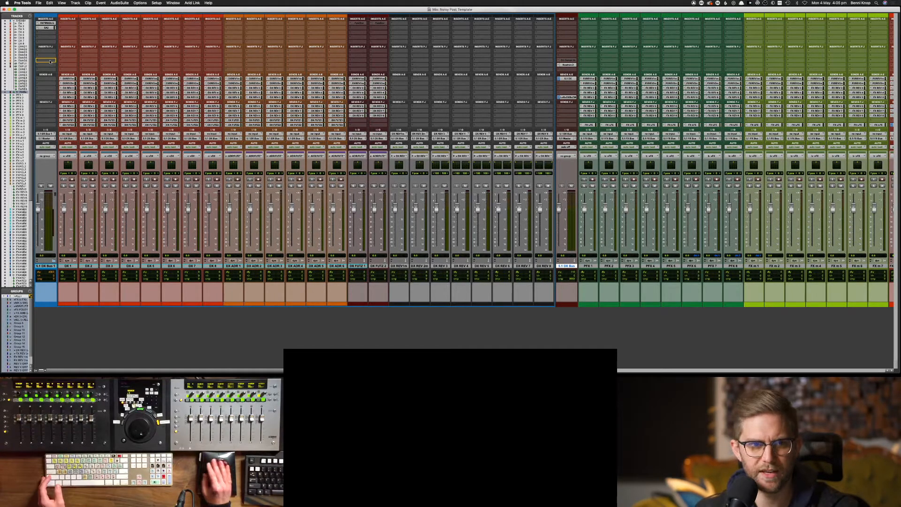
drag(50, 61, 50, 62)
drag(132, 62, 50, 65)
drag(566, 65, 45, 79)
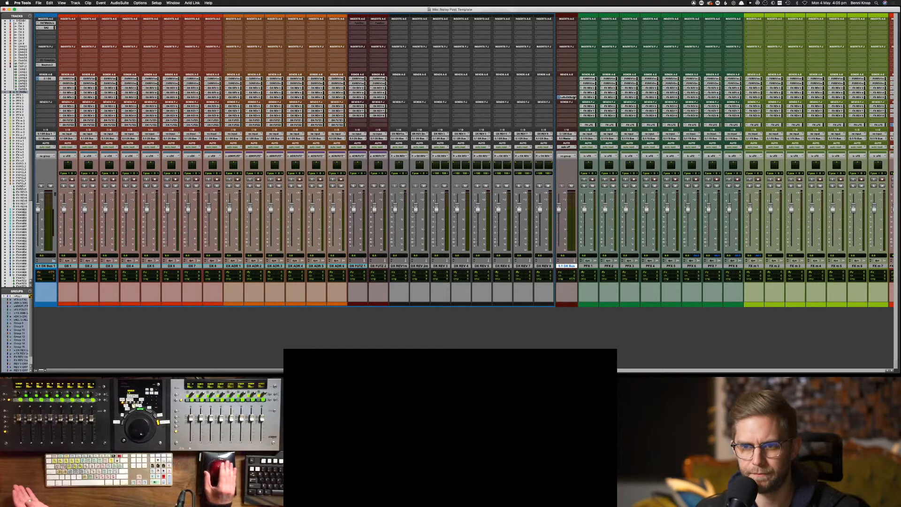
drag(89, 116, 53, 99)
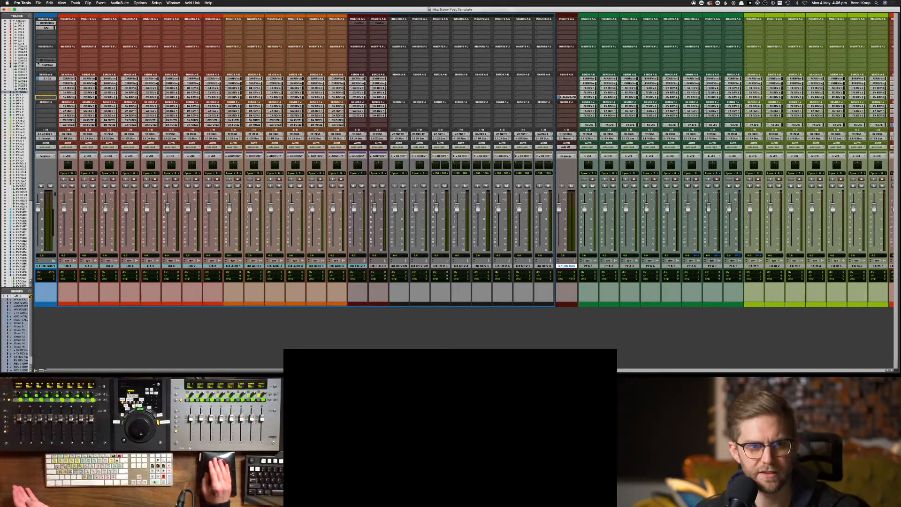
drag(38, 64, 64, 66)
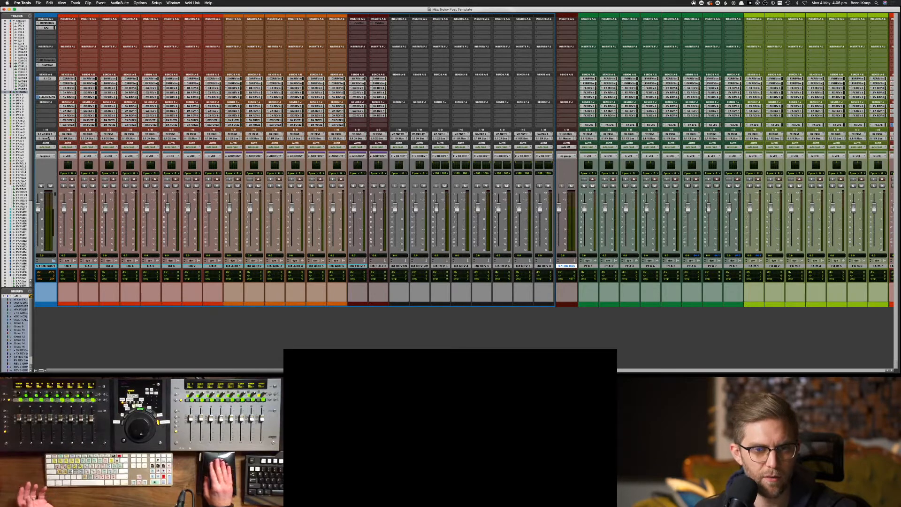
Delete the old 5.1 DX Bus track and set the new bus output to bus 5.1 DX Bus (5.1)
right_click(568, 267)
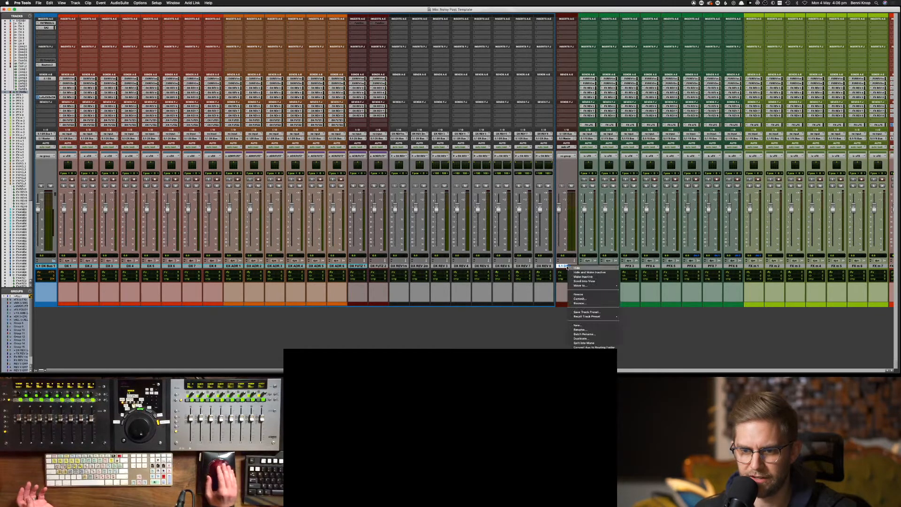
click(577, 268)
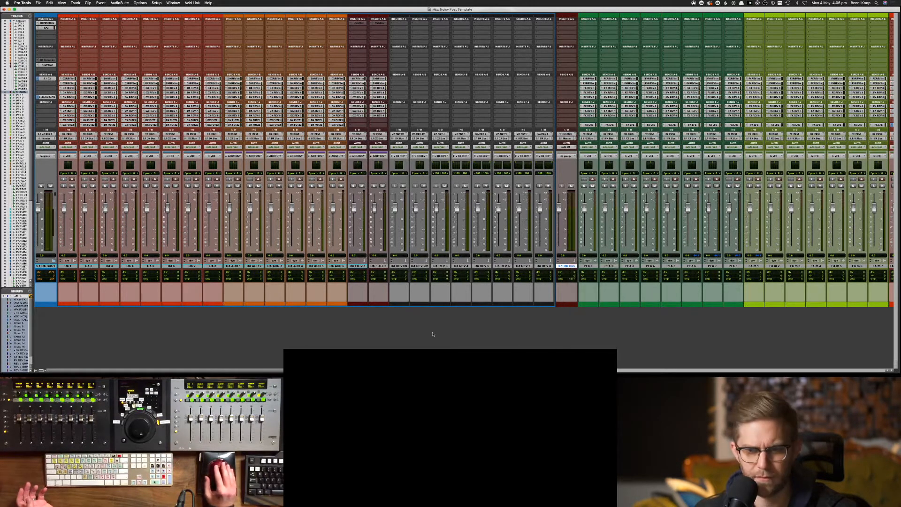
click(47, 139)
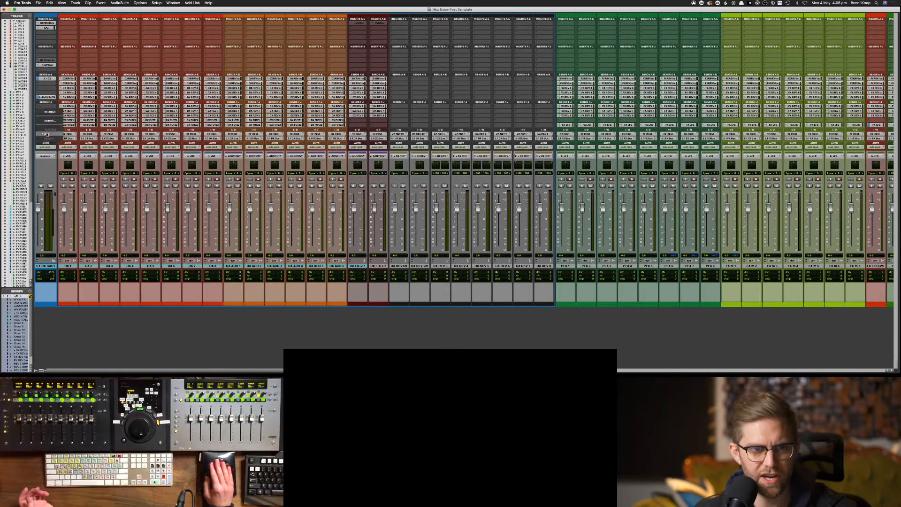
mouse_move(47, 134)
mouse_move(76, 135)
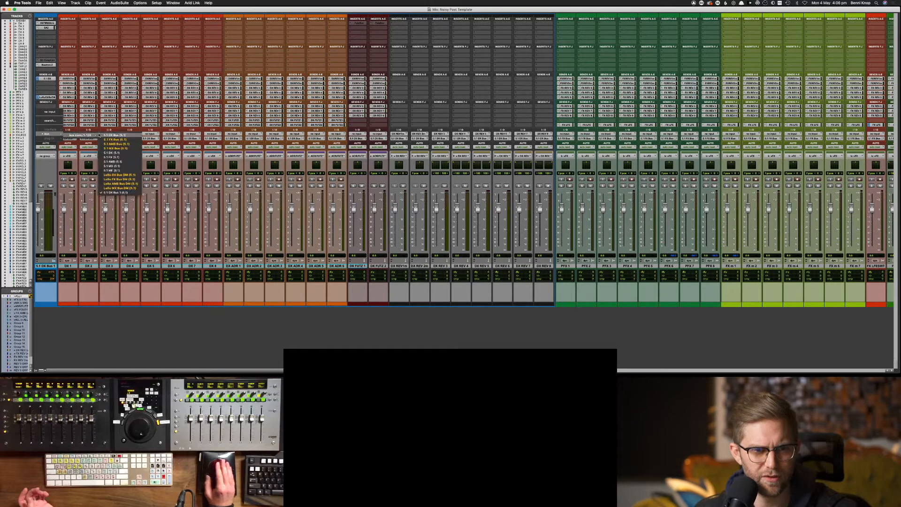
click(110, 135)
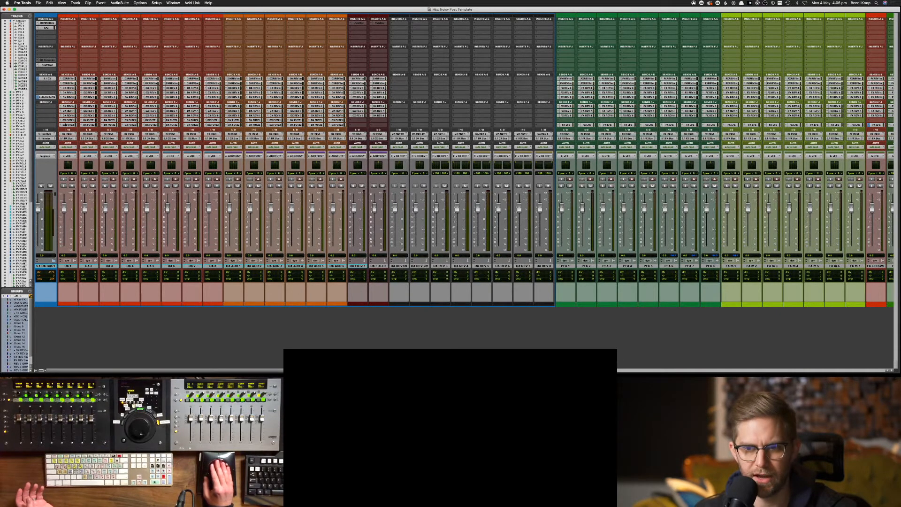
scroll(426, 125, right, 15)
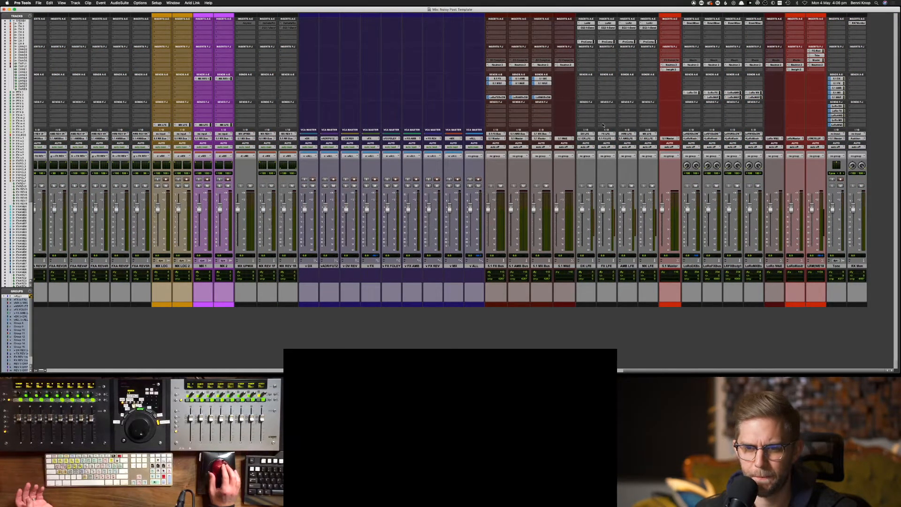
scroll(603, 125, left, 20)
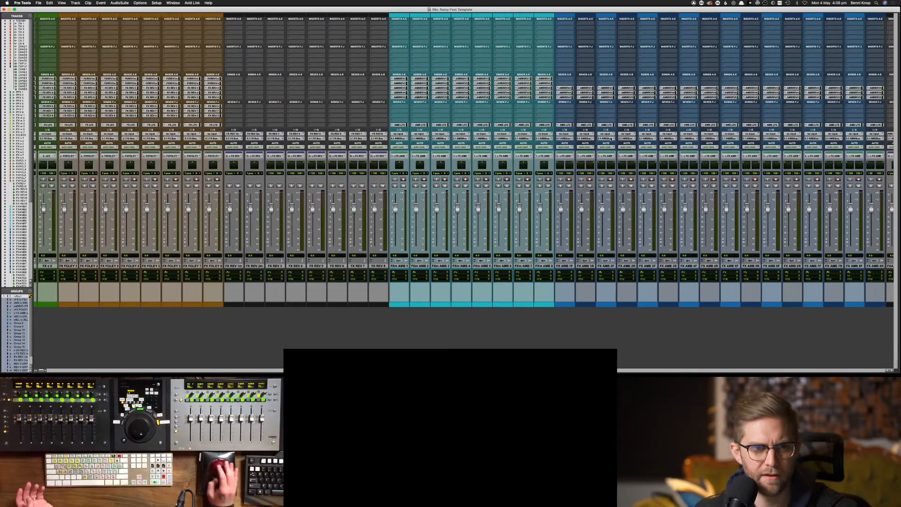
scroll(577, 170, left, 10)
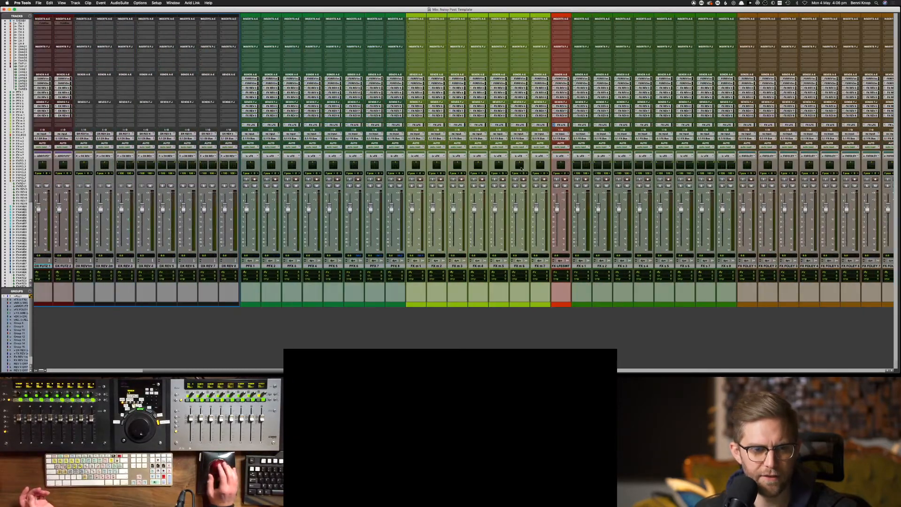
scroll(521, 168, left, 15)
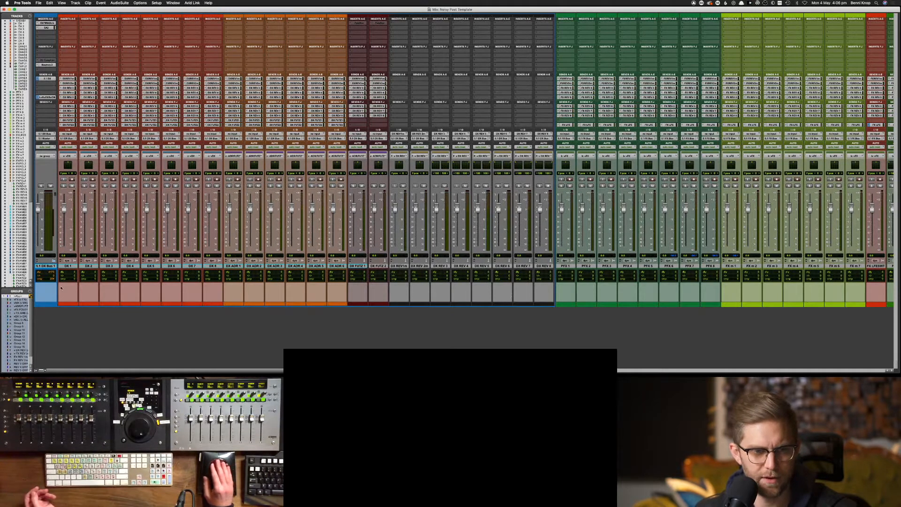
Rename the new DX bus track, trimming its trailing number to '5.1 DX Bus'
double_click(43, 266)
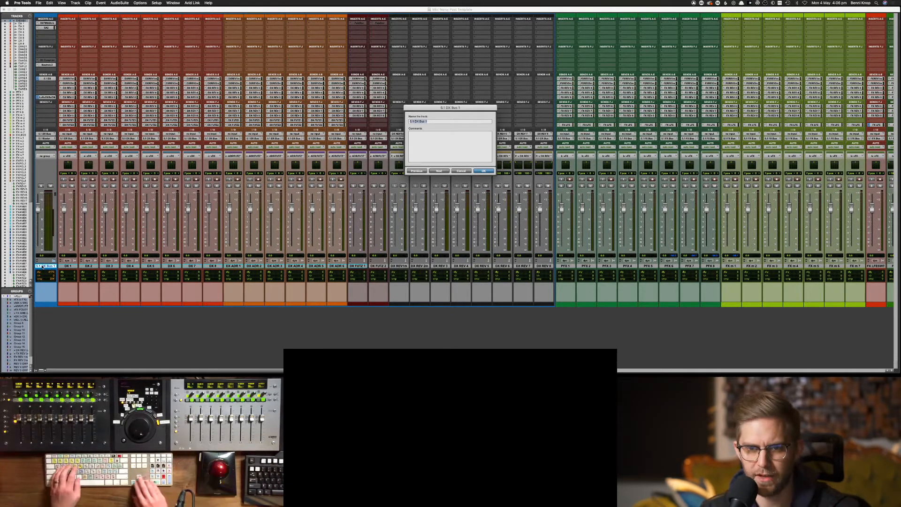
key(Right)
key(BackSpace)
key(BackSpace)
key(Return)
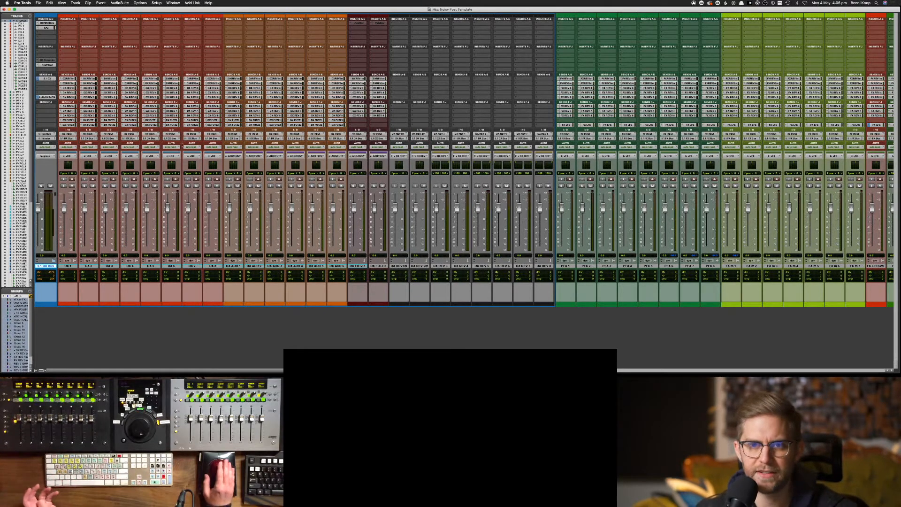
Collapse the 5.1 DX Bus routing folder
click(54, 261)
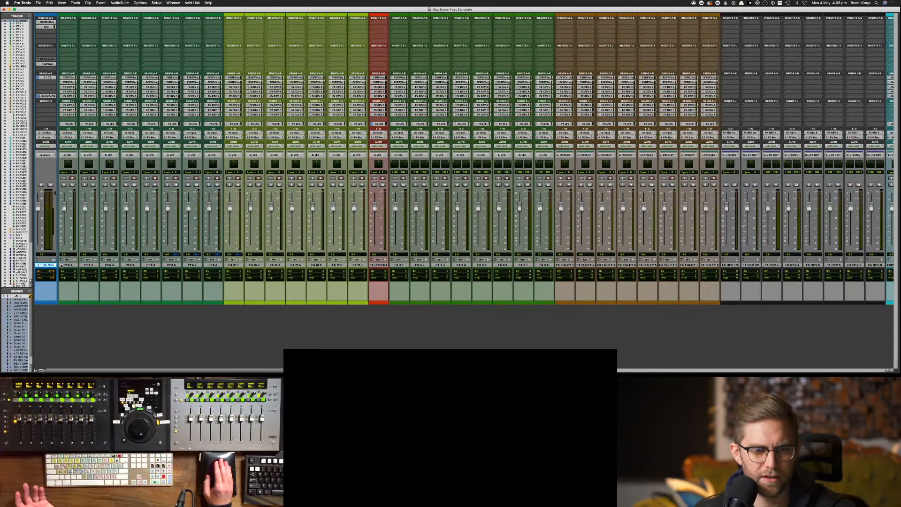
scroll(138, 271, right, 15)
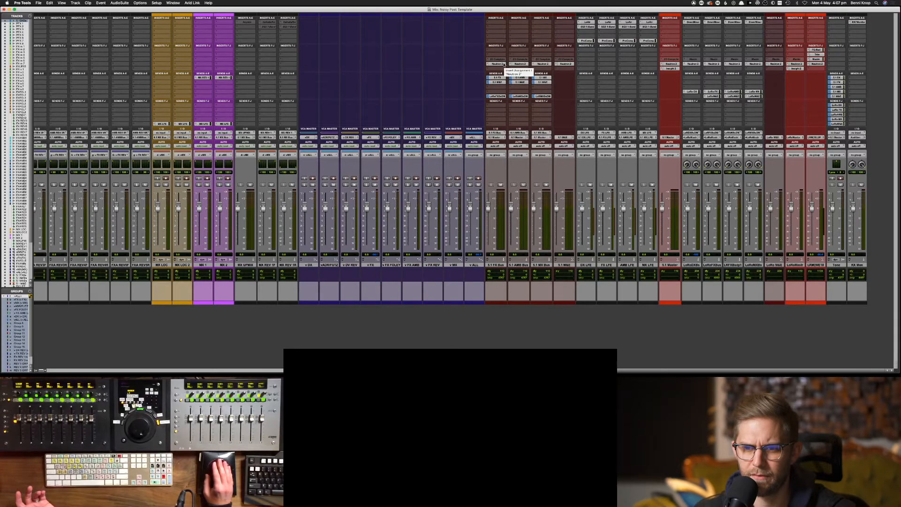
scroll(199, 142, left, 10)
scroll(455, 160, left, 15)
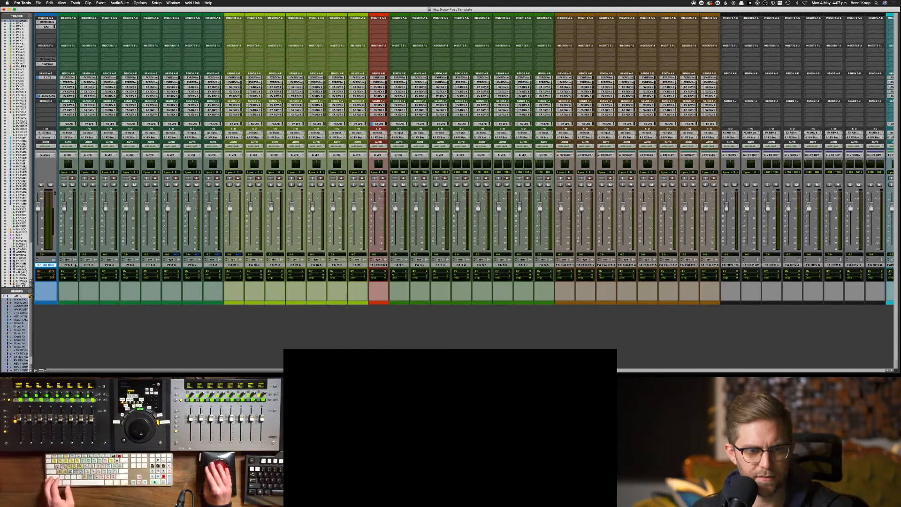
Select the tracks from PFX 1 through FX REV 8
click(74, 265)
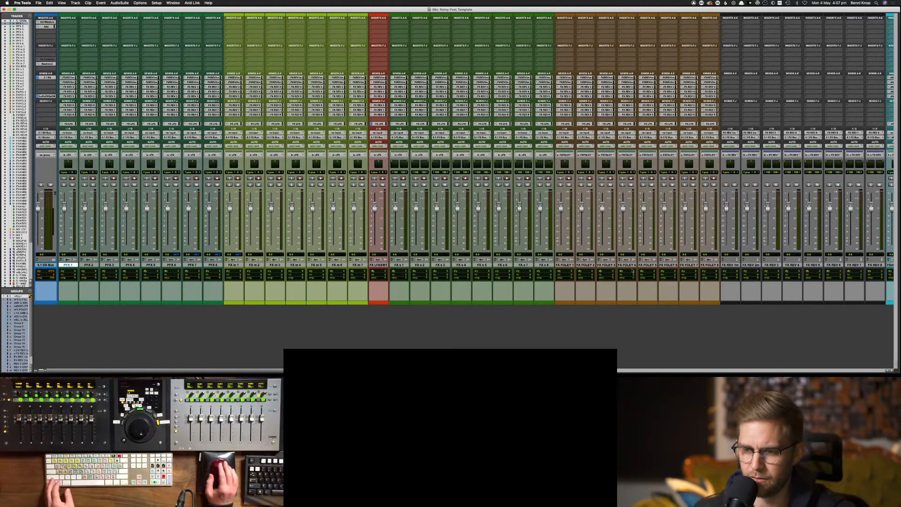
scroll(633, 271, right, 5)
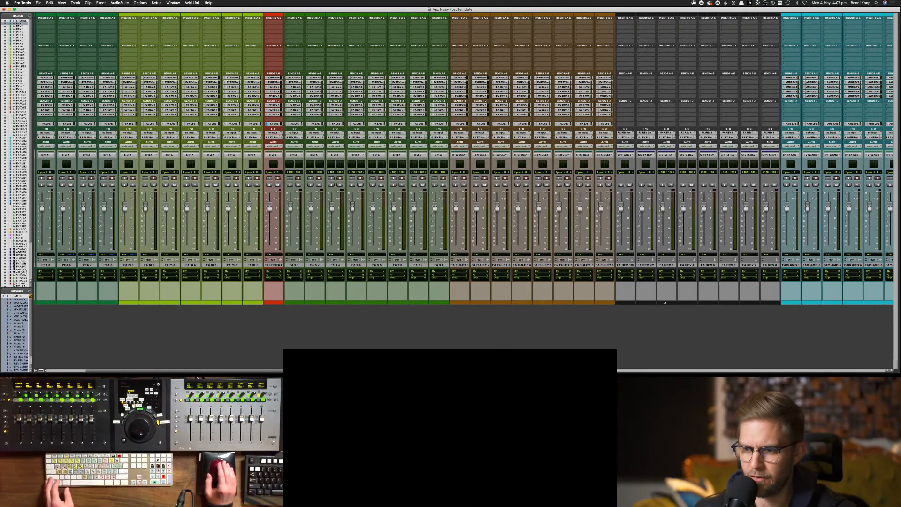
shift+click(771, 265)
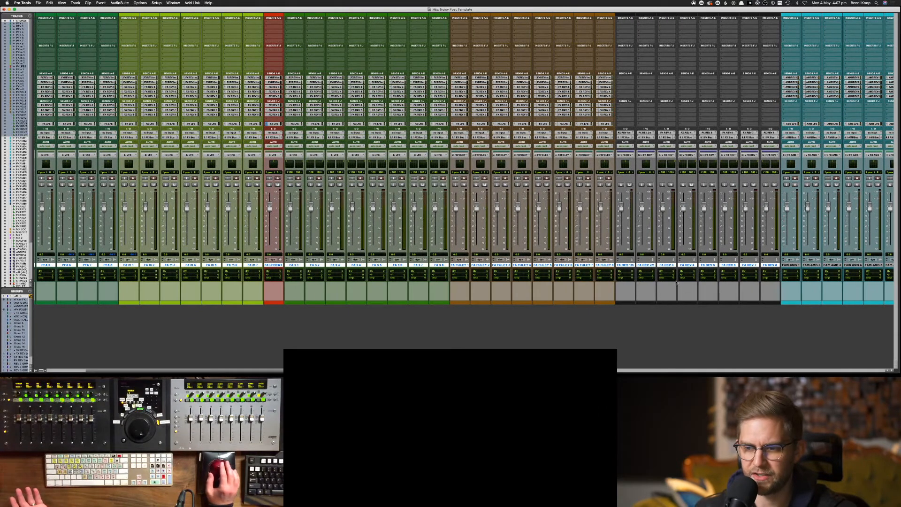
scroll(677, 282, right, 2)
scroll(575, 280, left, 7)
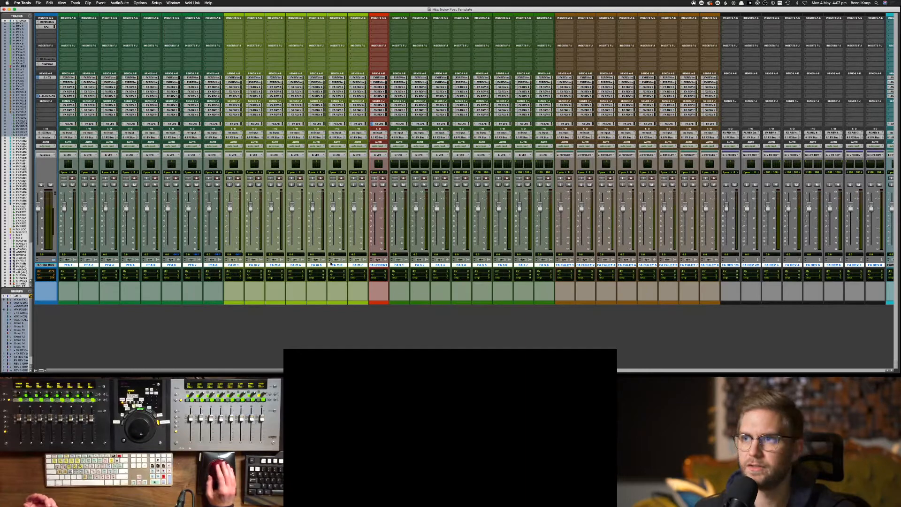
scroll(490, 256, right, 5)
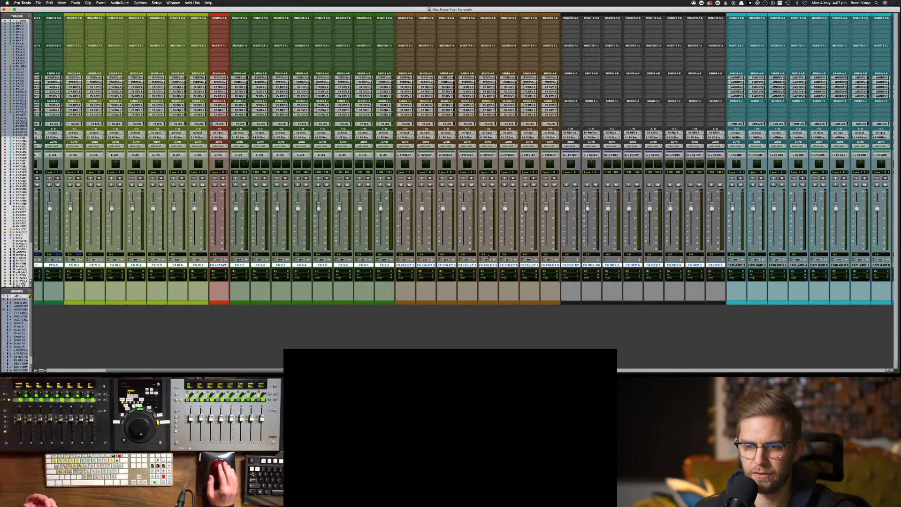
scroll(477, 272, left, 5)
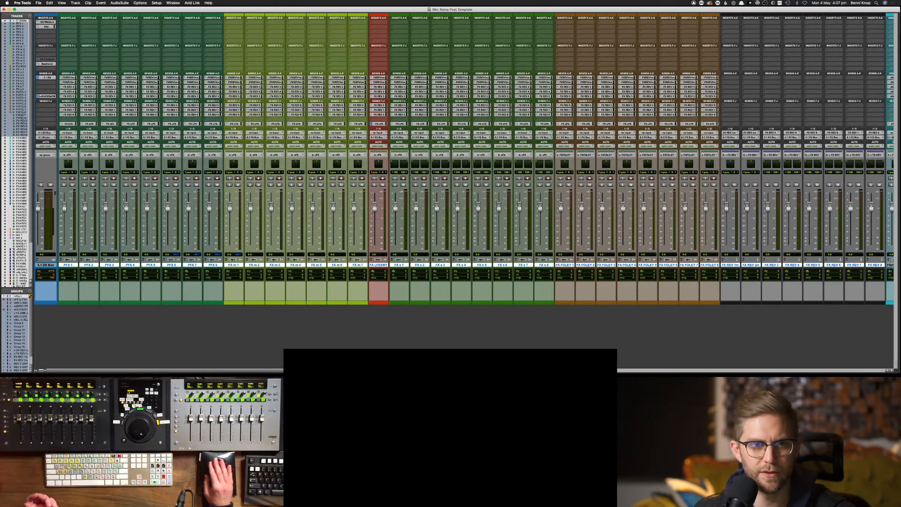
scroll(603, 217, right, 15)
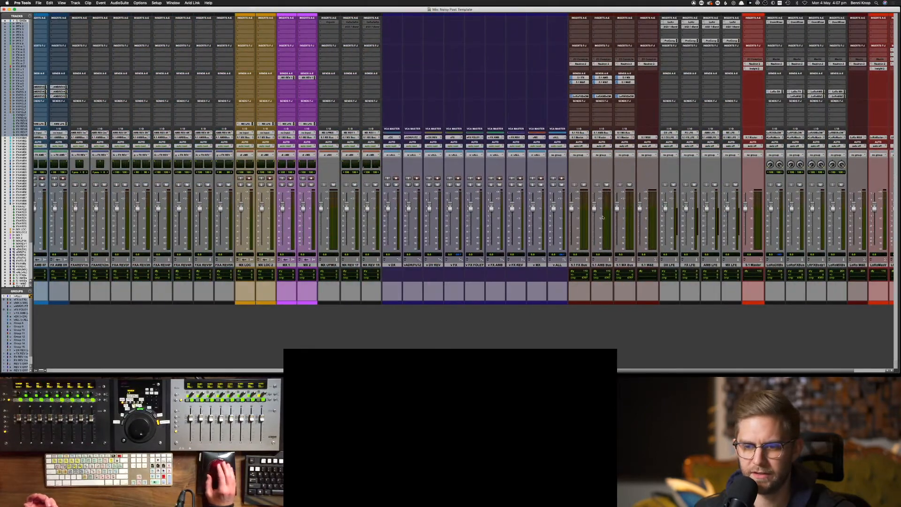
Set the 5.1 AMB Bus input to No Input, leaving the FX and MX bus inputs unchanged
click(565, 265)
click(579, 133)
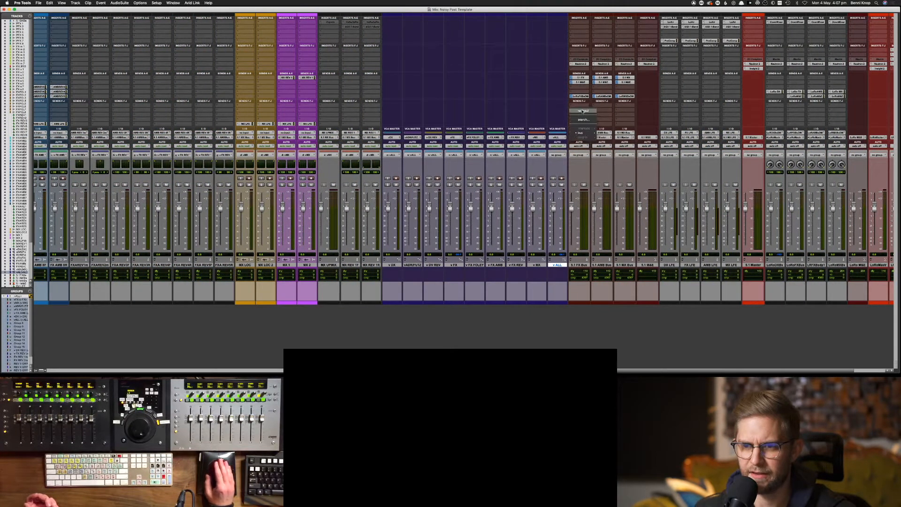
click(600, 130)
click(600, 133)
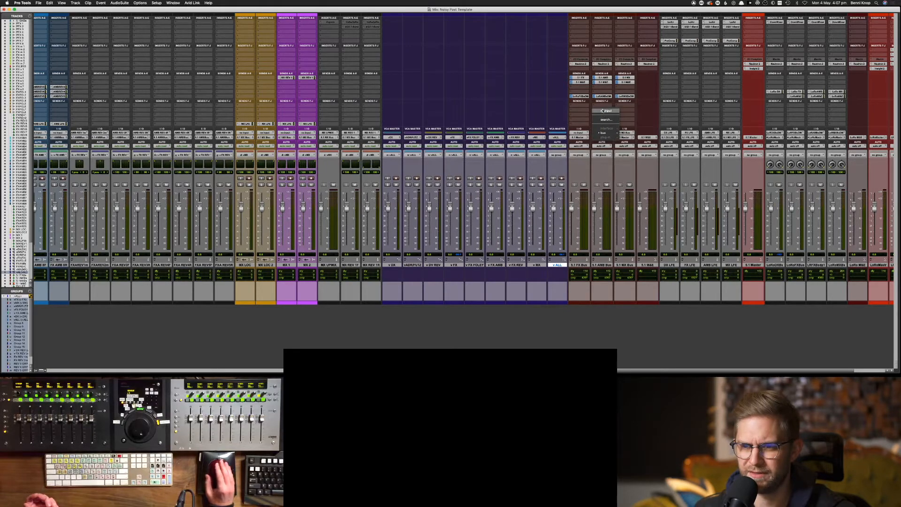
click(603, 111)
click(624, 133)
click(624, 111)
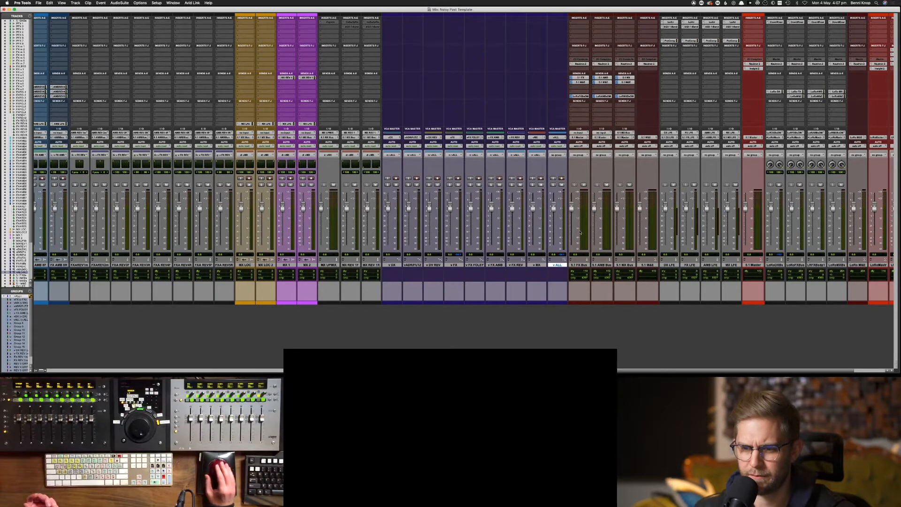
Append 'OLD' to the 5.1 FX Bus, 5.1 AMB Bus and 5.1 MX Bus names
double_click(579, 264)
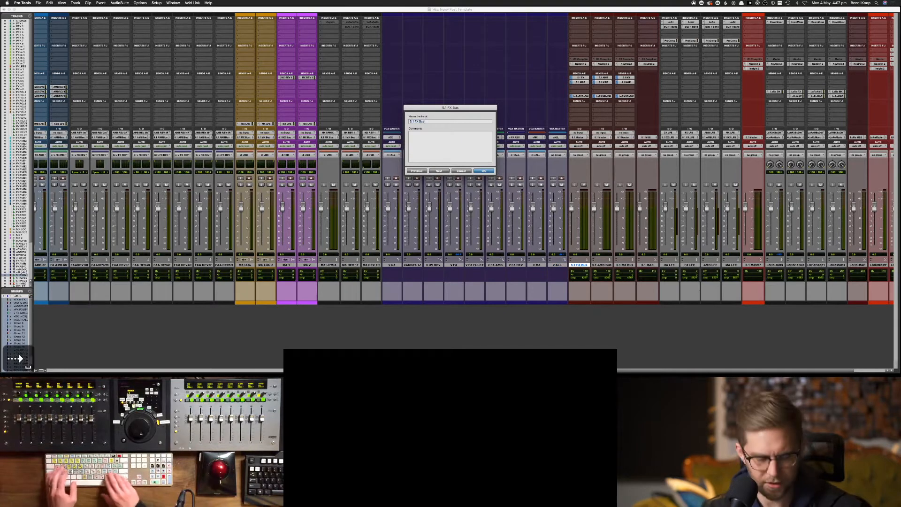
text(OLD)
key(super+Return)
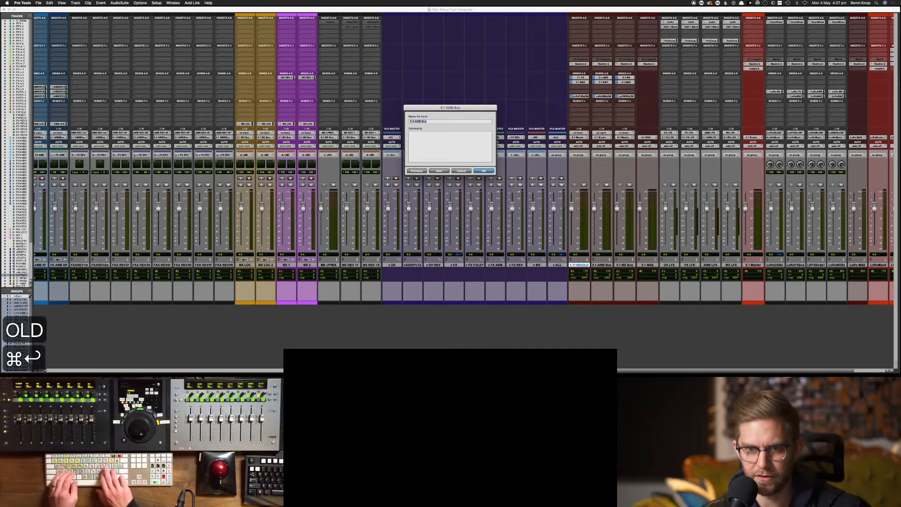
text(OLD)
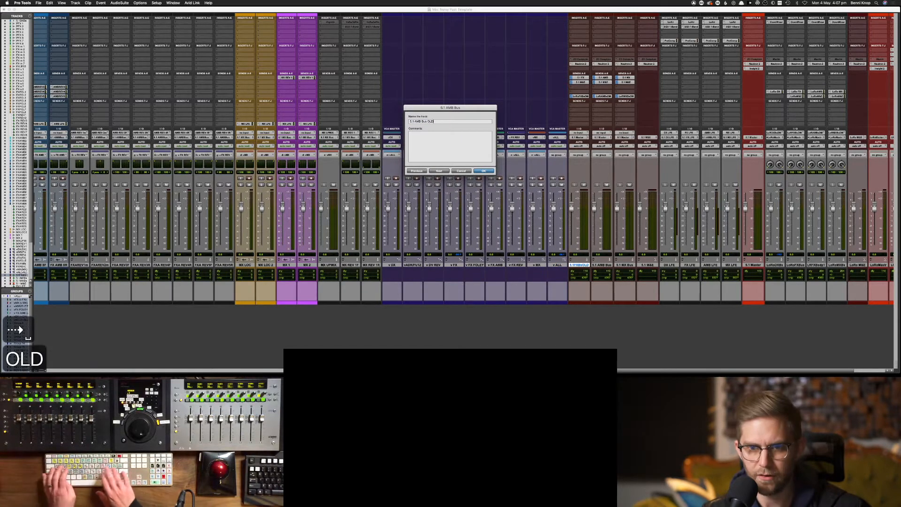
key(super+Return)
key(Right)
text(OLD)
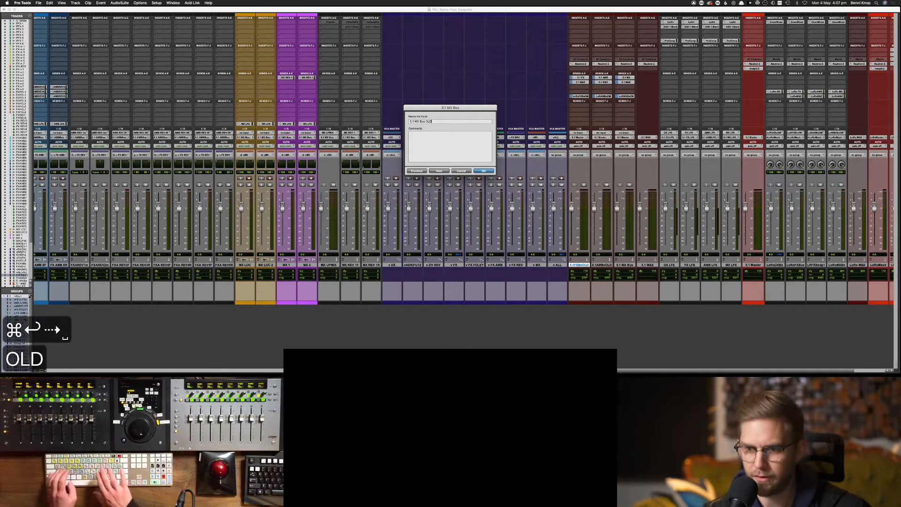
key(Return)
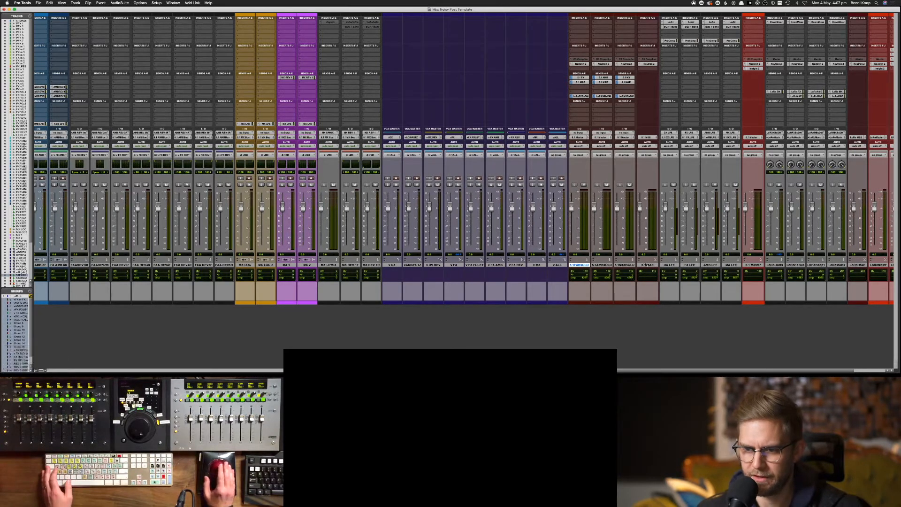
Add 'OLD' to the 5.1 M&E track, then revert its name to '5.1 M&E'
double_click(643, 264)
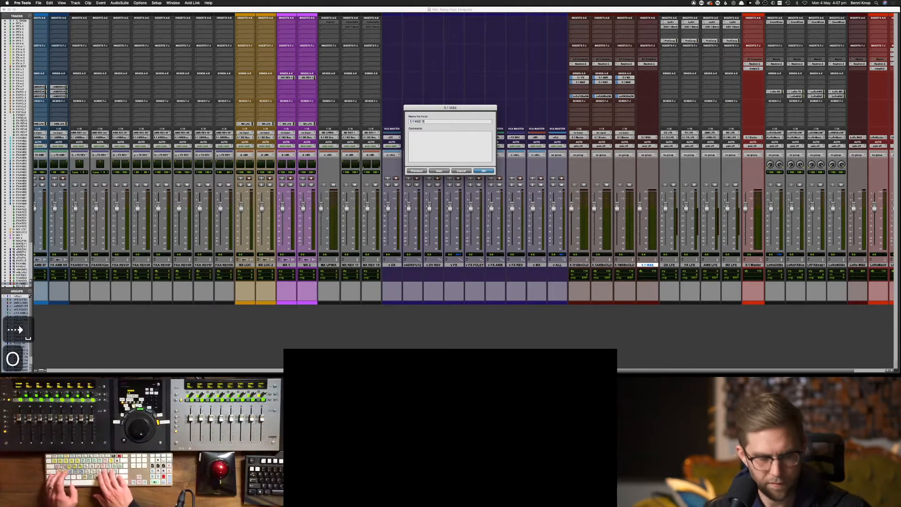
text(OLD)
key(Return)
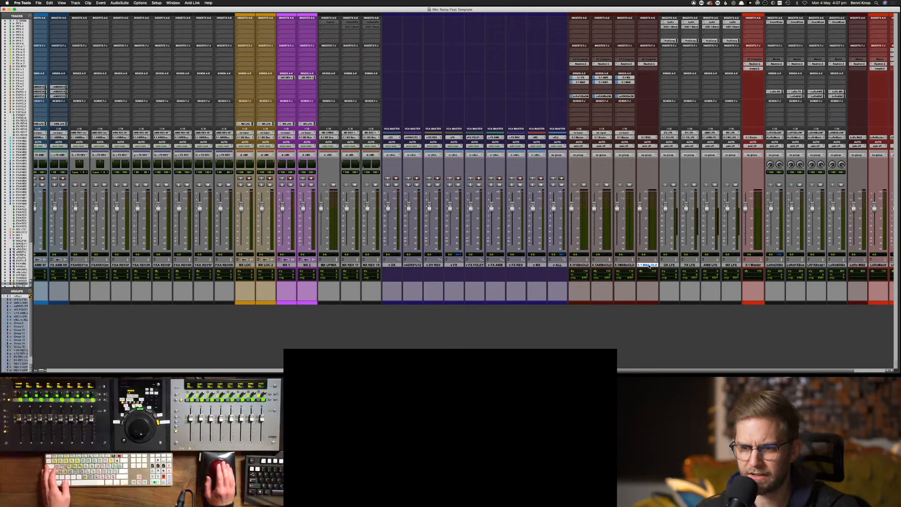
double_click(649, 265)
key(Right)
key(BackSpace)
key(BackSpace)
key(BackSpace)
key(BackSpace)
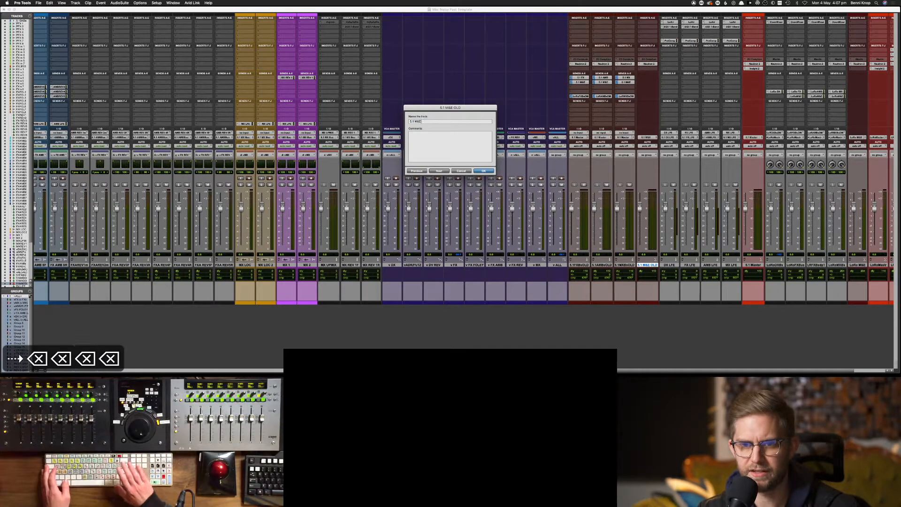
key(Return)
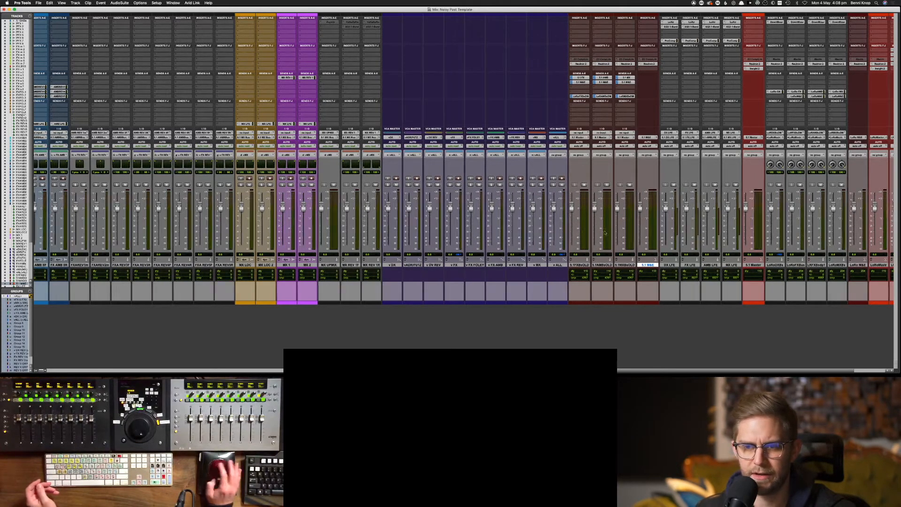
Launch KeyCastr to display keystrokes, then scroll the mixer right to the VCA and 5.1 tracks
scroll(281, 207, left, 10)
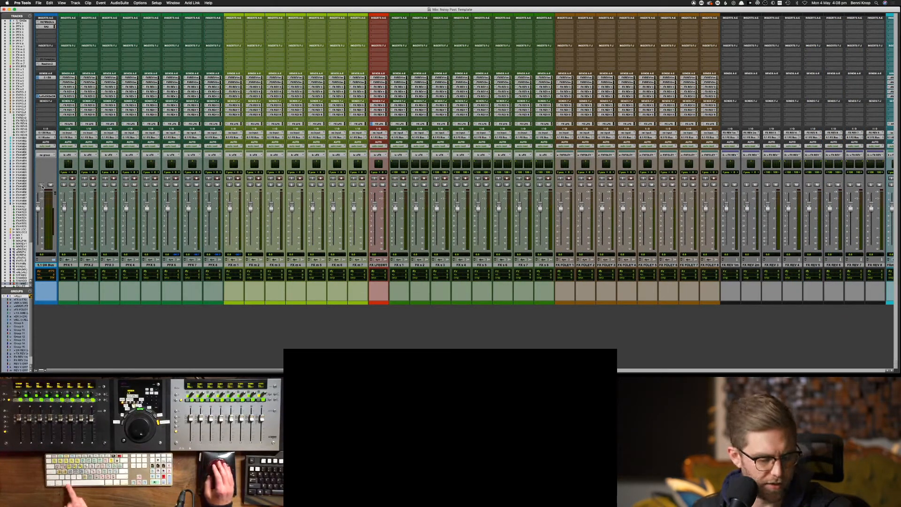
key(super+space)
text(key)
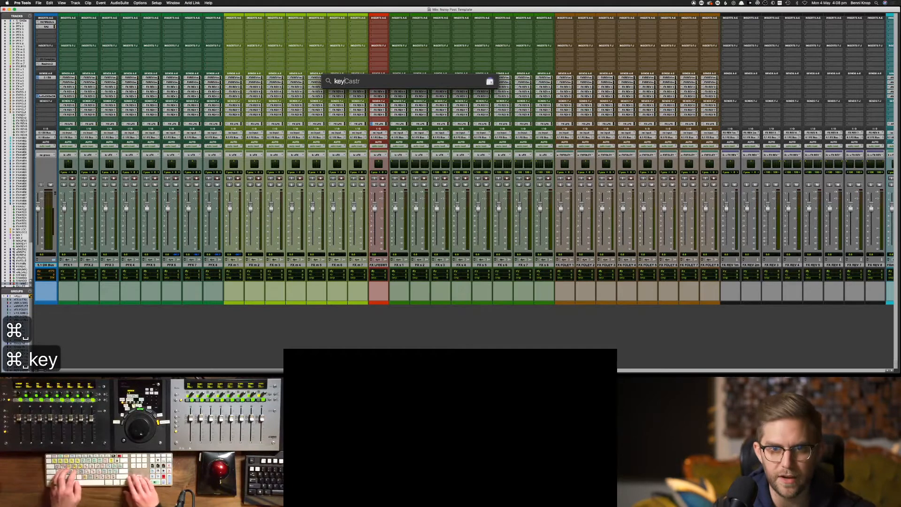
key(Return)
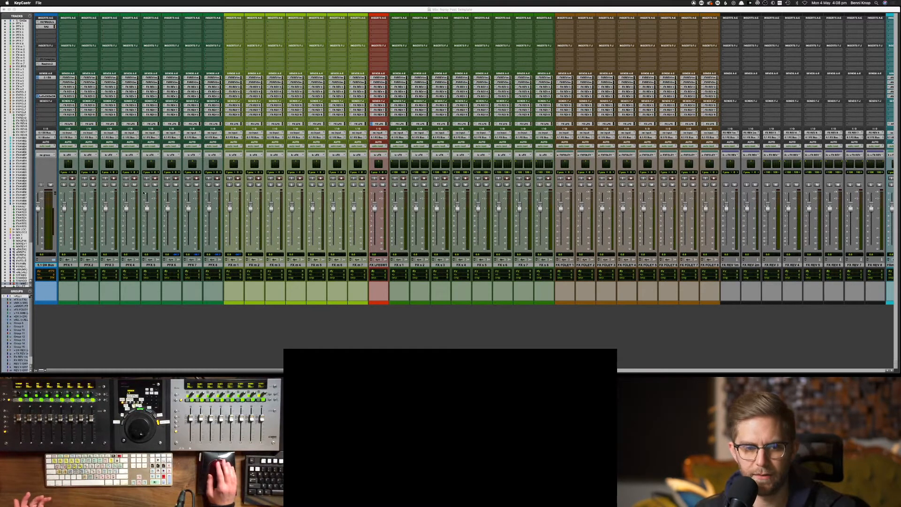
click(295, 334)
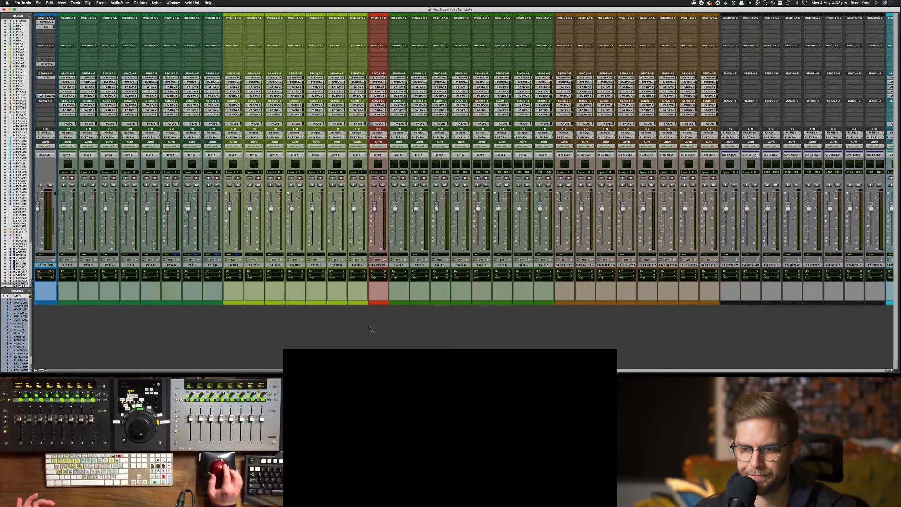
scroll(375, 333, right, 15)
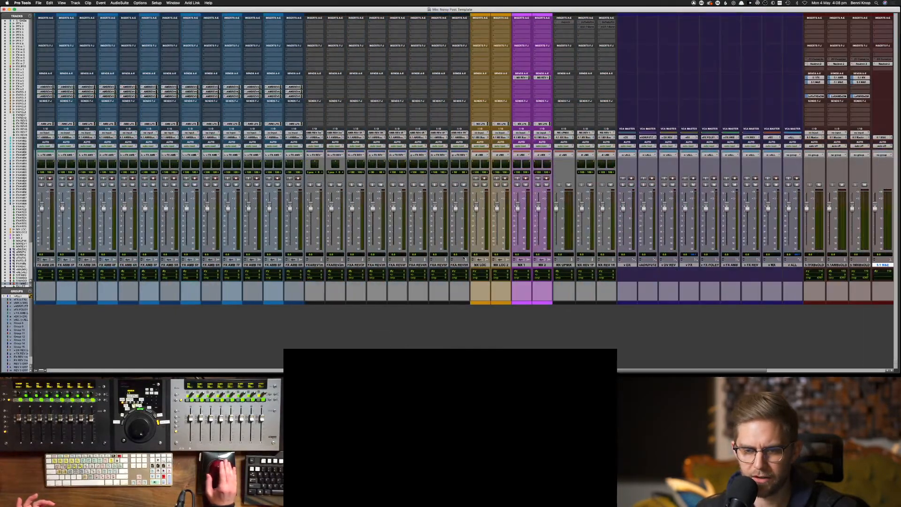
scroll(535, 265, right, 10)
After the v ALL track, create three 5.1 Routing Folder tracks named '5.1 Bus'
click(478, 266)
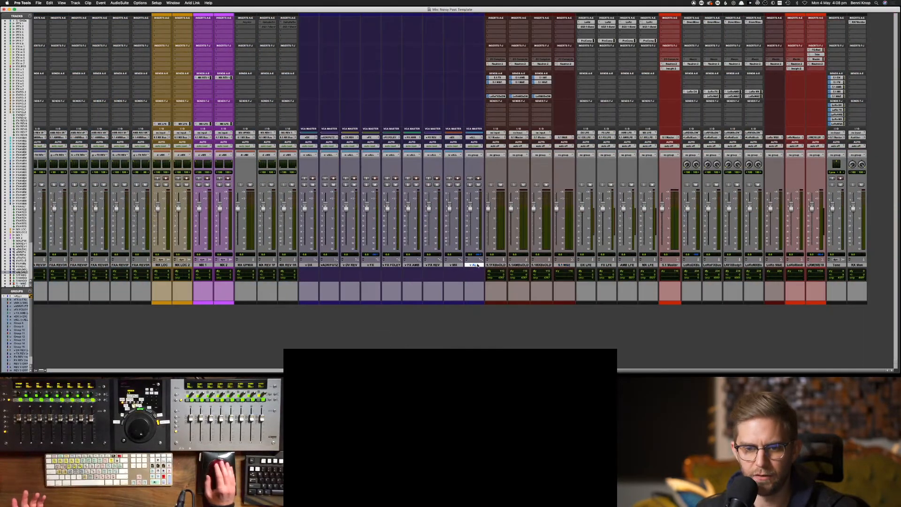
click(74, 4)
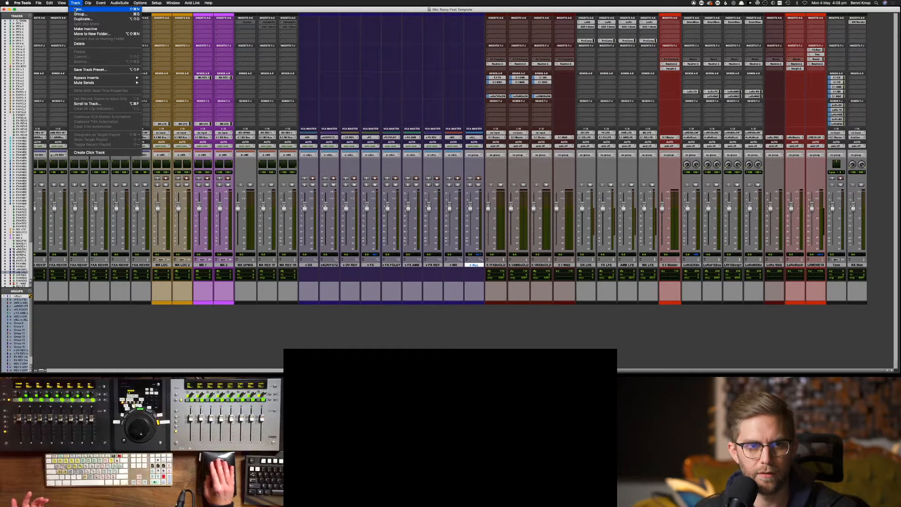
click(76, 9)
click(394, 132)
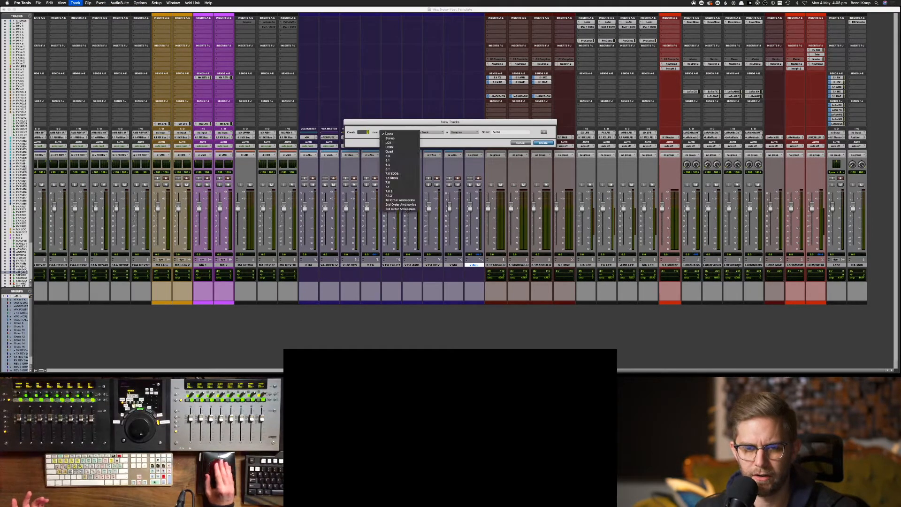
click(398, 160)
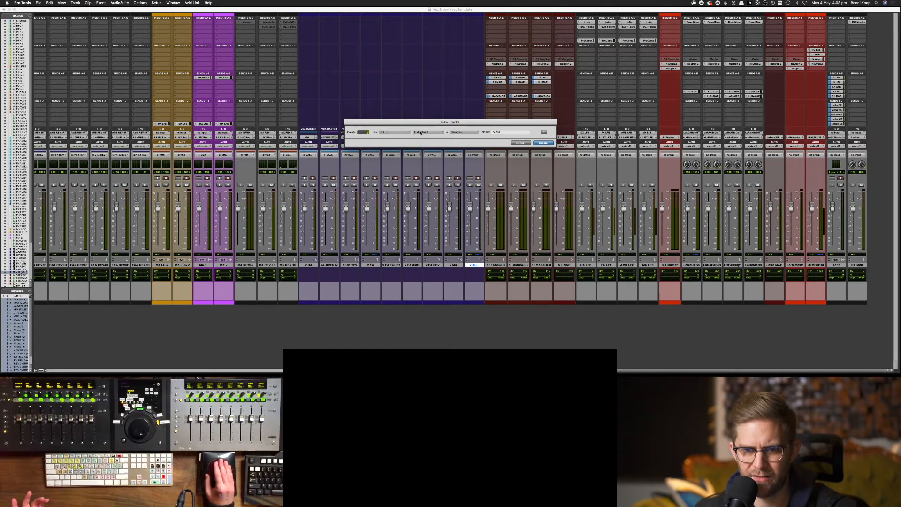
click(427, 133)
click(428, 168)
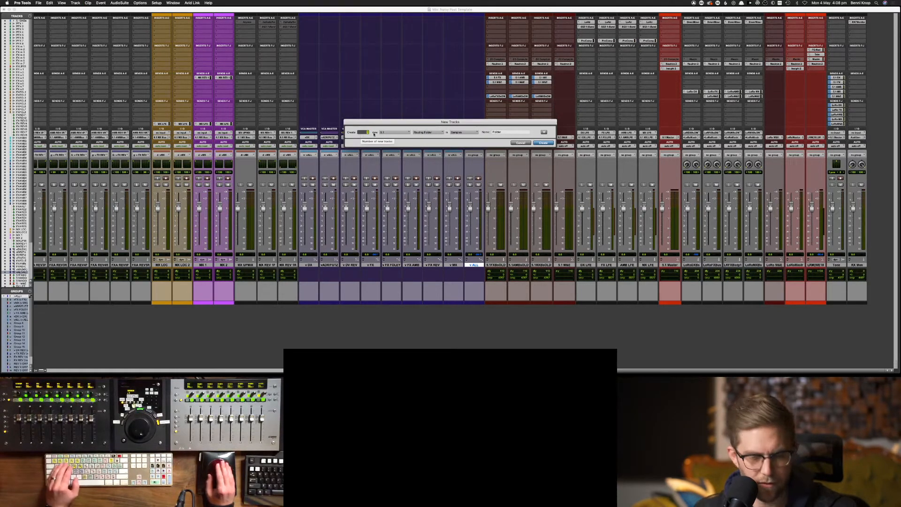
text(3)
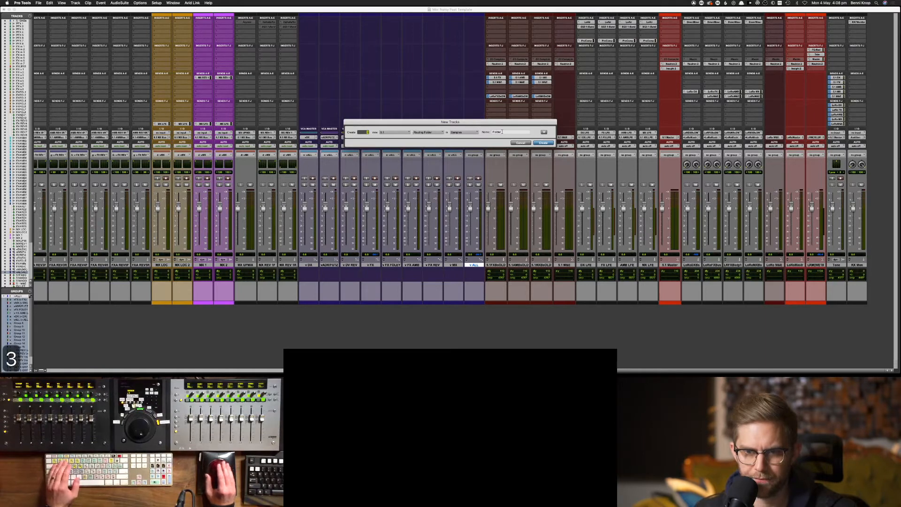
click(502, 132)
text(5)
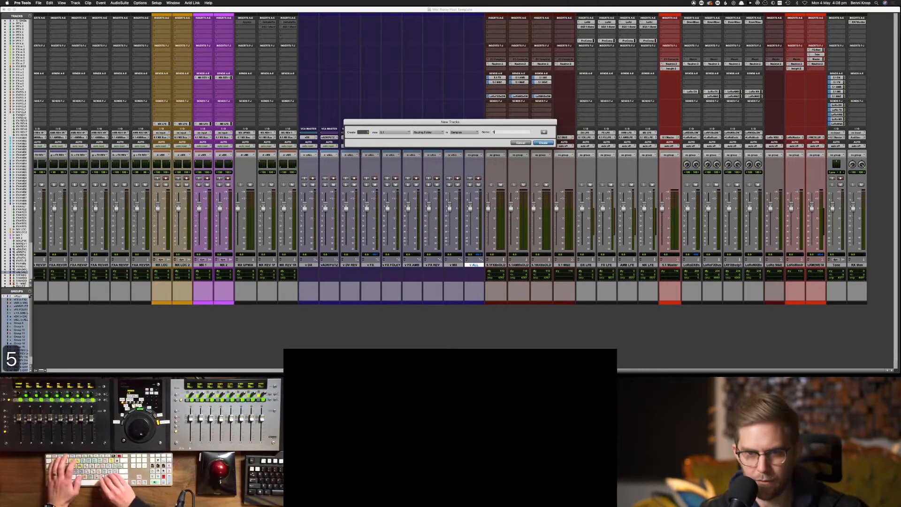
text(.1)
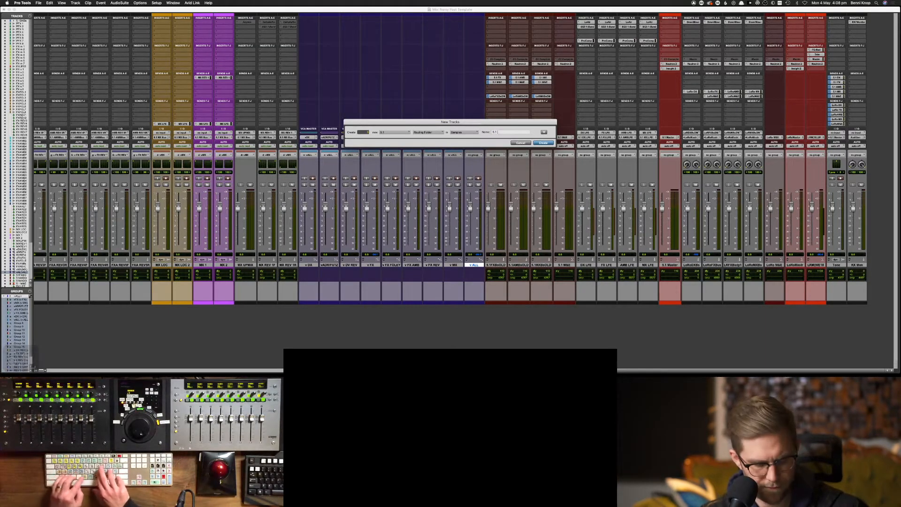
text( Bus)
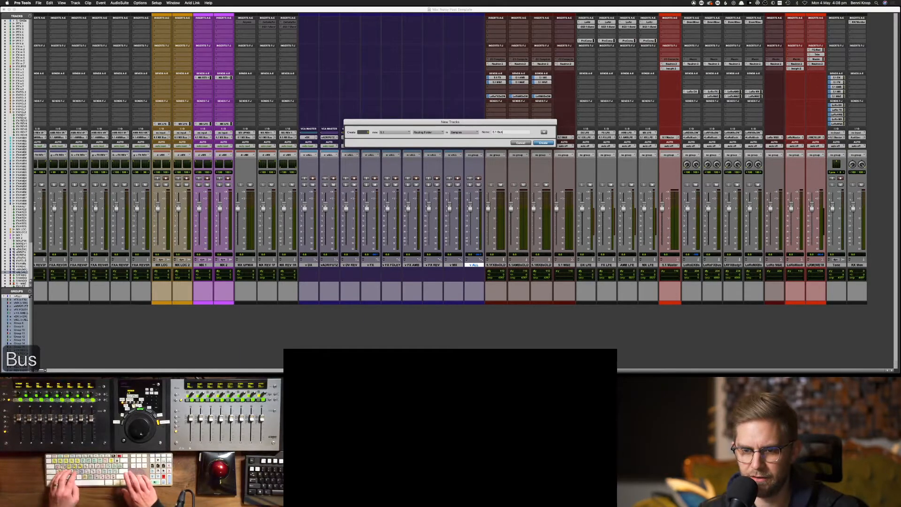
key(Return)
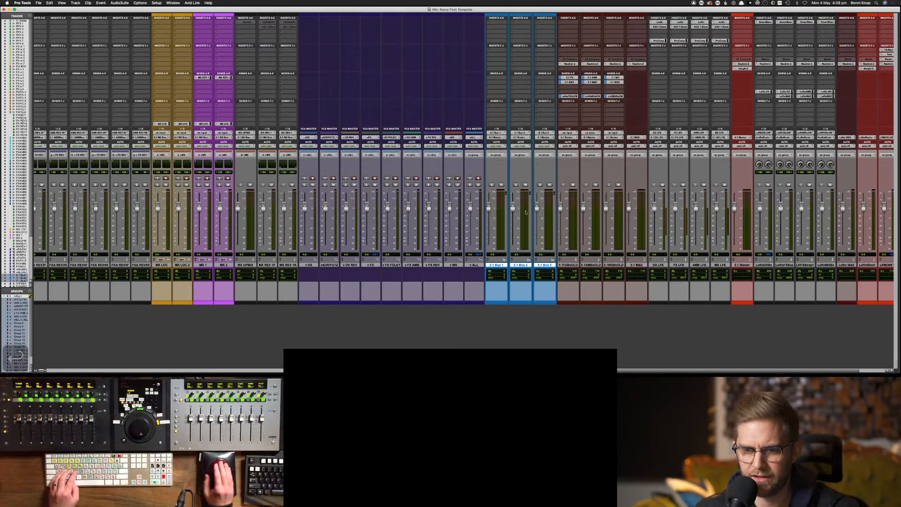
Rename the first new folder, 5.1 Bus 1, to 5.1 FX Bus
double_click(493, 265)
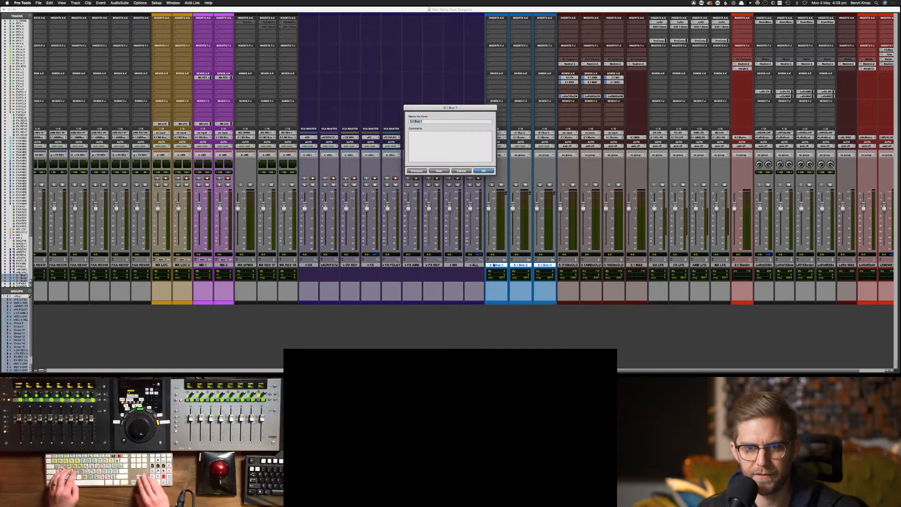
key(Right)
key(Left)
key(Left)
key(Left)
key(Left)
key(Left)
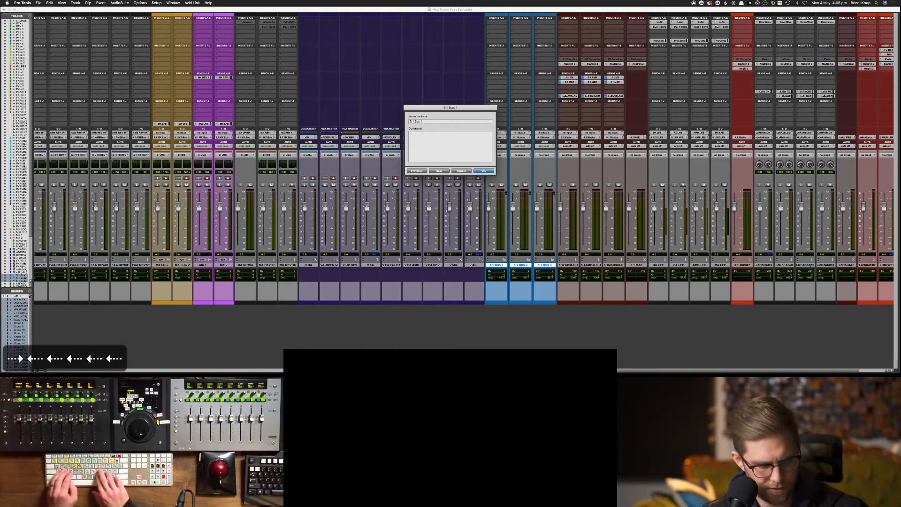
text(FX)
key(Right)
key(Right)
key(Right)
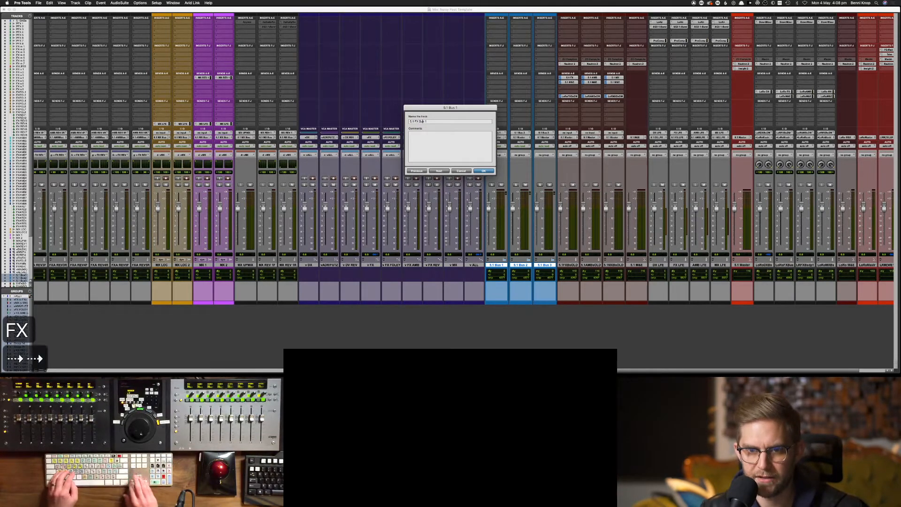
key(BackSpace)
key(BackSpace)
key(cmd+Return)
Rename the second new folder to 5.1 AMB Bus
key(Right)
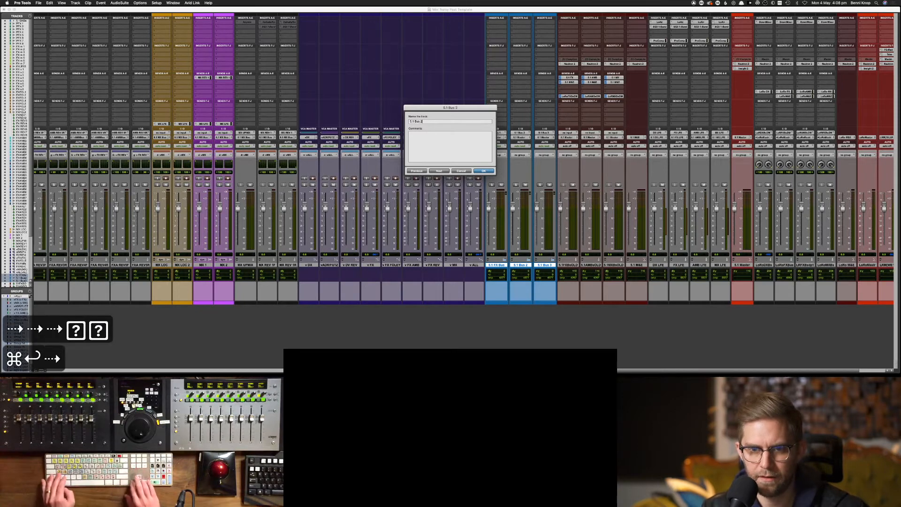
key(Left)
key(BackSpace)
key(Delete)
key(Left)
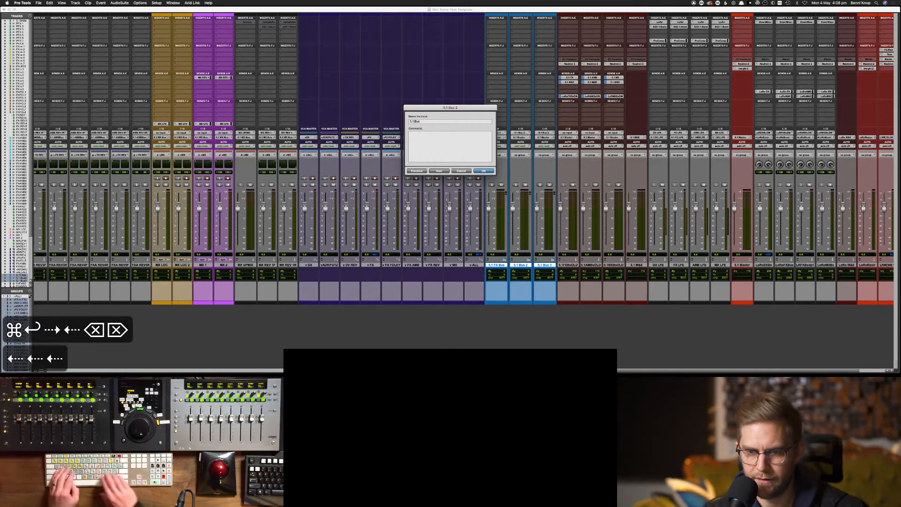
text(AMB)
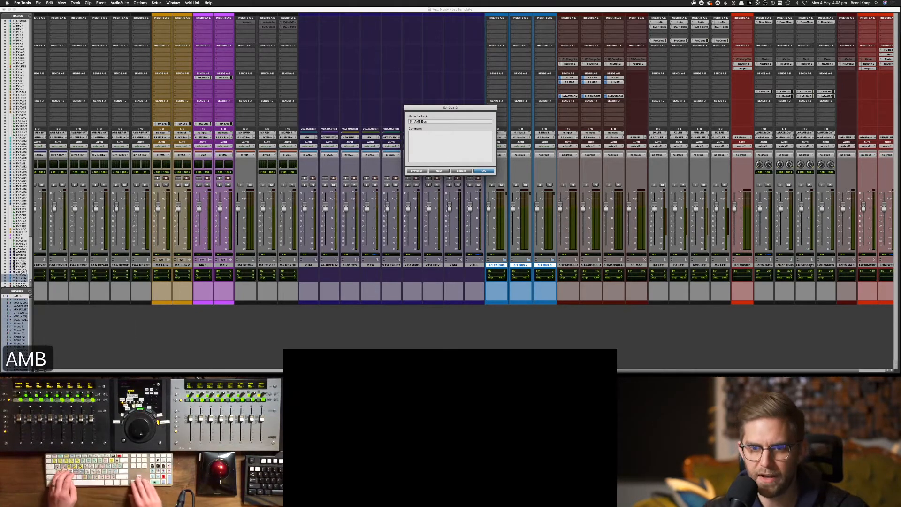
key(Left)
key(Left)
key(Left)
key(Left)
key(Left)
key(Right)
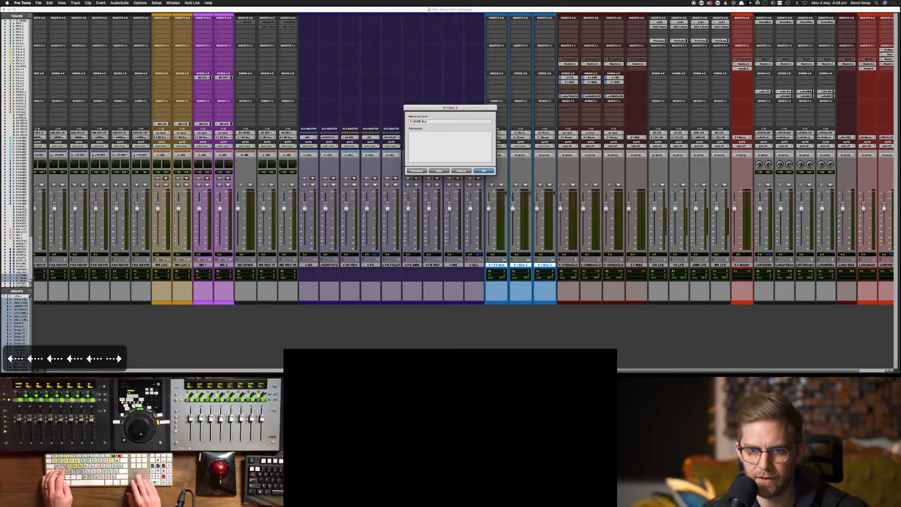
key(super+Return)
Rename the third new folder to 5.1 MX Bus
key(Right)
key(BackSpace)
key(BackSpace)
key(Left)
key(Left)
key(Left)
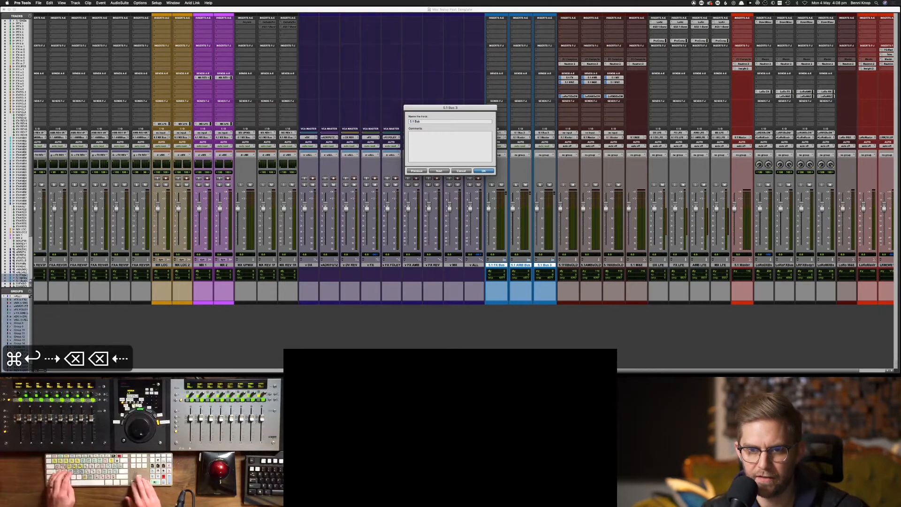
text(MX)
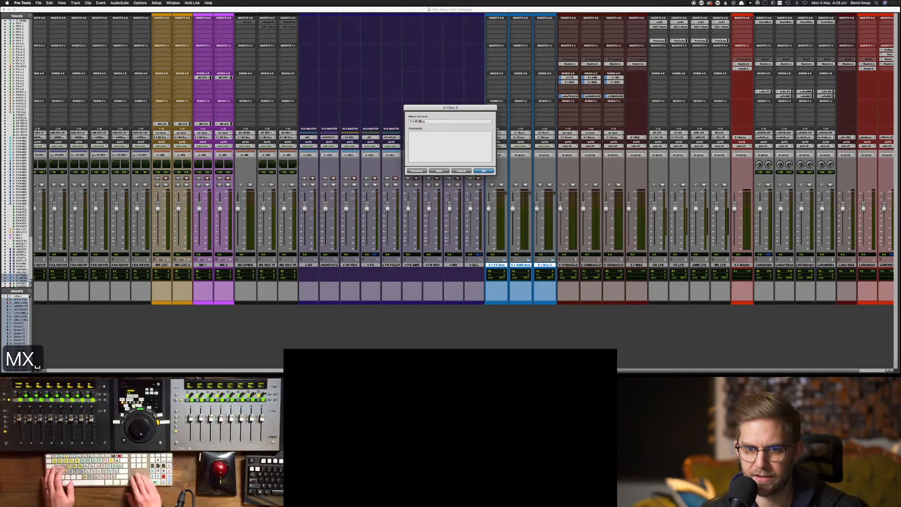
key(Return)
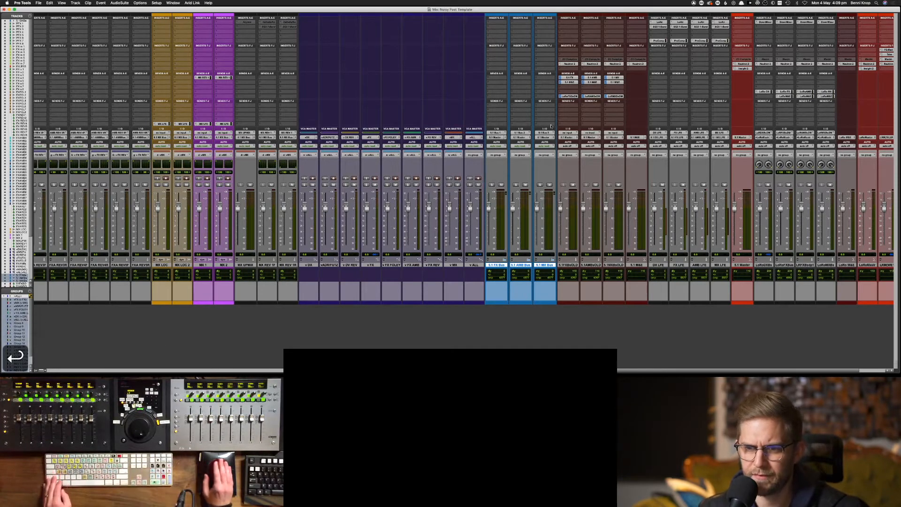
Set the 5.1 FX Bus folder's input to the 5.1 FX Bus path from the 1-128 bus menu, then recheck it
click(498, 133)
mouse_move(532, 134)
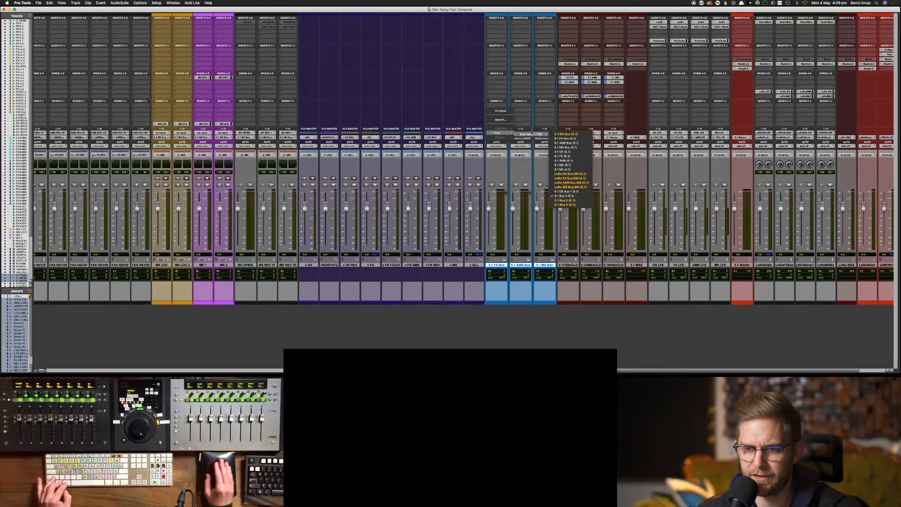
click(575, 139)
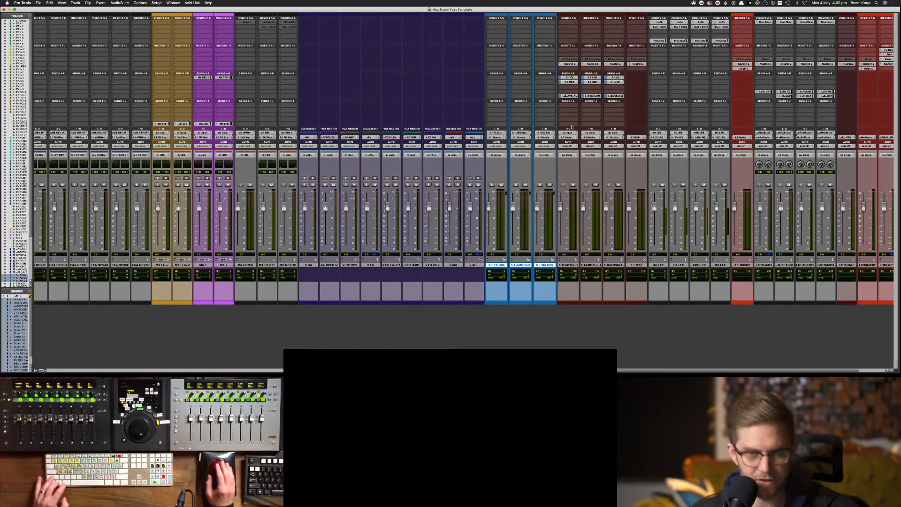
click(500, 132)
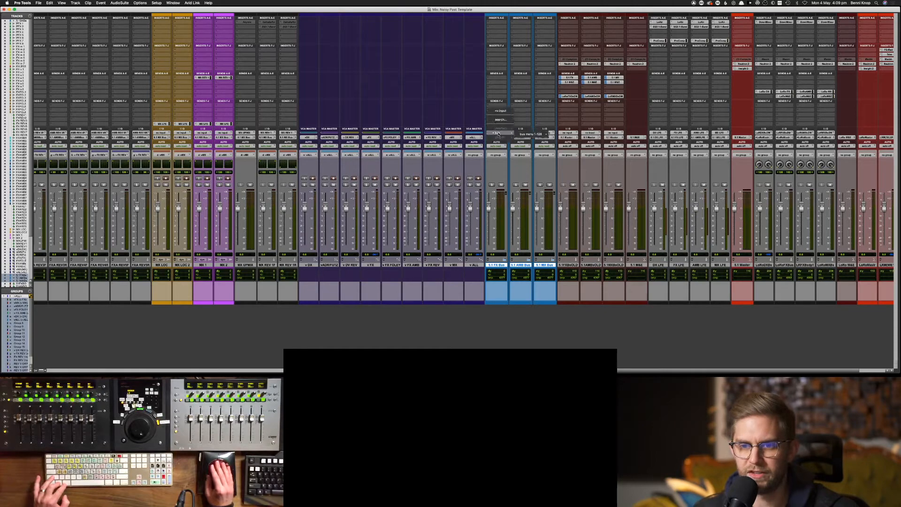
mouse_move(530, 134)
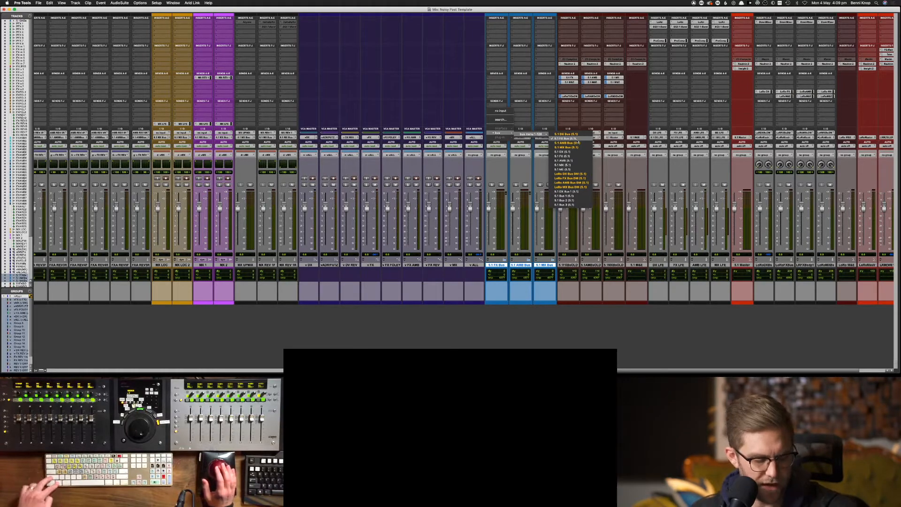
click(576, 139)
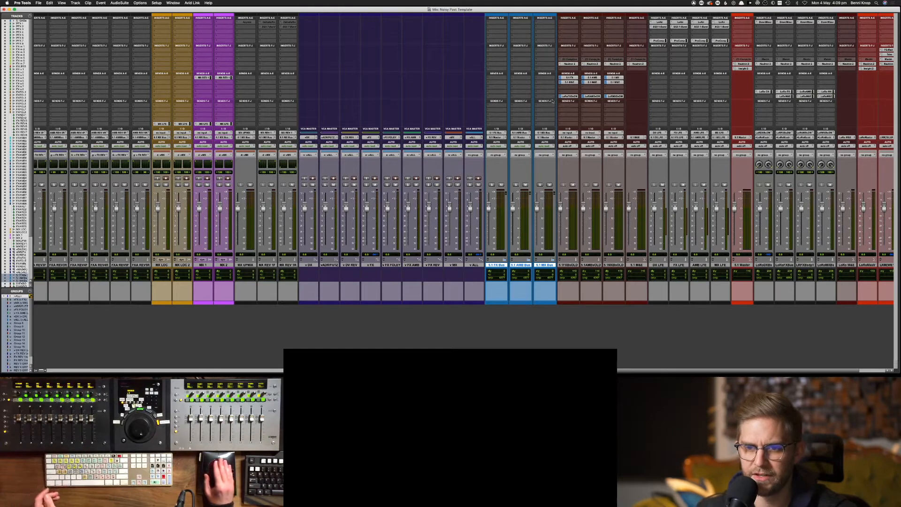
Move the LoRoFXBsDM, LoRoAMBsDM, 5.1 MX and 5.1 M&E sends onto the new 5.1 buses
drag(579, 94, 496, 96)
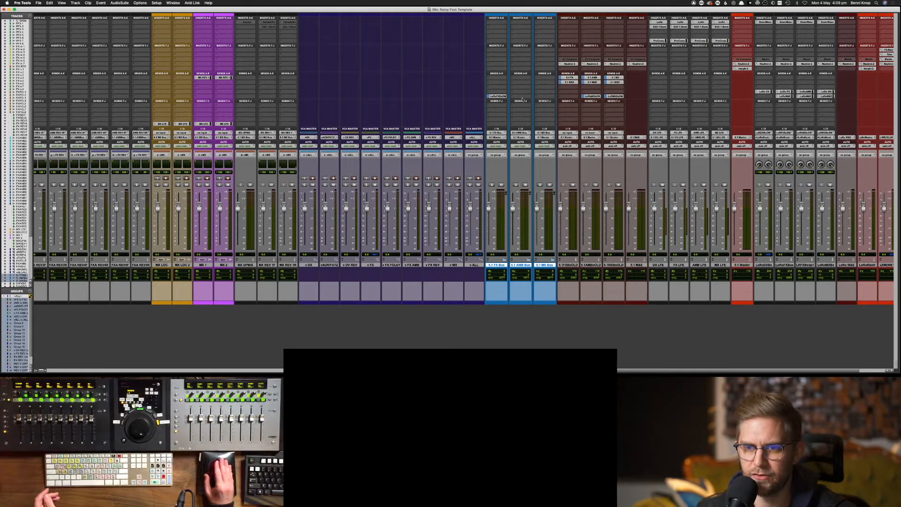
drag(592, 96, 518, 83)
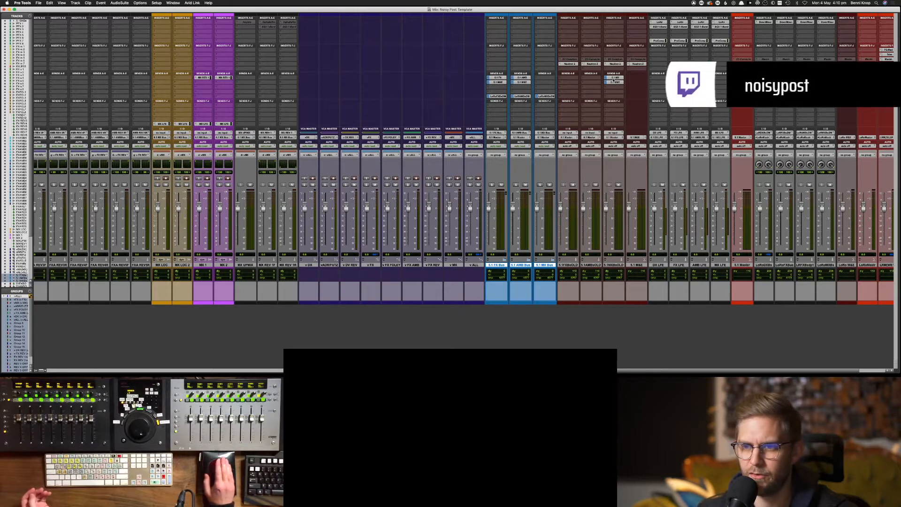
drag(612, 78, 542, 78)
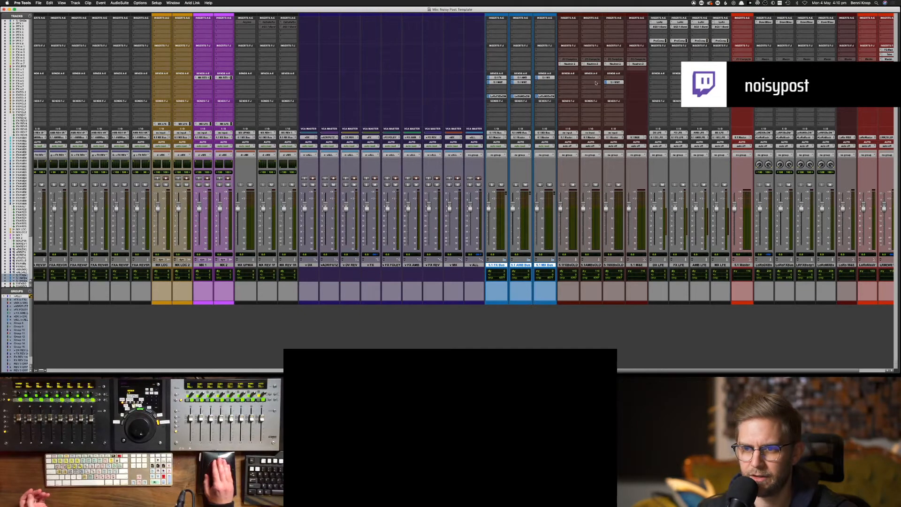
drag(623, 85, 503, 60)
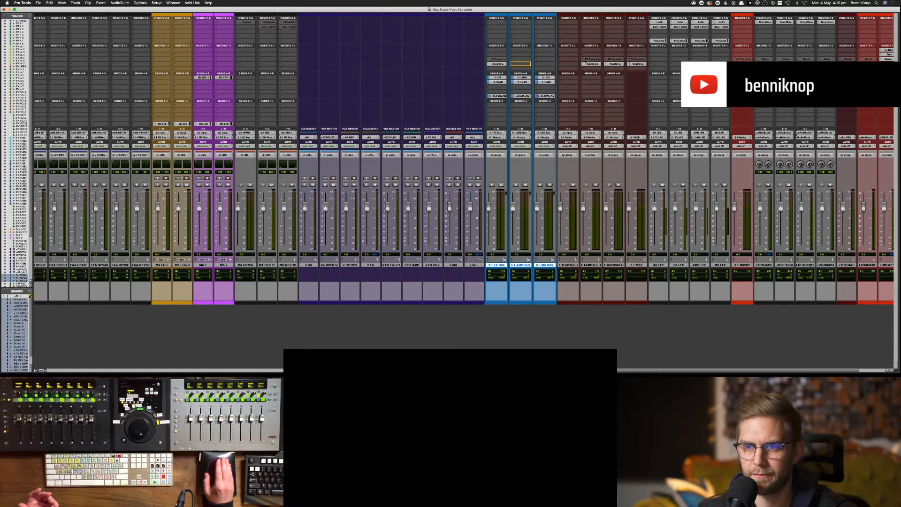
Move the Neutron 2 inserts from the old AMB and MX buses to 5.1 AMB Bus and 5.1 MX Bus
drag(552, 61, 521, 63)
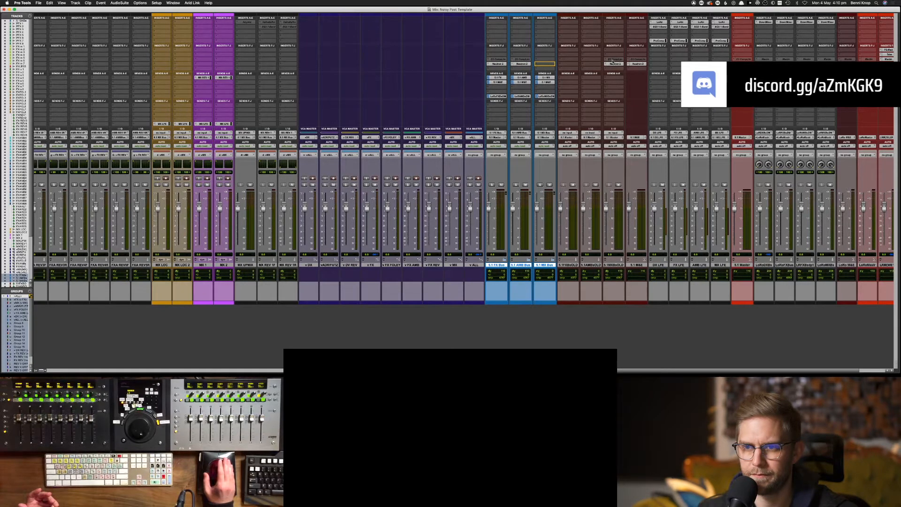
drag(612, 63, 544, 63)
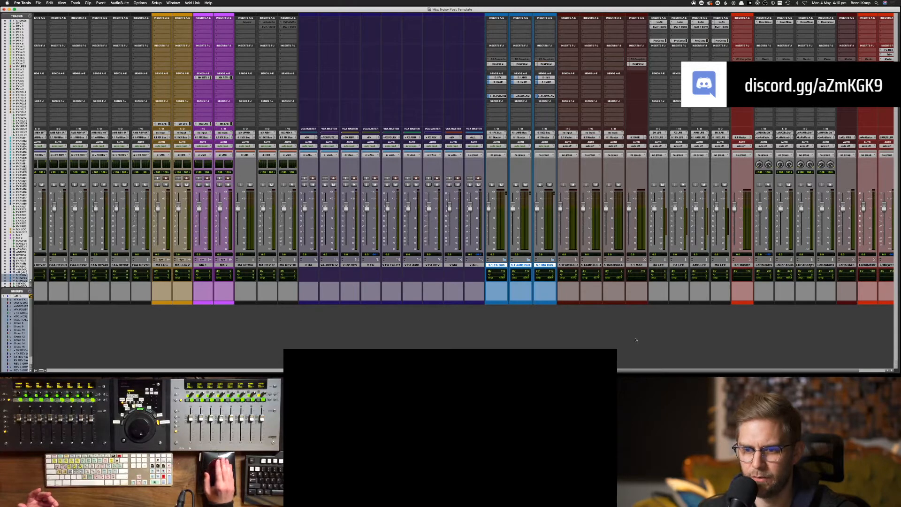
double_click(637, 303)
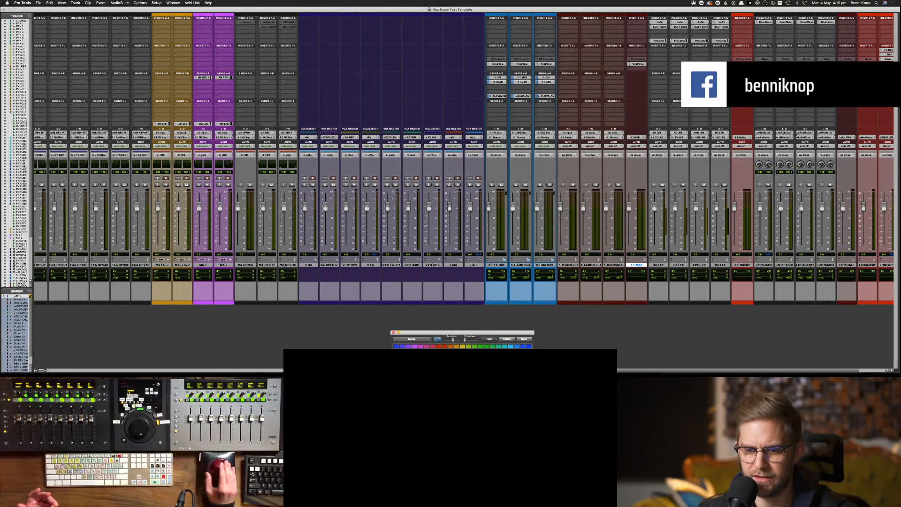
Colour the 5.1 M&E track bright blue, then select the three old bus tracks
click(511, 346)
click(504, 347)
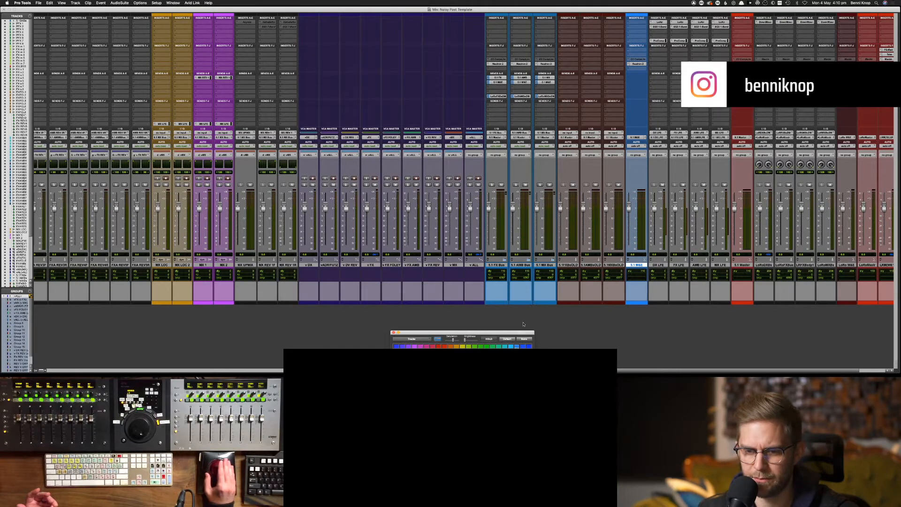
click(548, 304)
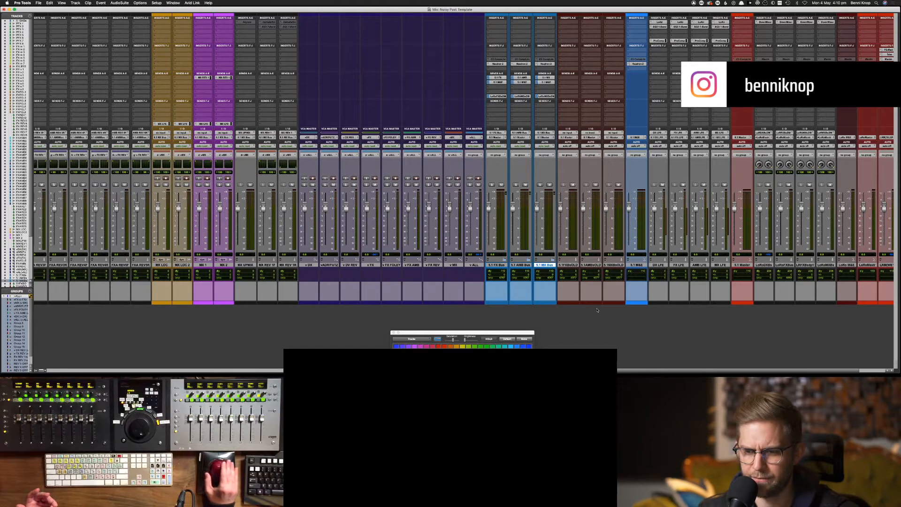
click(632, 303)
click(527, 345)
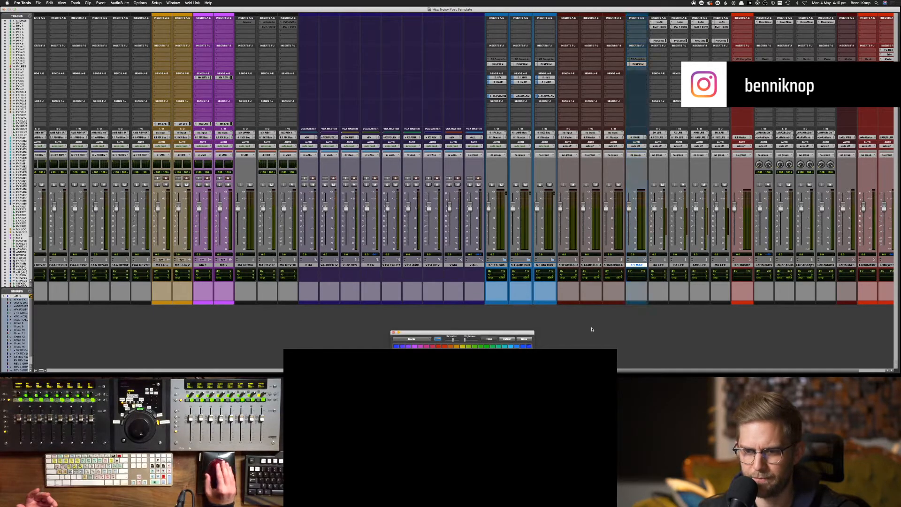
click(523, 351)
click(587, 342)
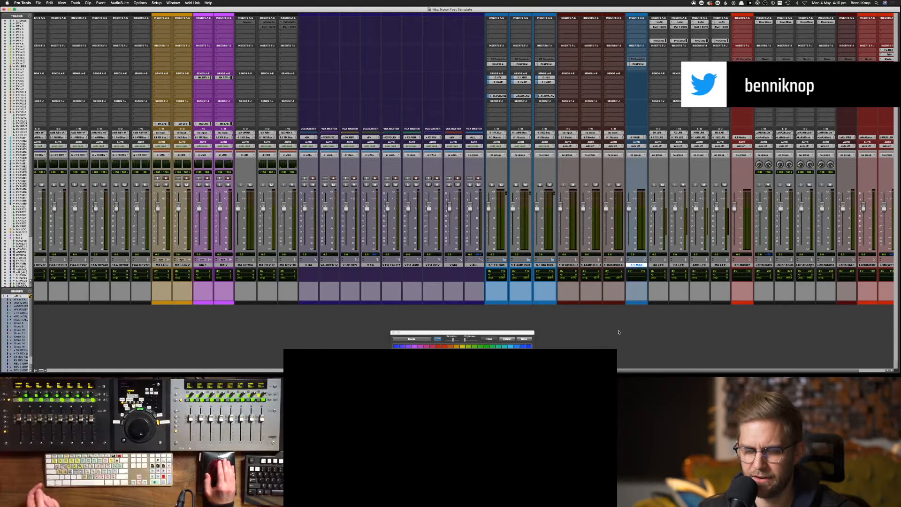
click(613, 265)
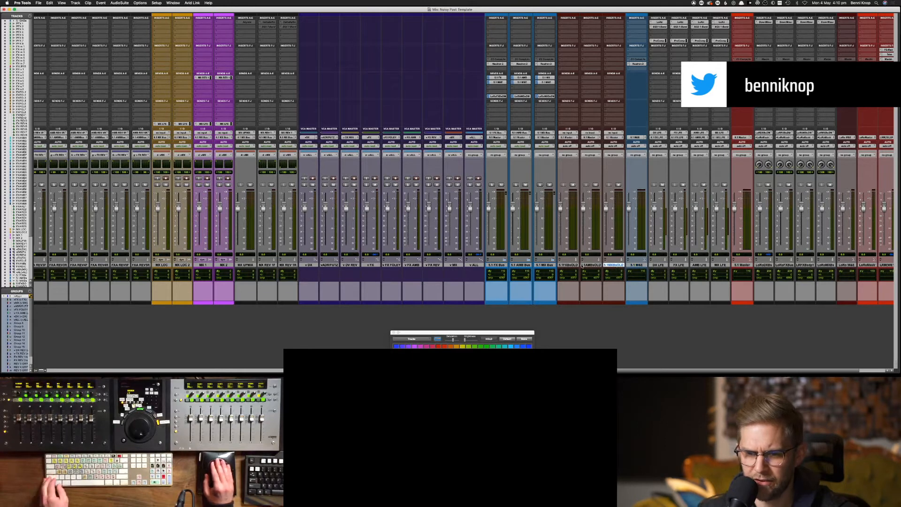
shift+click(568, 264)
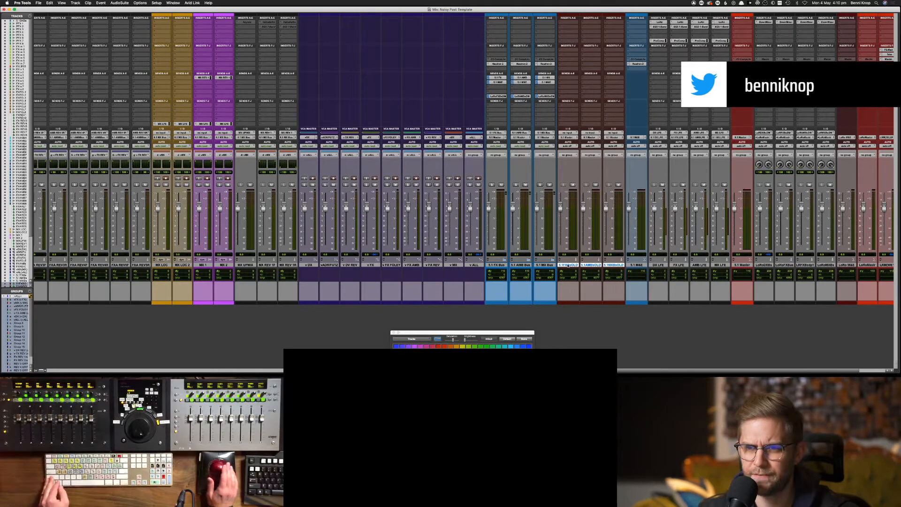
Hide the old 5.1 FX, AMB and MX buses, then select the new buses and 5.1 M&E
right_click(568, 266)
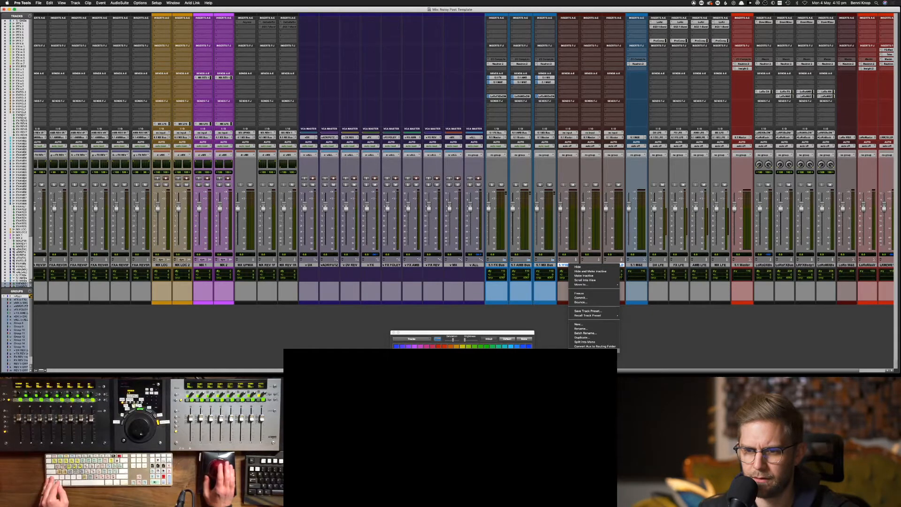
click(577, 267)
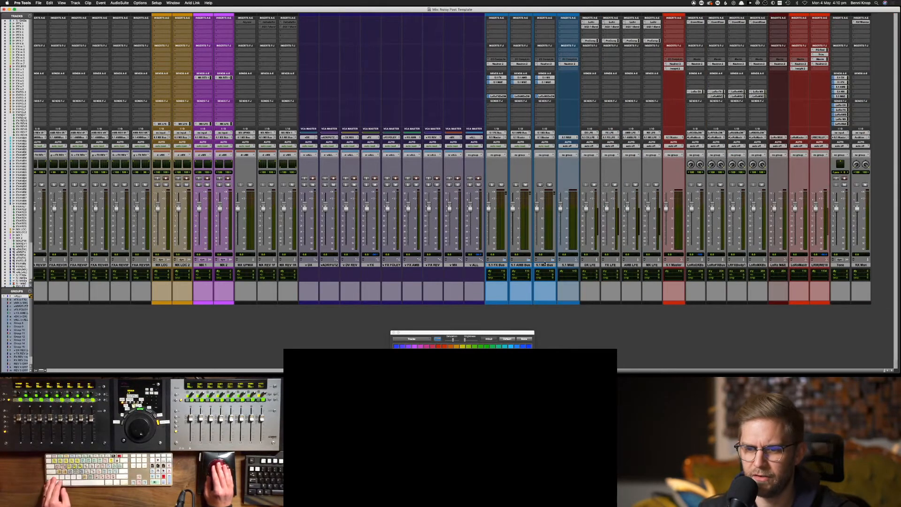
click(543, 265)
shift+click(497, 264)
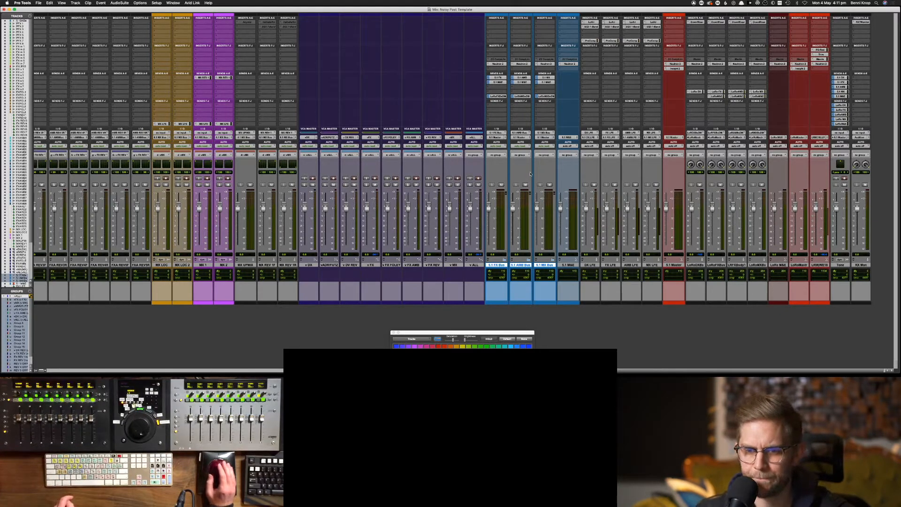
click(569, 265)
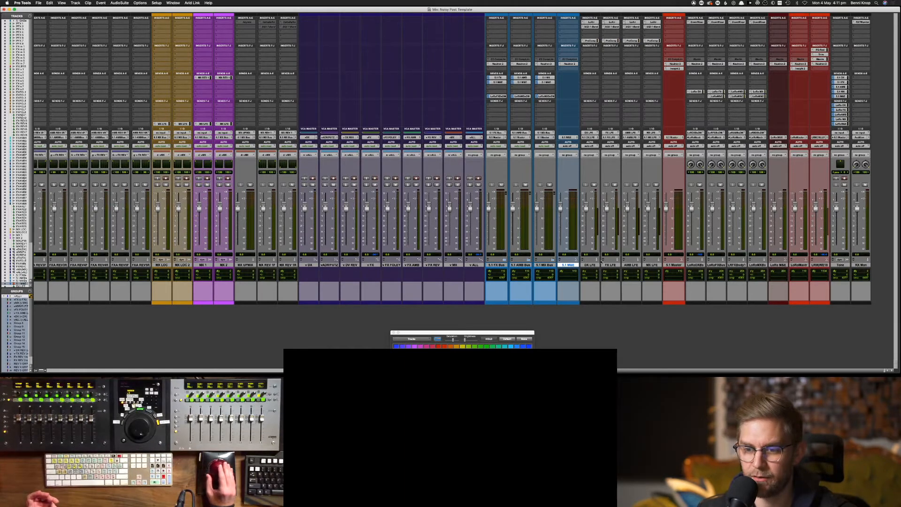
Select the four LFE aux tracks and bring up DX LFE's LoAir and EQ3 1-Band plugins
mouse_move(600, 263)
mouse_down()
mouse_move(501, 271)
mouse_move(591, 266)
mouse_up()
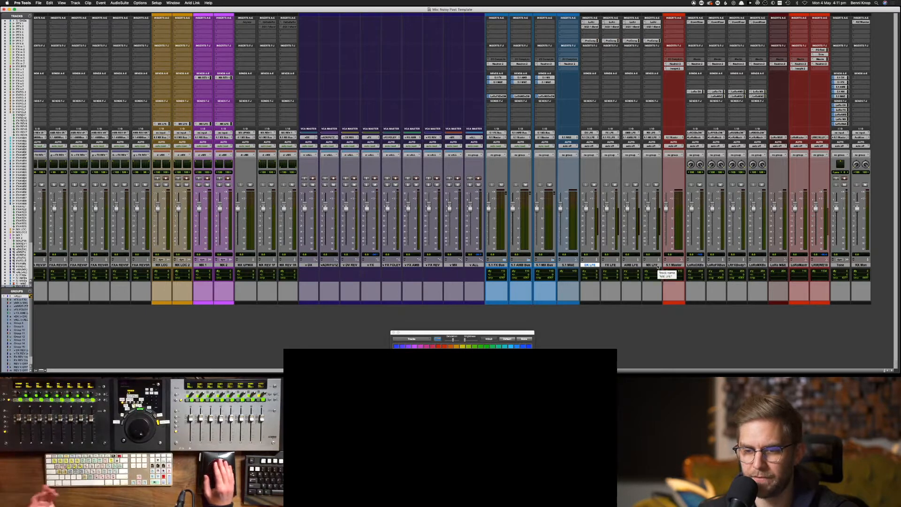
drag(653, 266, 589, 267)
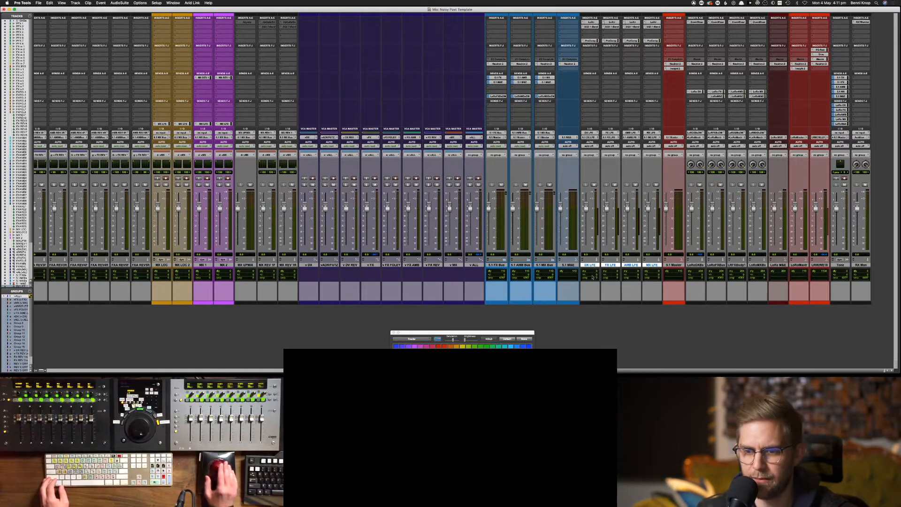
right_click(590, 266)
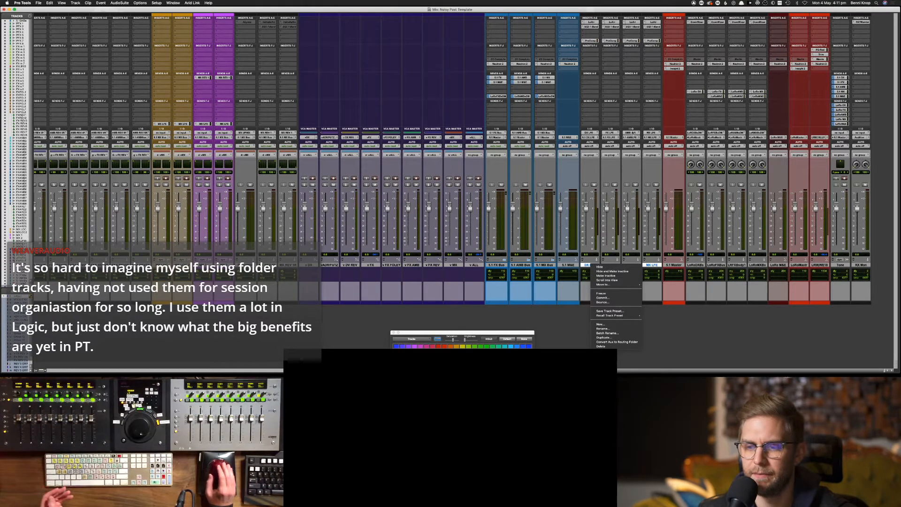
click(650, 312)
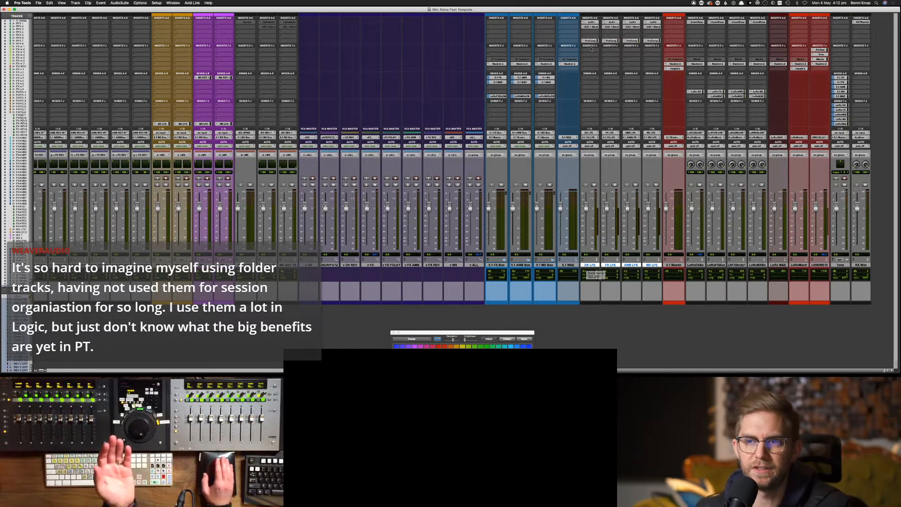
click(589, 22)
click(590, 26)
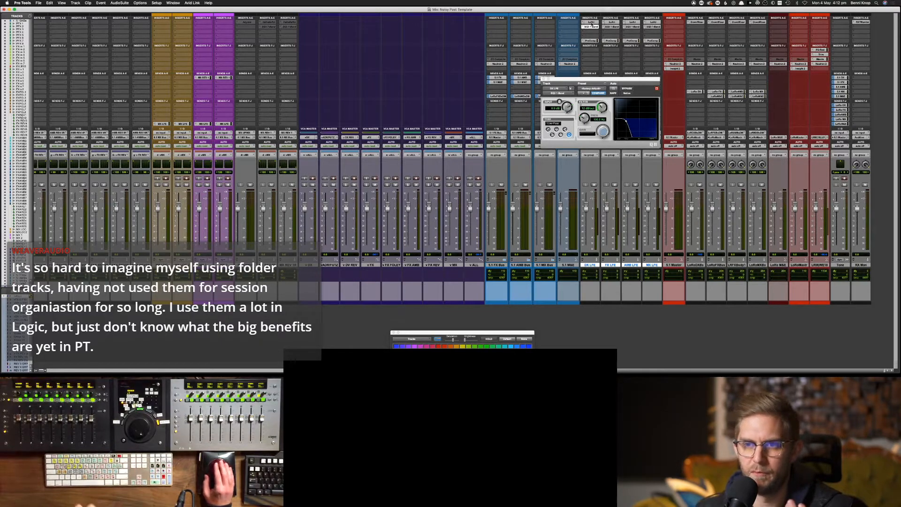
Review DX LFE's LoAir, EQ3 and Pro Compressor settings, close them, and show MX 2's MX LFE send level
click(591, 22)
click(591, 27)
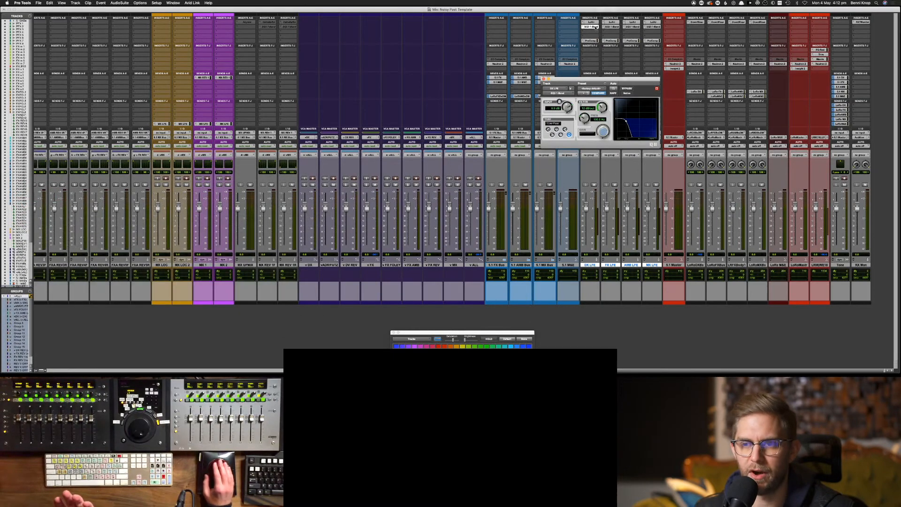
click(594, 41)
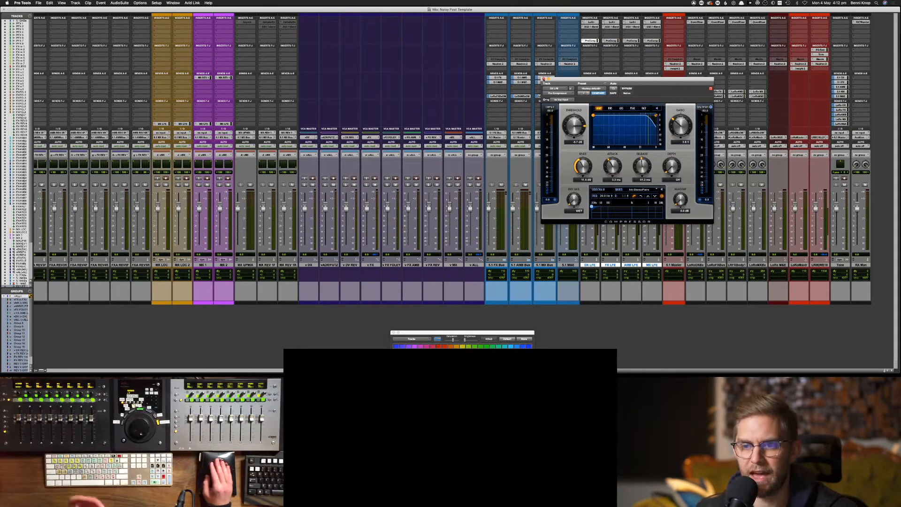
click(544, 79)
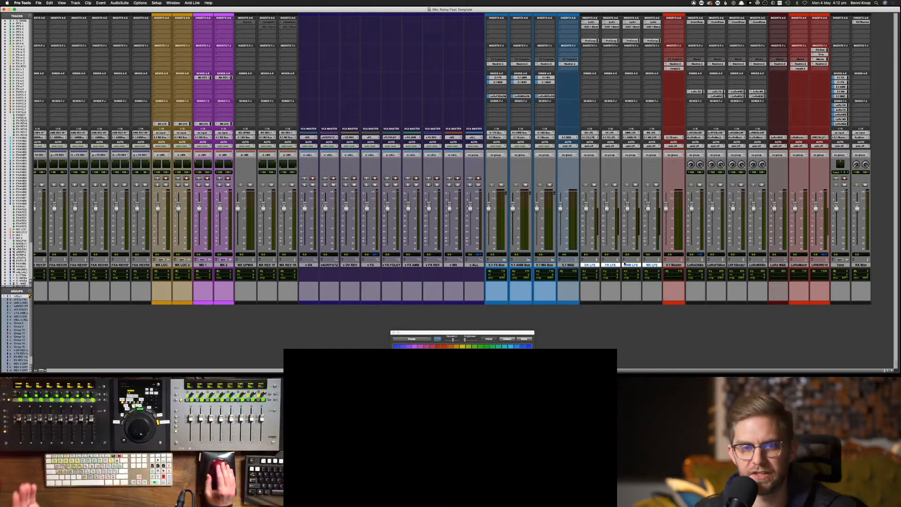
click(222, 124)
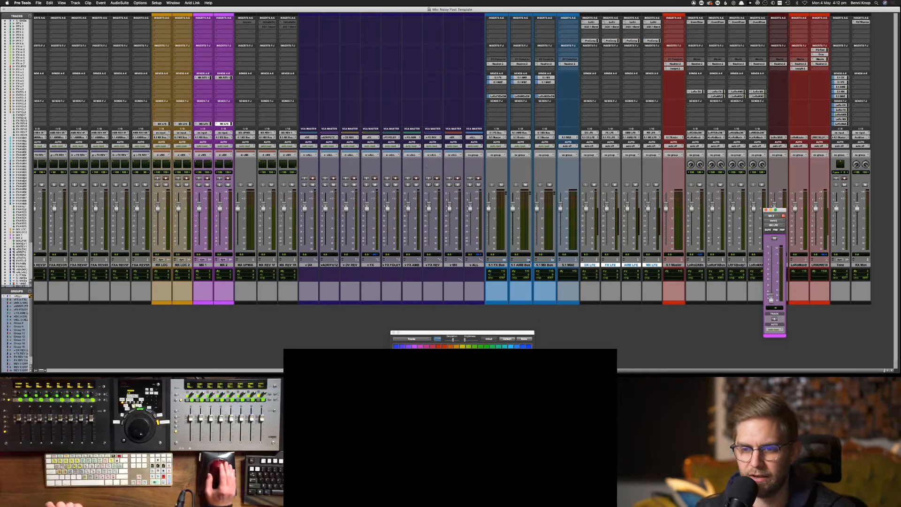
Move the DX, FX, AMB and MX LFE tracks into a new folder named LFEs
right_click(588, 266)
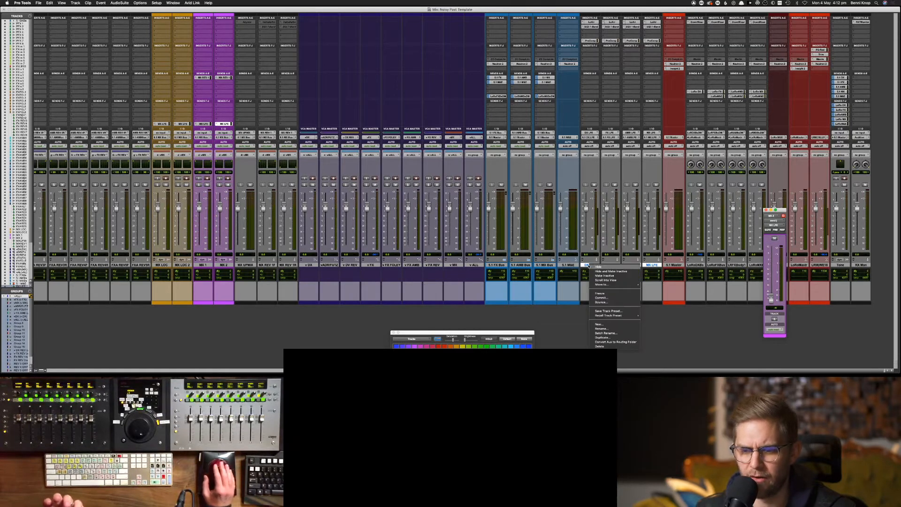
mouse_move(618, 284)
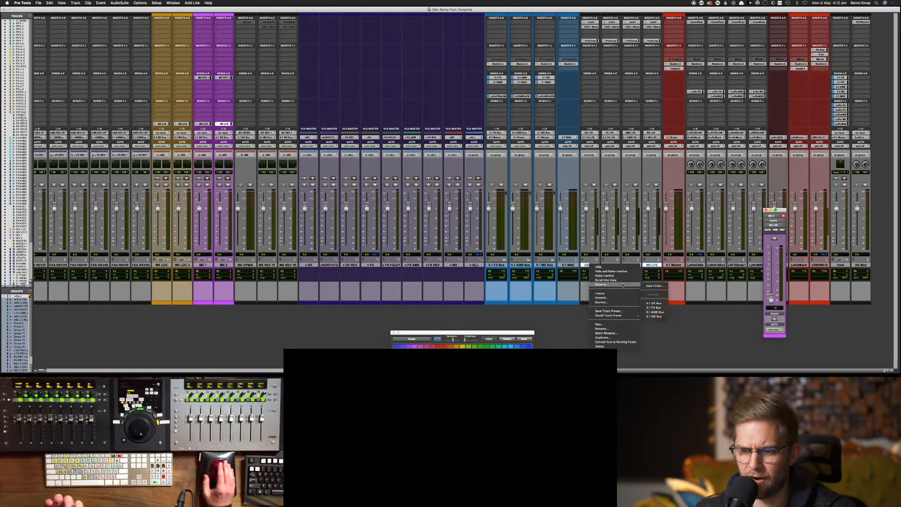
click(654, 286)
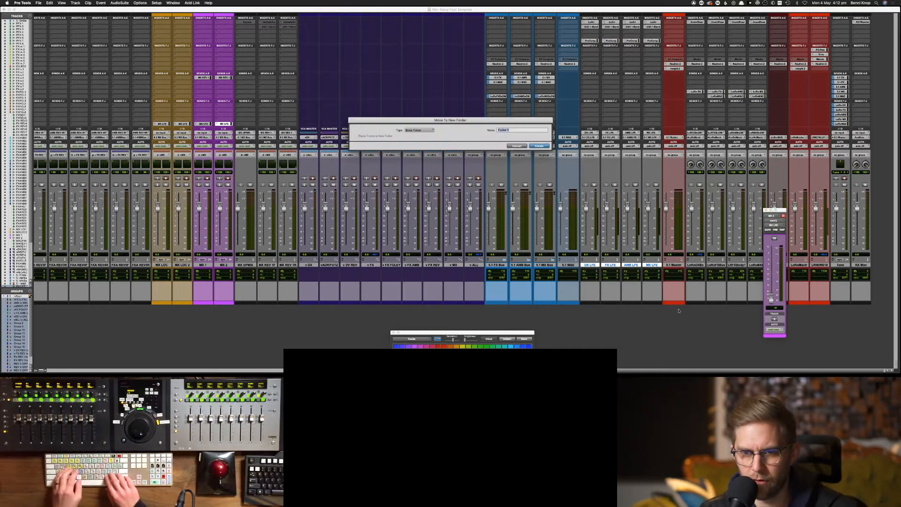
text(LFE)
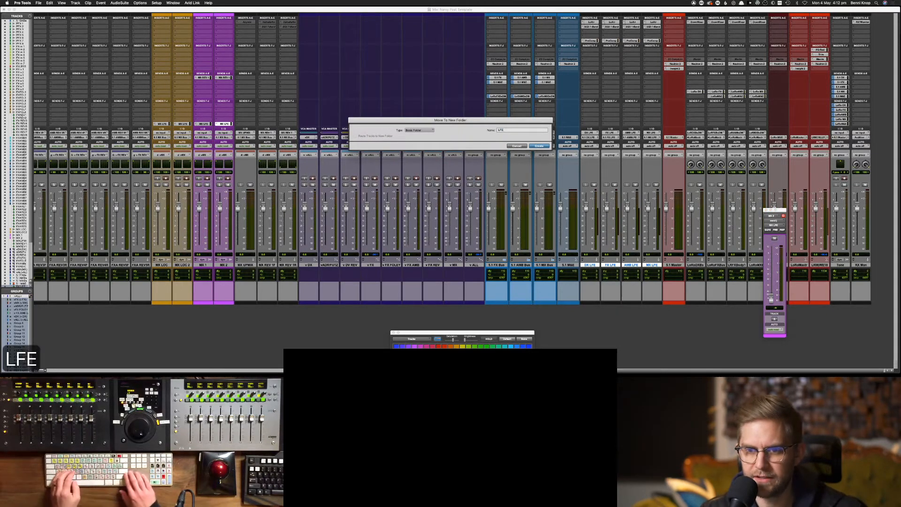
text(s)
key(Return)
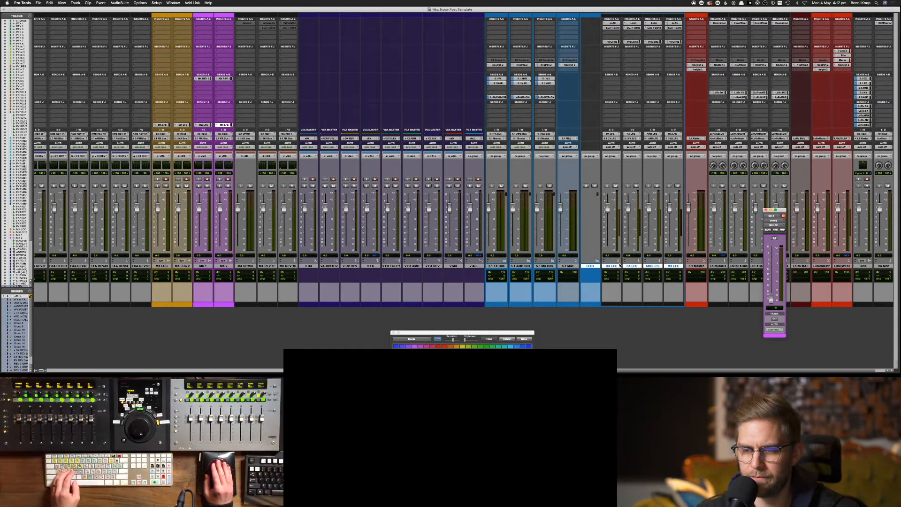
Collapse the LFEs folder and place it right after 5.1 M&E
click(597, 261)
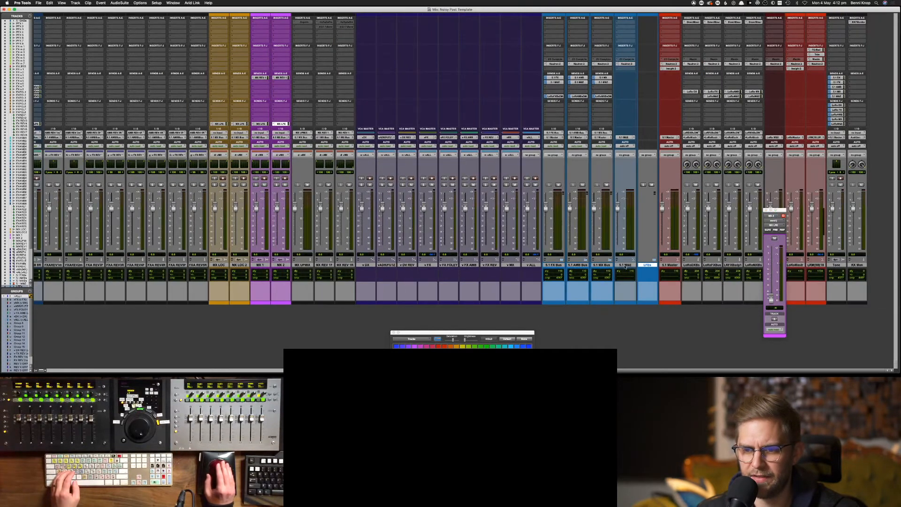
drag(647, 266, 628, 266)
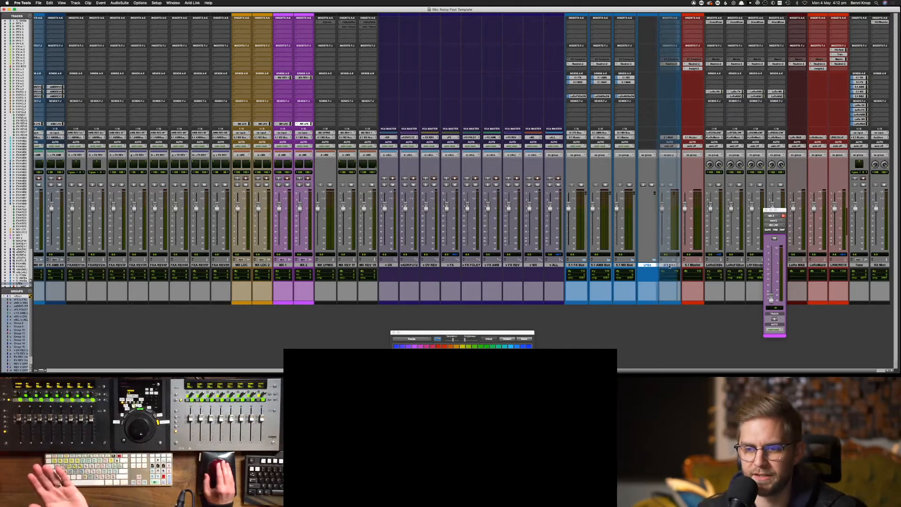
drag(668, 265, 666, 265)
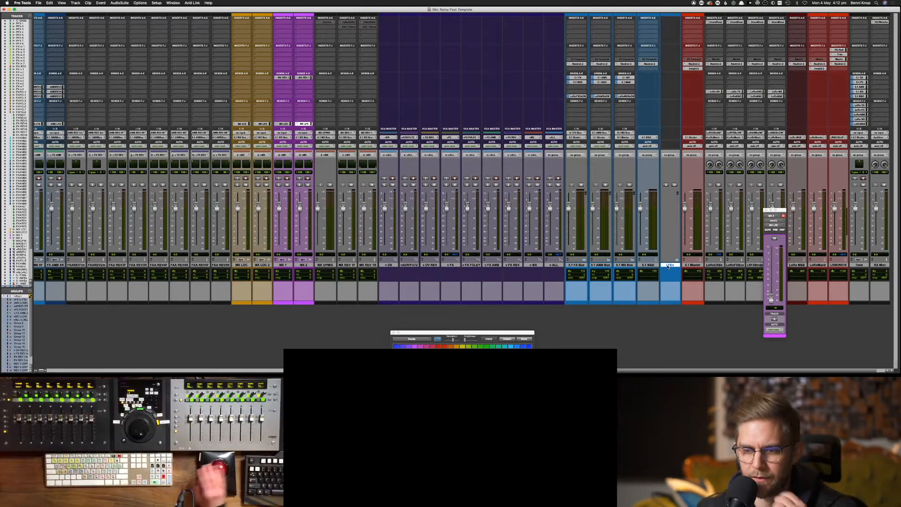
double_click(669, 265)
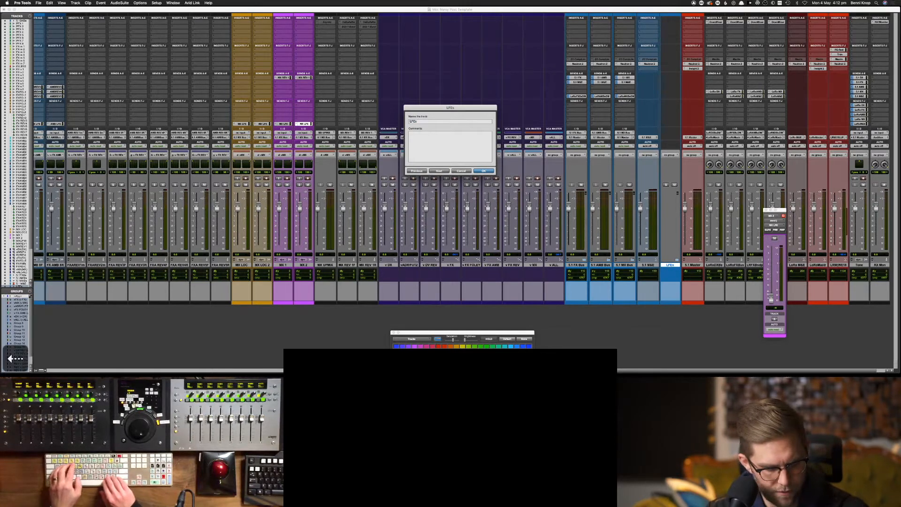
text(5.21)
key(BackSpace)
key(BackSpace)
text(1)
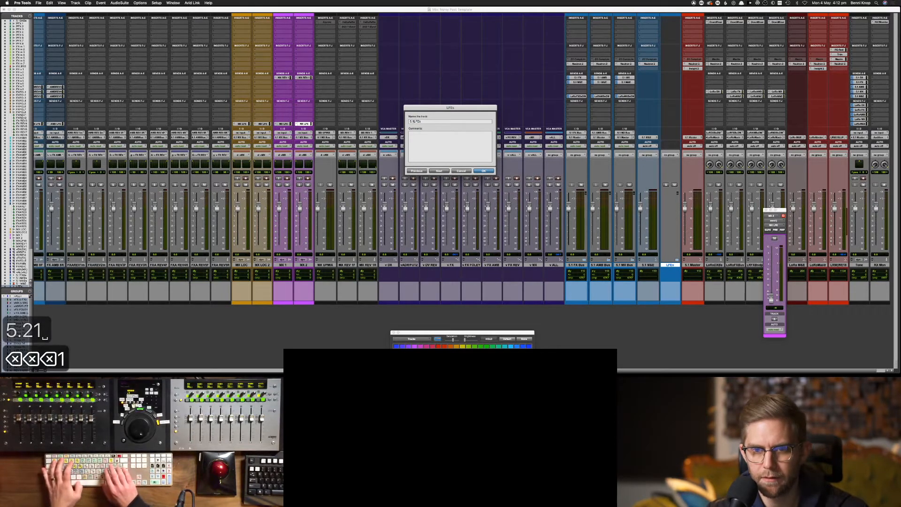
key(BackSpace)
key(BackSpace)
key(BackSpace)
key(BackSpace)
key(Return)
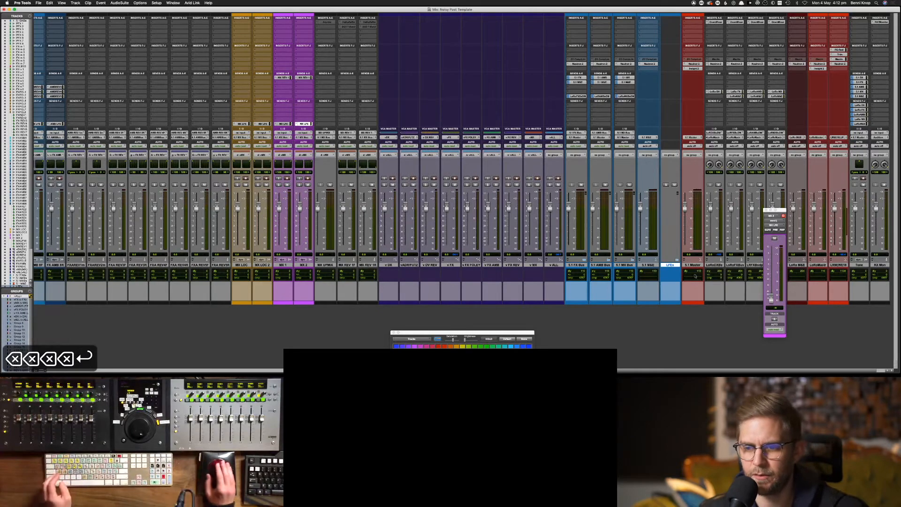
click(693, 265)
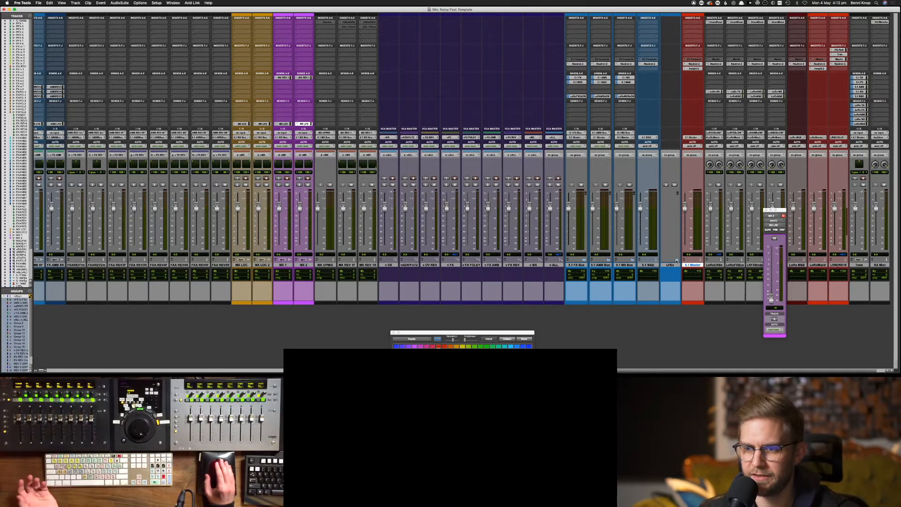
click(676, 260)
click(676, 261)
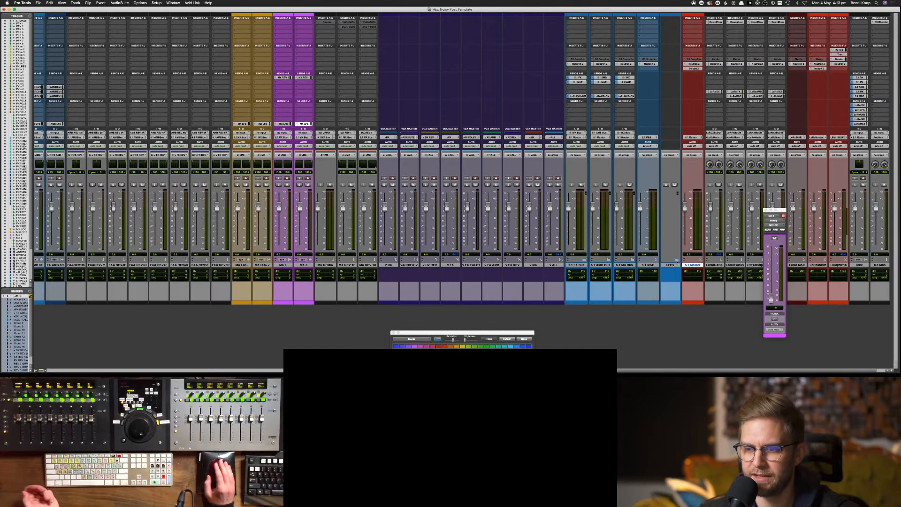
click(670, 265)
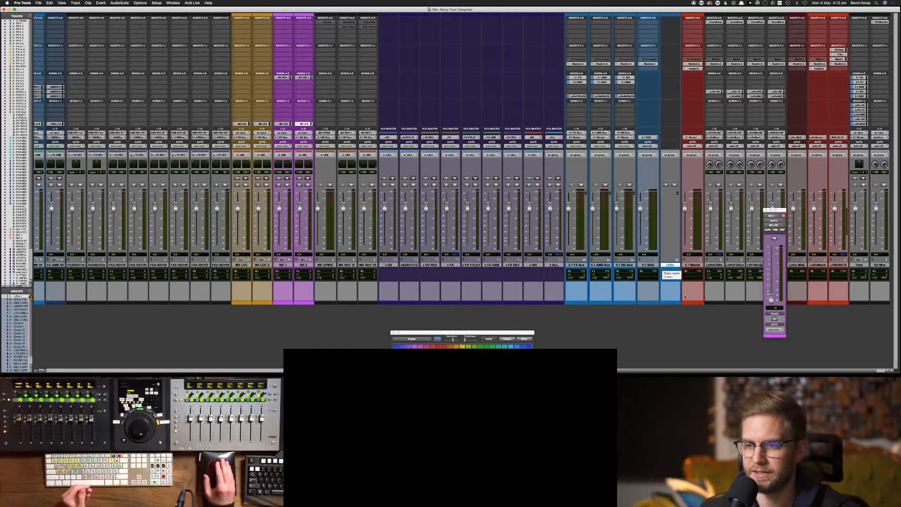
click(691, 265)
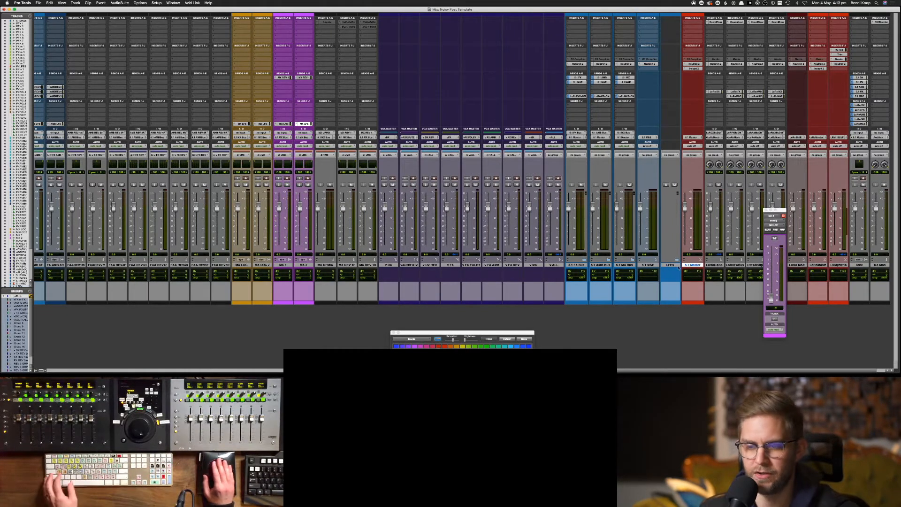
shift+click(578, 265)
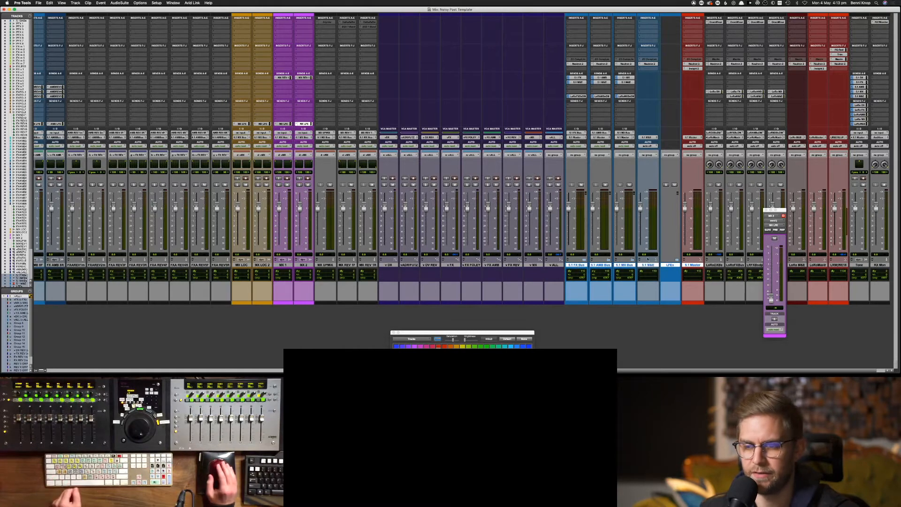
Select only the 5.1 Master track and open EuControl's menu-bar options
click(714, 267)
click(694, 267)
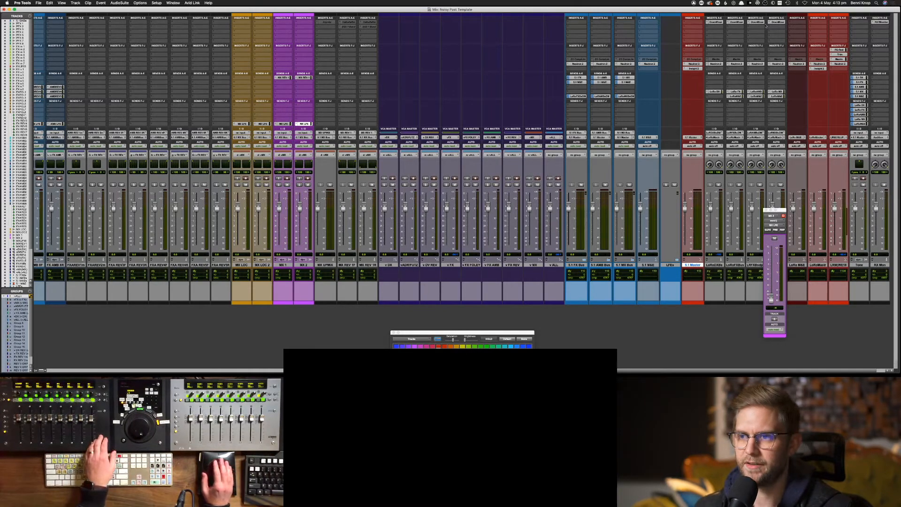
click(773, 3)
Browse EuControl's Assign, Layouts, Preferences and General settings, then close them and return to Pro Tools
click(791, 9)
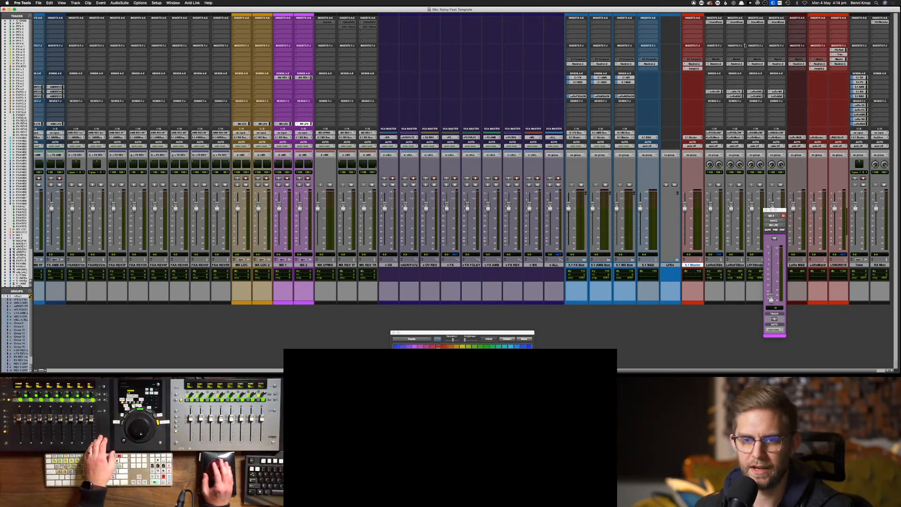
click(475, 65)
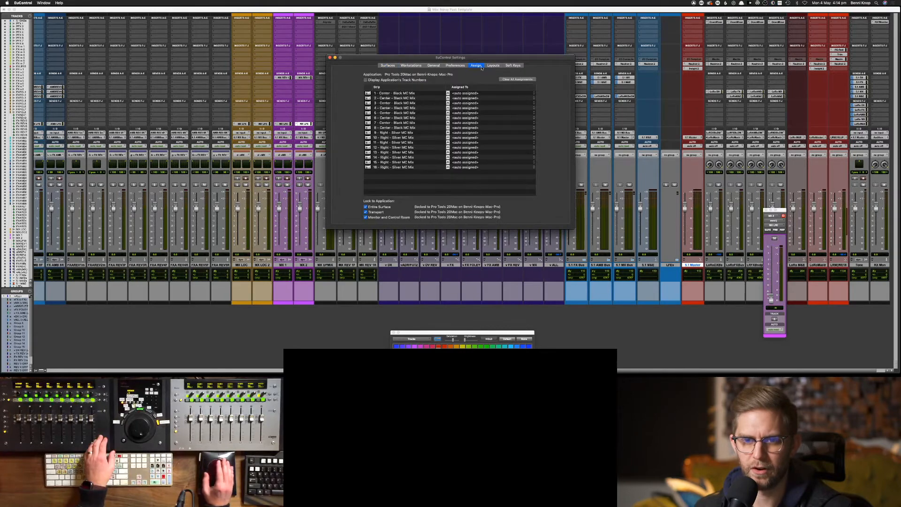
click(492, 66)
click(455, 65)
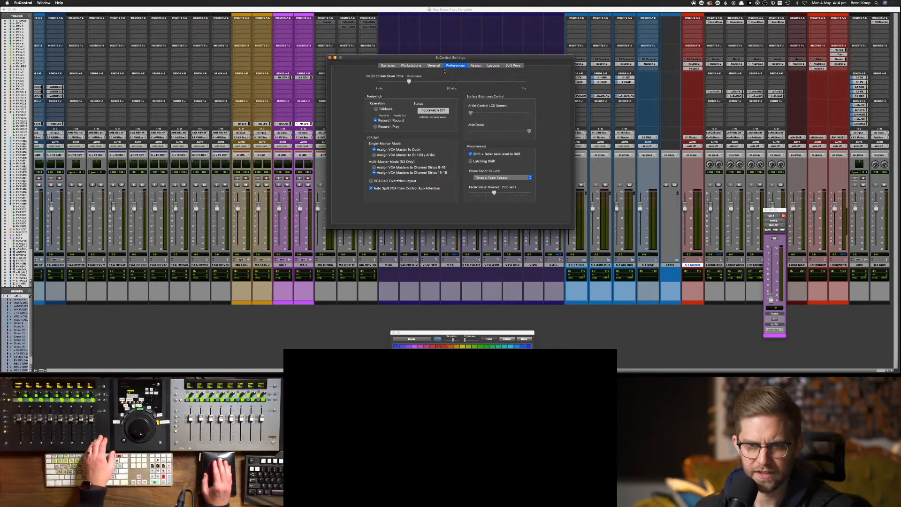
click(434, 65)
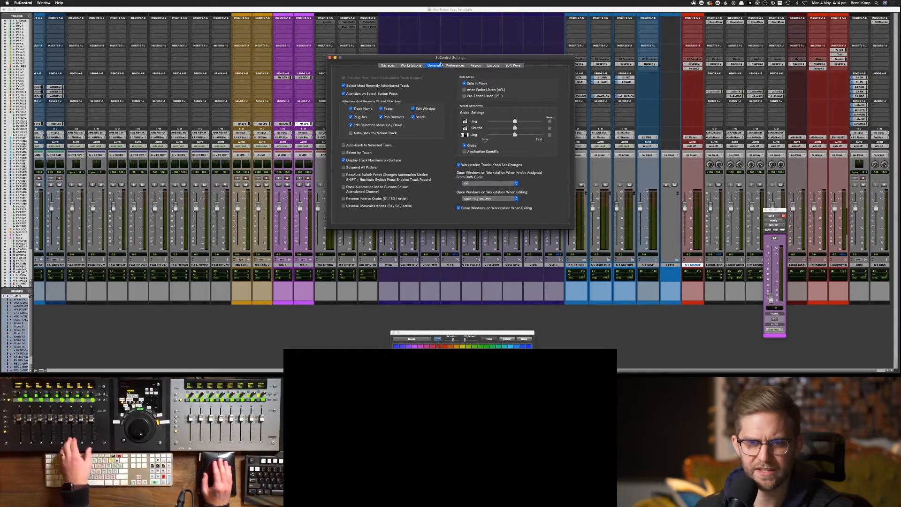
click(329, 58)
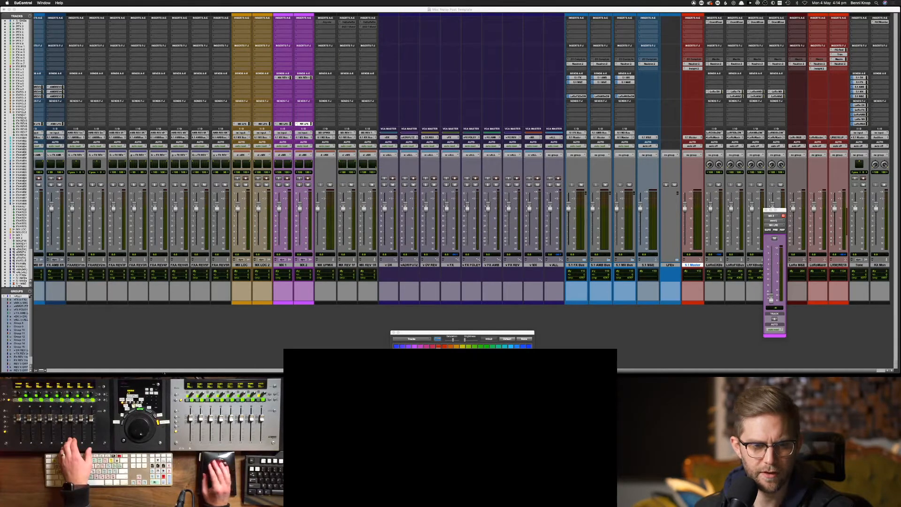
click(103, 369)
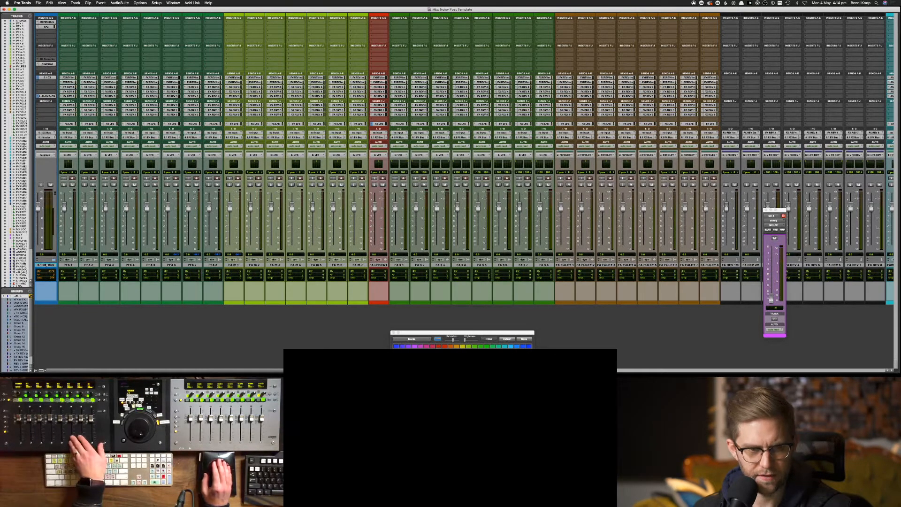
scroll(130, 274, right, 15)
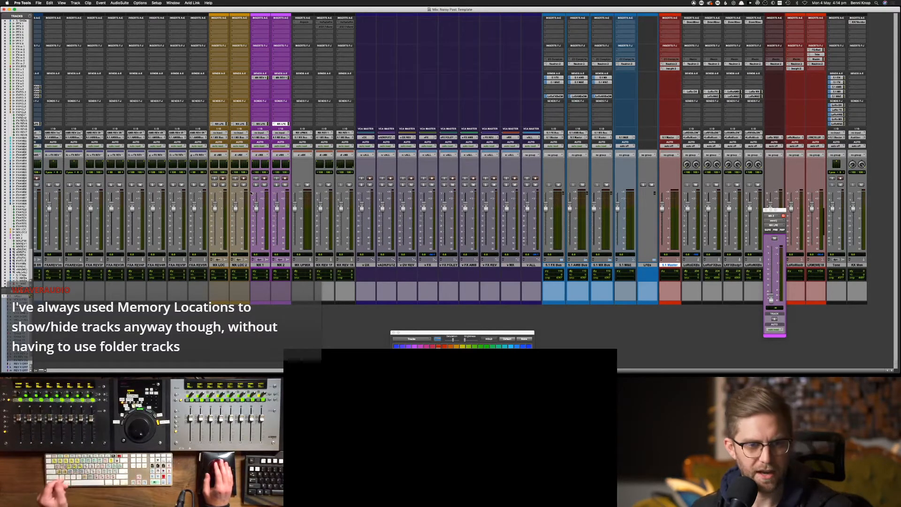
scroll(168, 322, left, 10)
scroll(167, 322, left, 15)
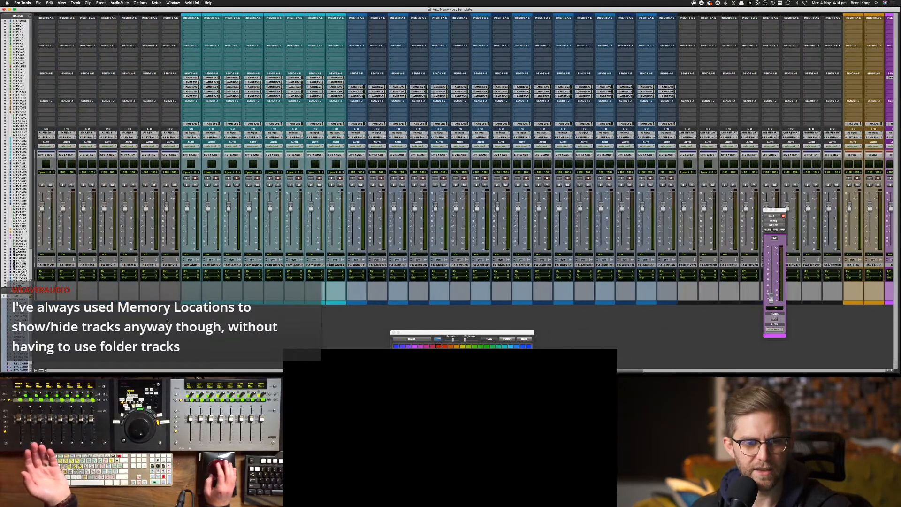
scroll(130, 336, left, 1)
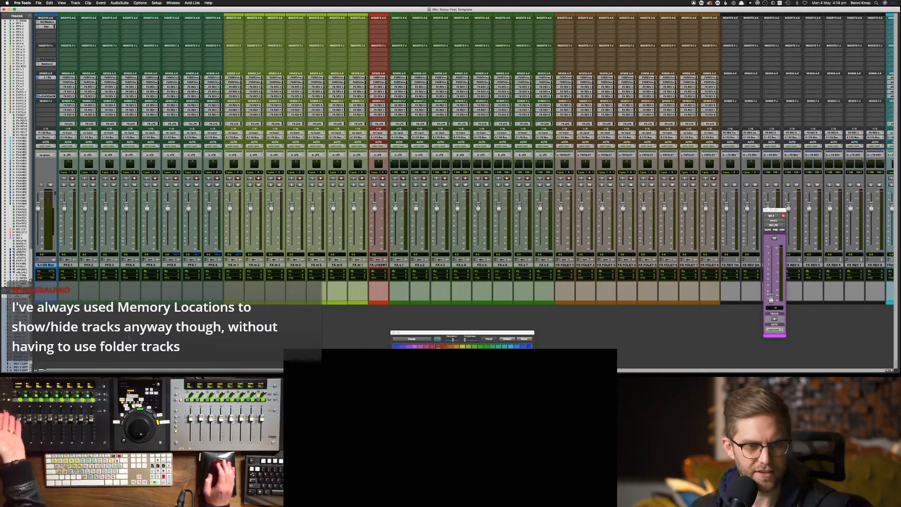
scroll(130, 325, right, 1)
scroll(98, 298, right, 20)
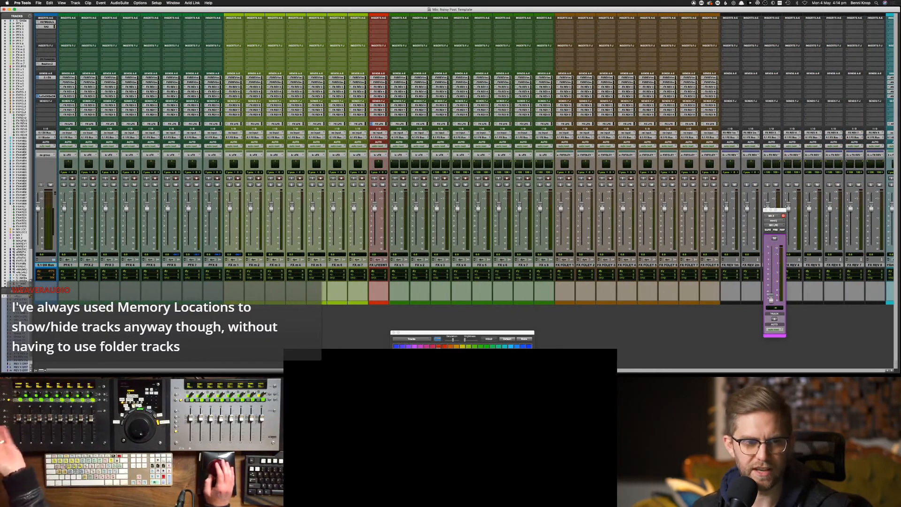
scroll(98, 299, right, 15)
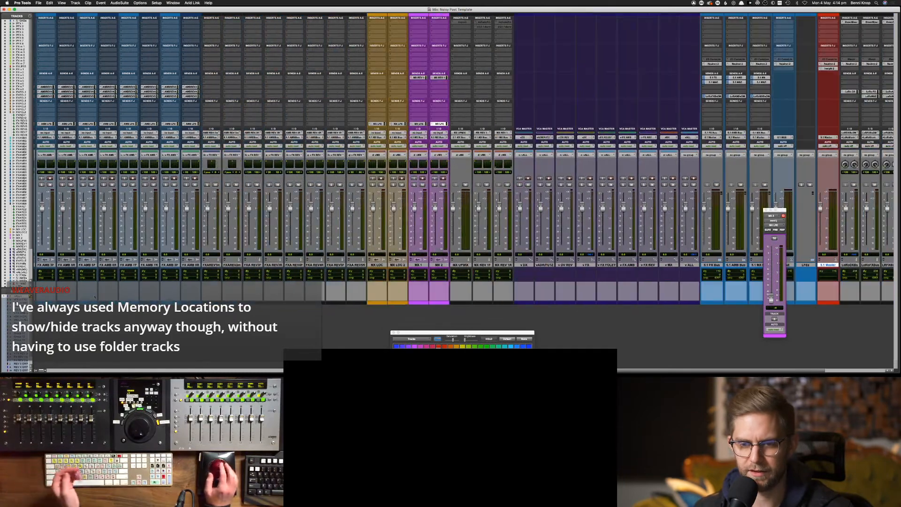
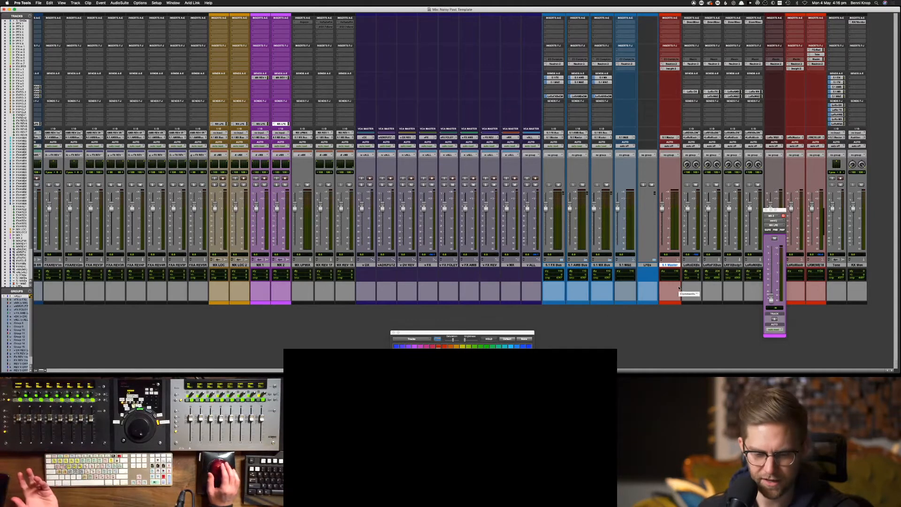
Switch briefly to EuControl, come back to Pro Tools, and scroll the mixer to the left
key(super+Tab)
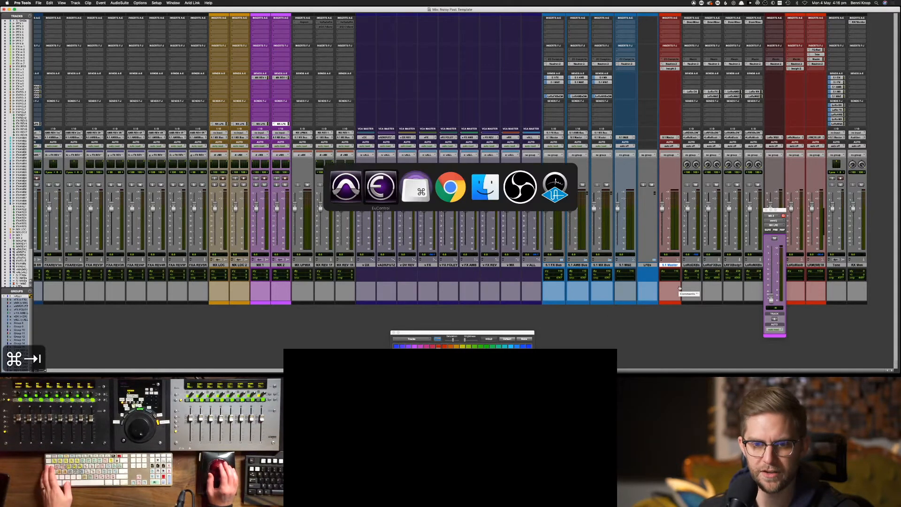
click(620, 325)
scroll(619, 325, left, 2)
scroll(619, 326, left, 1)
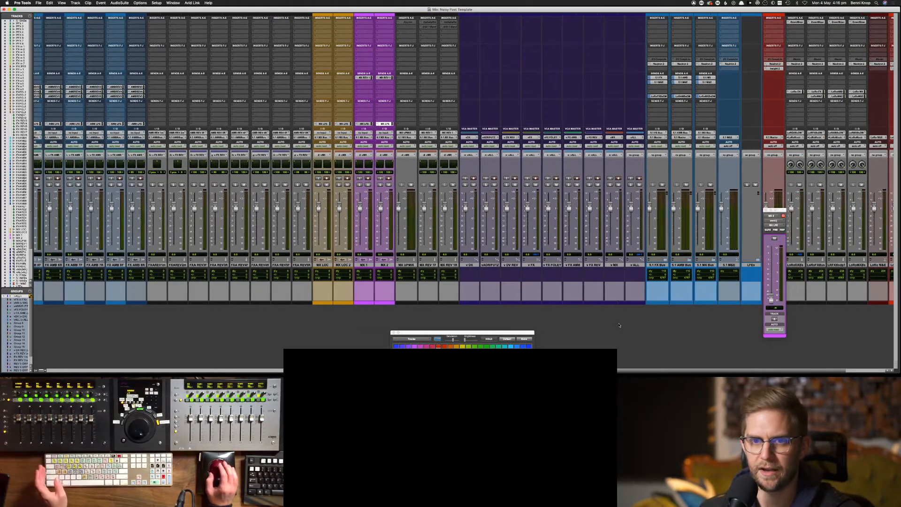
Save As, appending ' w Folder Tracks' to make 'Noisy Post Template w Folder Tracks'
click(37, 3)
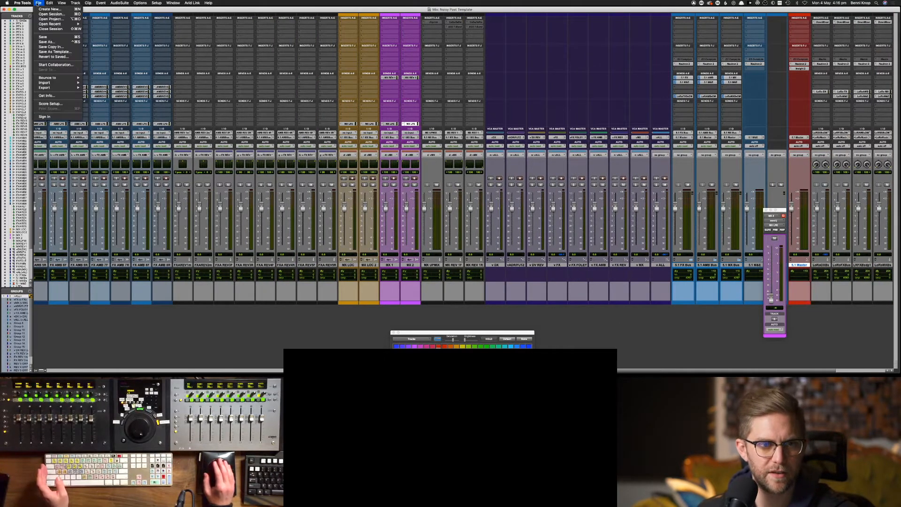
click(46, 42)
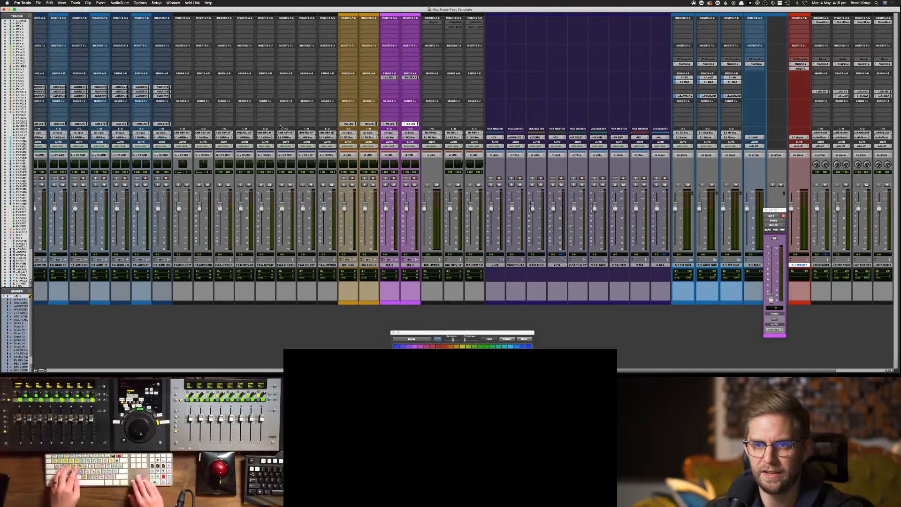
key(Right)
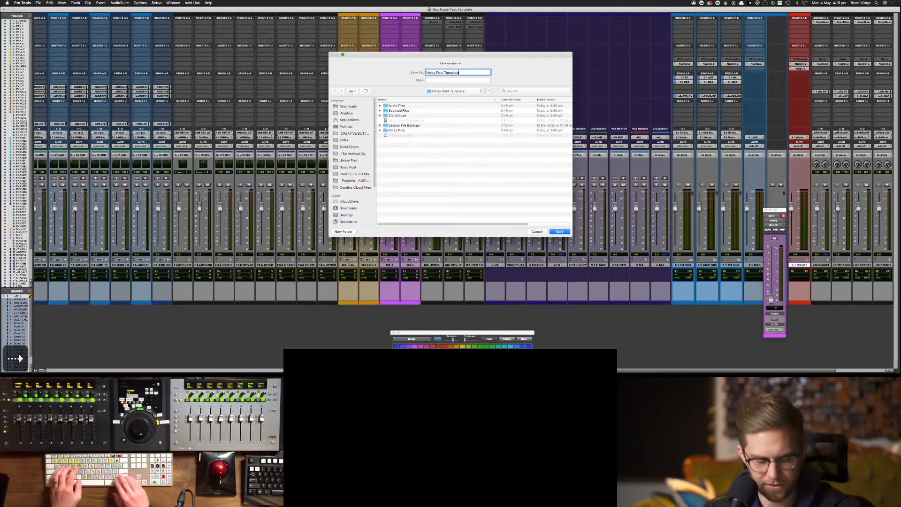
text(w)
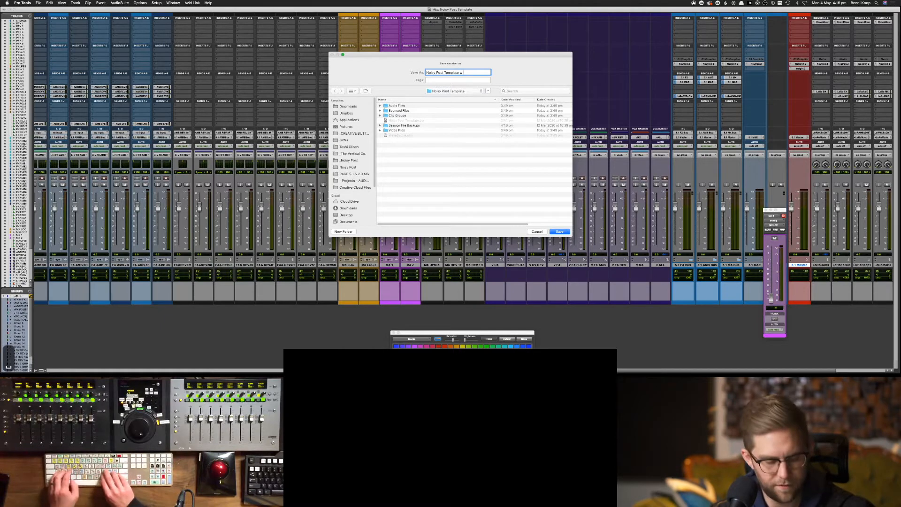
text( FOLDER TRACK)
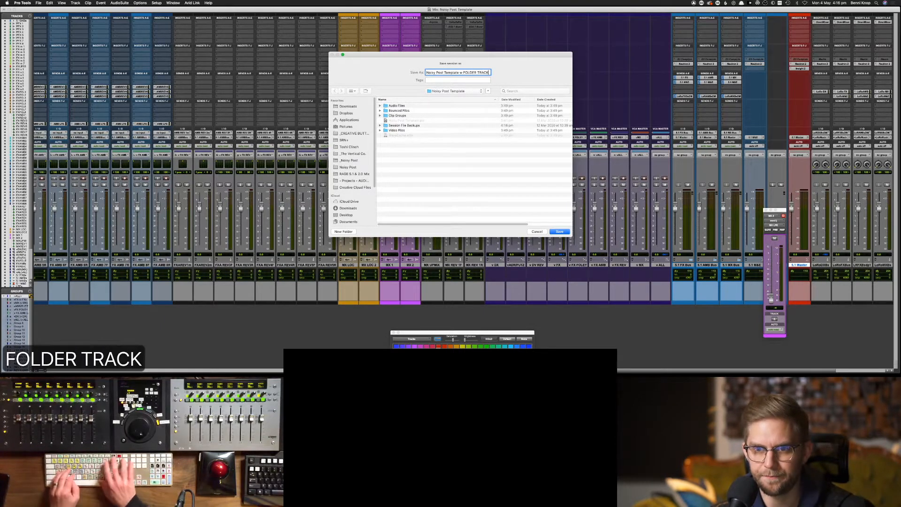
key(BackSpace)
key(BackSpace)
key(BackSpace)
key(BackSpace)
key(BackSpace)
key(BackSpace)
key(BackSpace)
key(BackSpace)
key(BackSpace)
key(BackSpace)
key(BackSpace)
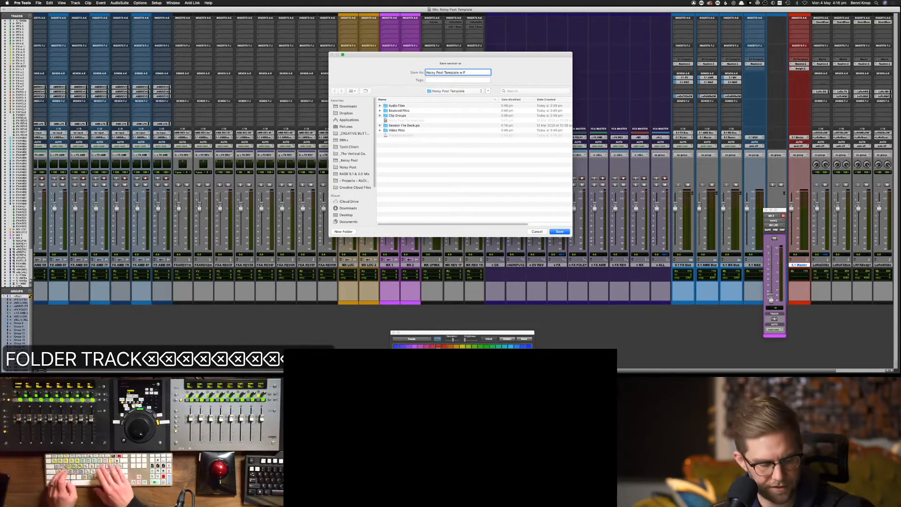
text(older Tracks)
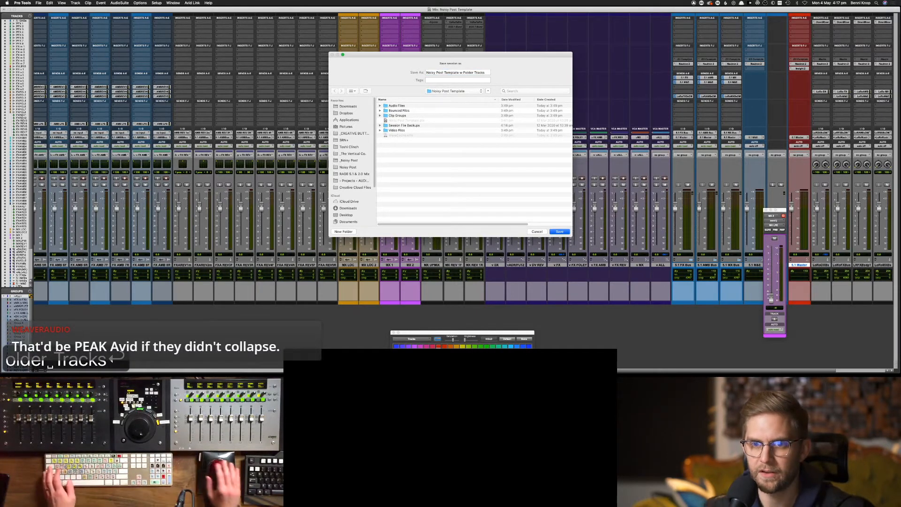
key(Return)
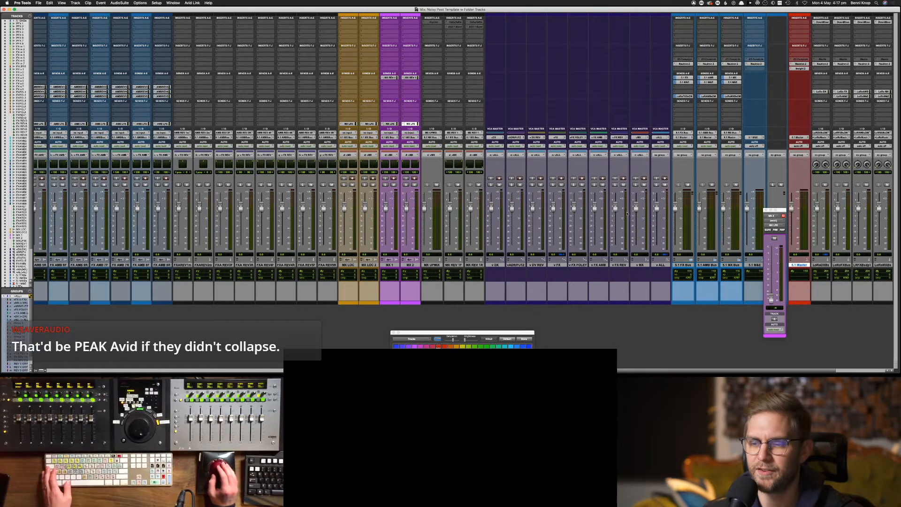
Scroll the mixer right and check the EuControl menu-bar options without changing anything
scroll(627, 213, right, 5)
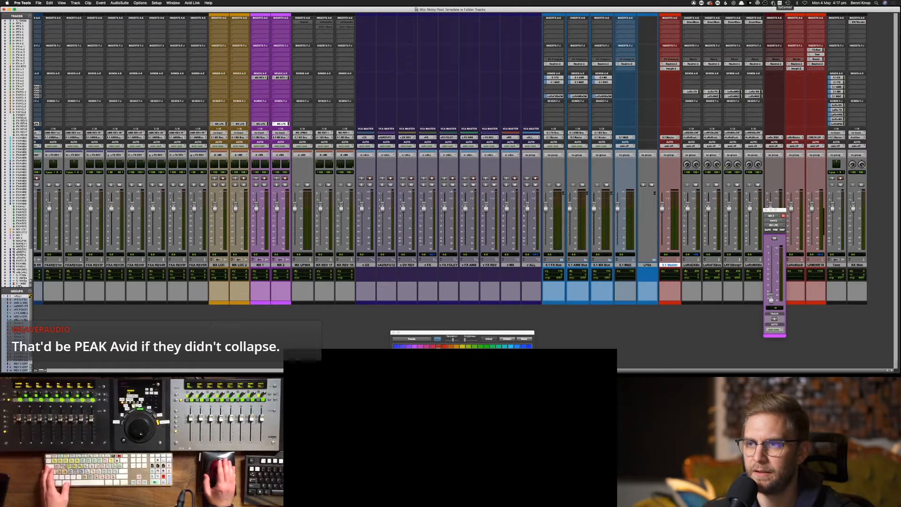
click(773, 3)
click(772, 10)
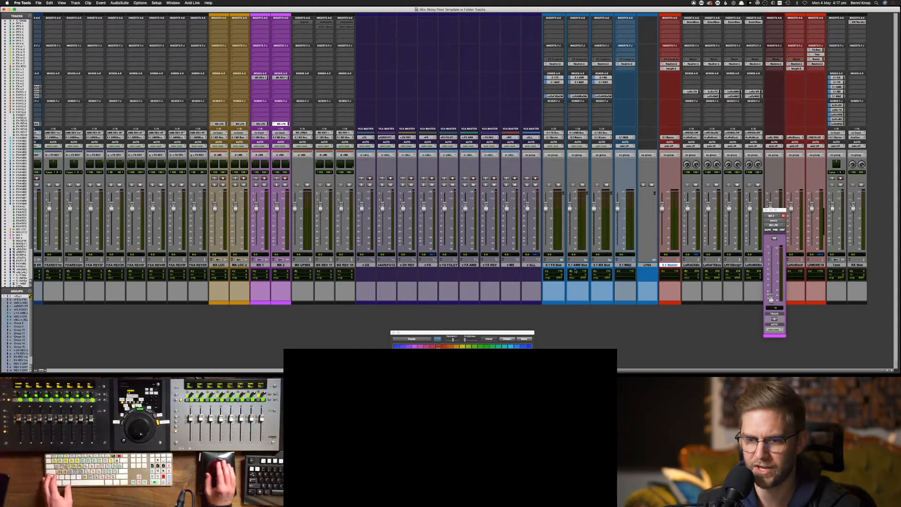
Drag the 5.1 FX Bus track to sit directly after 5.1 DX Bus
drag(557, 266, 71, 282)
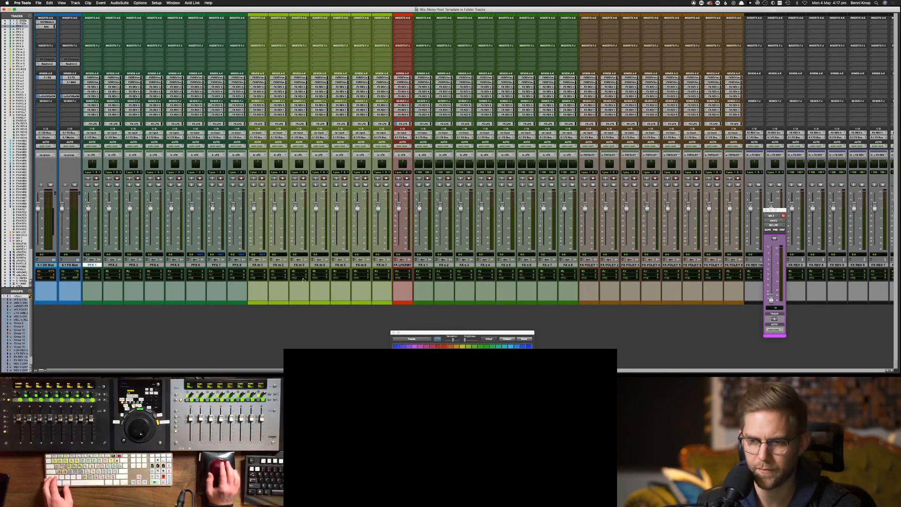
scroll(303, 280, right, 5)
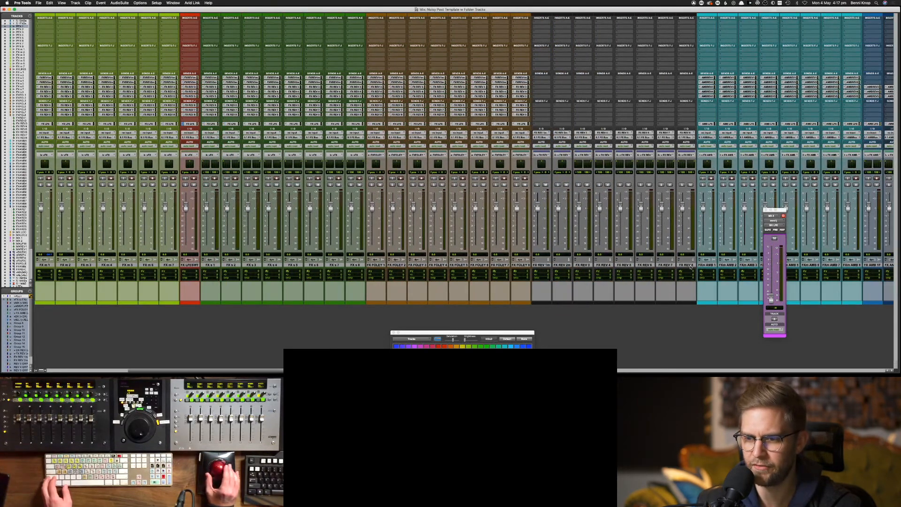
scroll(557, 266, left, 5)
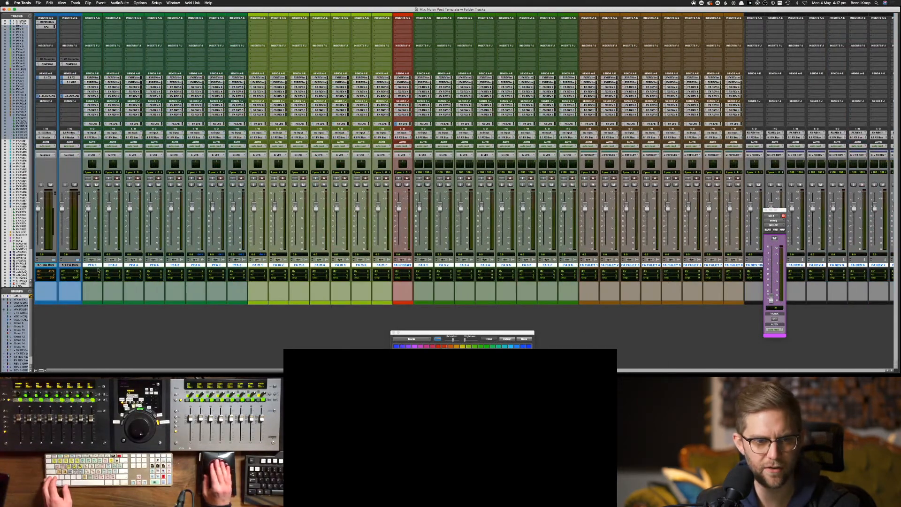
drag(78, 269, 73, 267)
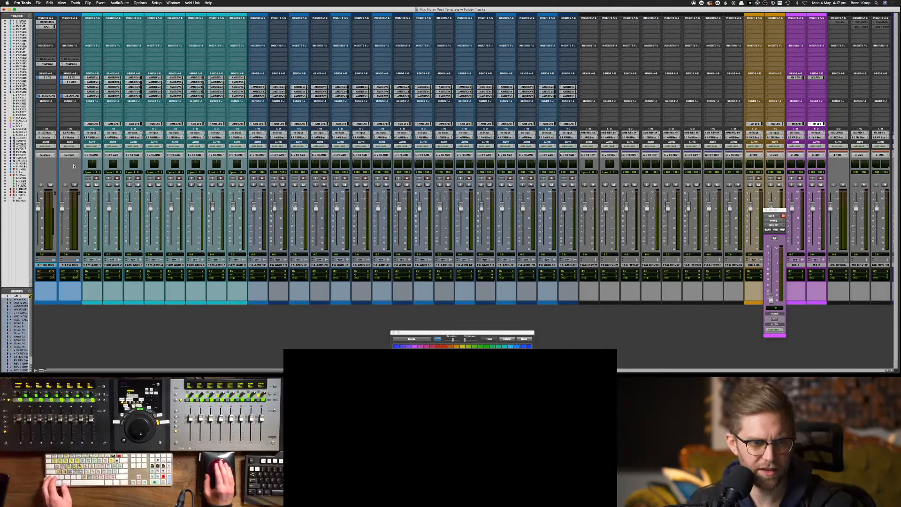
Put the FX ambience and reverb tracks into 5.1 AMB Bus, collapse it, and place it after 5.1 FX Bus
click(98, 266)
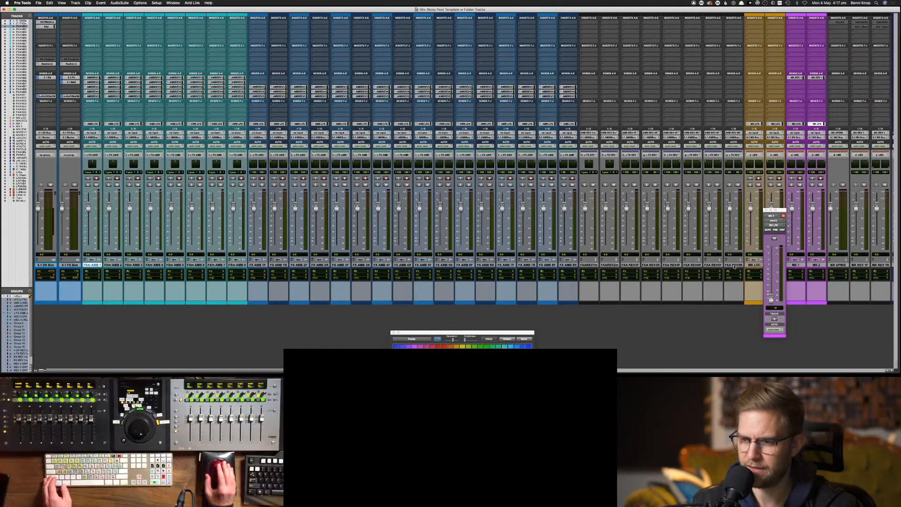
shift+click(568, 266)
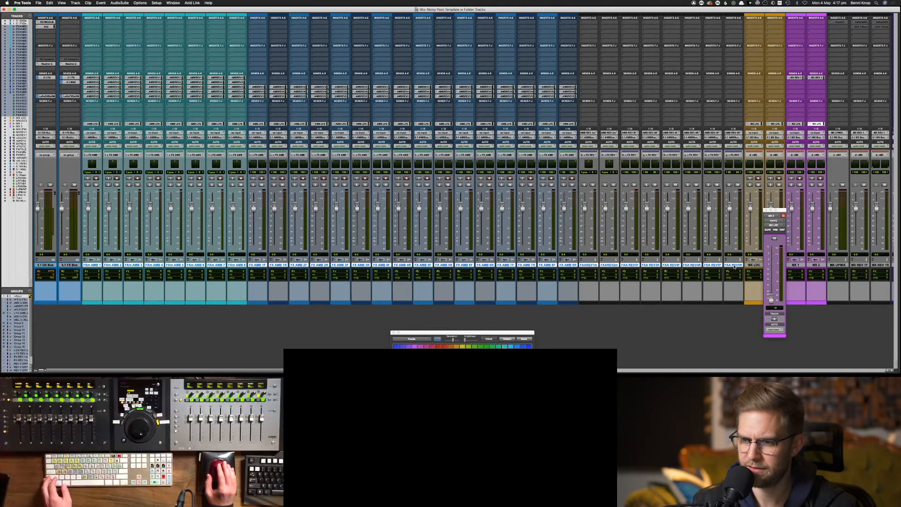
click(587, 265)
click(733, 265)
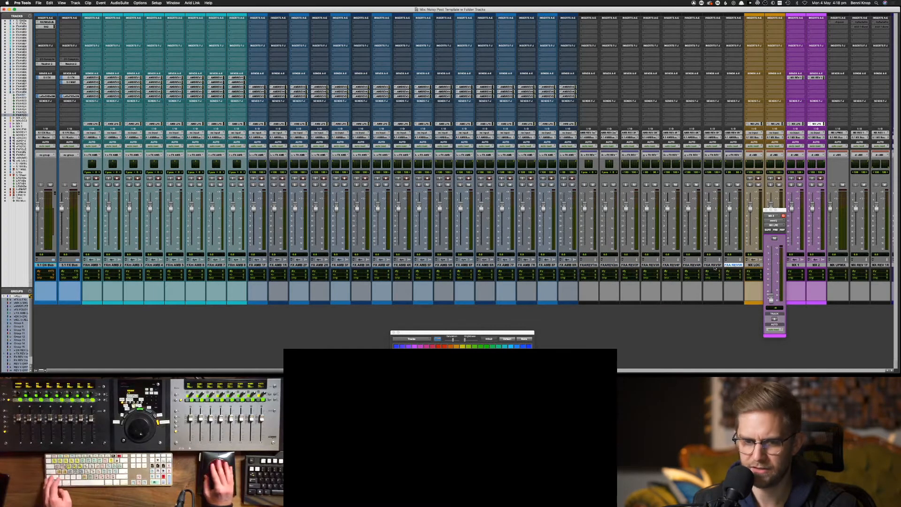
shift+click(93, 265)
scroll(334, 306, right, 5)
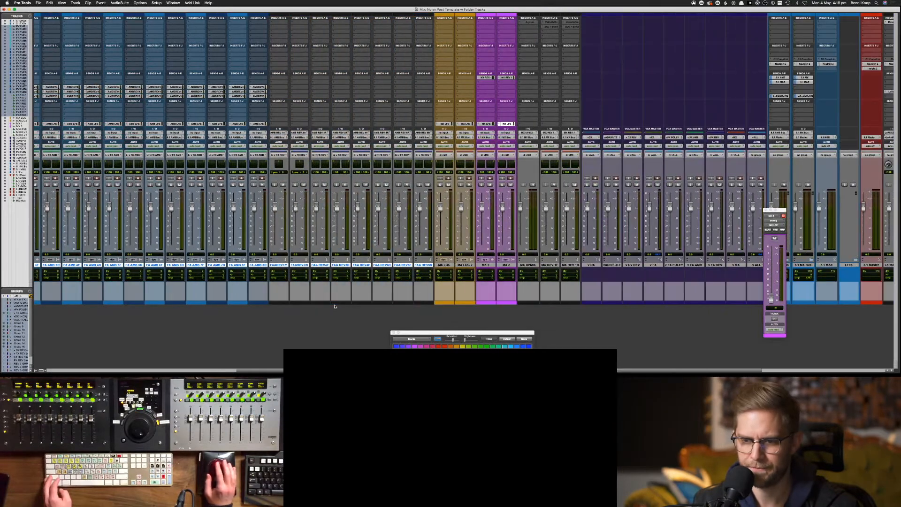
drag(425, 266, 783, 163)
drag(775, 205, 770, 218)
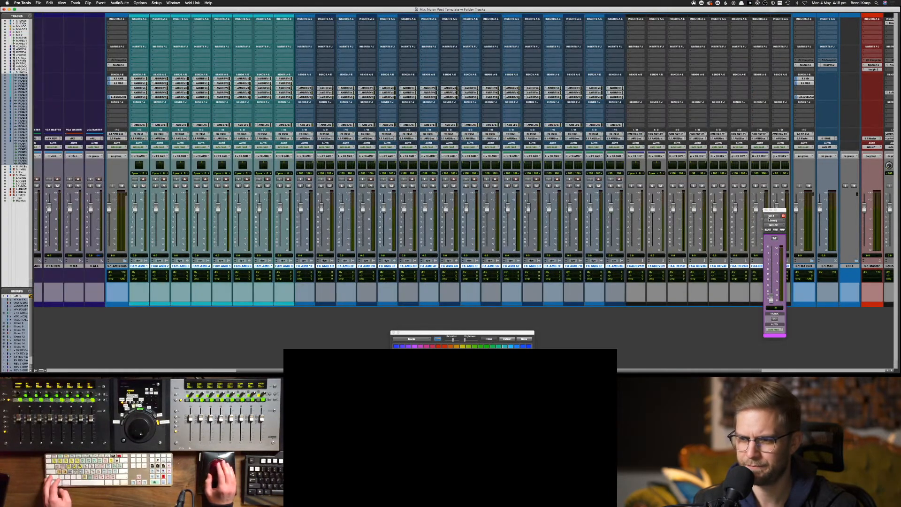
click(118, 265)
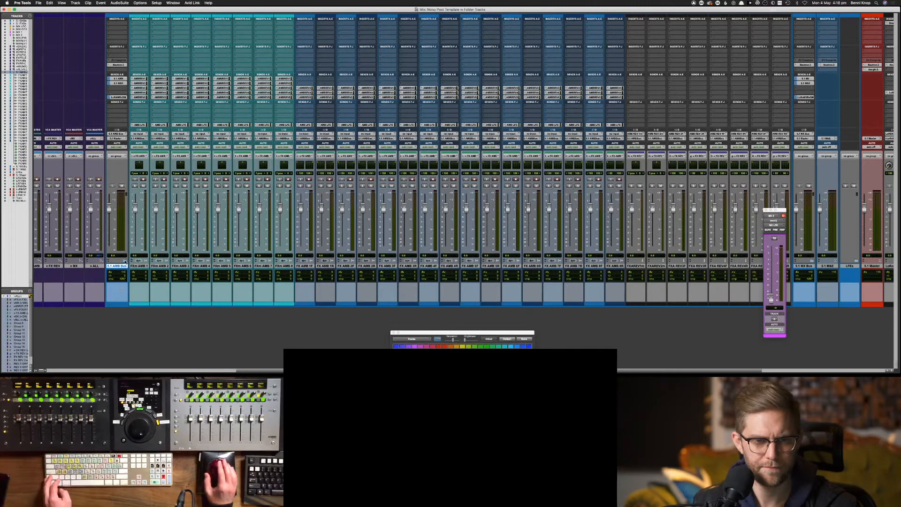
click(124, 261)
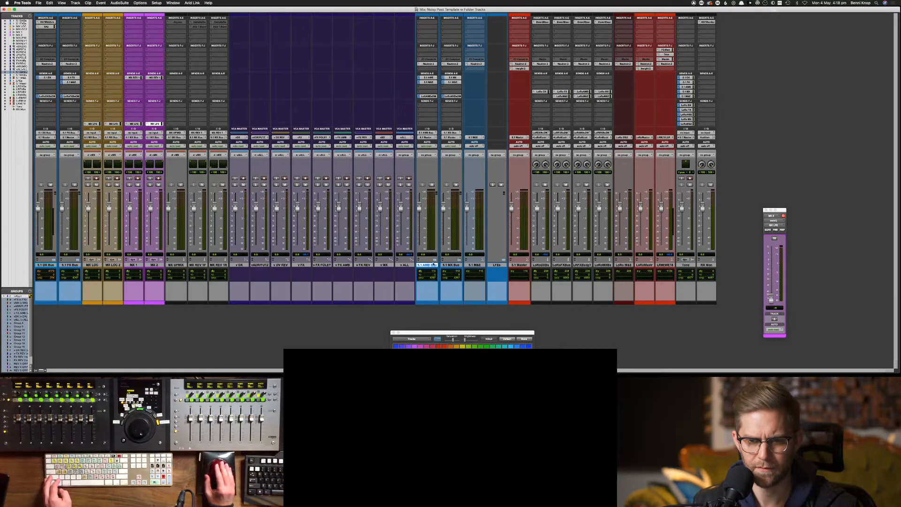
drag(429, 266, 94, 265)
Move MX LOC through MX REV 1R into 5.1 MX Bus, collapse it, and place it after 5.1 AMB Bus
click(121, 265)
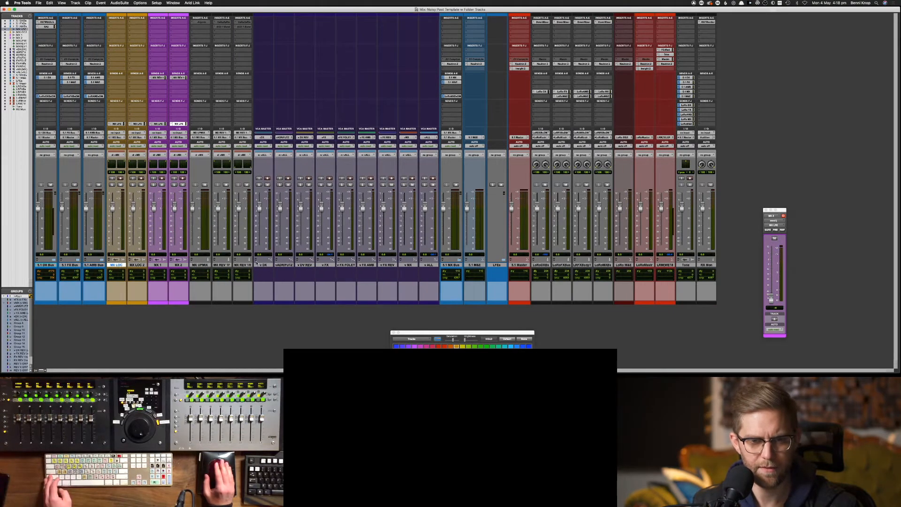
shift+click(243, 265)
drag(116, 267, 455, 268)
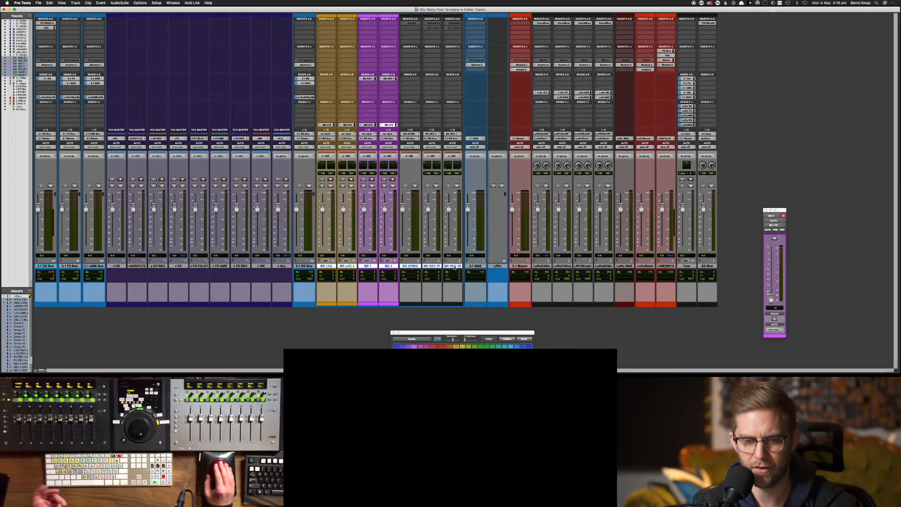
click(305, 266)
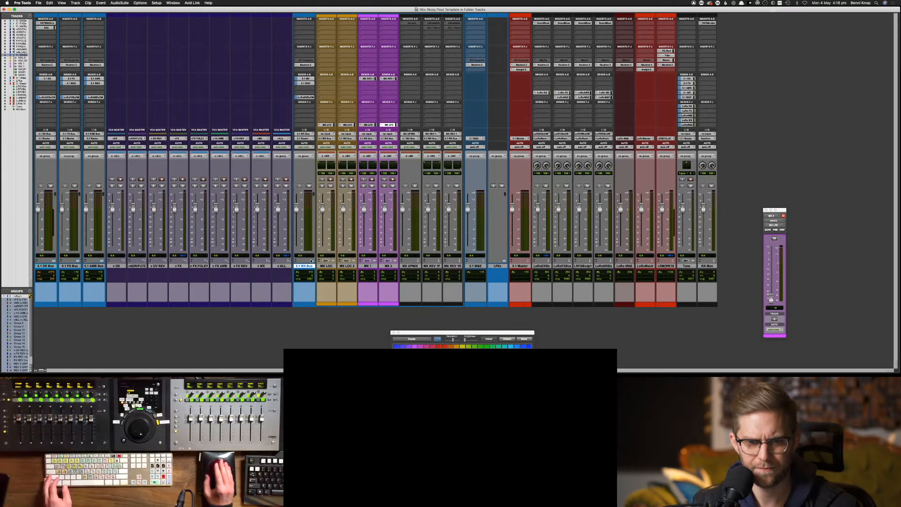
click(311, 260)
drag(307, 266, 111, 266)
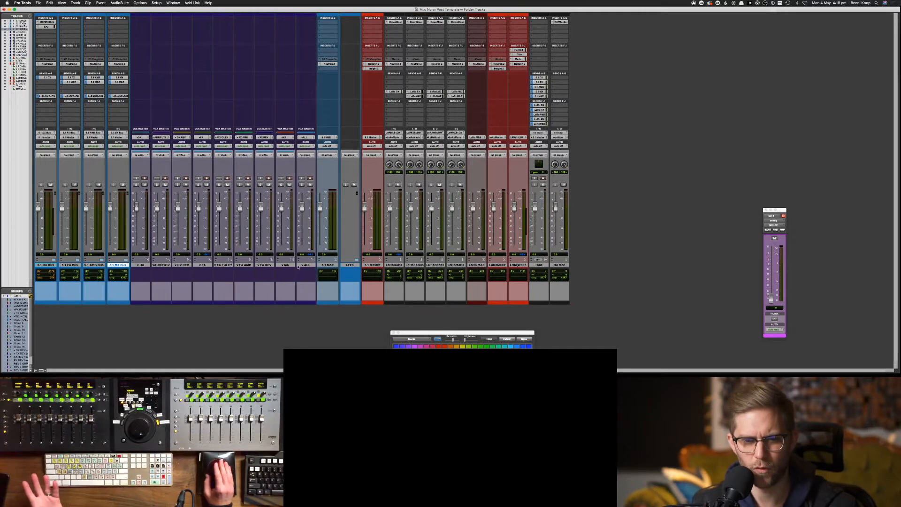
click(351, 266)
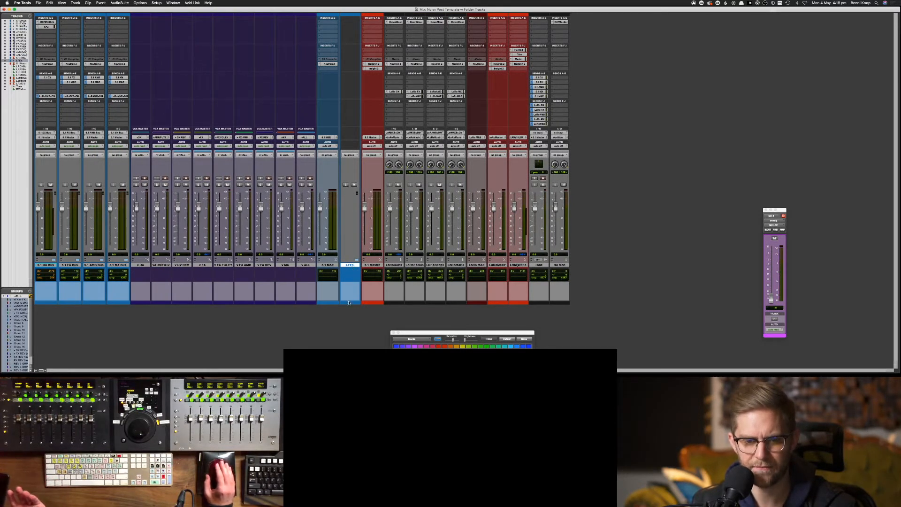
click(524, 338)
click(371, 332)
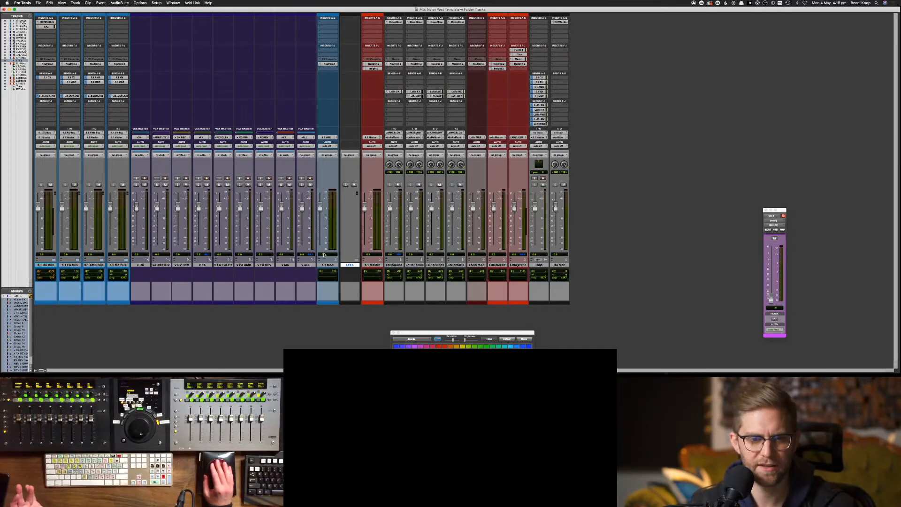
click(142, 265)
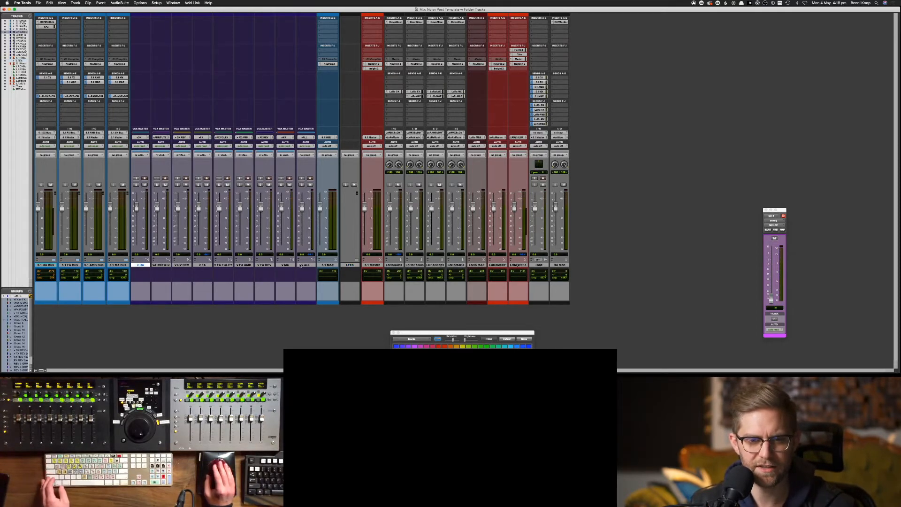
shift+click(306, 265)
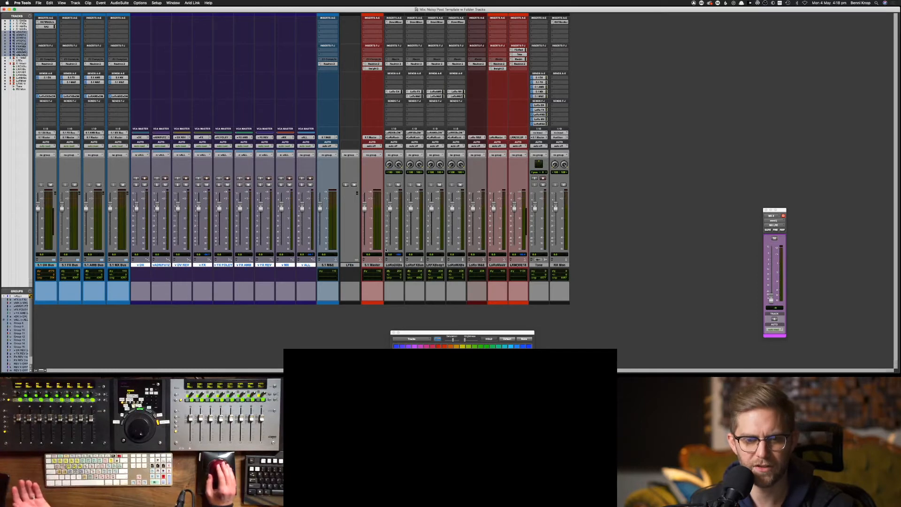
click(357, 261)
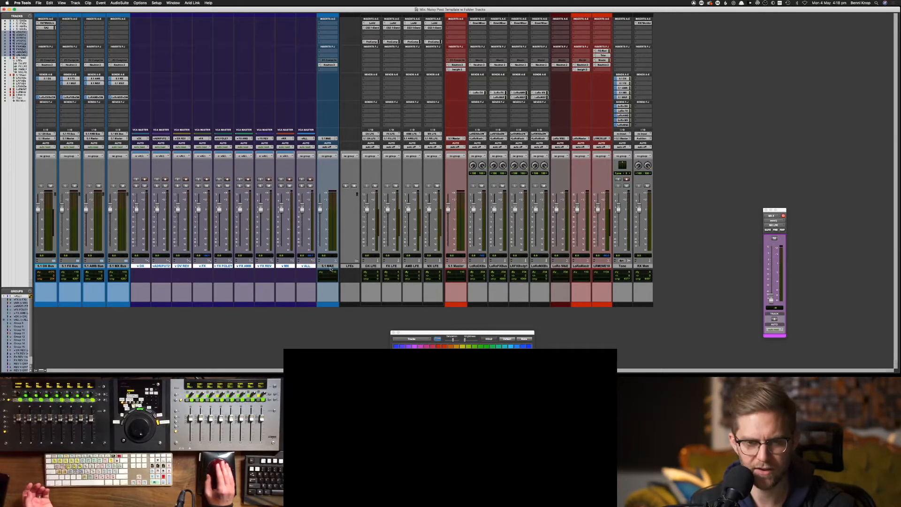
click(348, 265)
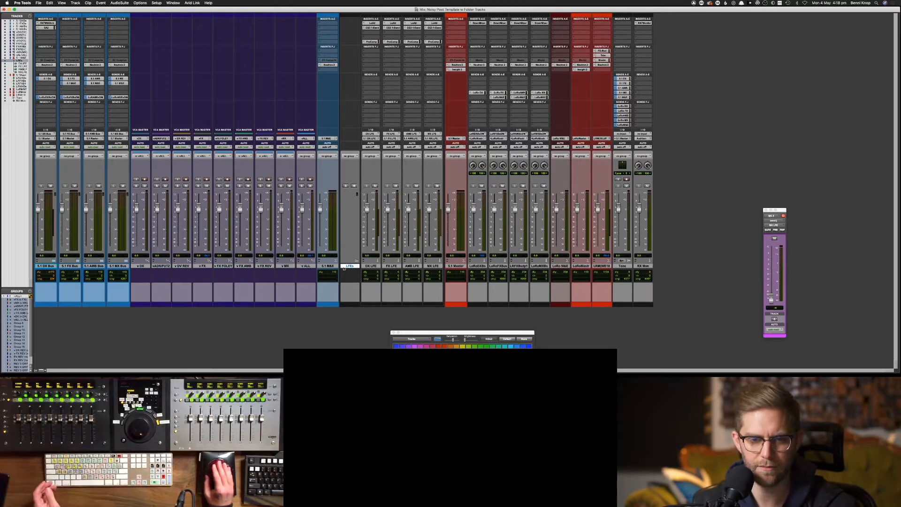
click(144, 266)
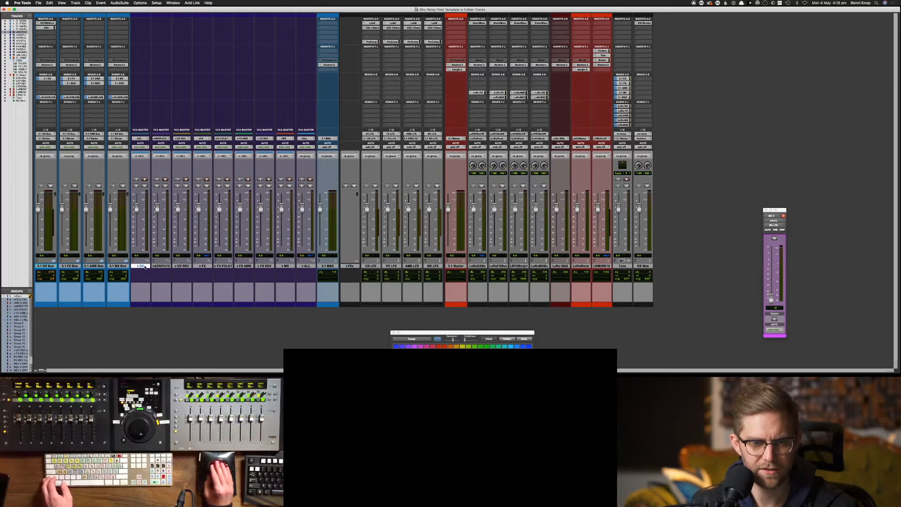
shift+click(298, 266)
Move the selected VCA master tracks into a new folder named VCAs
right_click(301, 265)
mouse_move(336, 287)
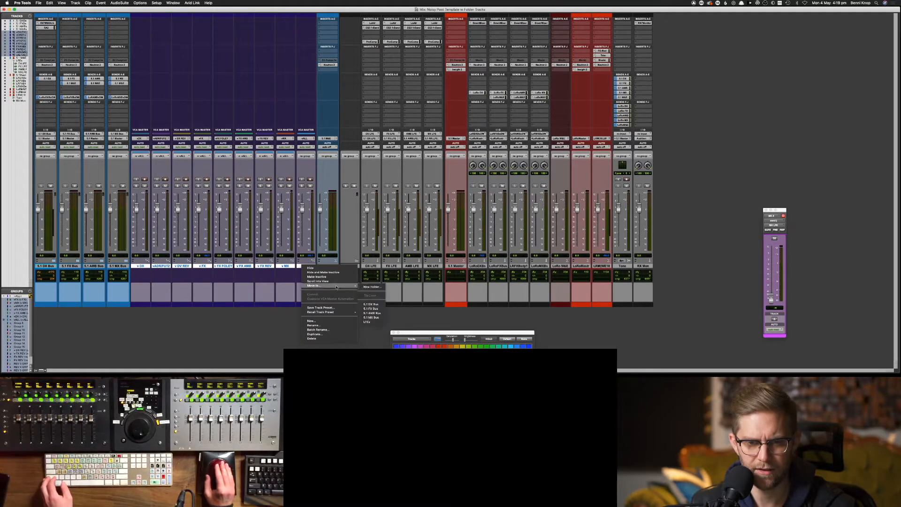
click(368, 287)
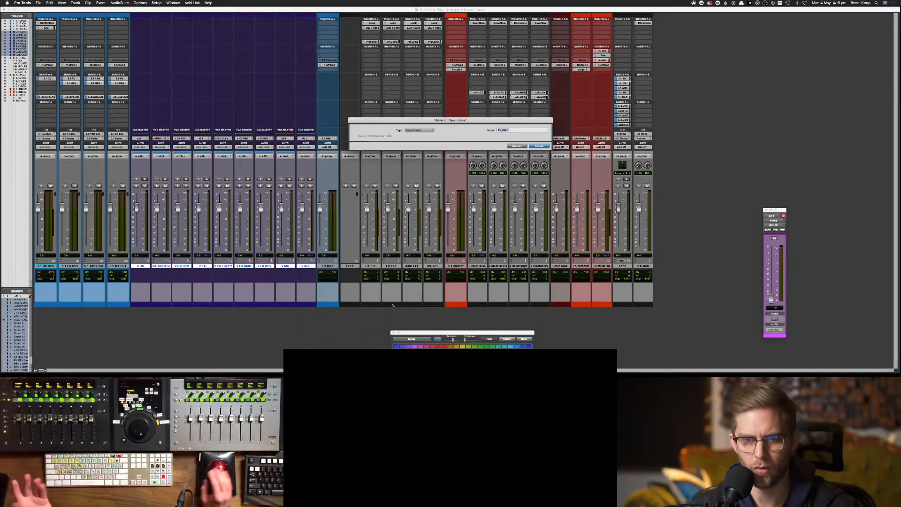
text(VCS)
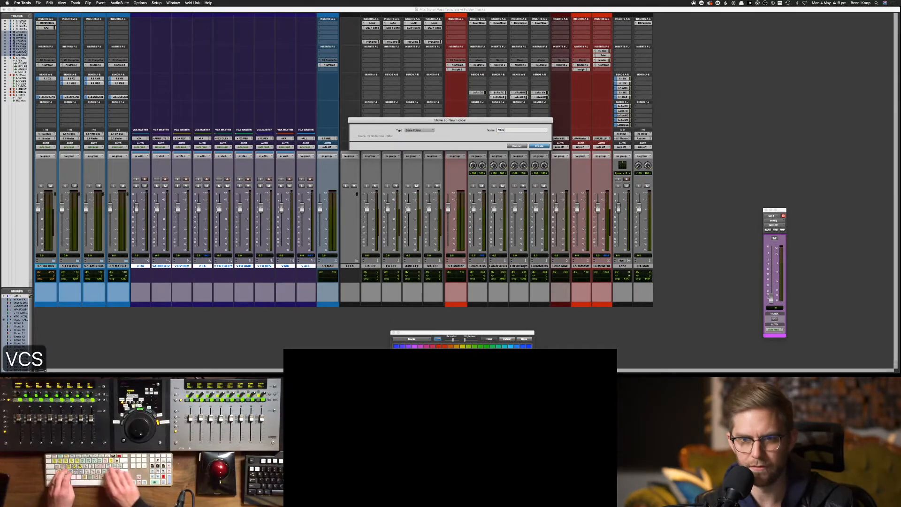
key(BackSpace)
text(As)
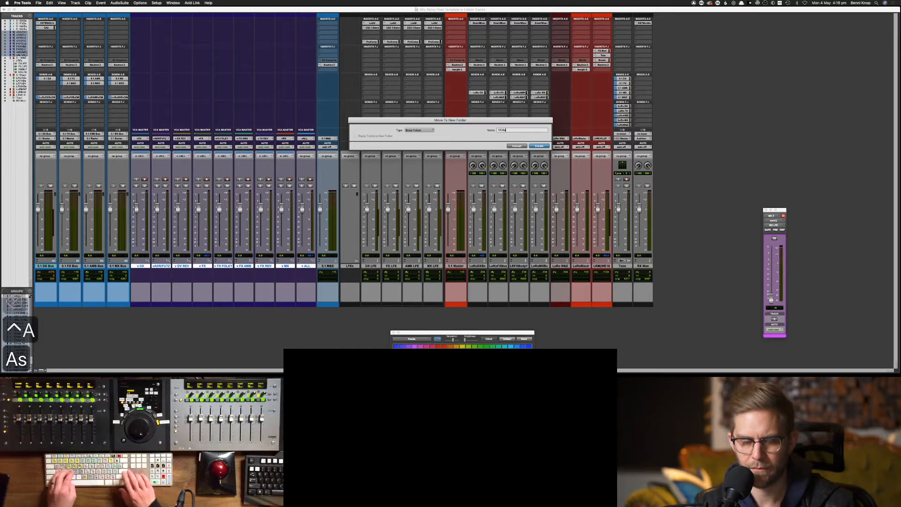
key(Return)
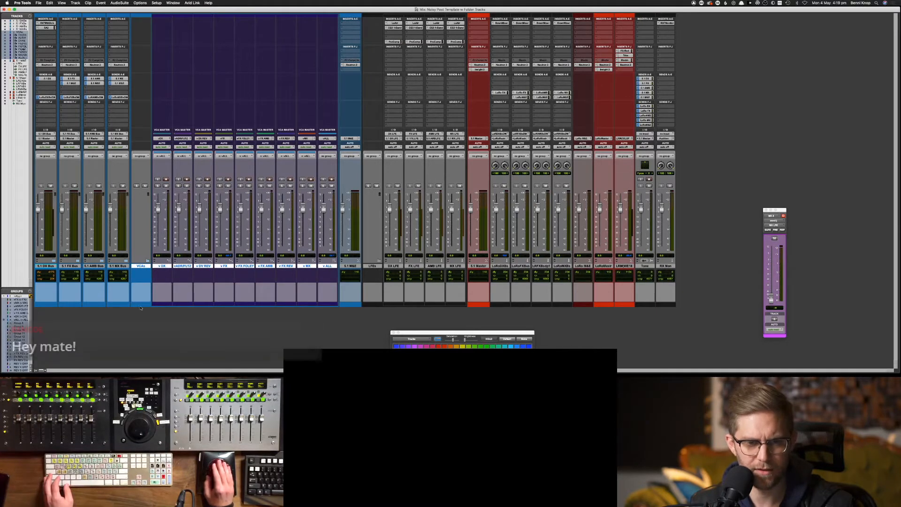
Colour the VCAs folder track dark purple
click(141, 266)
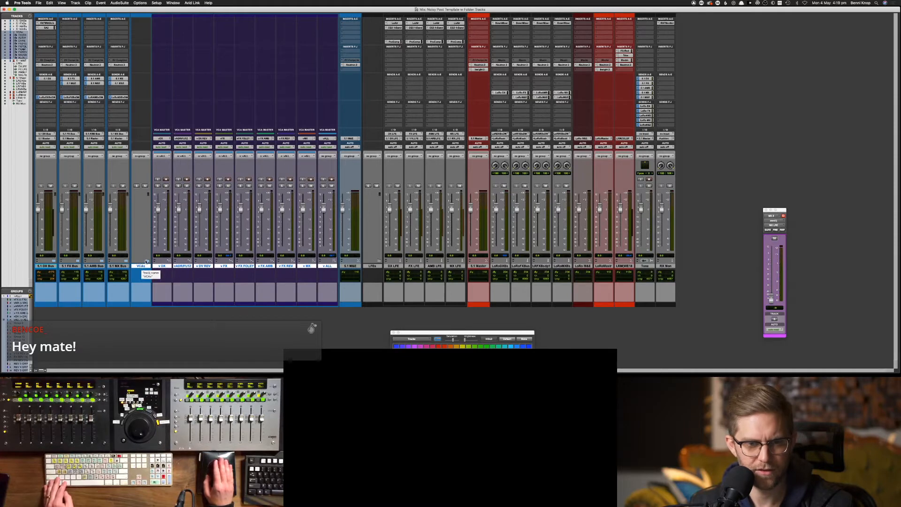
click(146, 261)
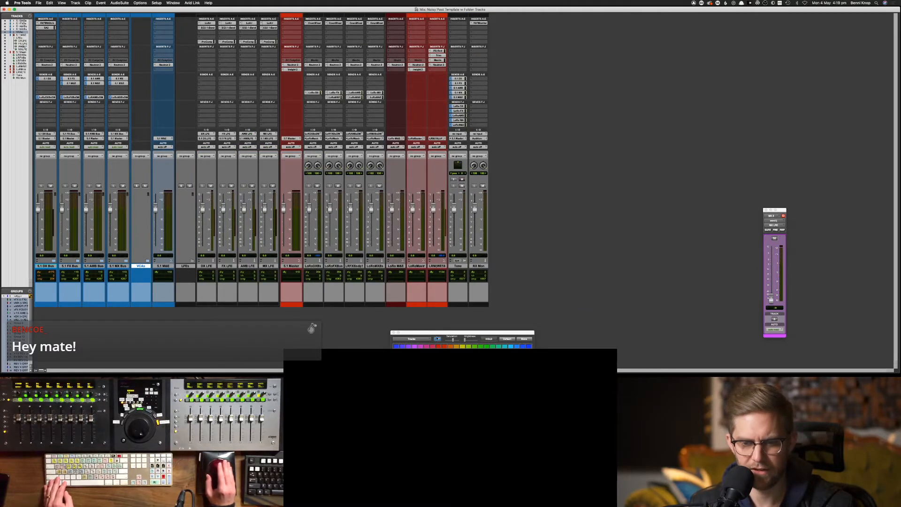
click(414, 347)
click(414, 355)
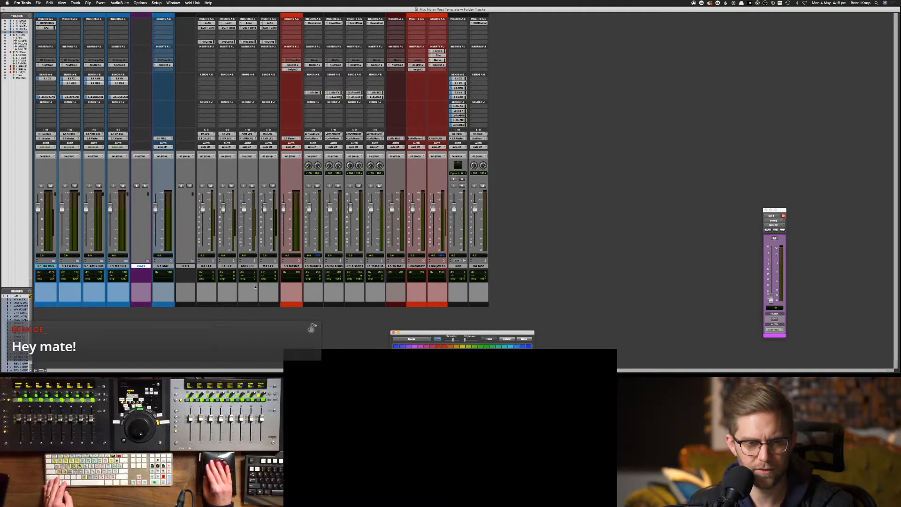
click(146, 261)
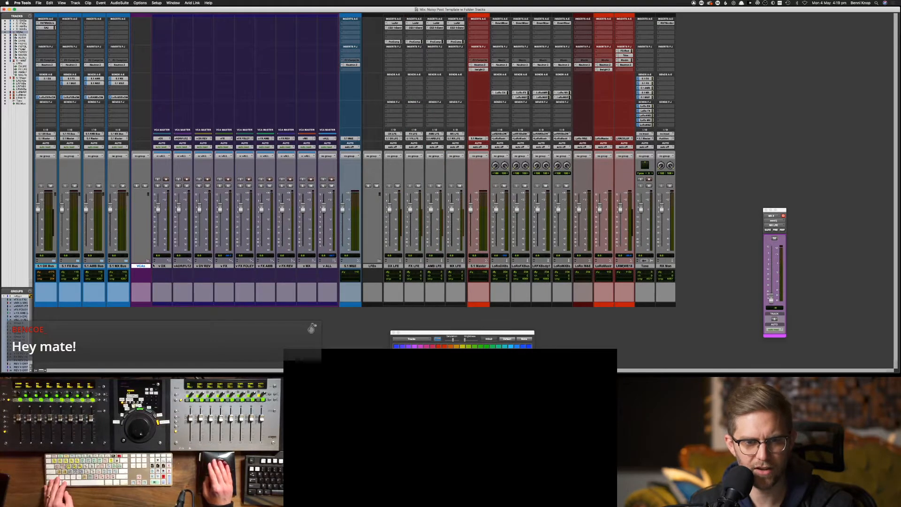
click(414, 354)
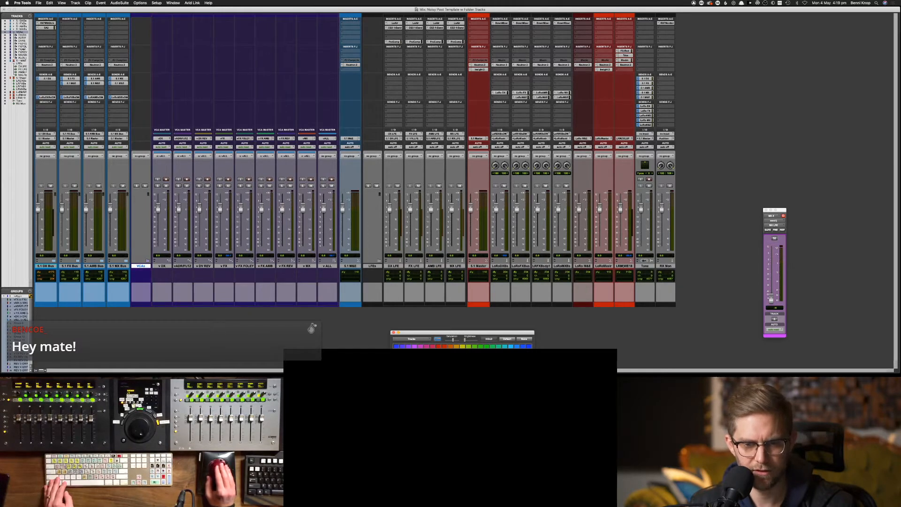
click(251, 270)
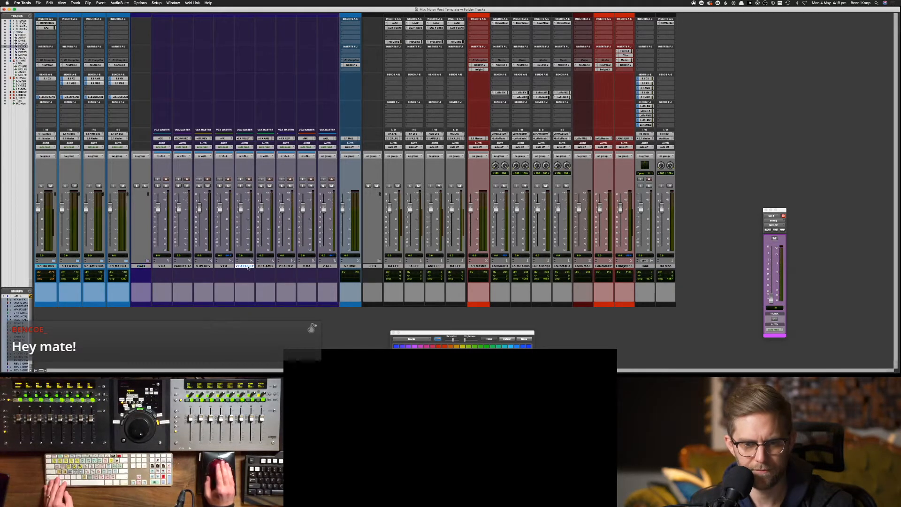
Reselect the VCAs folder and leave it collapsed
click(162, 266)
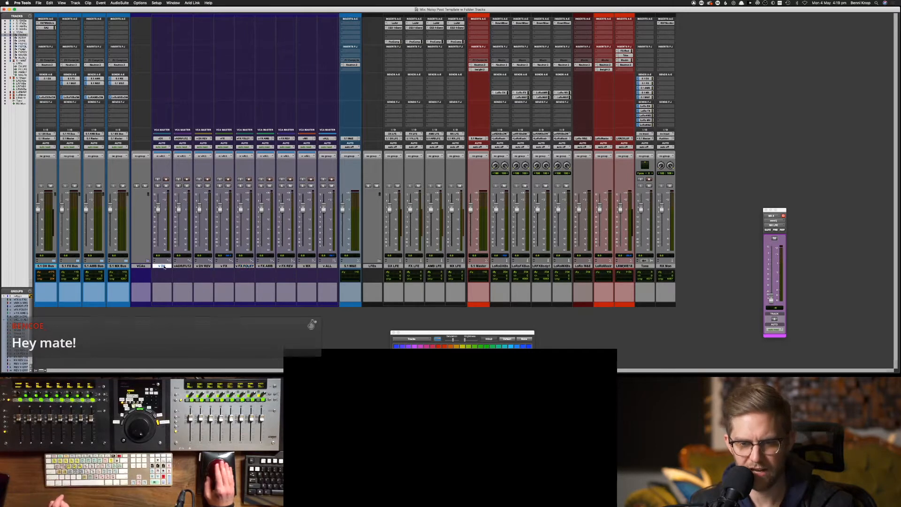
click(141, 266)
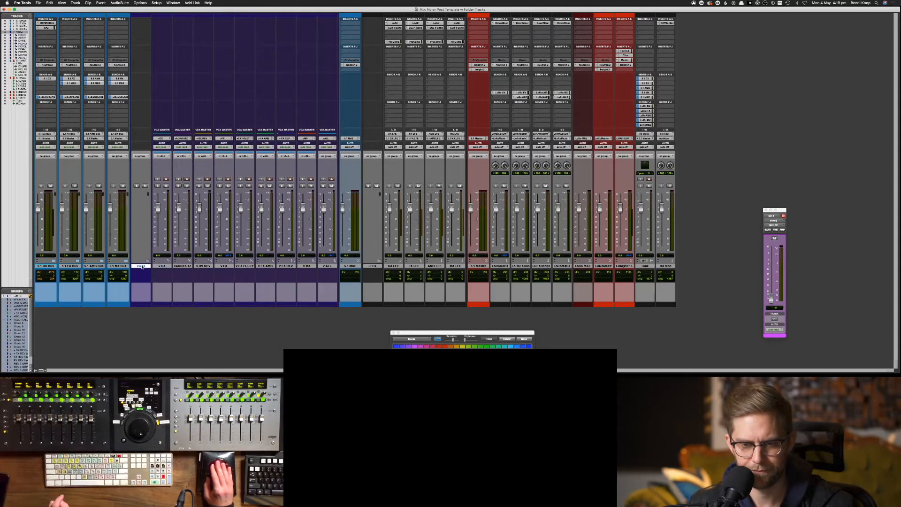
click(179, 266)
click(140, 268)
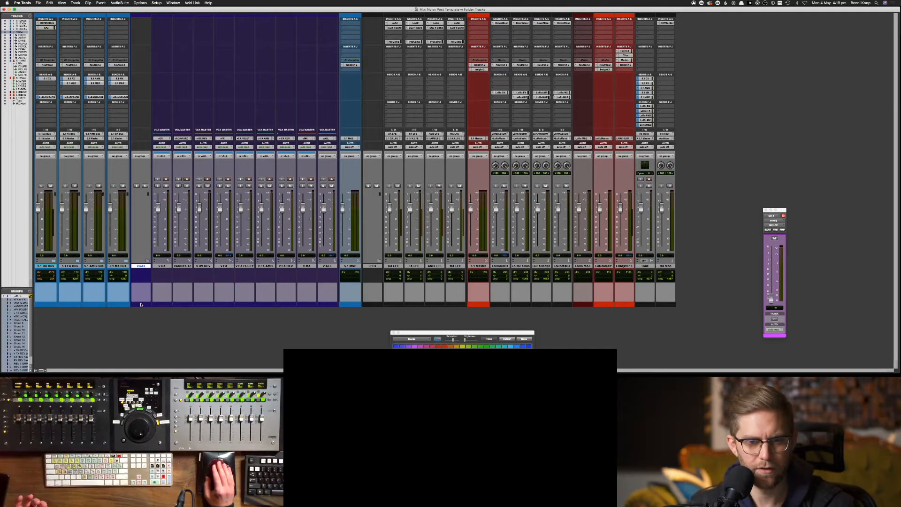
click(147, 261)
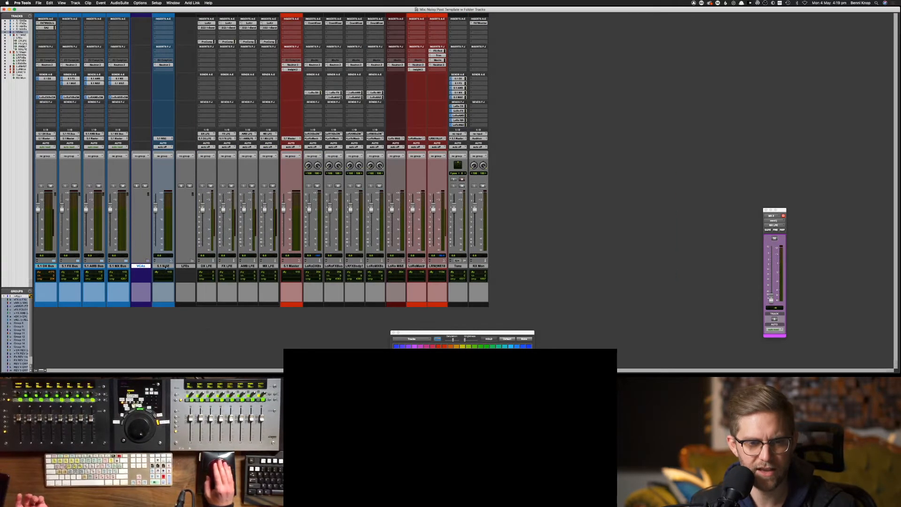
Colour 5.1 M&E and the 5.1 DX, FX, AMB and MX Bus tracks red, then expand DX Bus
click(162, 266)
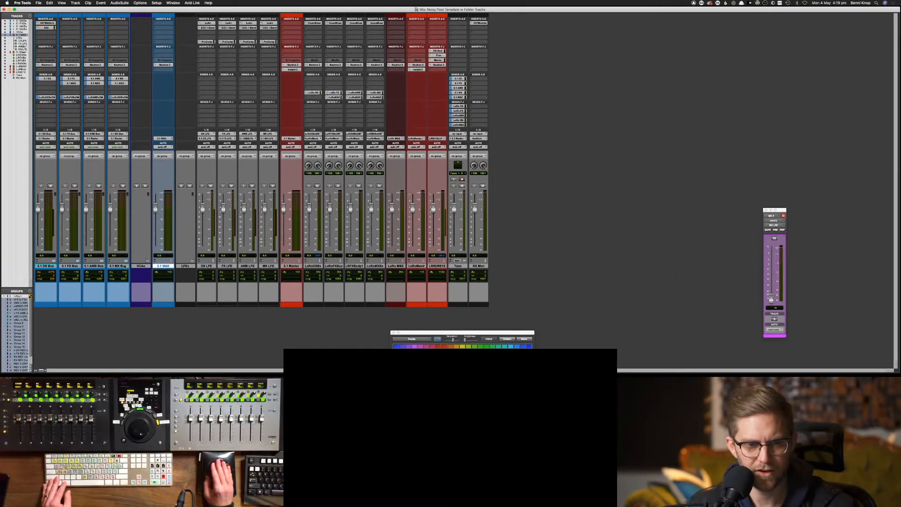
drag(115, 269, 52, 266)
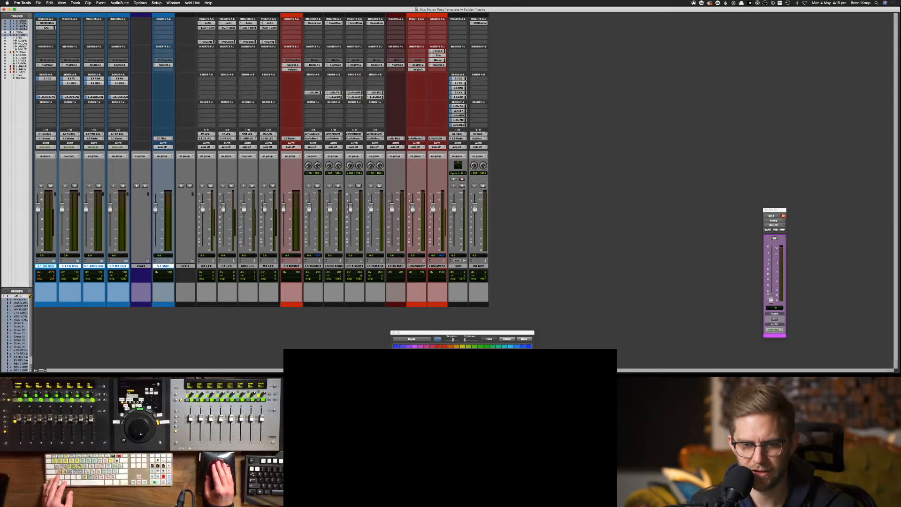
click(438, 355)
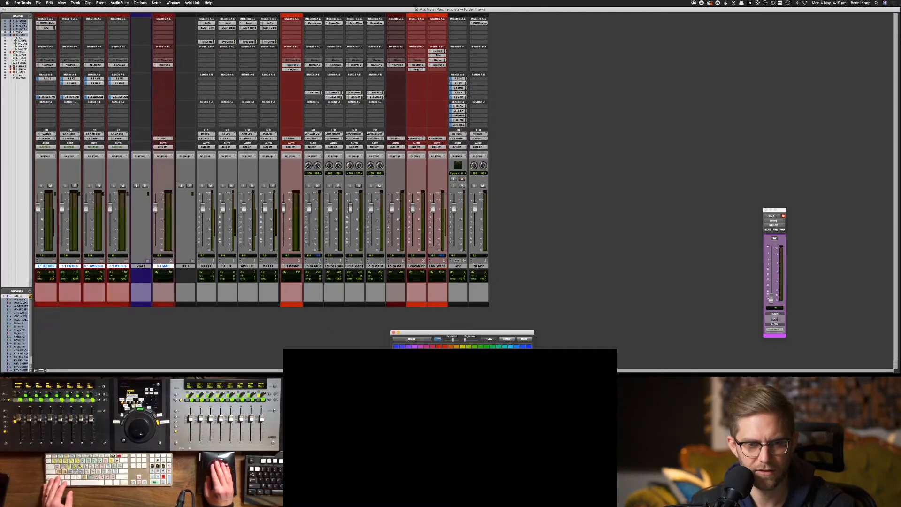
click(438, 359)
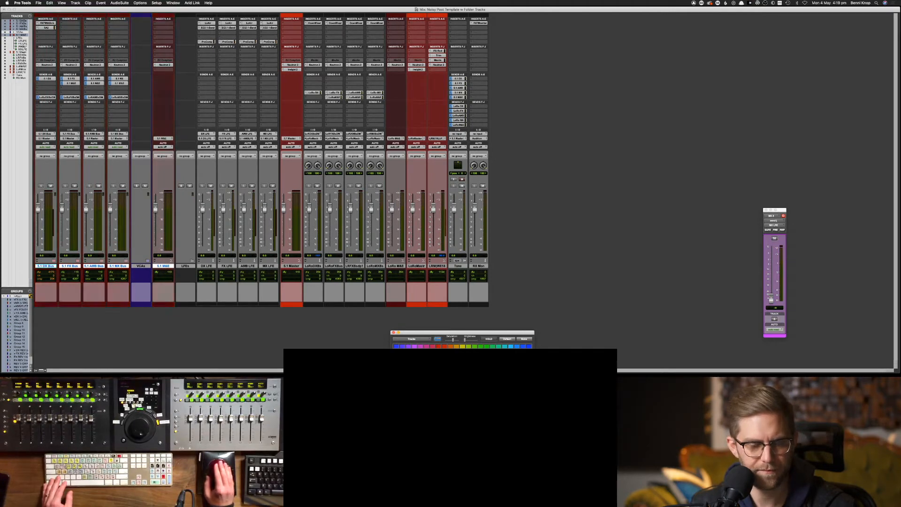
click(360, 331)
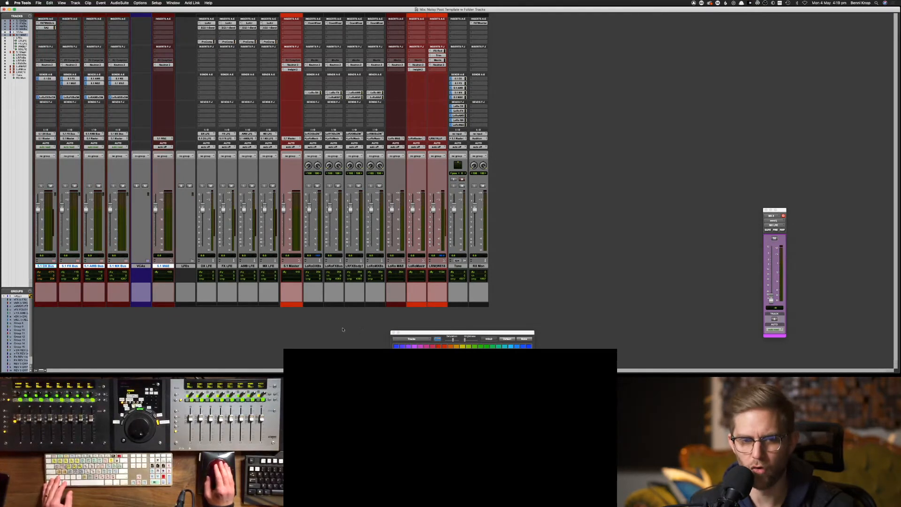
click(440, 356)
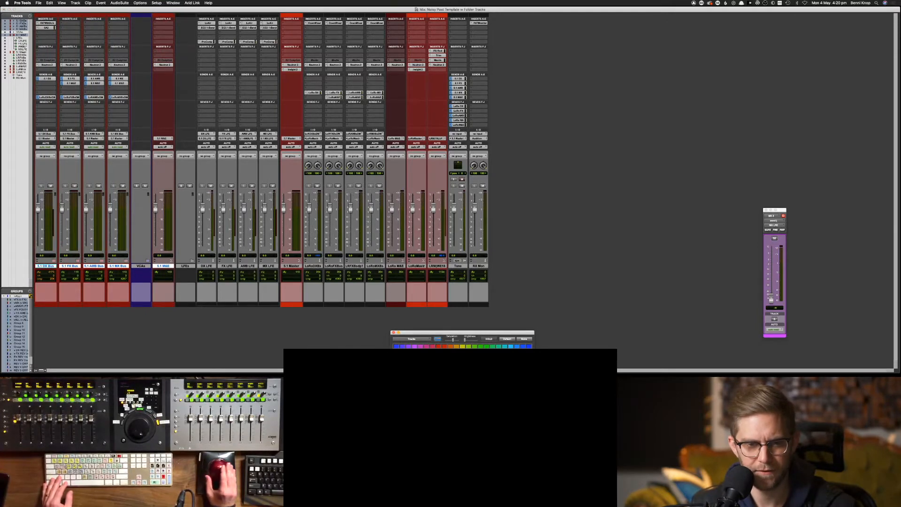
click(248, 329)
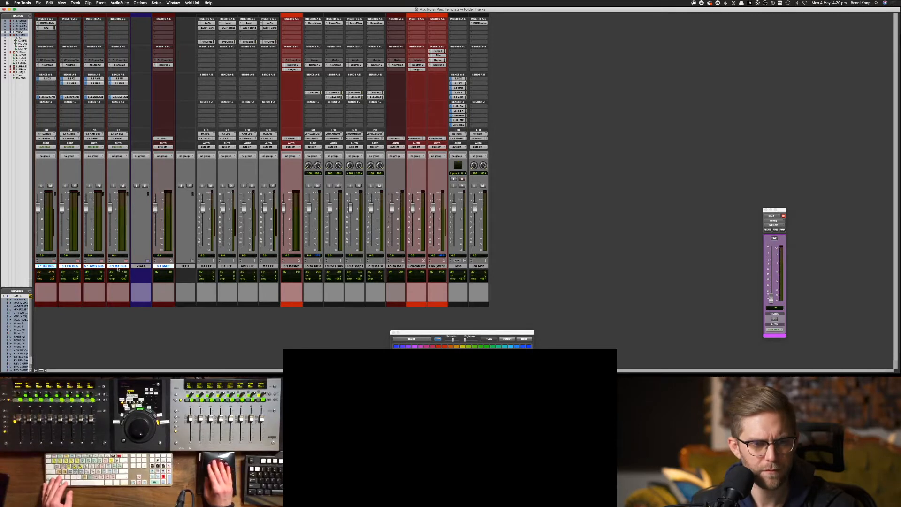
click(55, 262)
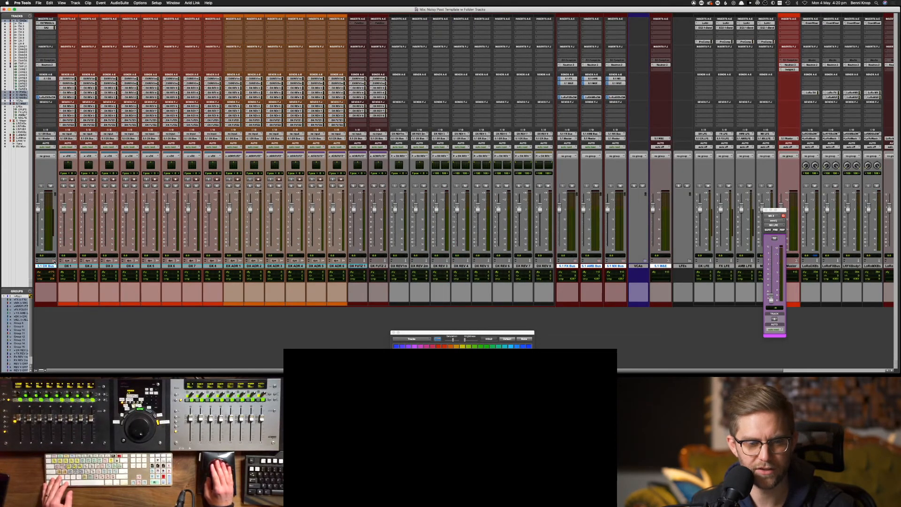
Collapse DX Bus and colour the 5.1 FX Bus folder dark green
click(54, 262)
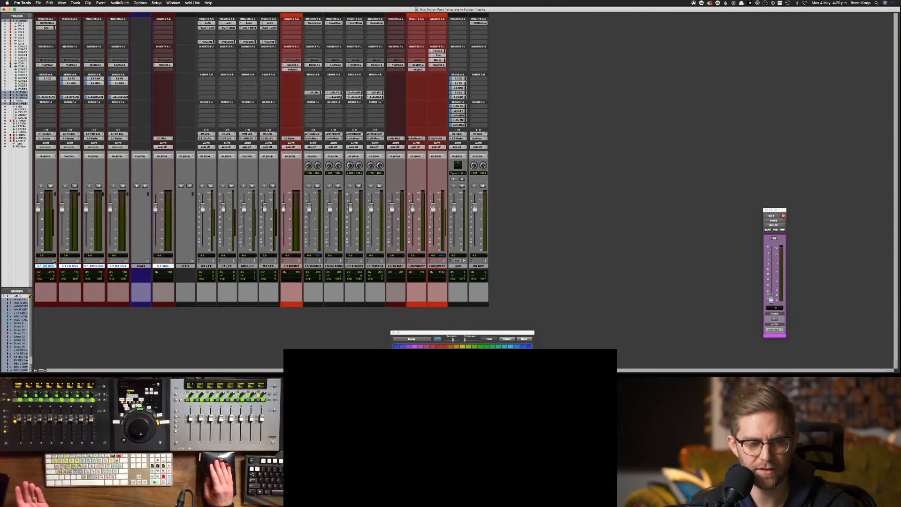
click(77, 262)
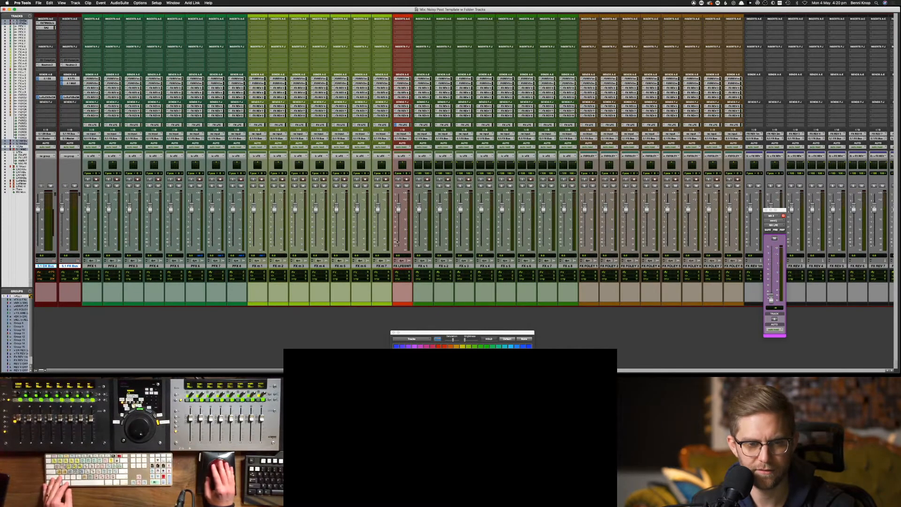
click(70, 266)
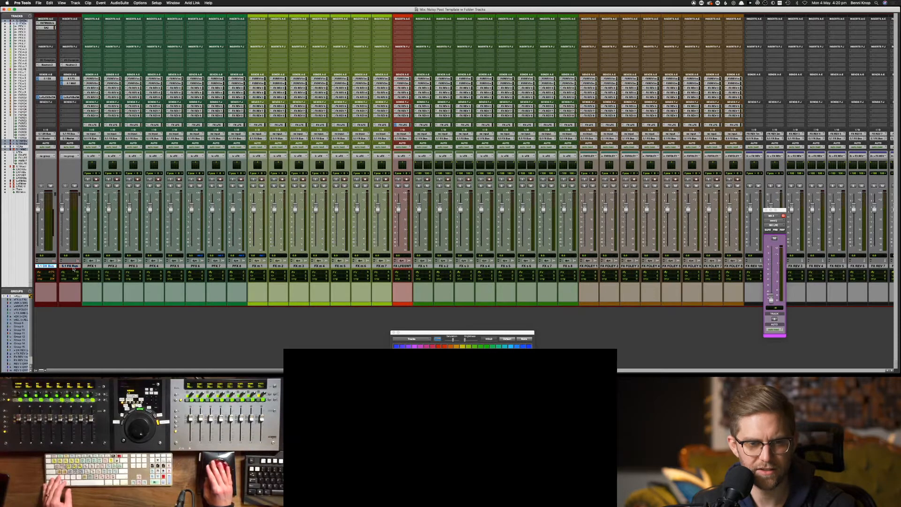
click(70, 266)
click(481, 346)
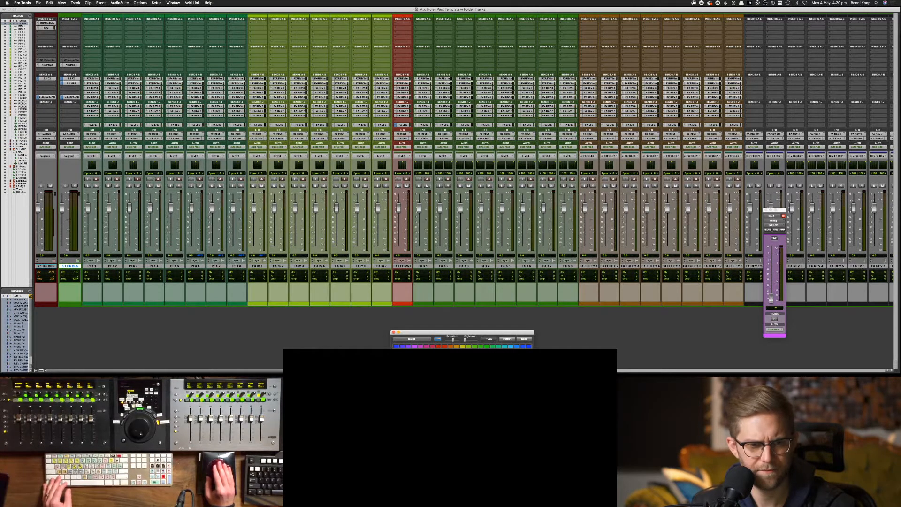
click(481, 358)
click(72, 266)
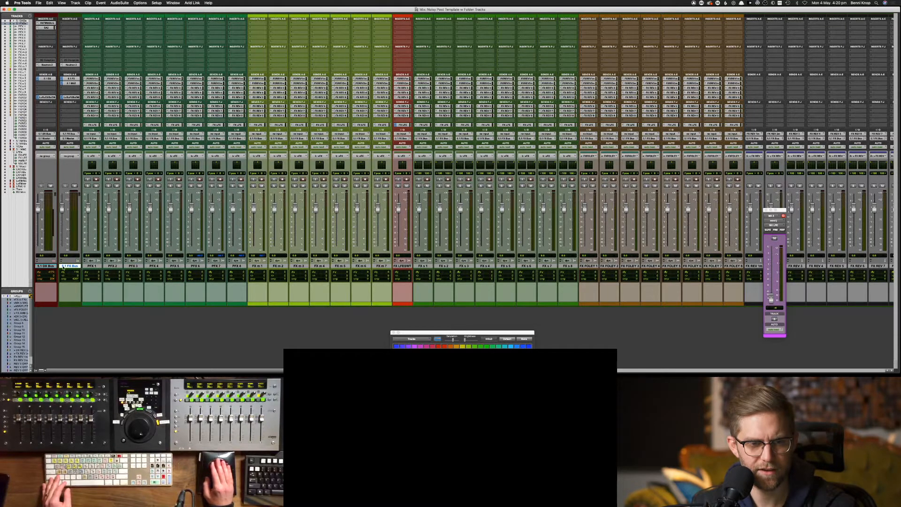
click(77, 261)
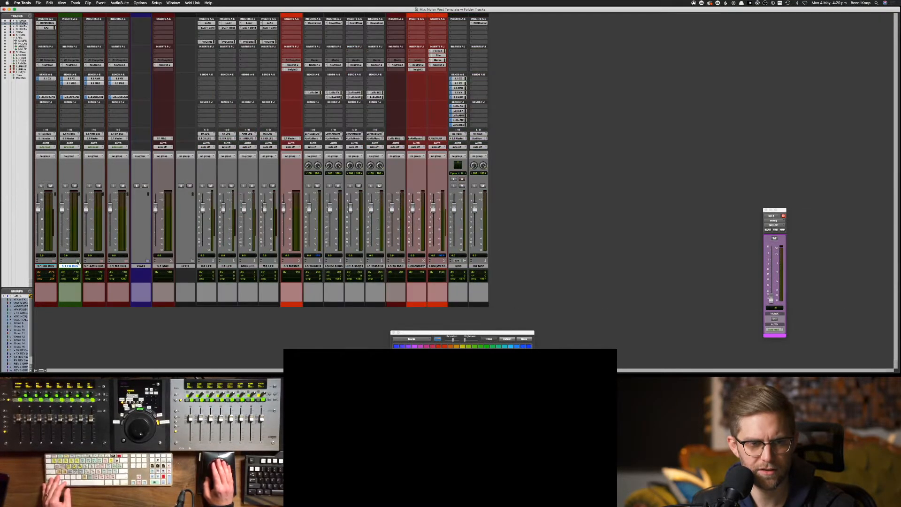
Colour the 5.1 AMB Bus folder blue, collapse it, and expand the 5.1 MX Bus folder
click(102, 261)
click(96, 266)
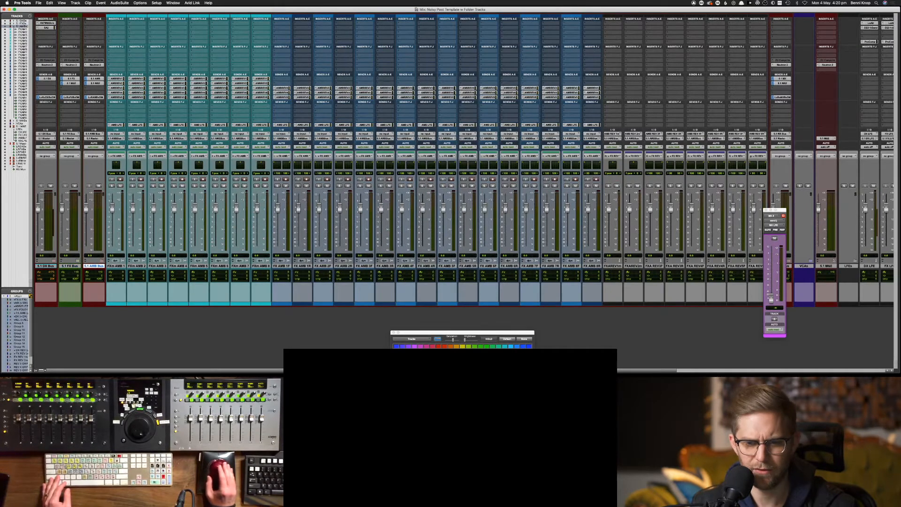
click(516, 347)
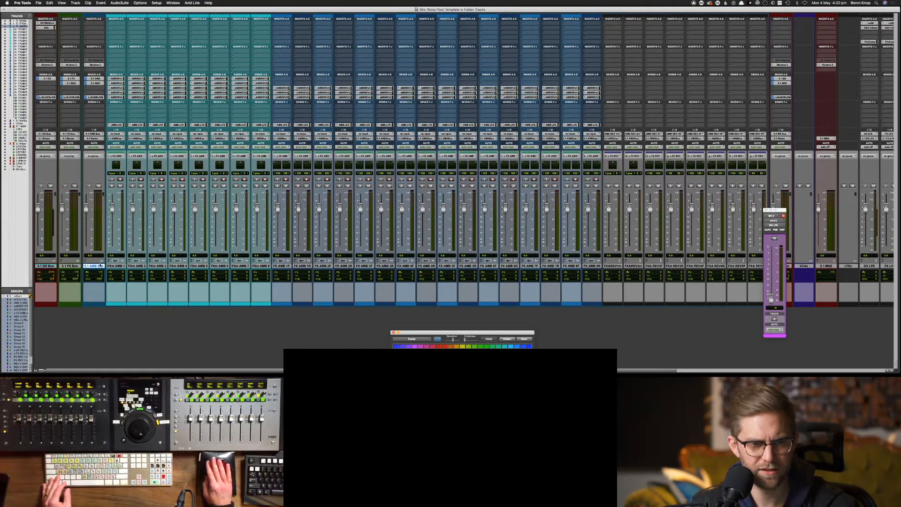
click(101, 261)
click(111, 266)
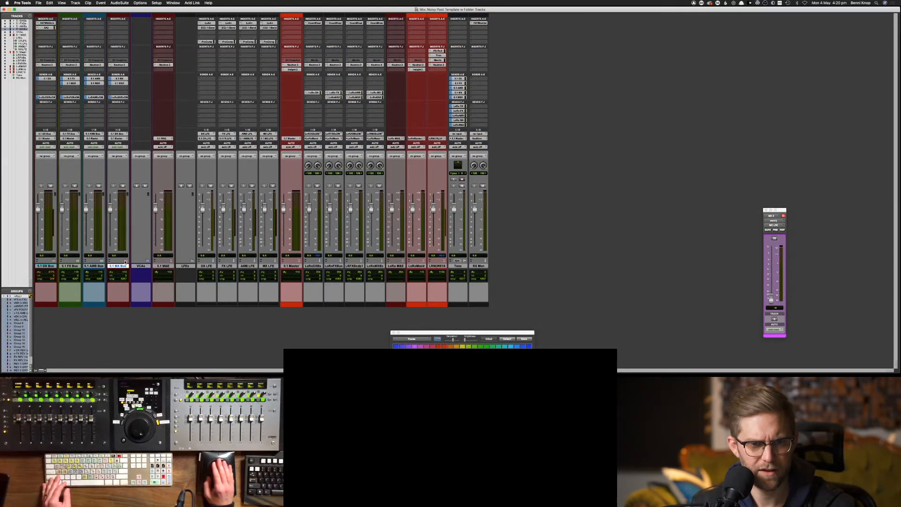
click(125, 262)
click(125, 261)
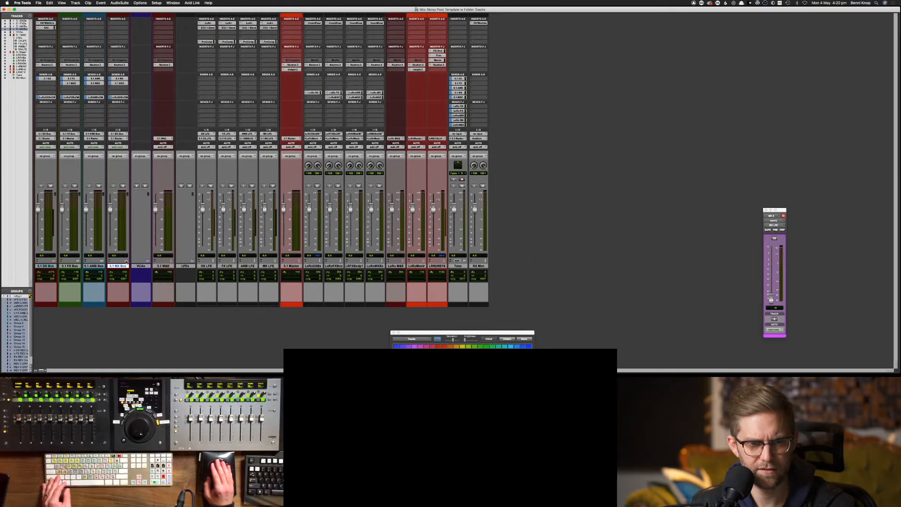
click(125, 261)
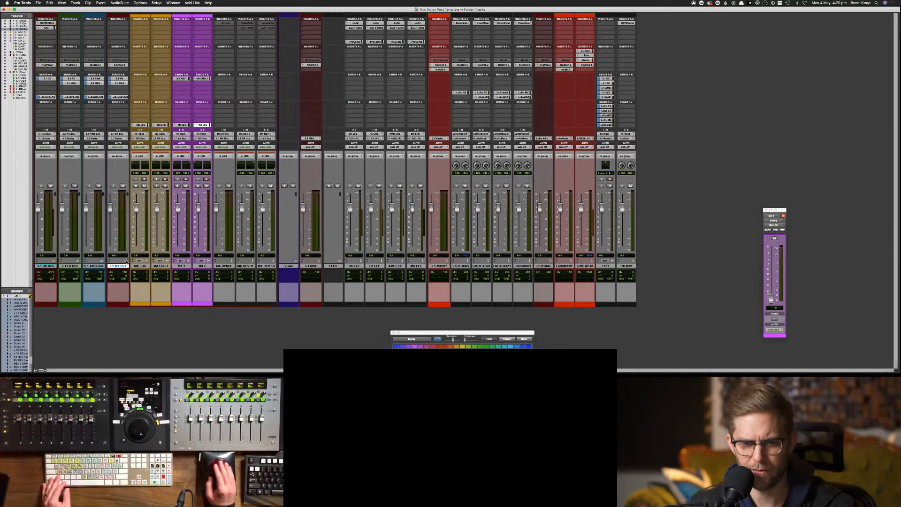
Colour the 5.1 MX Bus folder purple and reset the 5.1 M&E track to no colour
click(126, 261)
click(414, 355)
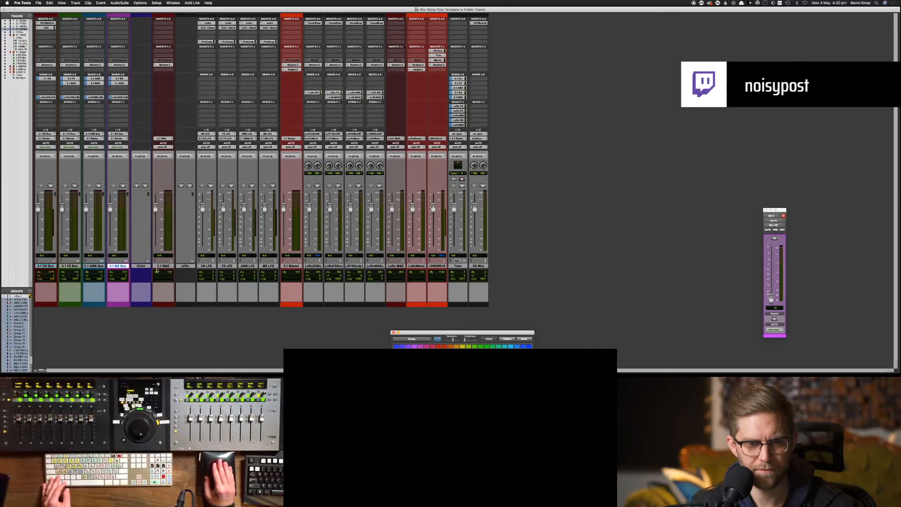
click(142, 266)
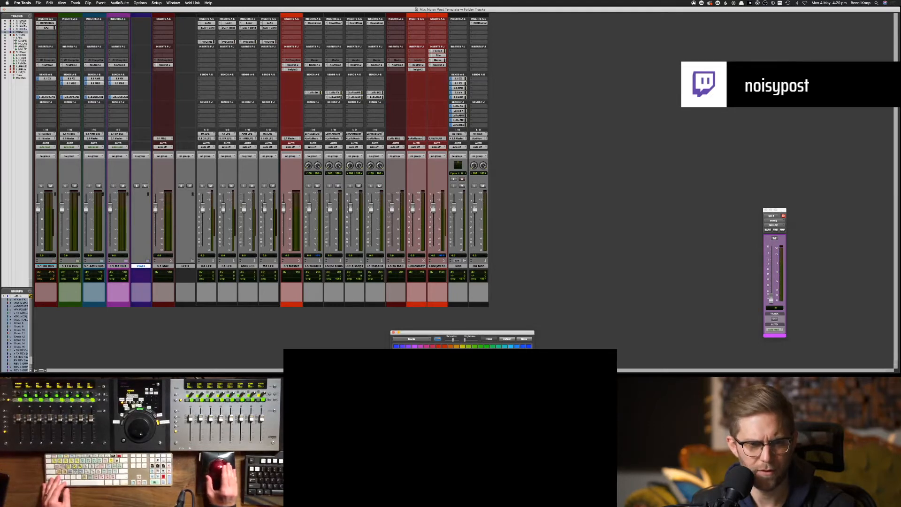
click(165, 266)
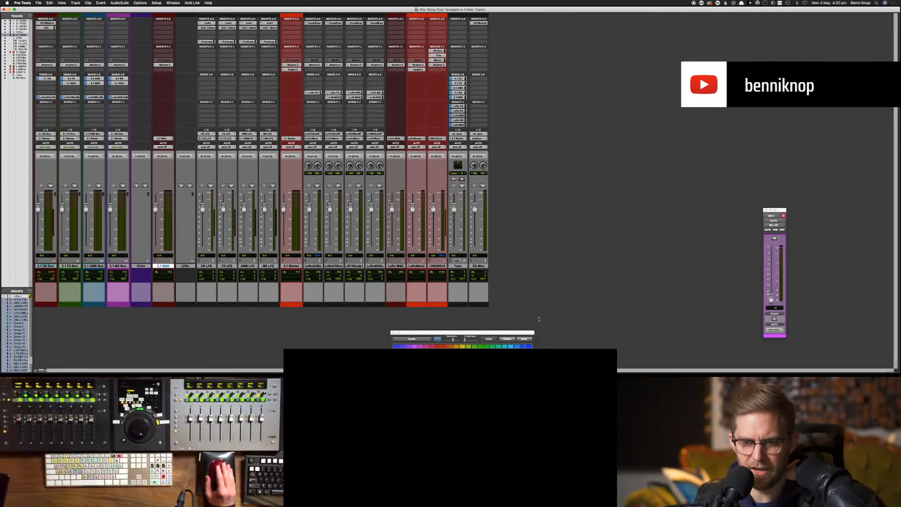
click(524, 338)
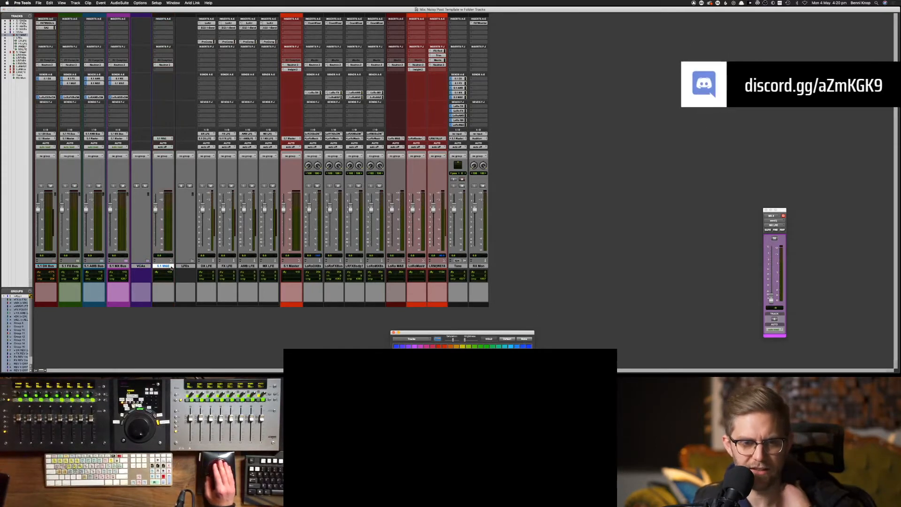
Select a track in the LFEs folder and collapse the folder with Shift+F
click(185, 266)
click(163, 266)
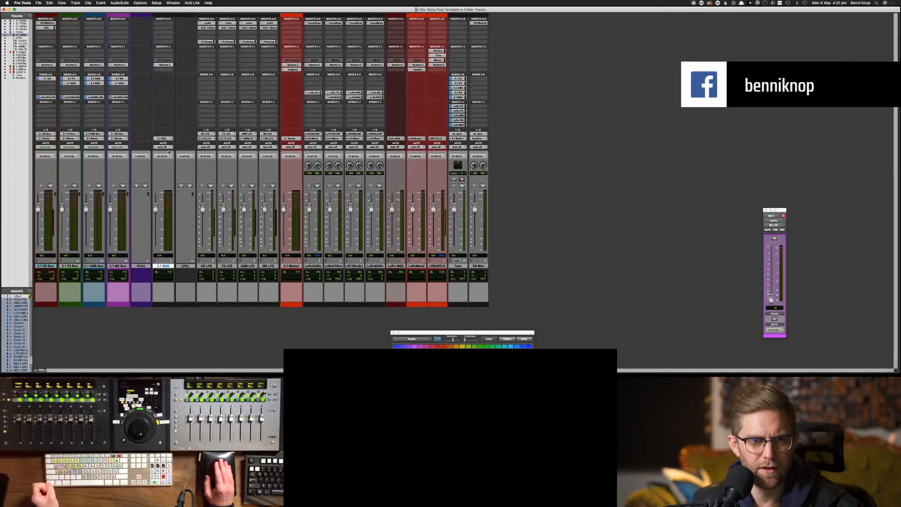
click(207, 266)
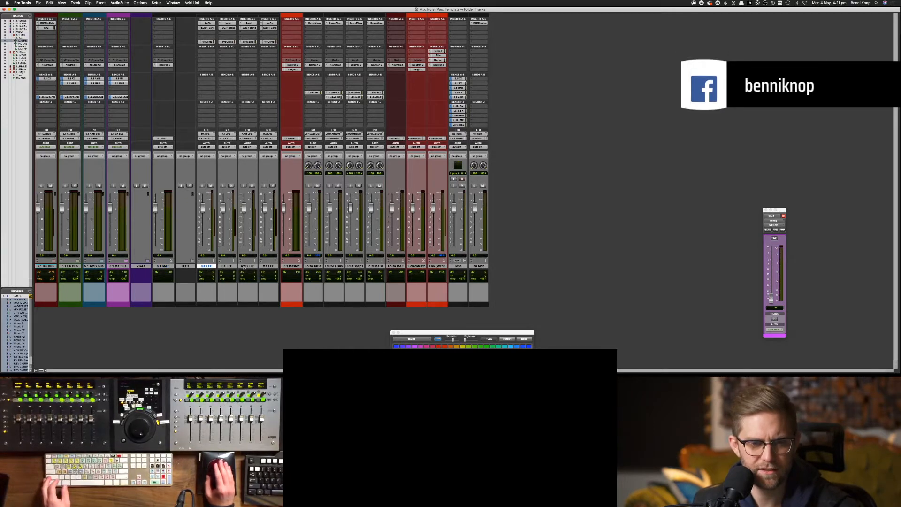
key(shift+f)
click(208, 265)
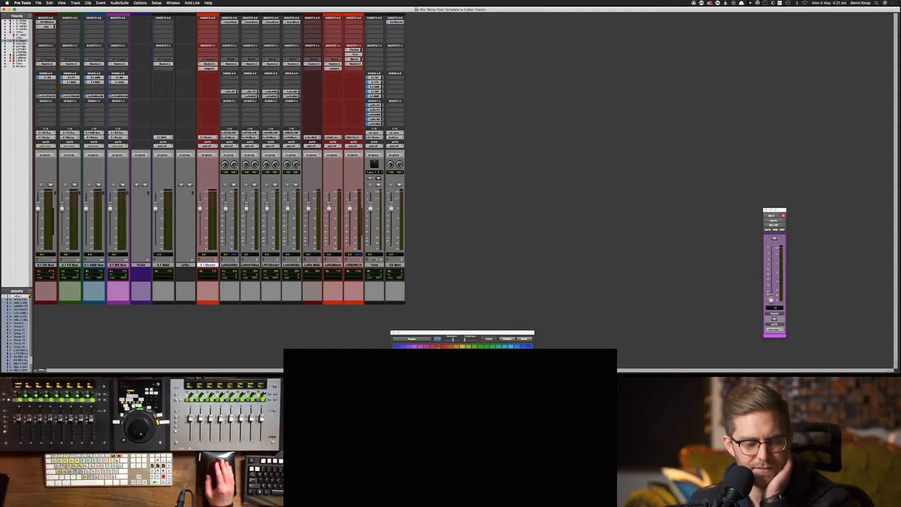
Select the LoRo bus, M&E and master tracks, leaving out Tone and RX Mon
click(230, 265)
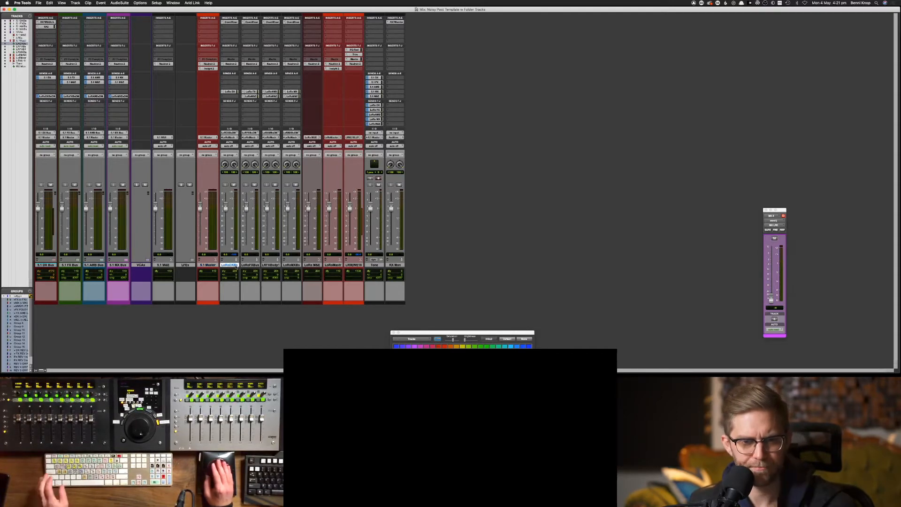
shift+click(291, 266)
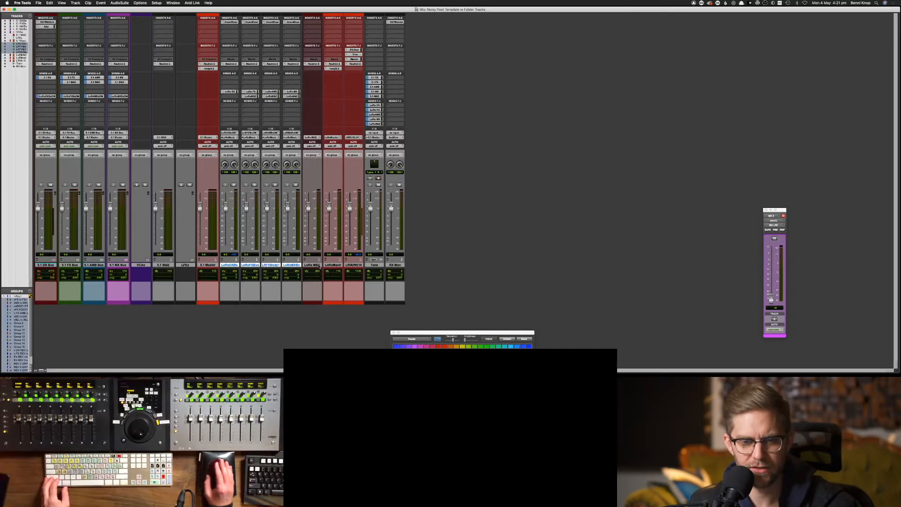
shift+click(312, 265)
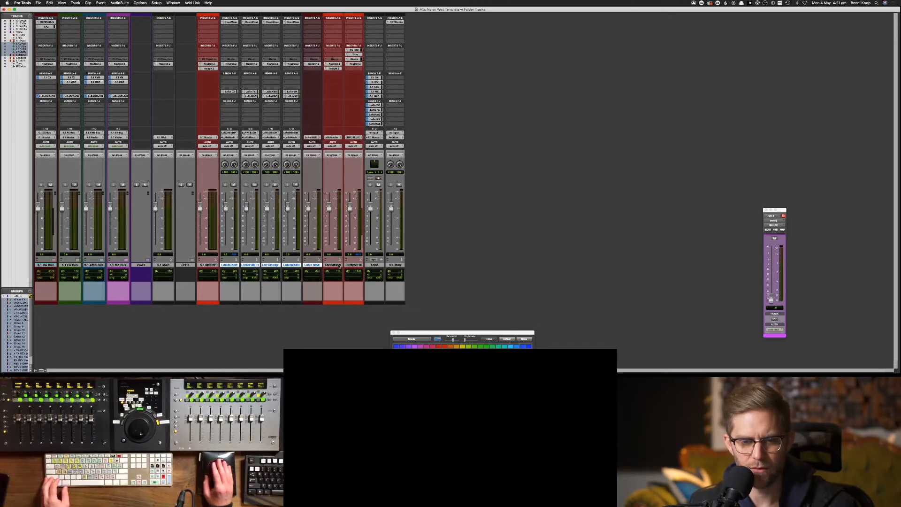
shift+click(338, 266)
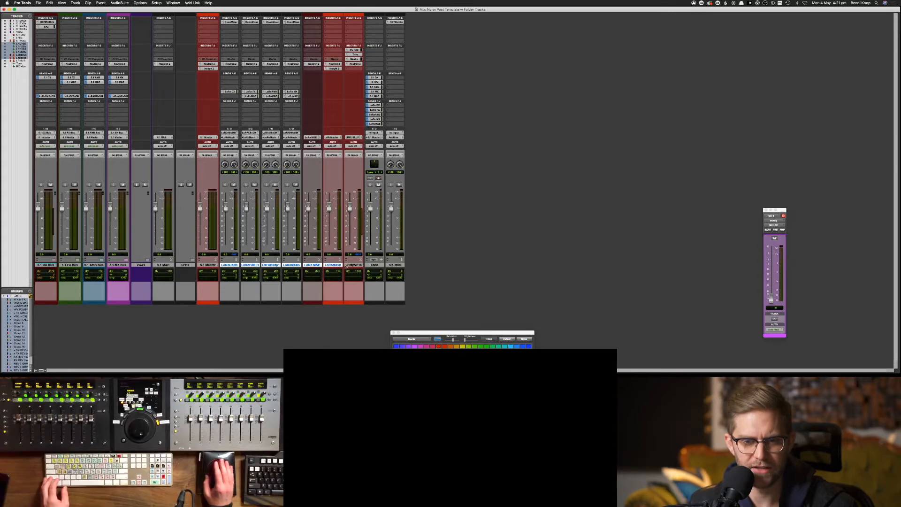
shift+click(348, 265)
super+click(346, 266)
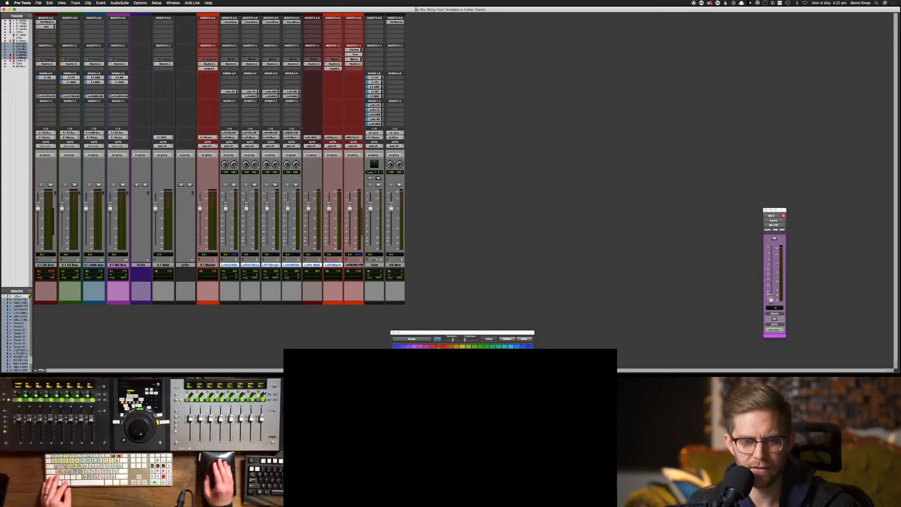
click(347, 265)
click(336, 266)
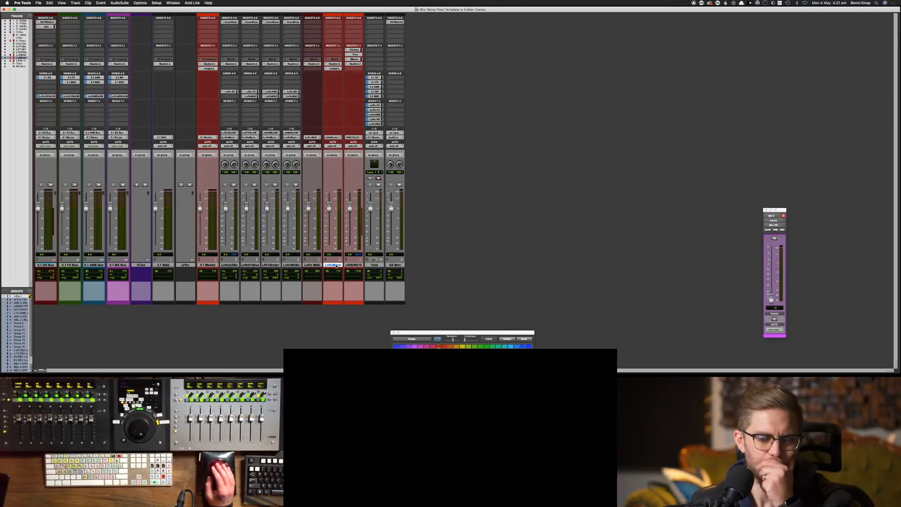
click(229, 265)
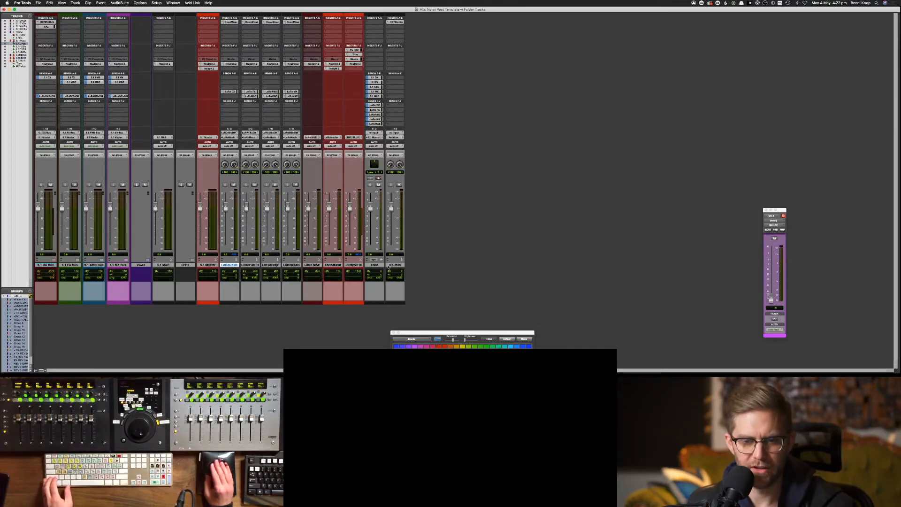
shift+click(388, 266)
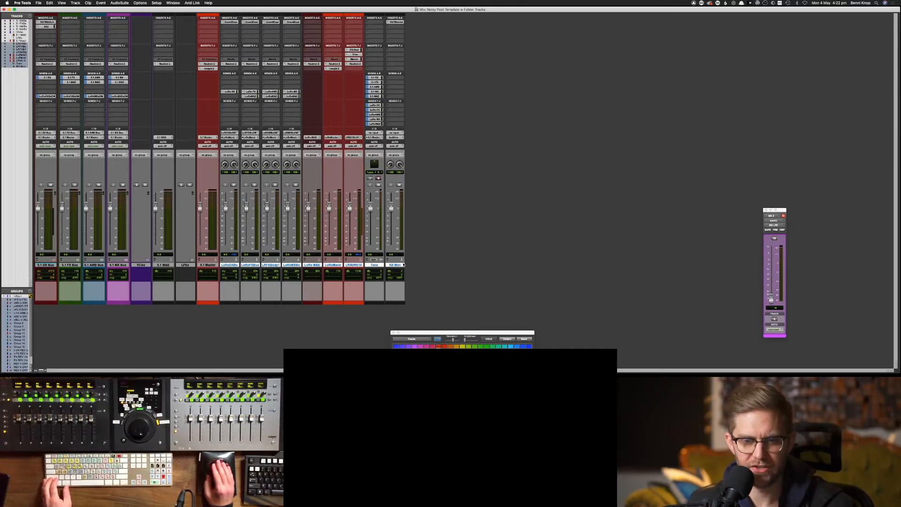
super+click(375, 266)
super+click(388, 266)
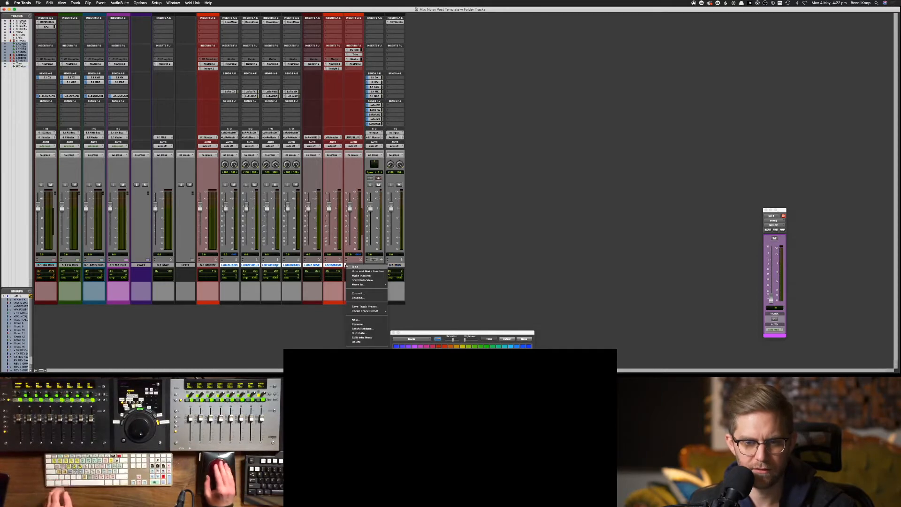
Move the selected LoRo tracks into a new folder named '2.0 MASTERS'
right_click(347, 265)
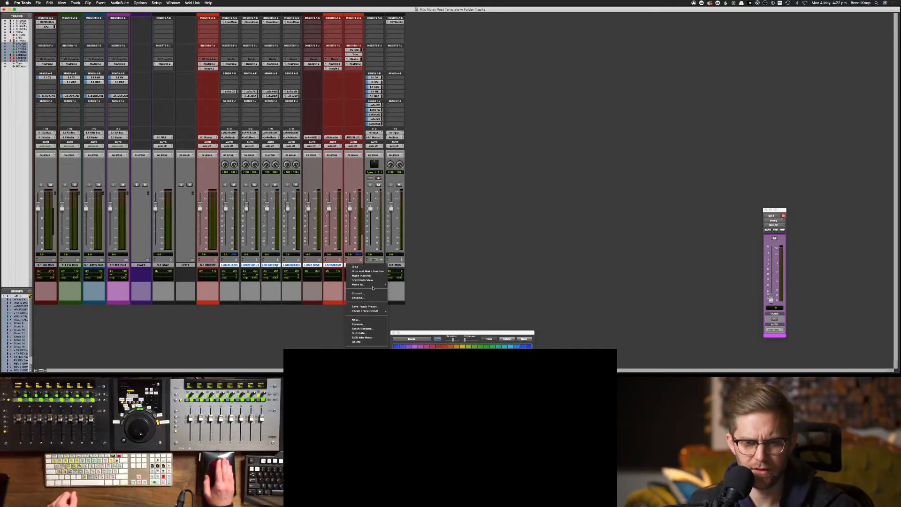
mouse_move(368, 284)
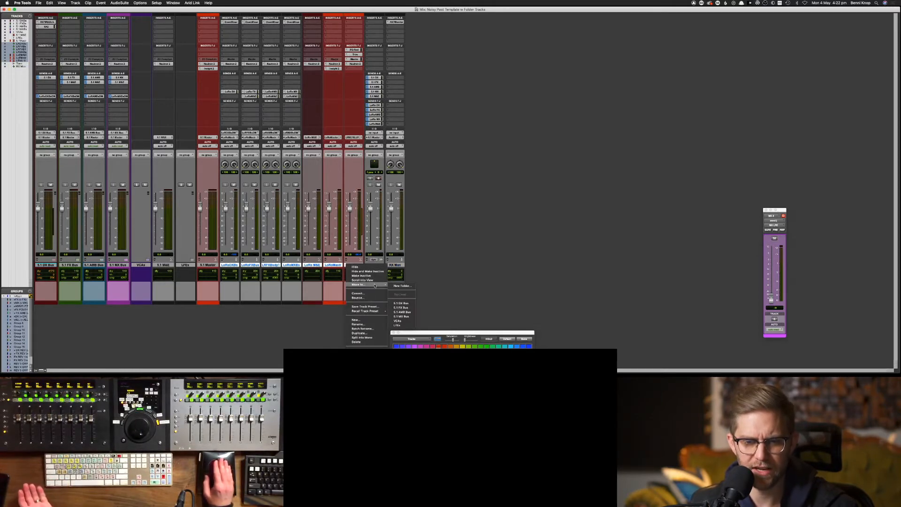
click(408, 288)
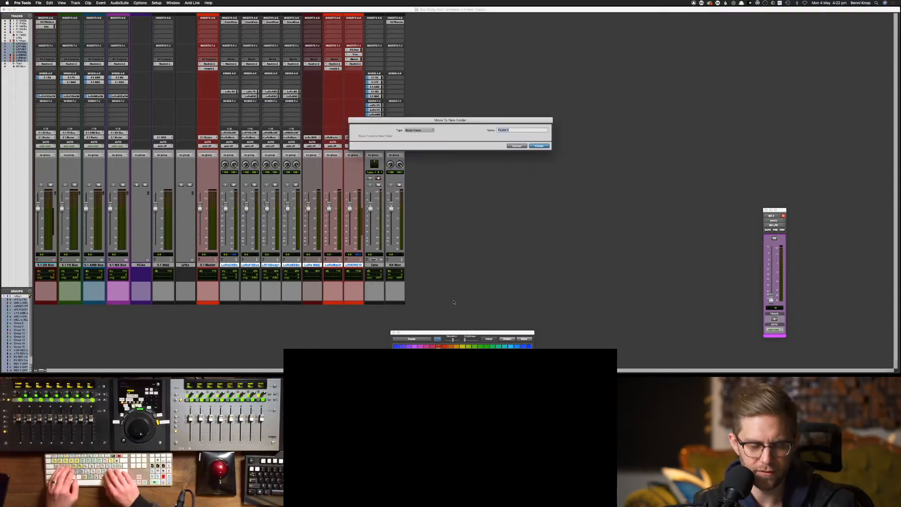
text(2.)
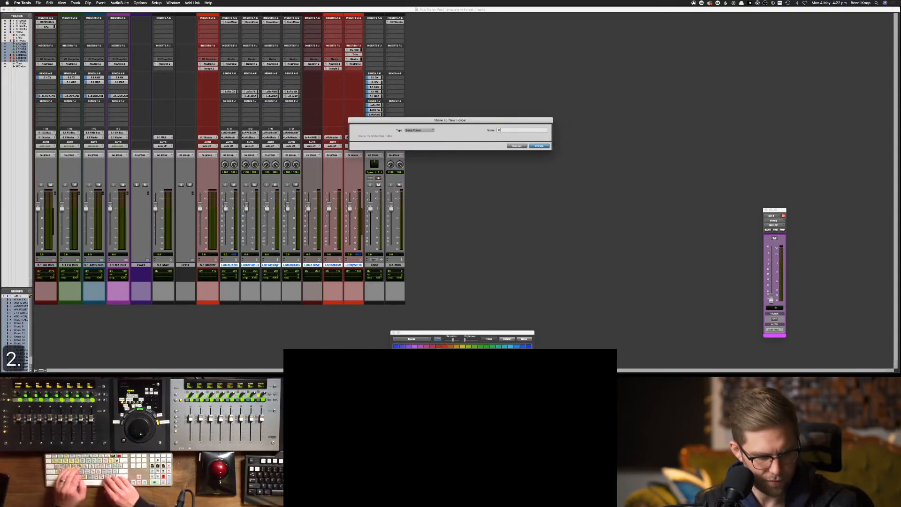
text(0 MASTERE)
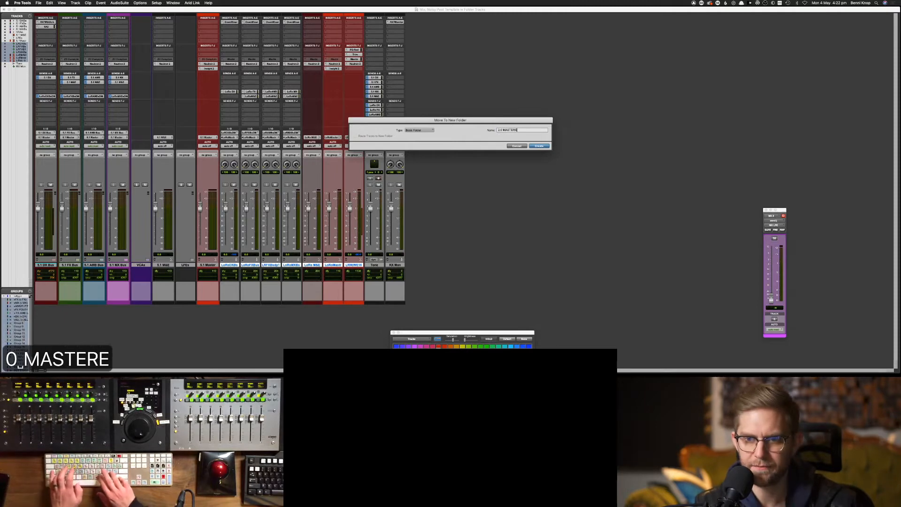
key(BackSpace)
text(S)
key(Return)
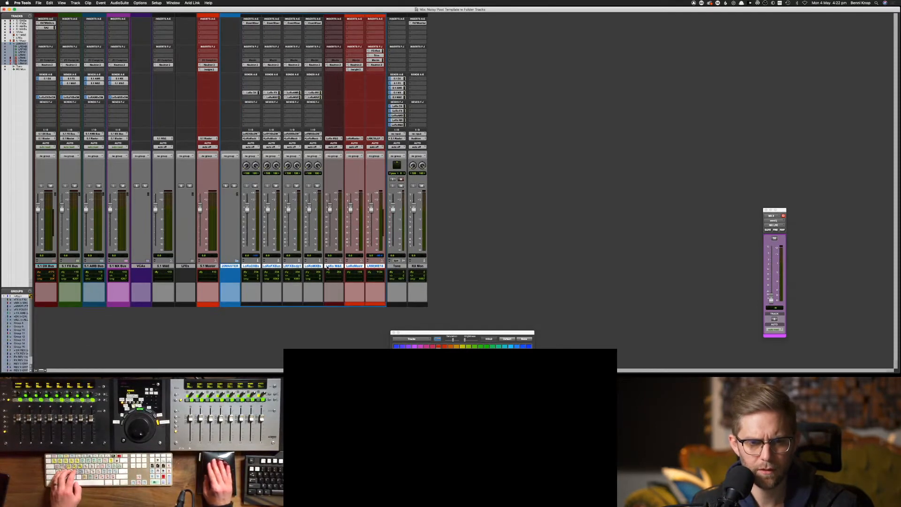
Collapse the 2.0 MASTERS folder, clear its blue colour, and look at the Tone track's options
click(236, 262)
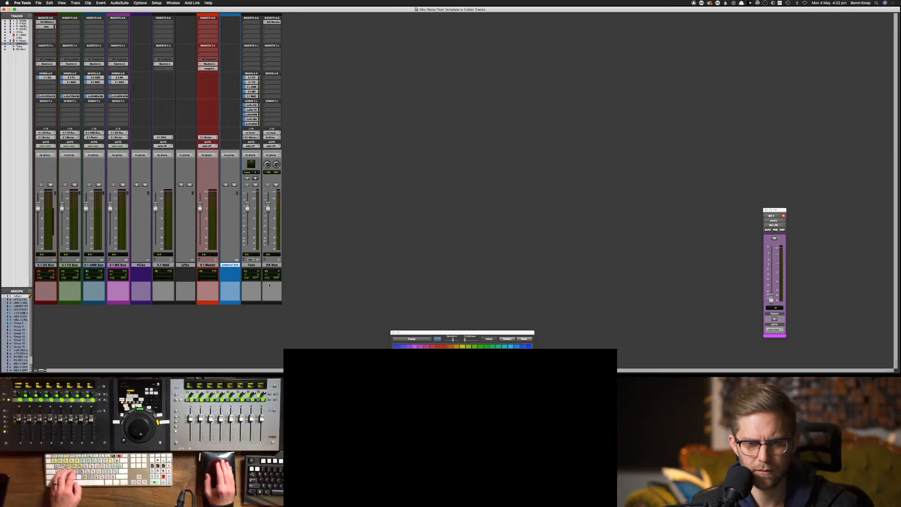
click(526, 341)
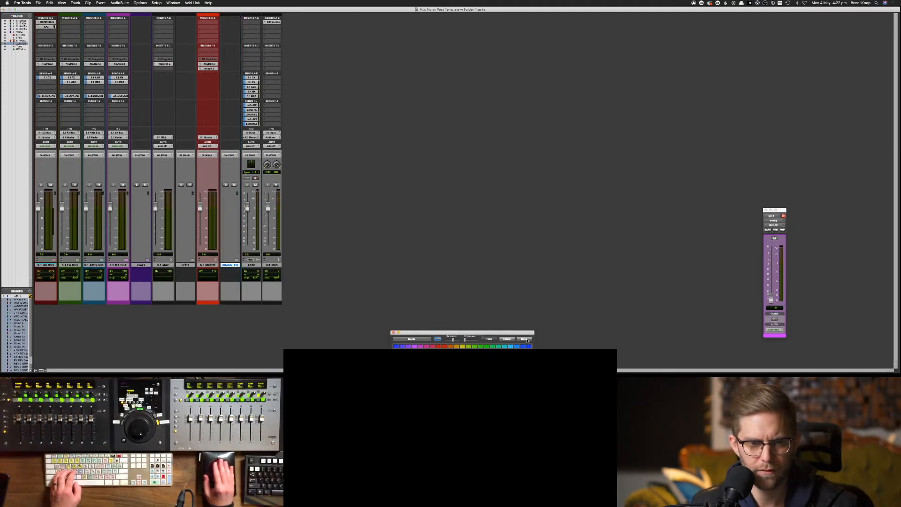
click(251, 264)
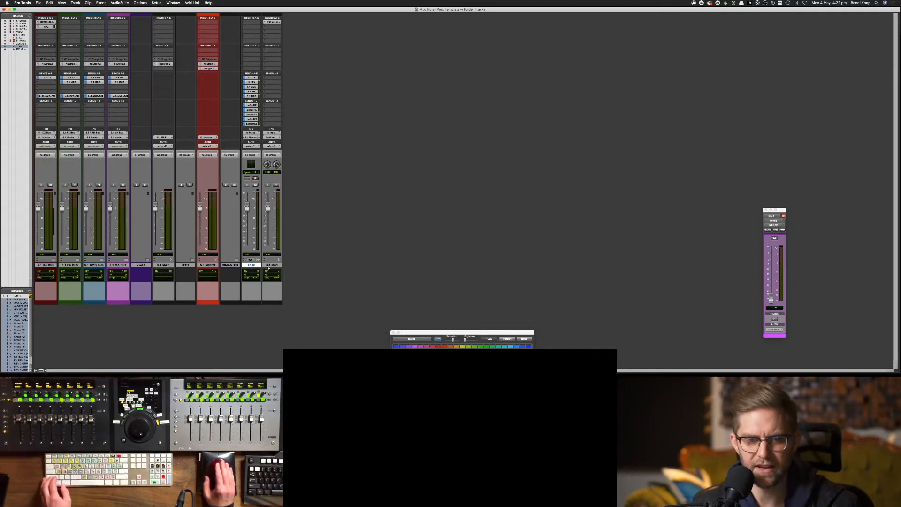
shift+click(272, 264)
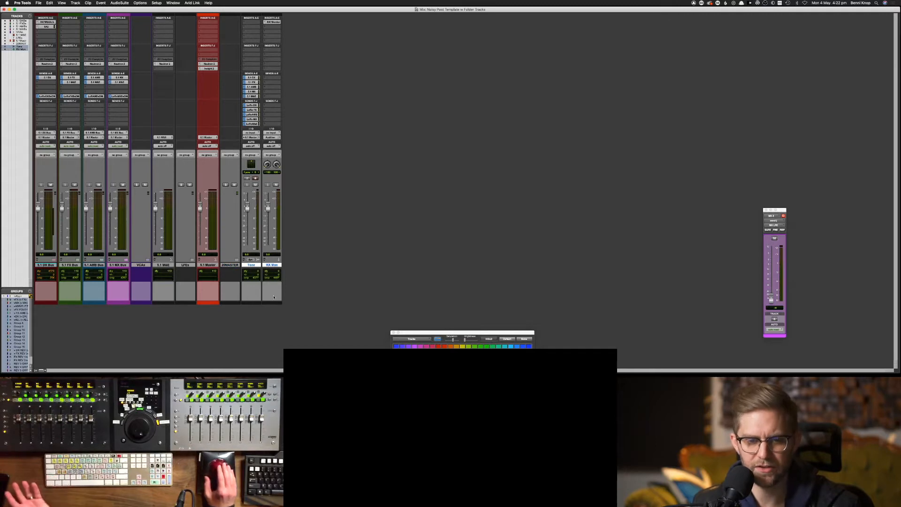
right_click(252, 266)
click(253, 266)
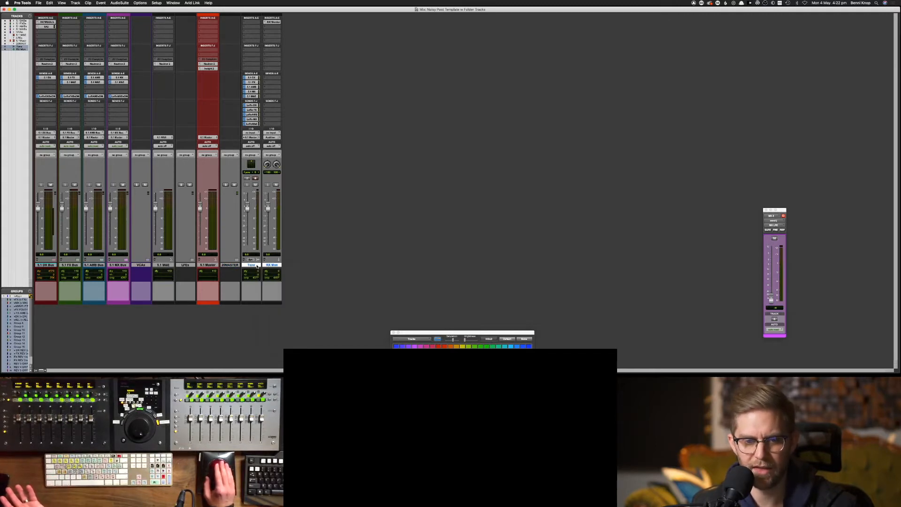
right_click(254, 265)
click(407, 245)
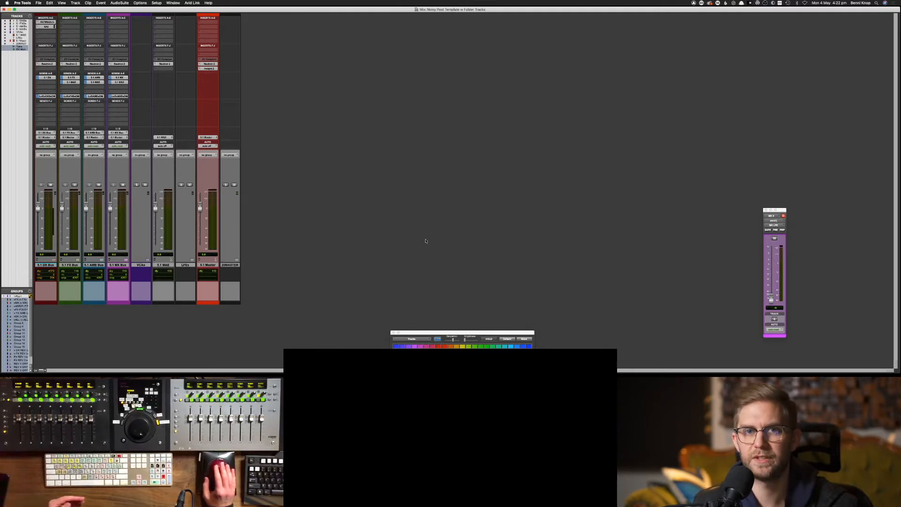
Give the 2.0 master track the same red as the 5.1 Master track
click(209, 266)
click(236, 265)
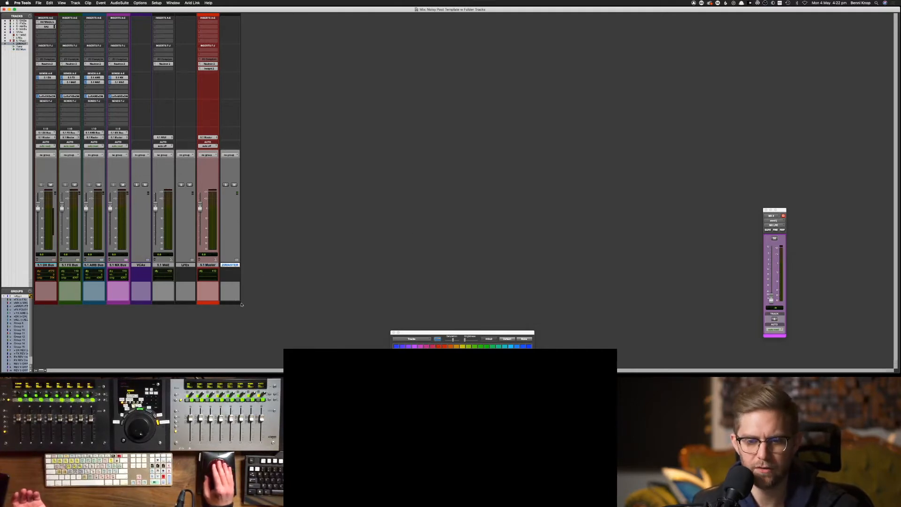
click(436, 347)
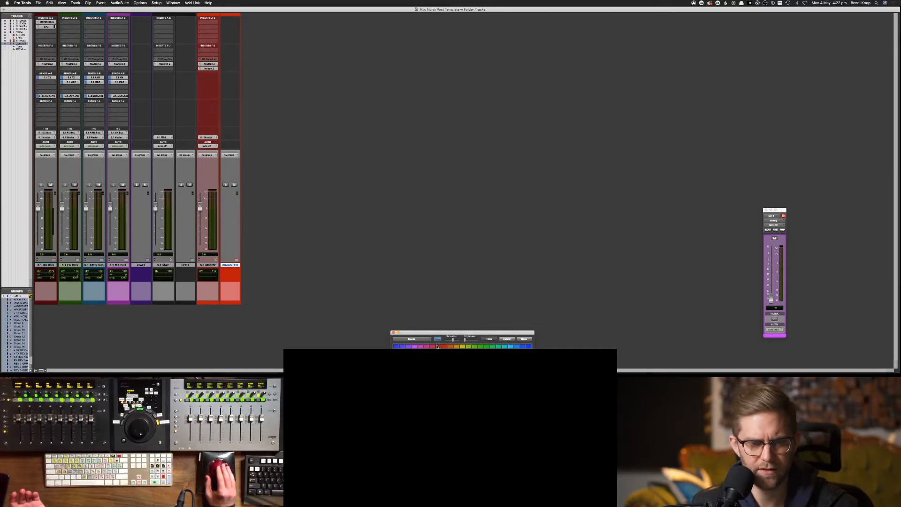
click(432, 346)
click(438, 346)
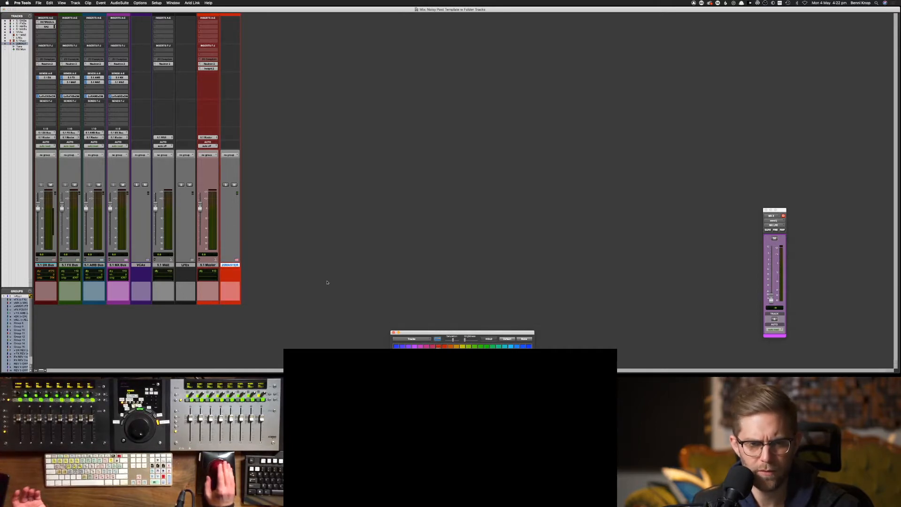
click(212, 266)
click(211, 266)
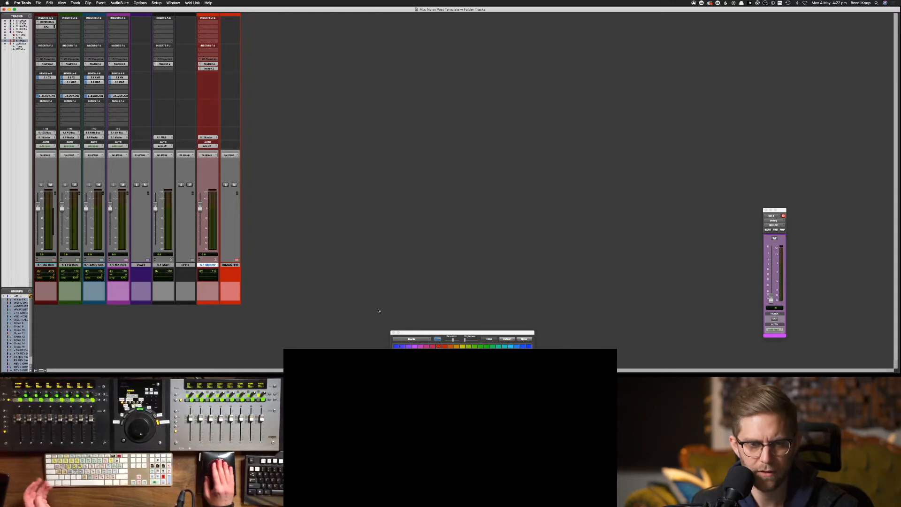
Move the DX, FX, AMB and MX LFE tracks from the LFEs folder into their 5.1 stem bus folders
click(185, 266)
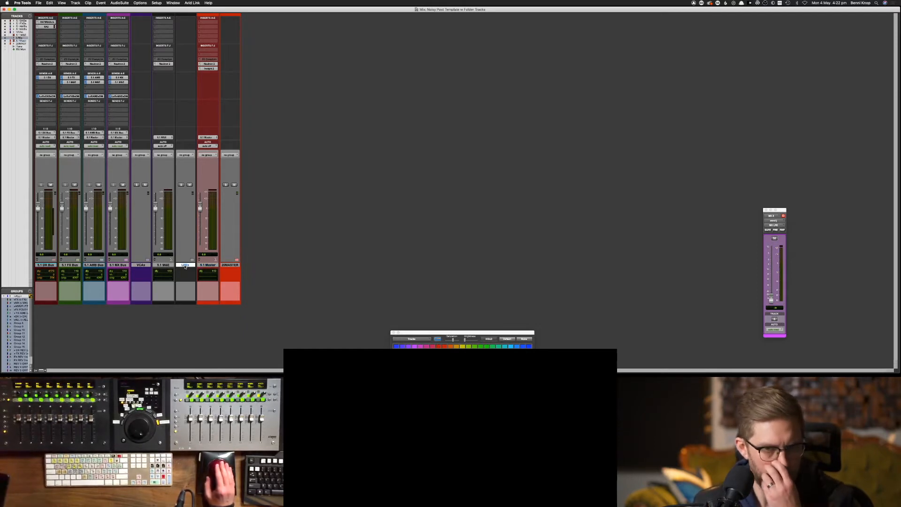
click(191, 260)
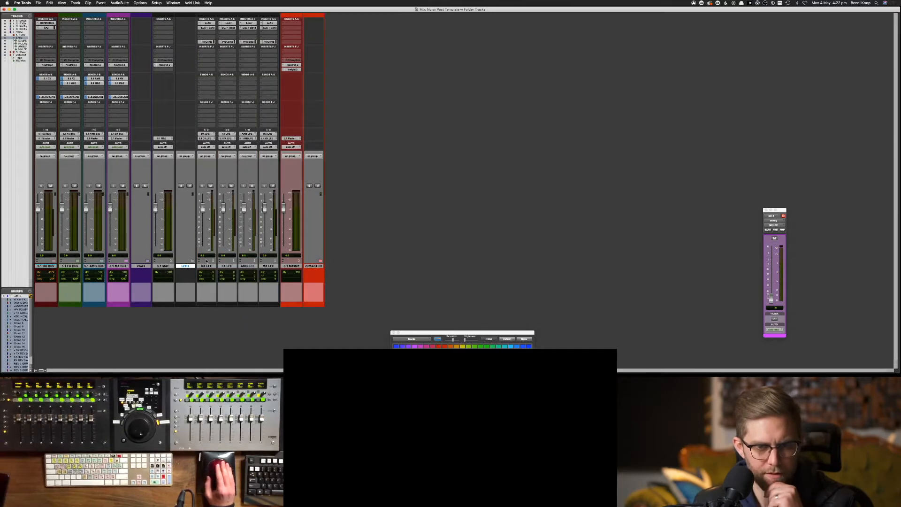
click(213, 267)
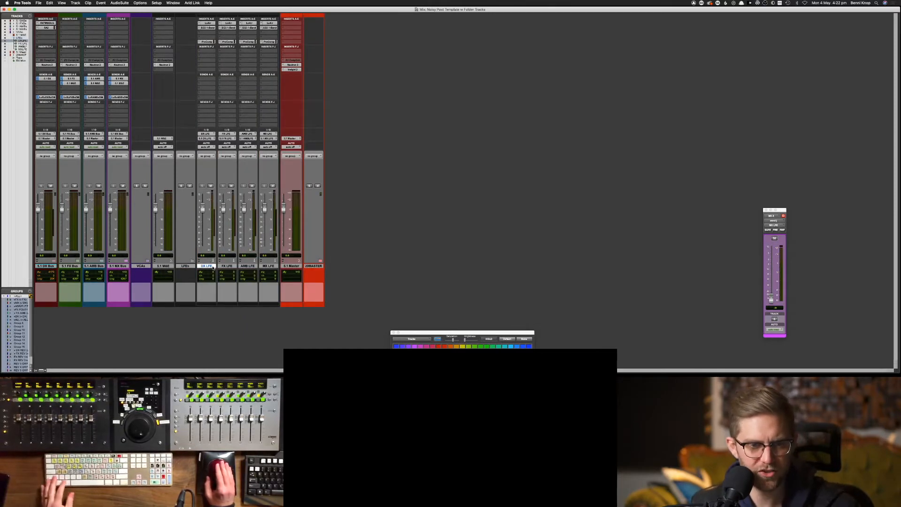
drag(212, 266, 46, 267)
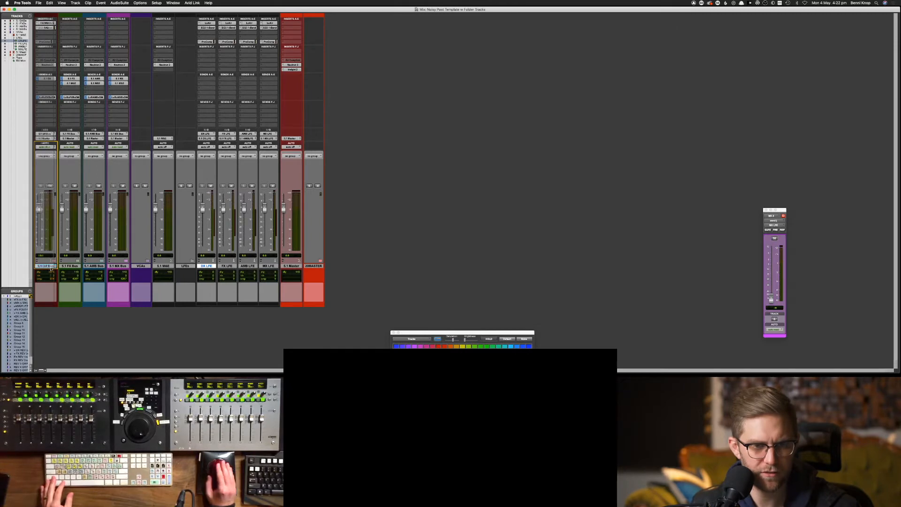
drag(214, 267, 70, 267)
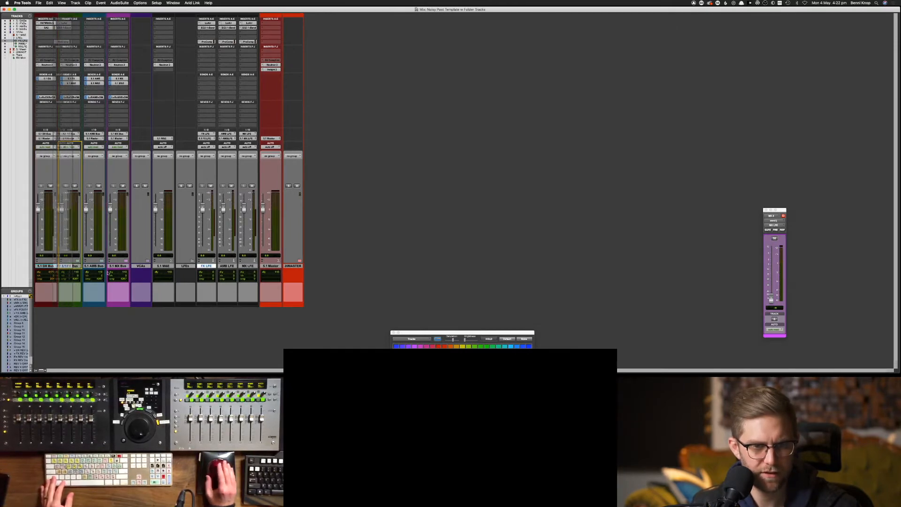
drag(209, 267, 95, 266)
drag(206, 266, 118, 272)
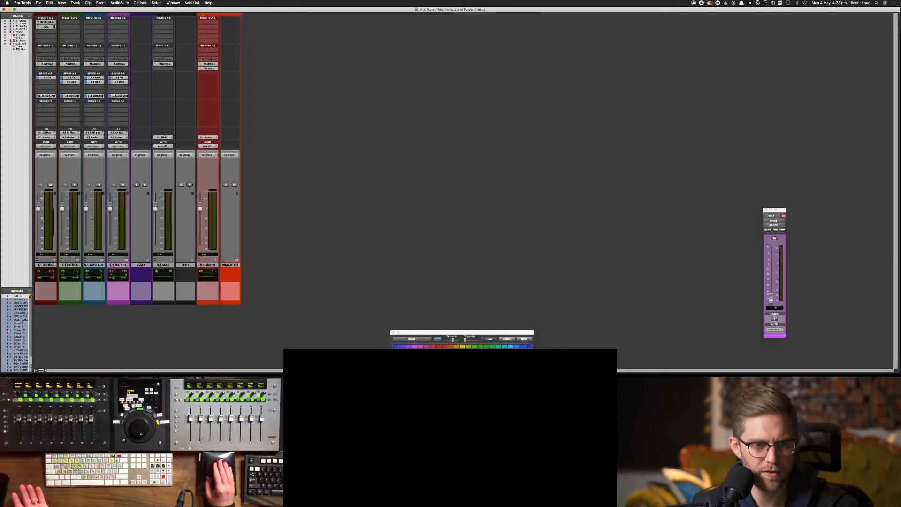
Expand the 5.1 DX Bus folder to confirm the DX LFE track now sits inside
click(53, 260)
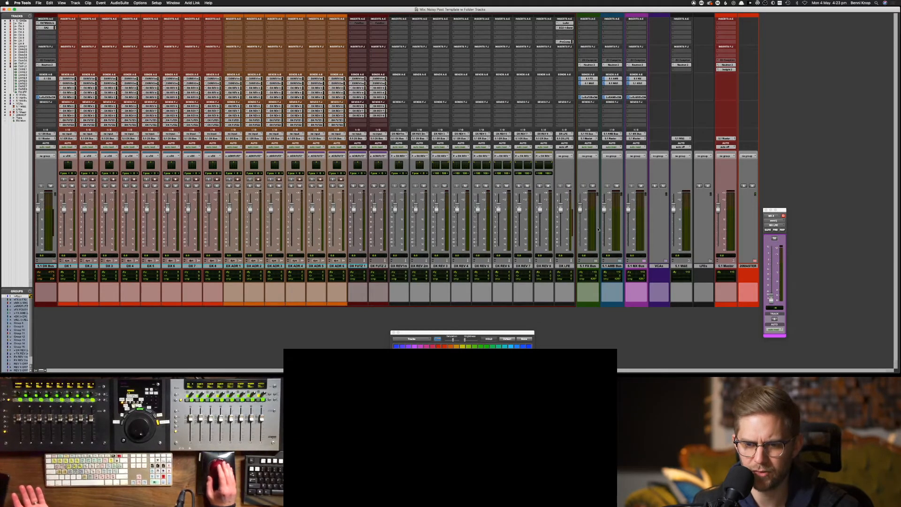
click(49, 266)
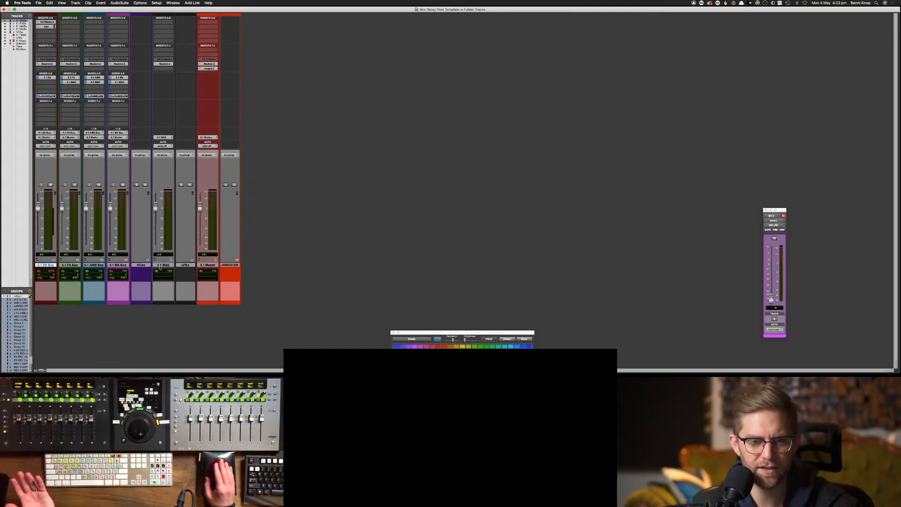
click(160, 266)
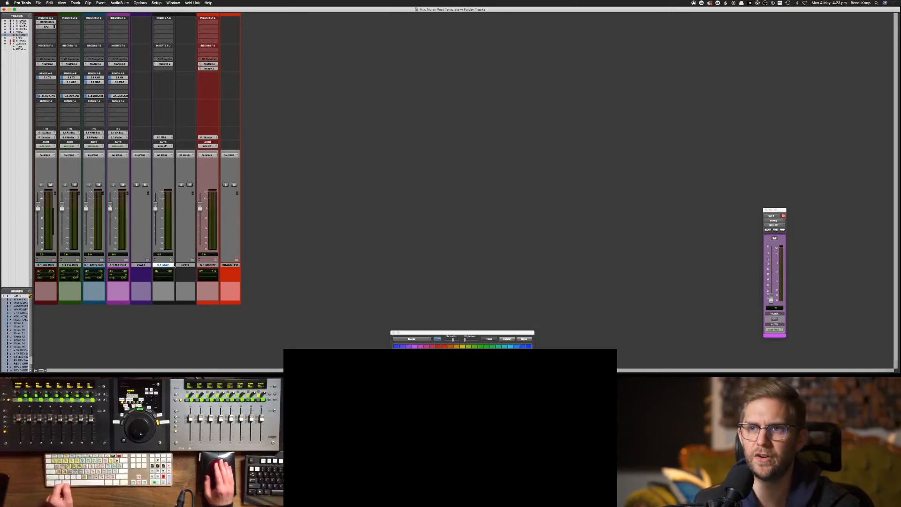
Delete the empty LFEs folder track
click(194, 265)
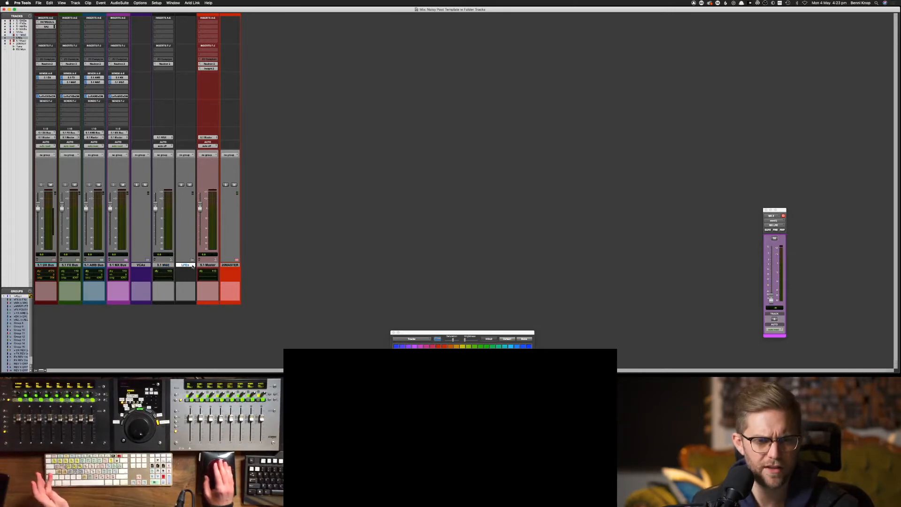
right_click(195, 265)
click(207, 328)
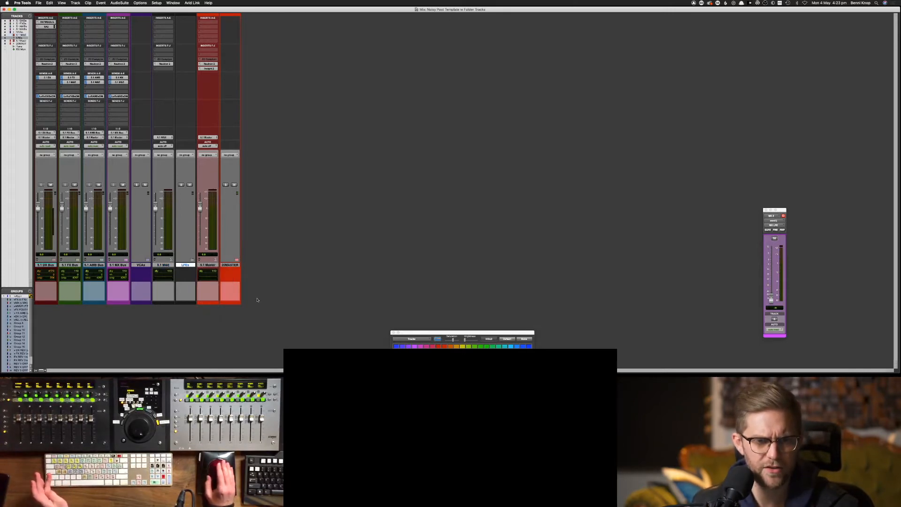
click(160, 265)
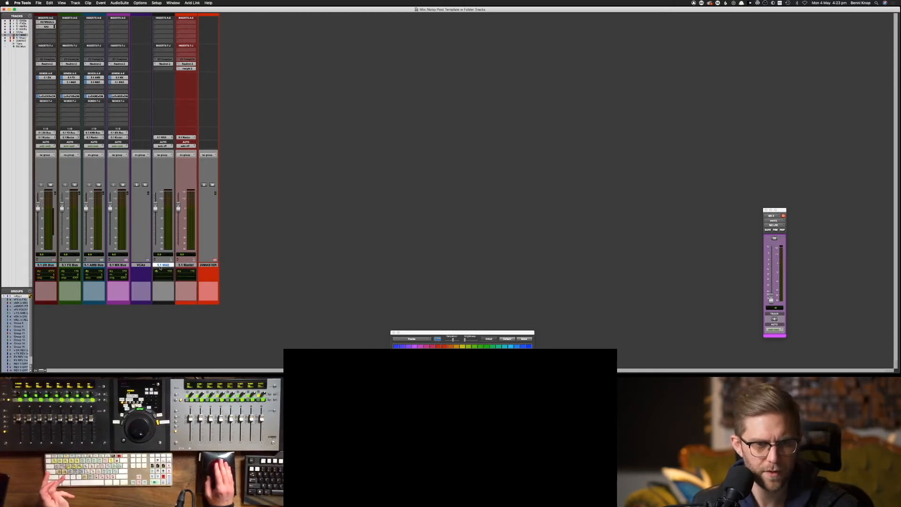
Pull the nine VCA tracks out of the VCAs folder, delete that folder, and show the Edit window
click(142, 266)
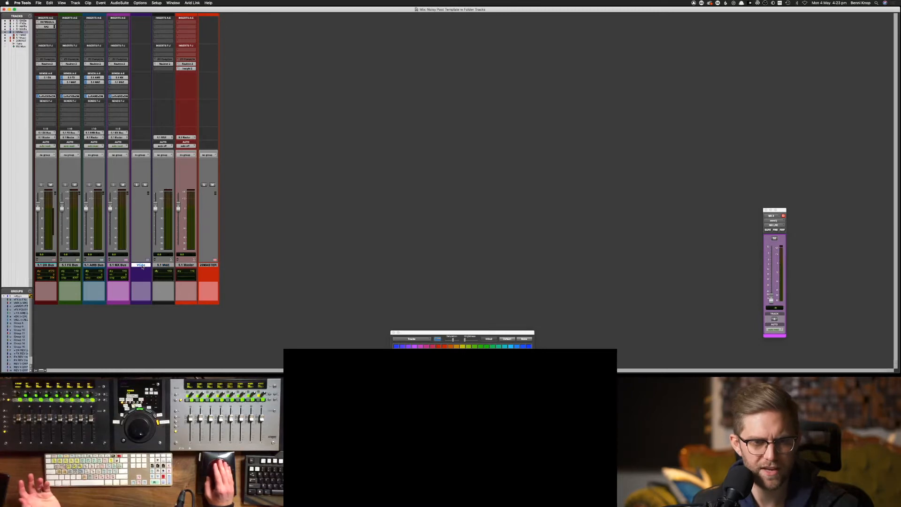
click(148, 261)
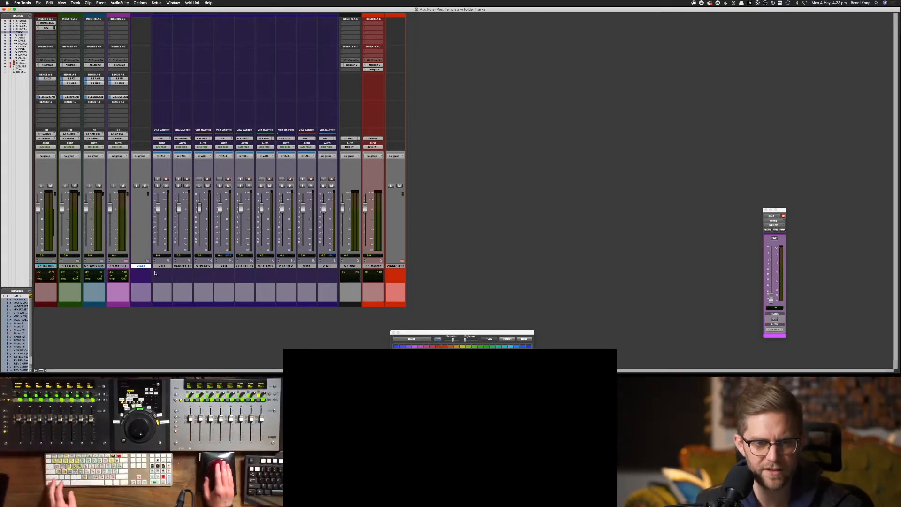
click(161, 266)
shift+click(327, 265)
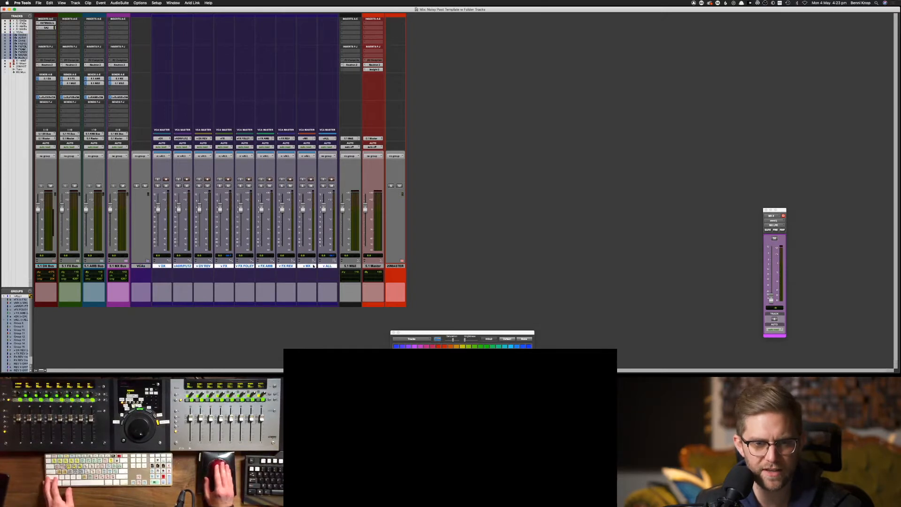
drag(159, 267, 132, 266)
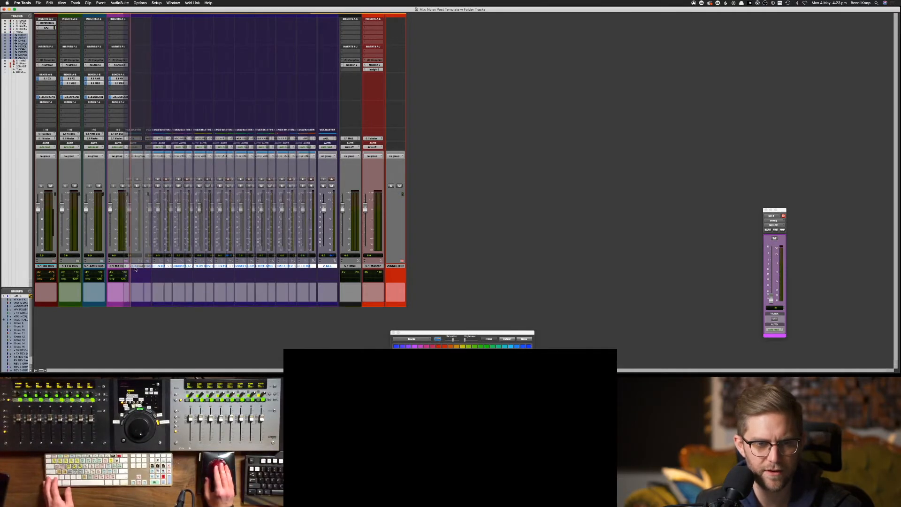
right_click(323, 266)
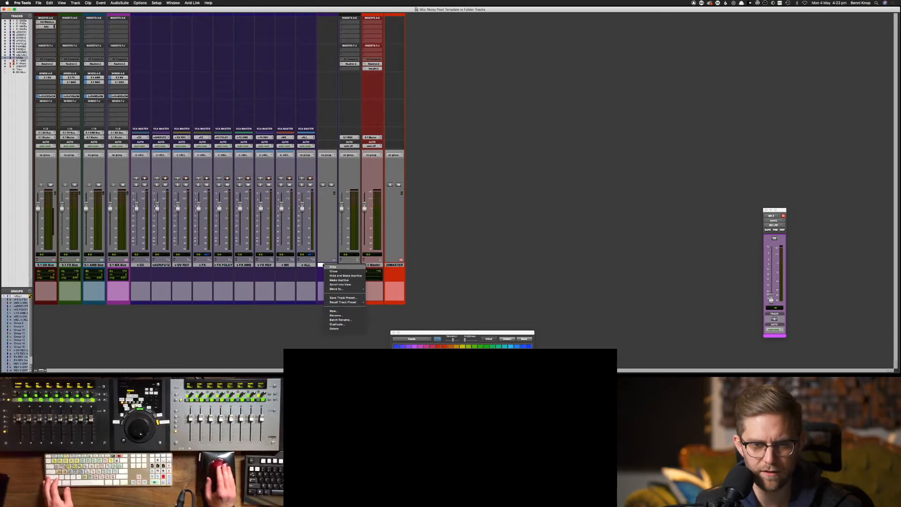
click(354, 325)
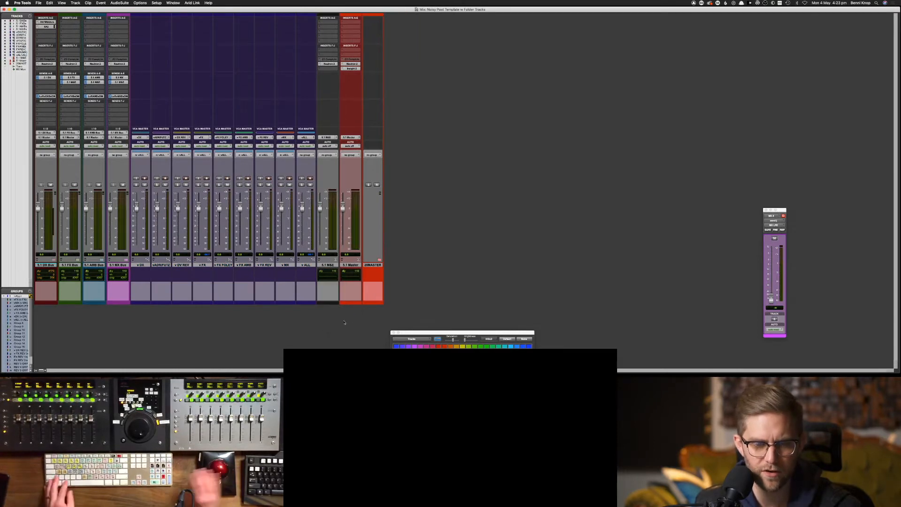
key(super+equal)
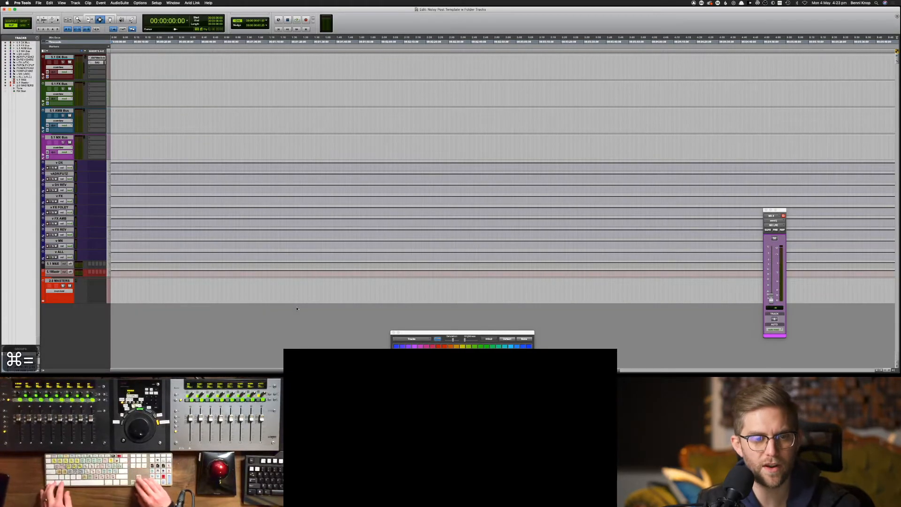
Put the v DX through v ALL VCA tracks into a new folder named 'VCAs'
click(55, 164)
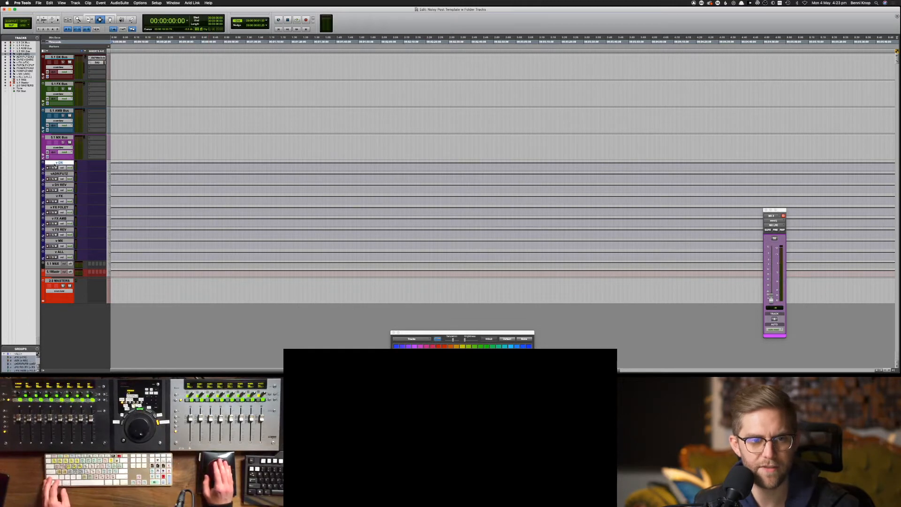
key(super+z)
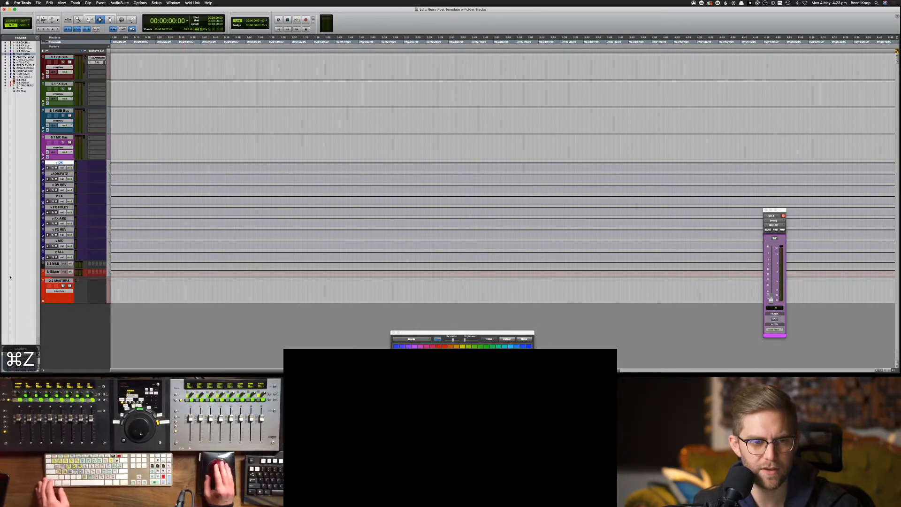
shift+click(55, 252)
right_click(54, 252)
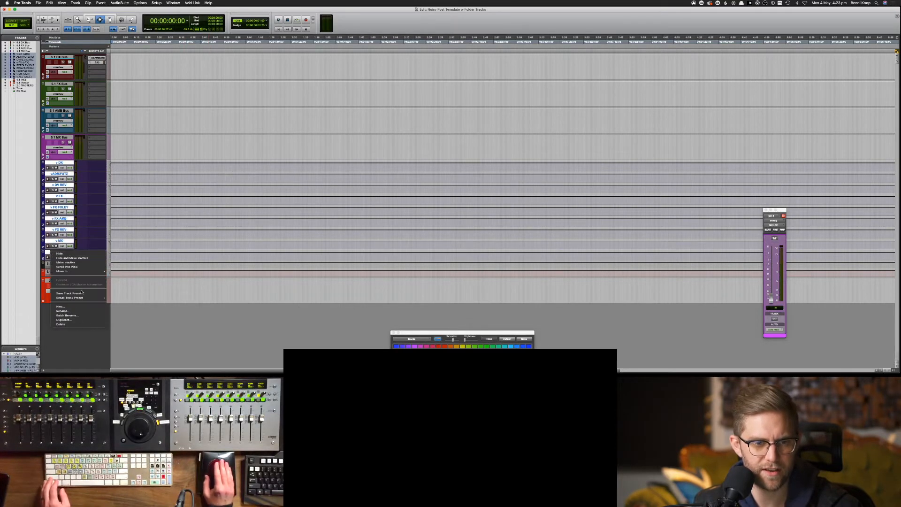
mouse_move(87, 271)
click(121, 272)
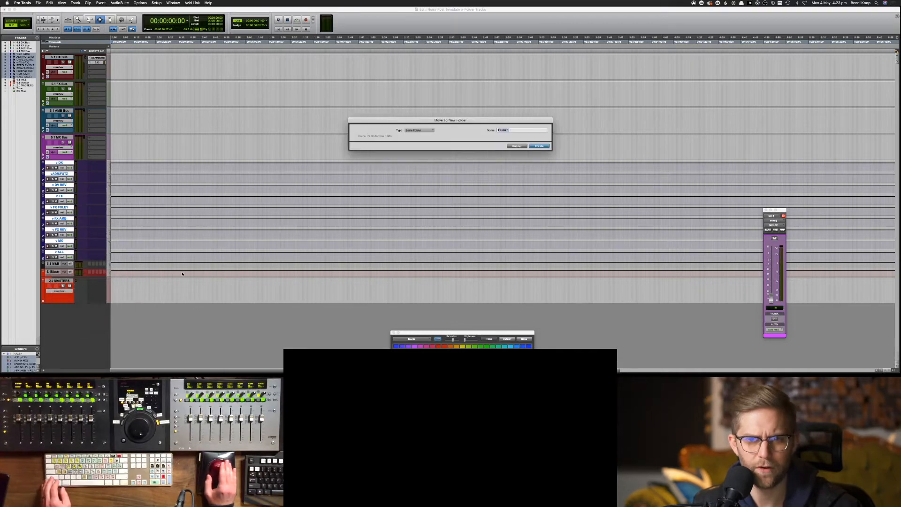
text(VCAs)
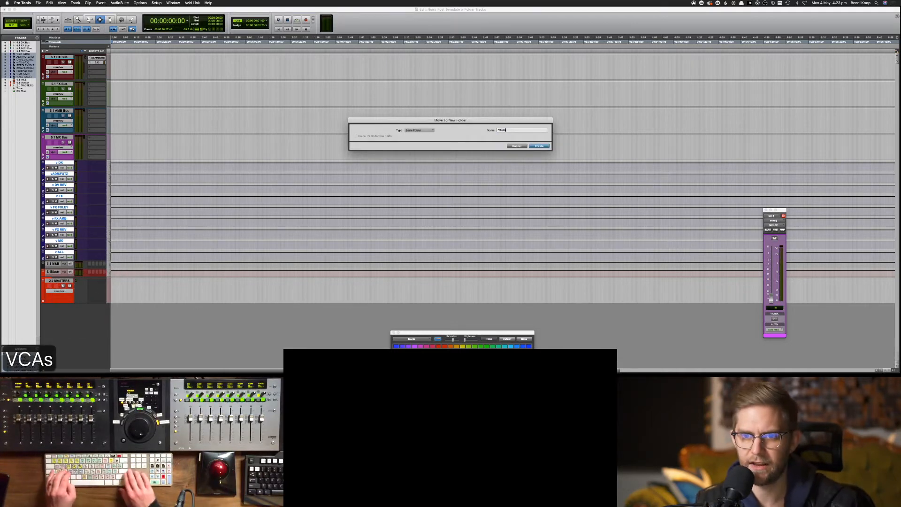
key(Return)
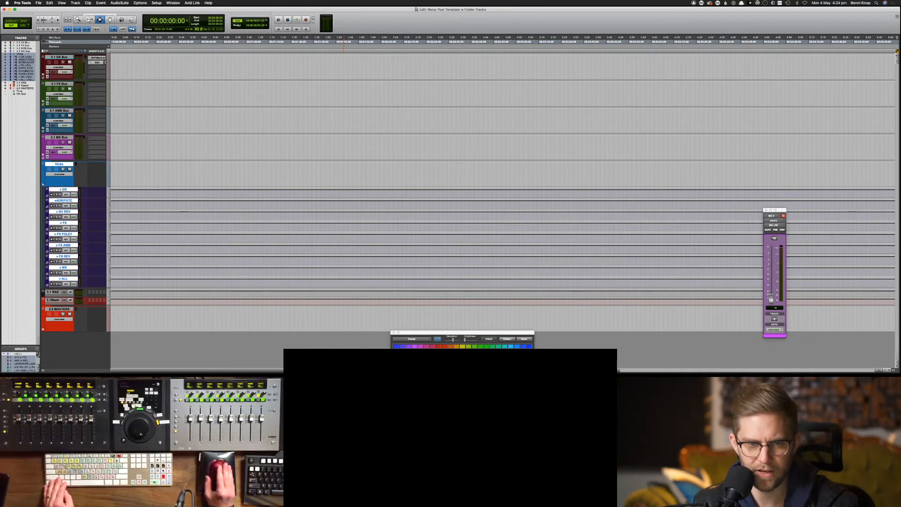
Colour the VCAs folder dark purple, collapse it, enlarge all tracks, and switch to the Mix window
click(408, 347)
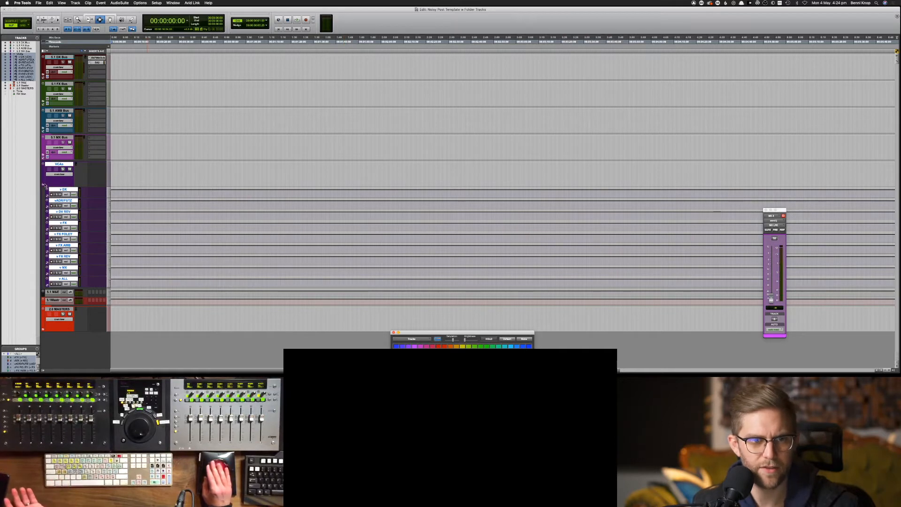
click(44, 185)
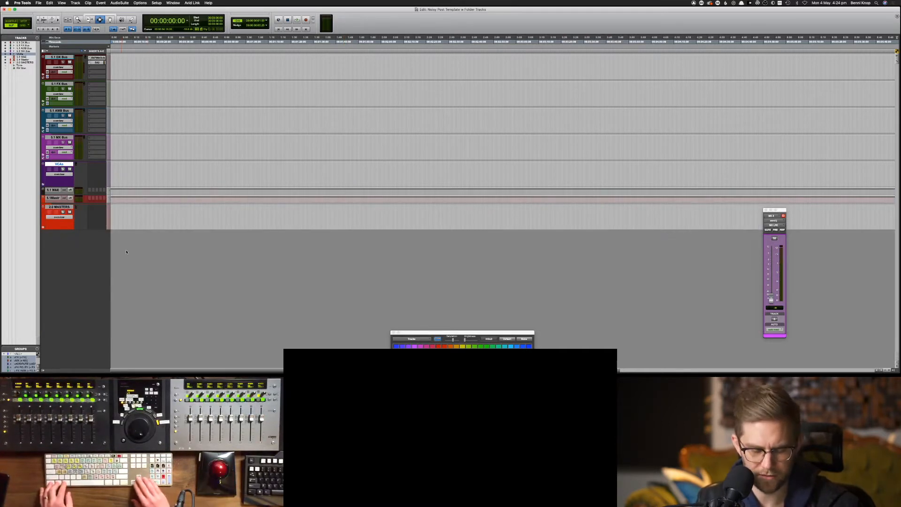
key(ctrl+alt+super+Up)
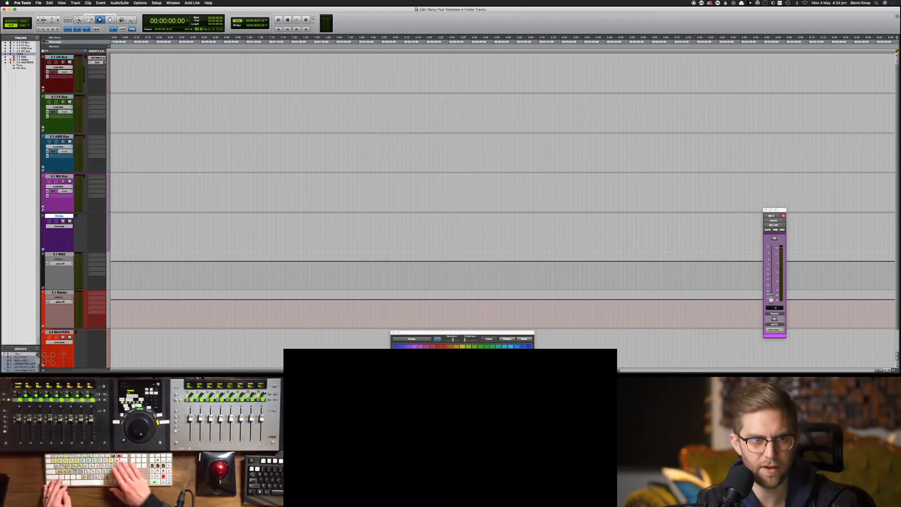
key(super+equal)
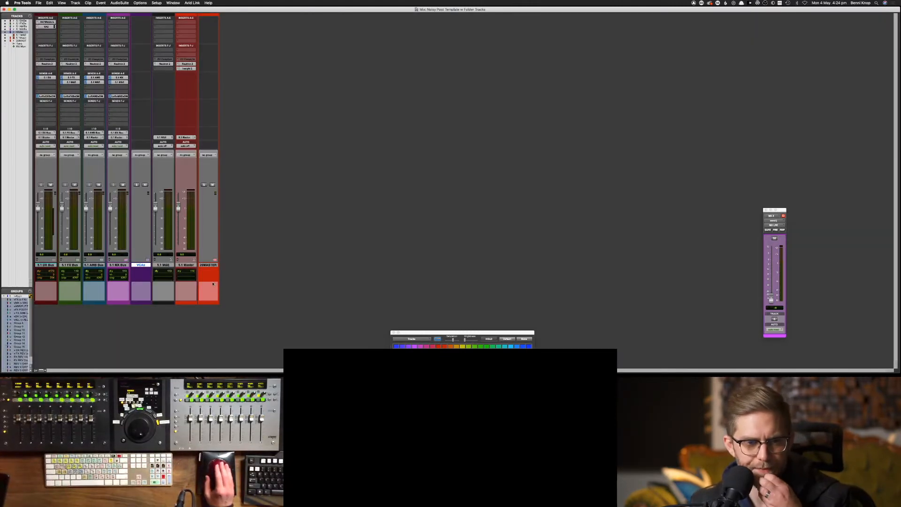
click(50, 266)
click(53, 260)
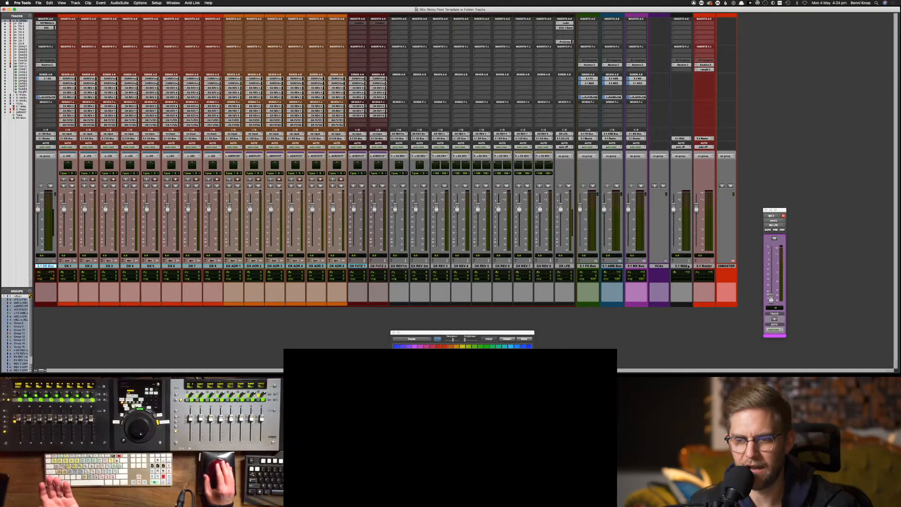
key(super+equal)
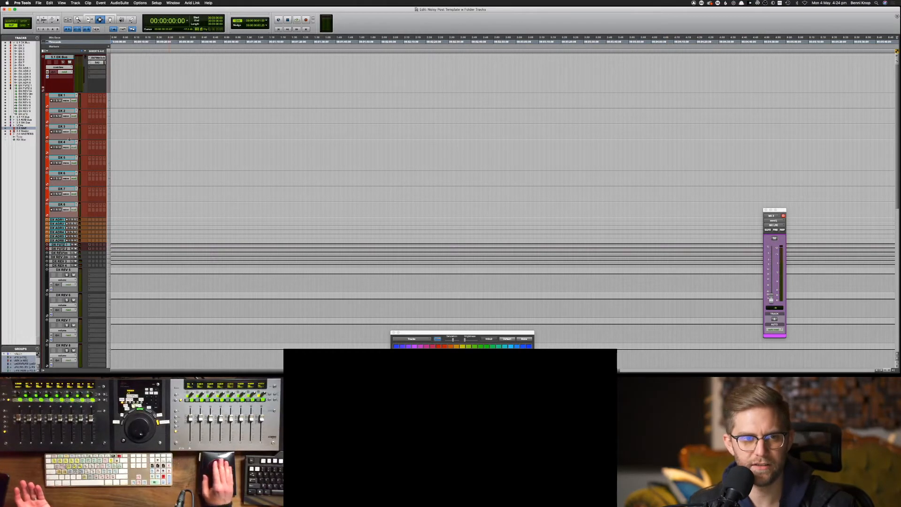
key(super+equal)
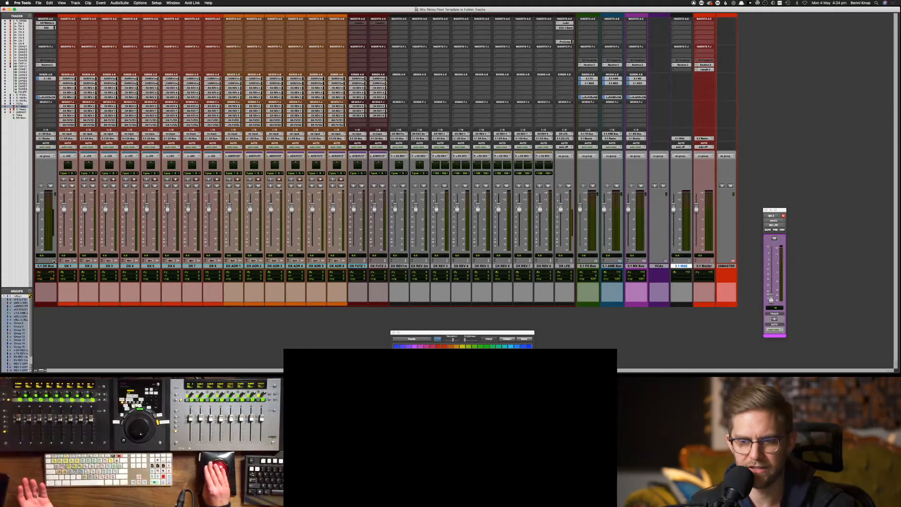
click(53, 261)
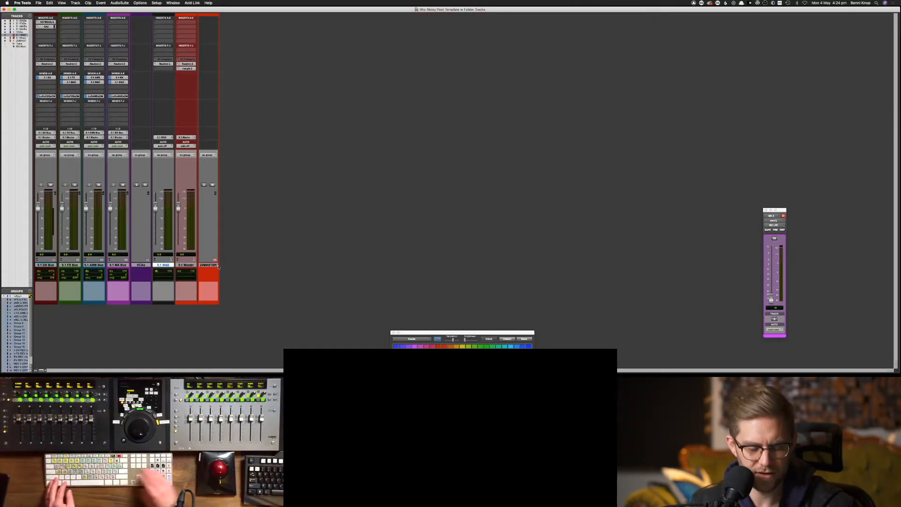
key(super+equal)
key(ctrl+alt+super+Up)
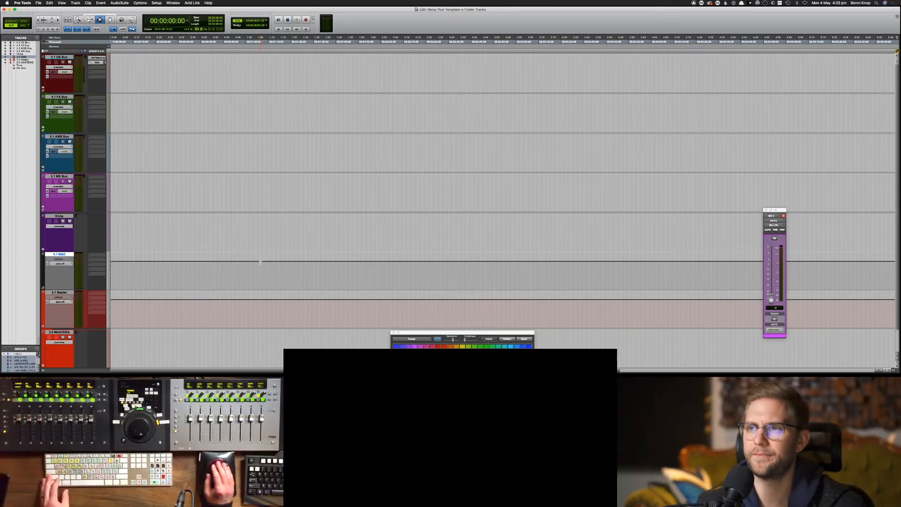
key(super+equal)
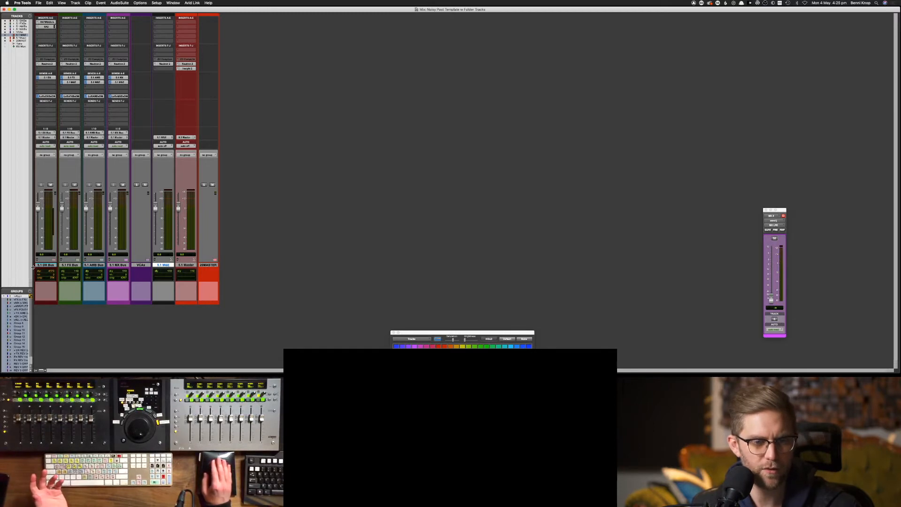
Expand the 2.0 MASTERS folder and move all the LoRo tracks ahead of it in the mixer
drag(33, 266, 44, 266)
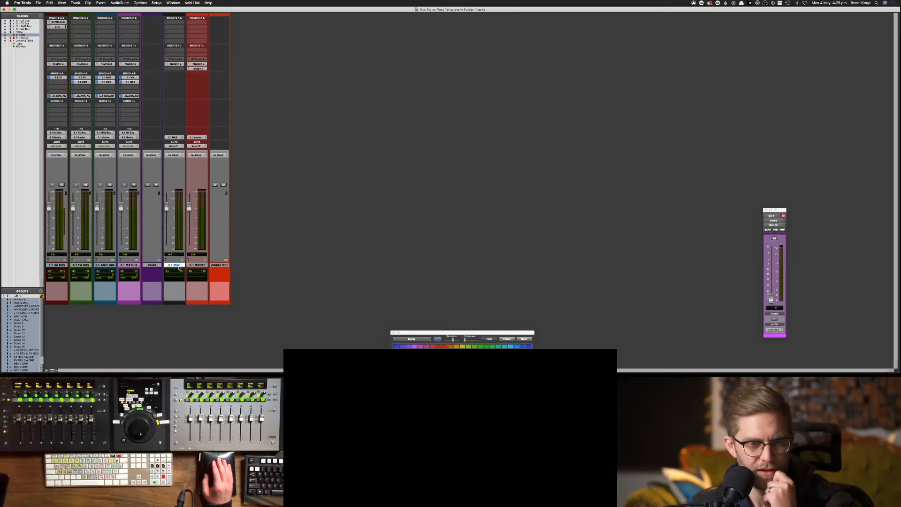
click(198, 265)
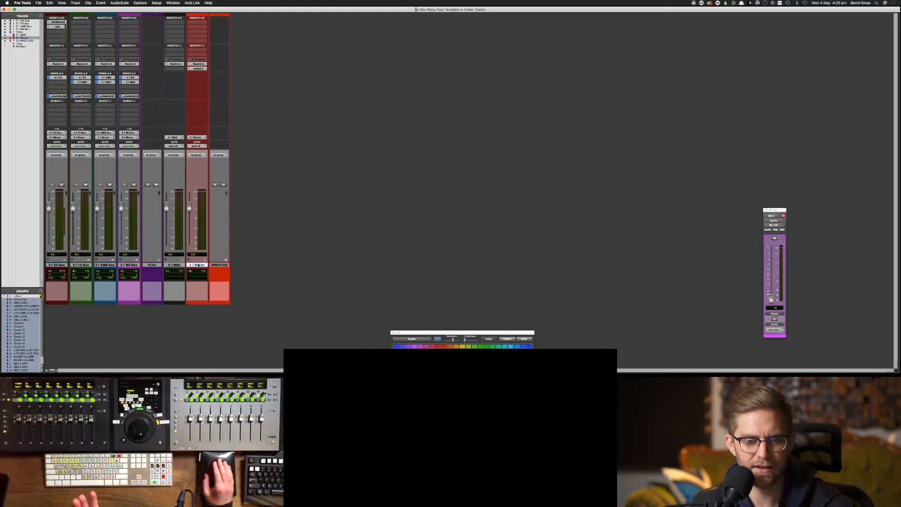
click(226, 260)
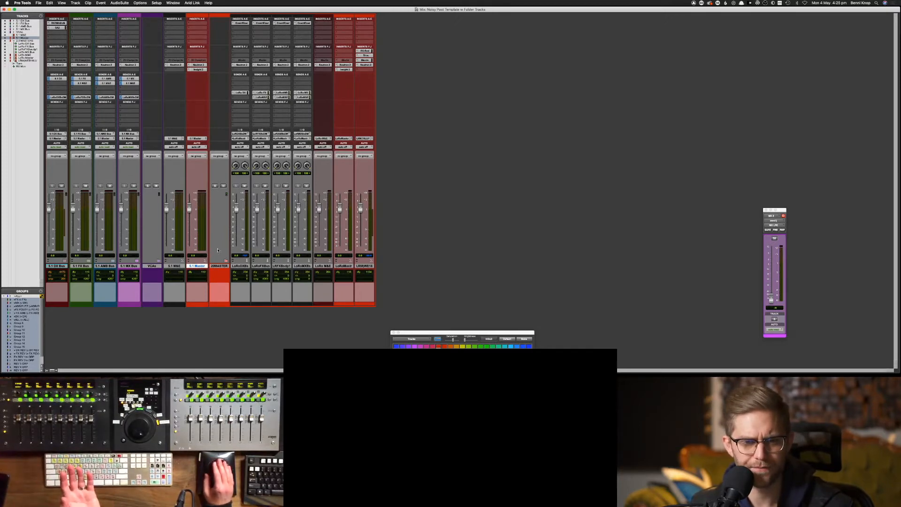
click(225, 266)
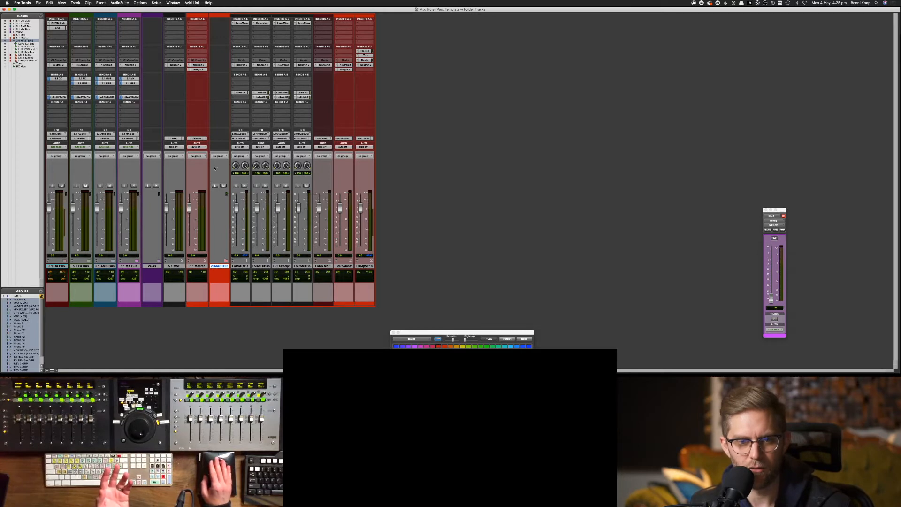
click(240, 266)
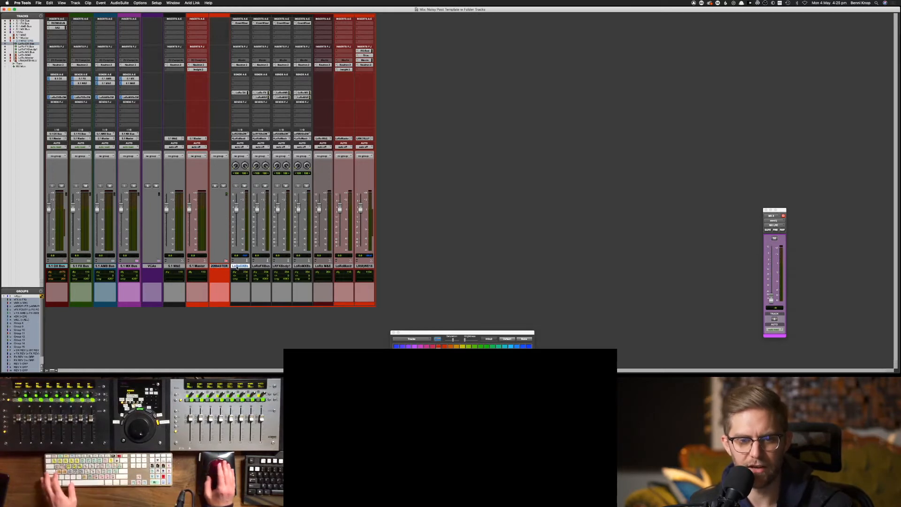
shift+click(346, 266)
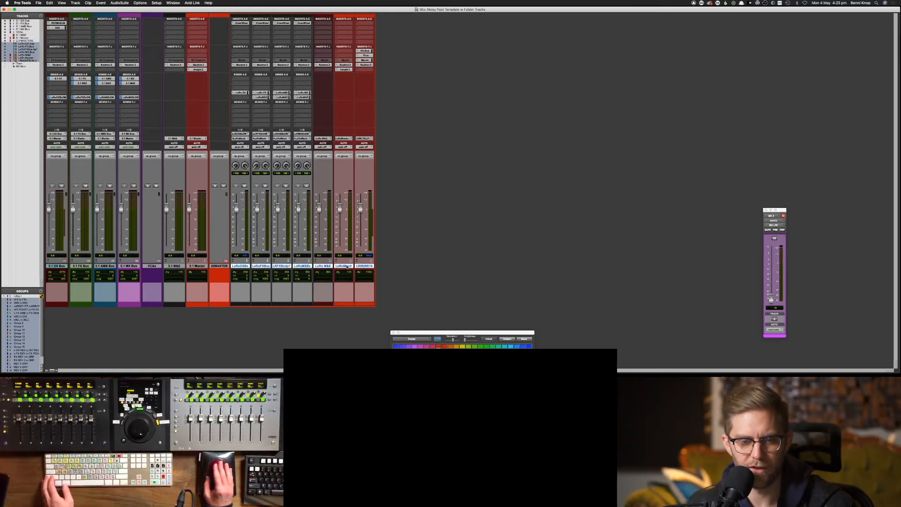
drag(253, 267, 217, 269)
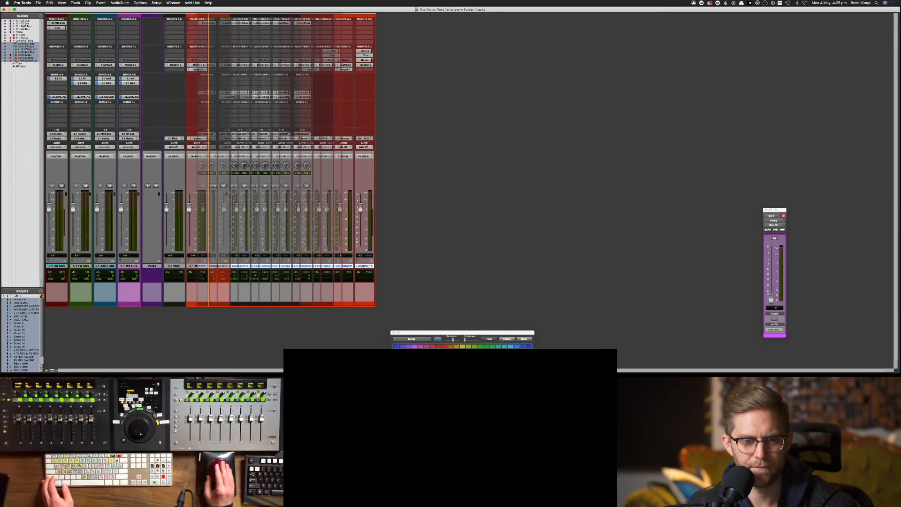
click(101, 2)
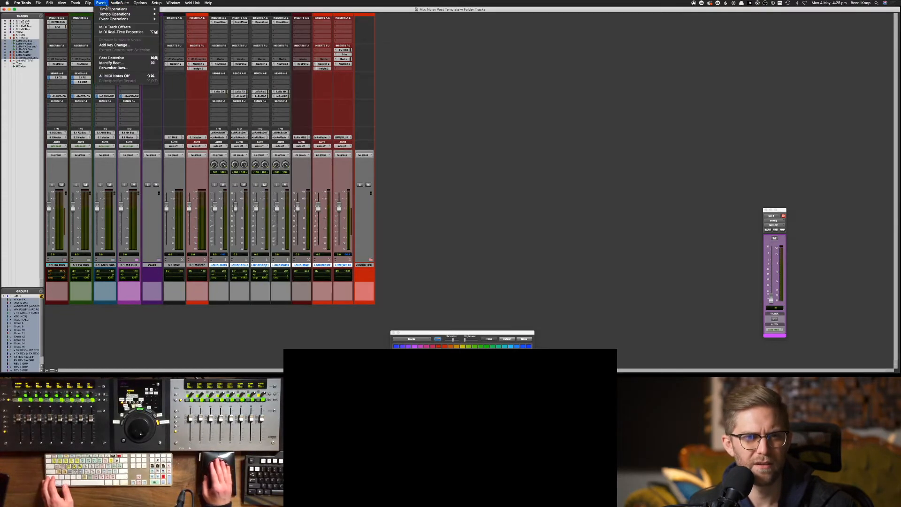
Start and cancel a new track, then select the last LoRo track in the mixer
click(78, 9)
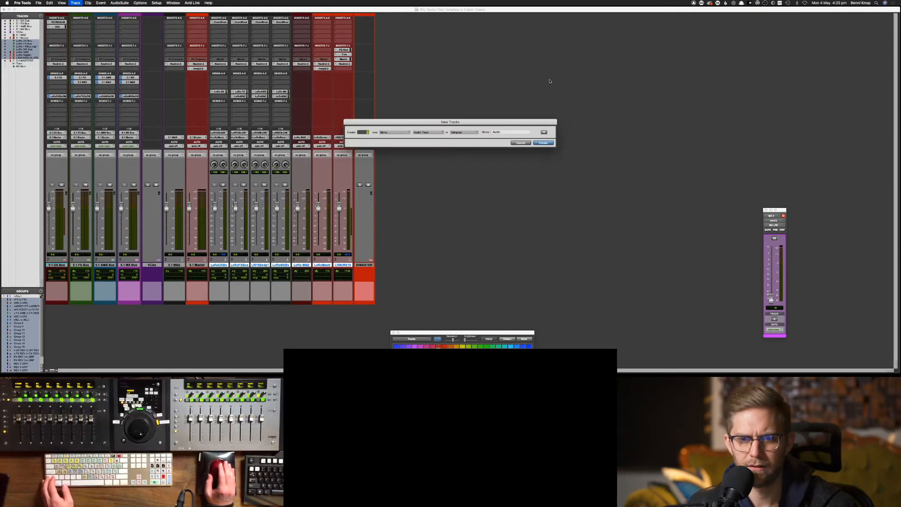
click(430, 132)
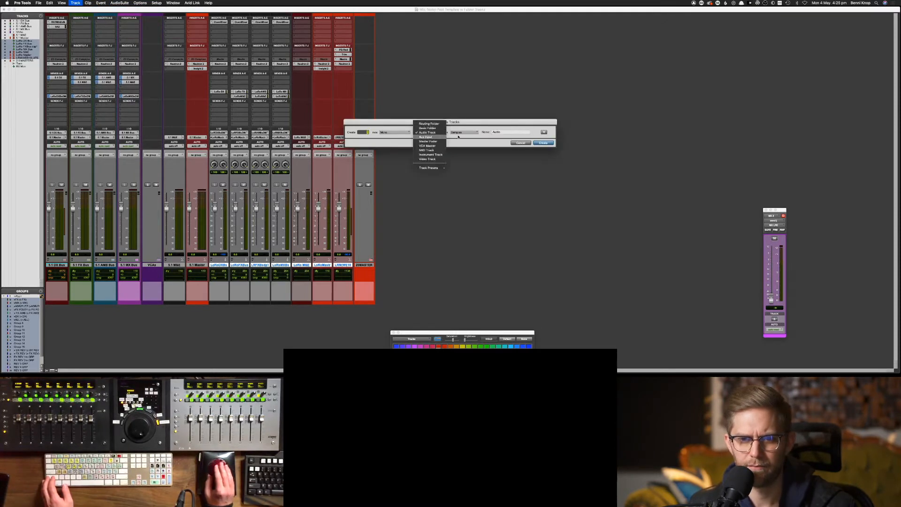
click(525, 144)
click(523, 144)
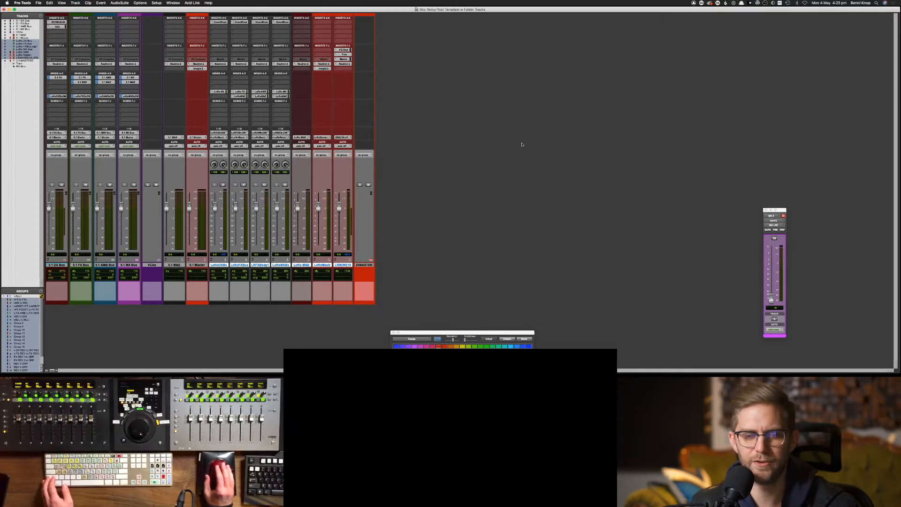
right_click(365, 267)
click(328, 276)
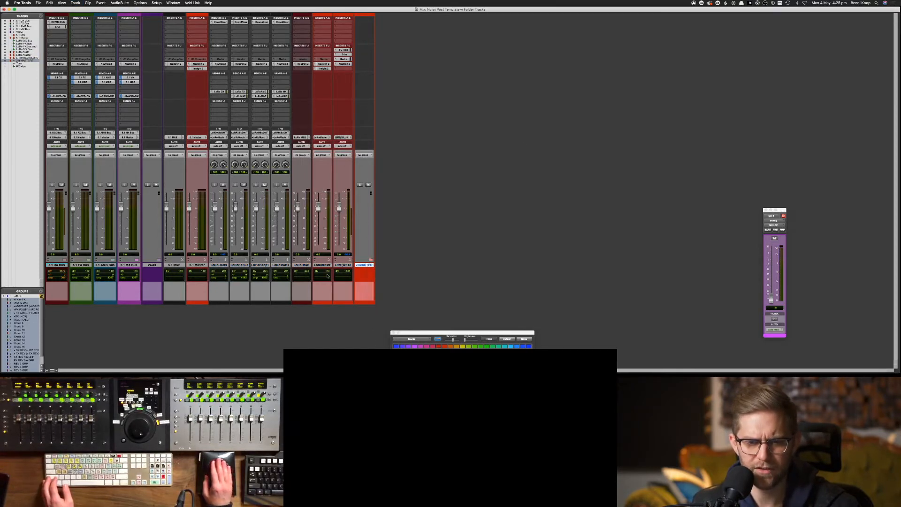
click(334, 265)
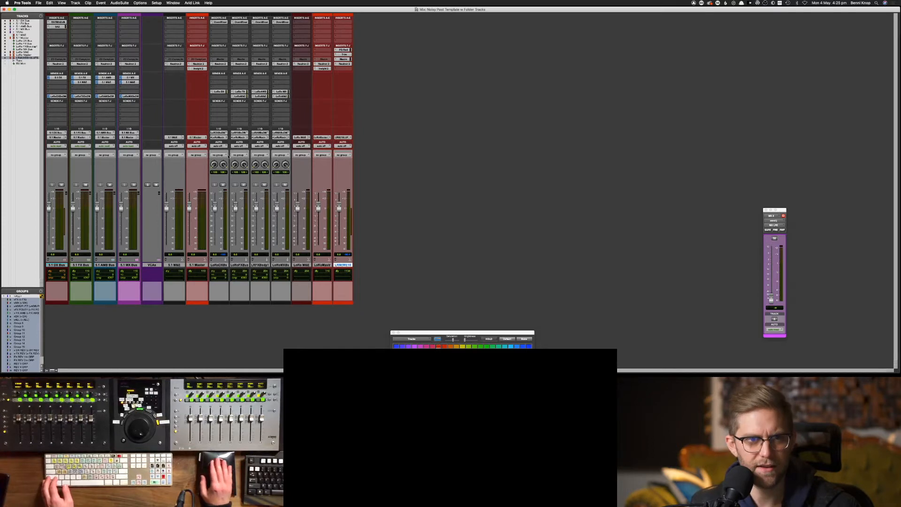
Create a new LCR routing folder track named '2.0 Master'
click(74, 3)
key(cmd+shift+n)
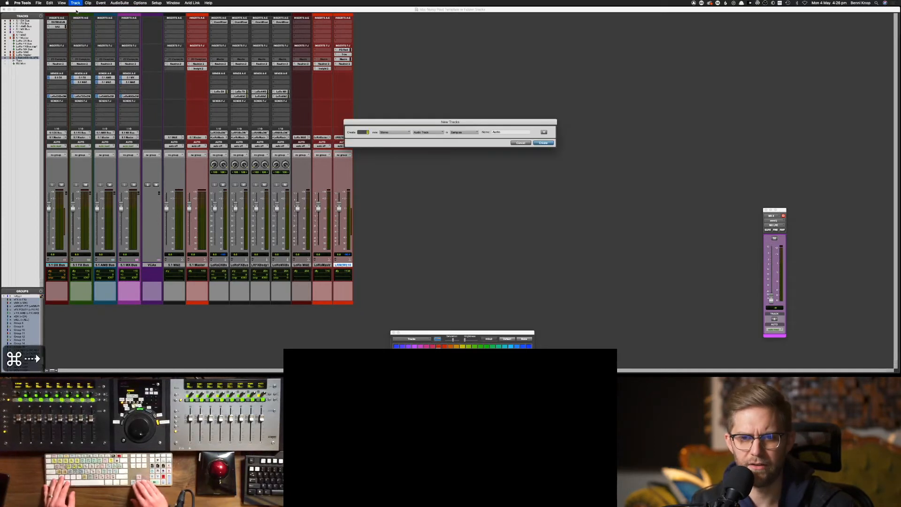
key(super+Down)
key(super+Down)
key(super+Down)
key(super+Up)
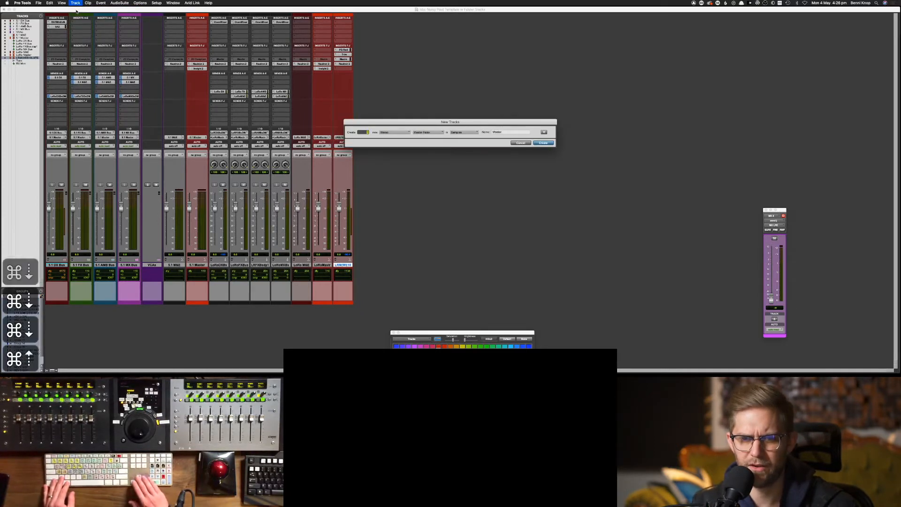
key(super+Up)
key(super+Up)
key(super+Up)
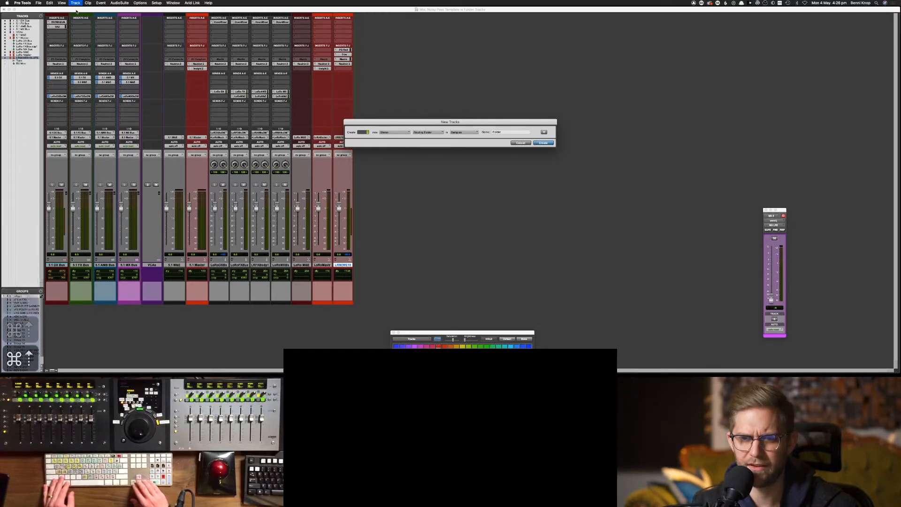
key(super+Right)
key(Tab)
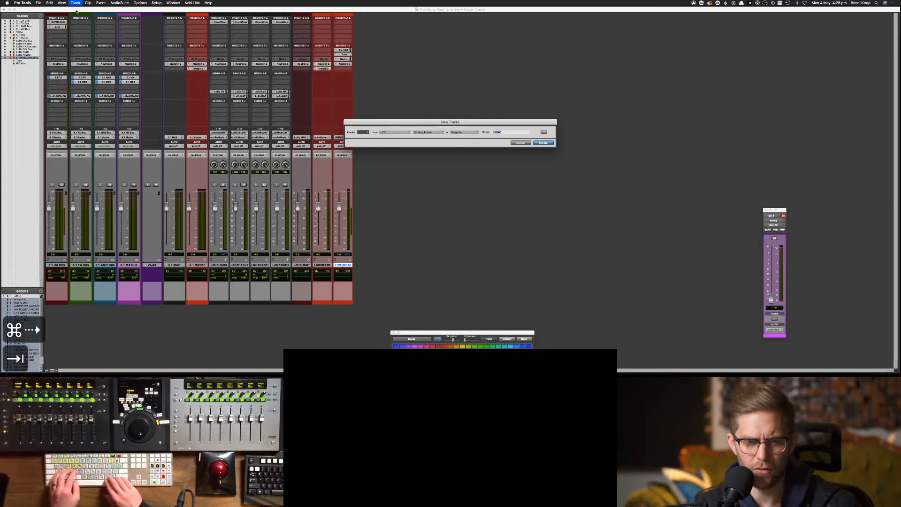
text(Loro)
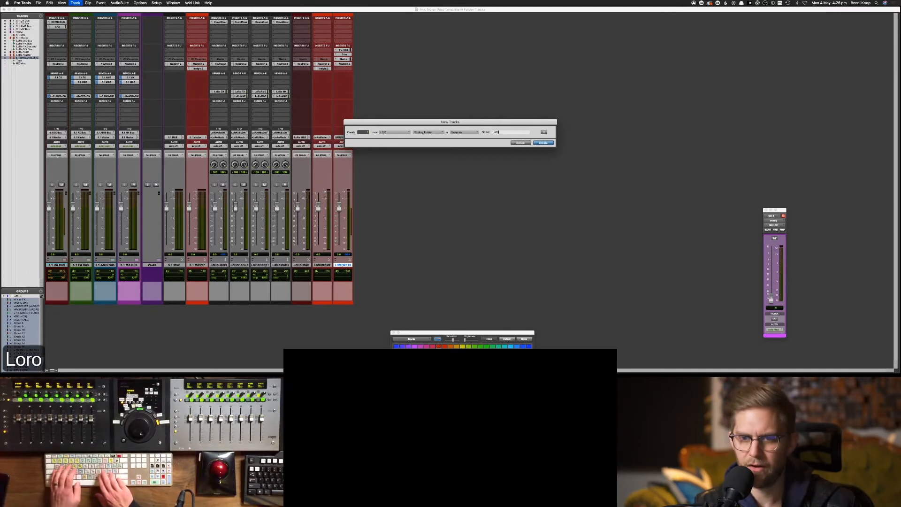
text( M)
key(BackSpace)
key(BackSpace)
key(BackSpace)
key(BackSpace)
text(R)
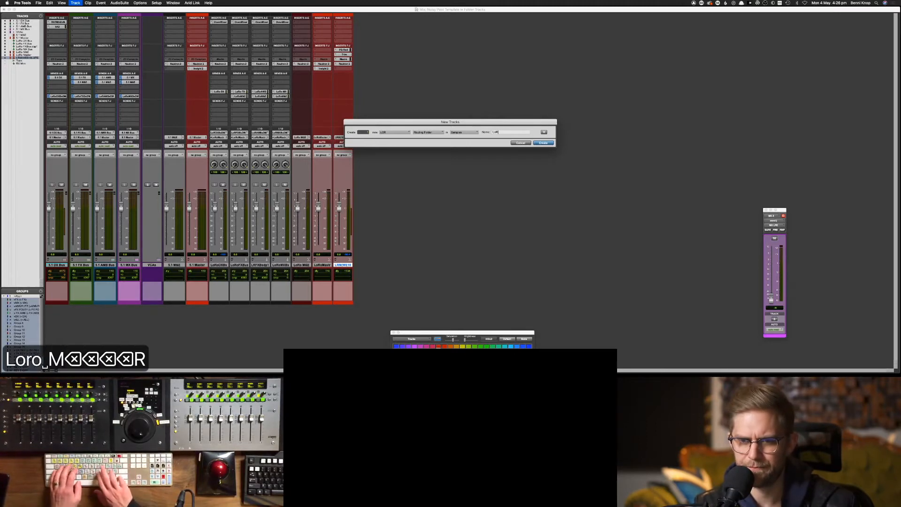
text(o Mast)
key(super+a)
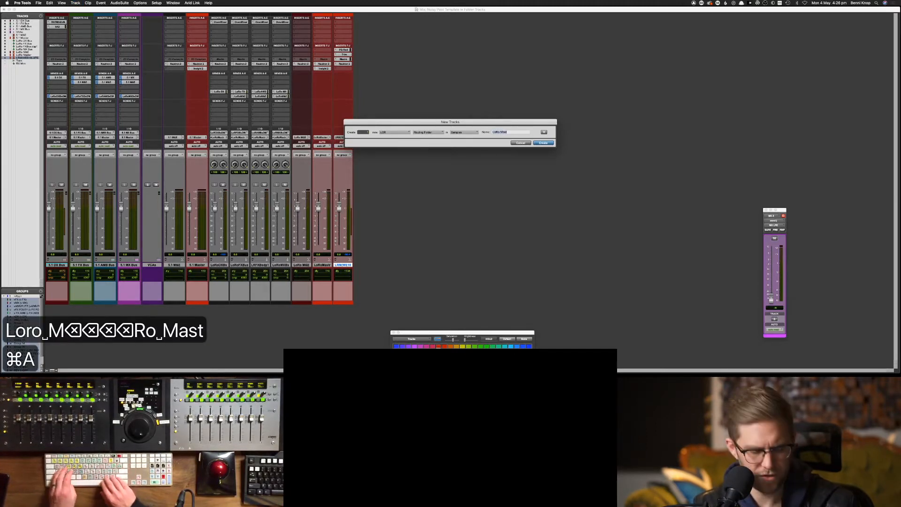
text(2.0)
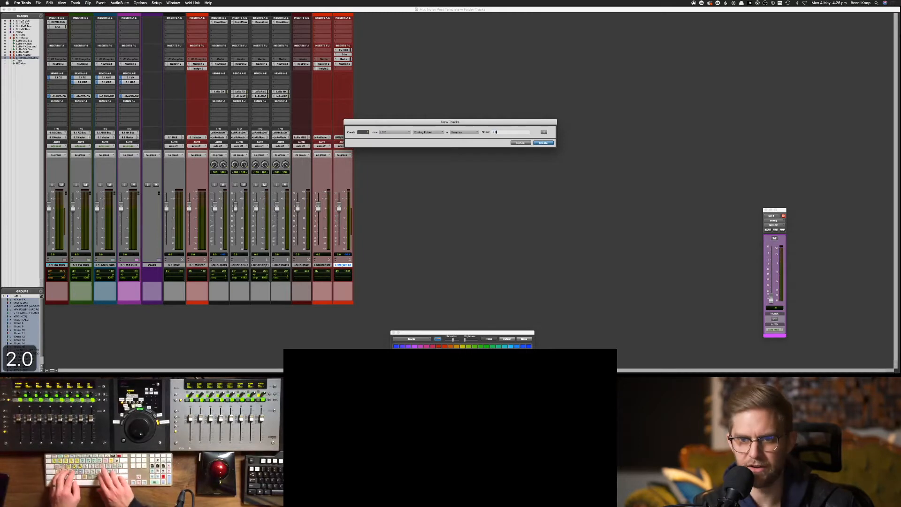
text( Master)
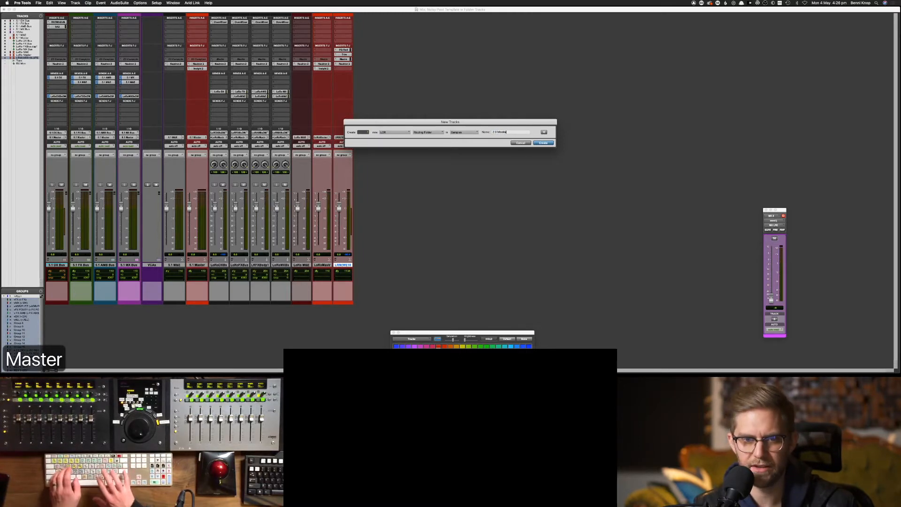
key(Return)
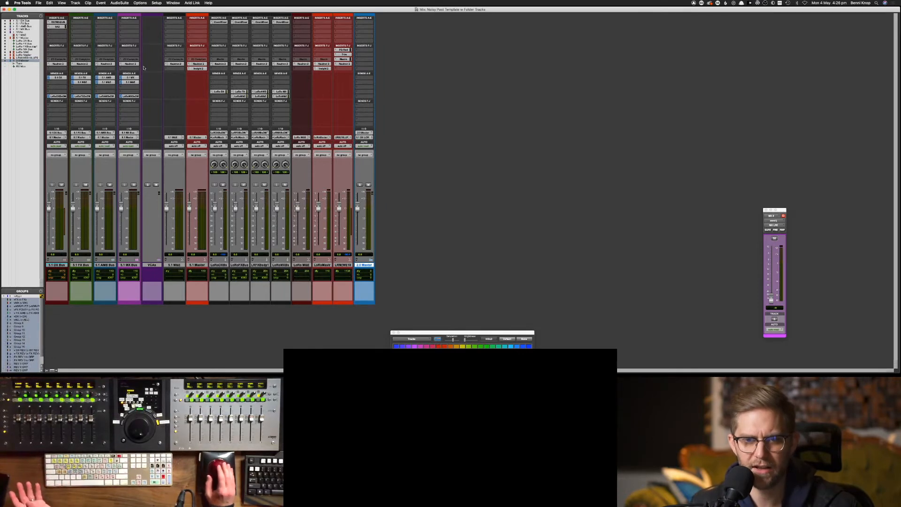
Check the 2.0 Master output routing without changes, then delete the old 2.0 Master track
click(370, 138)
mouse_move(391, 140)
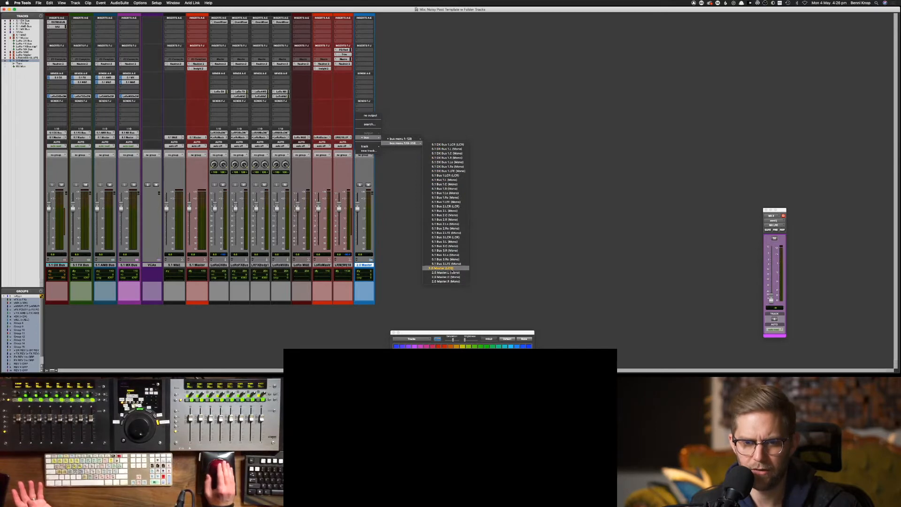
click(469, 267)
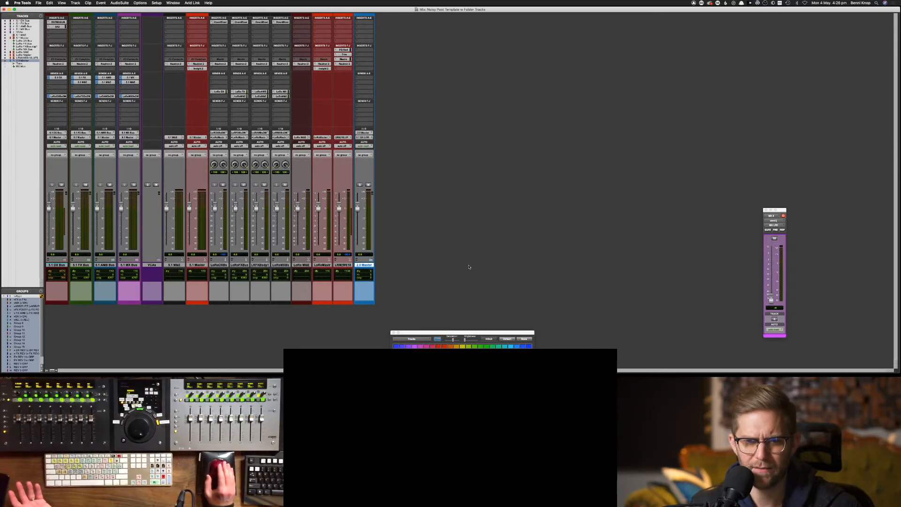
right_click(369, 265)
click(379, 346)
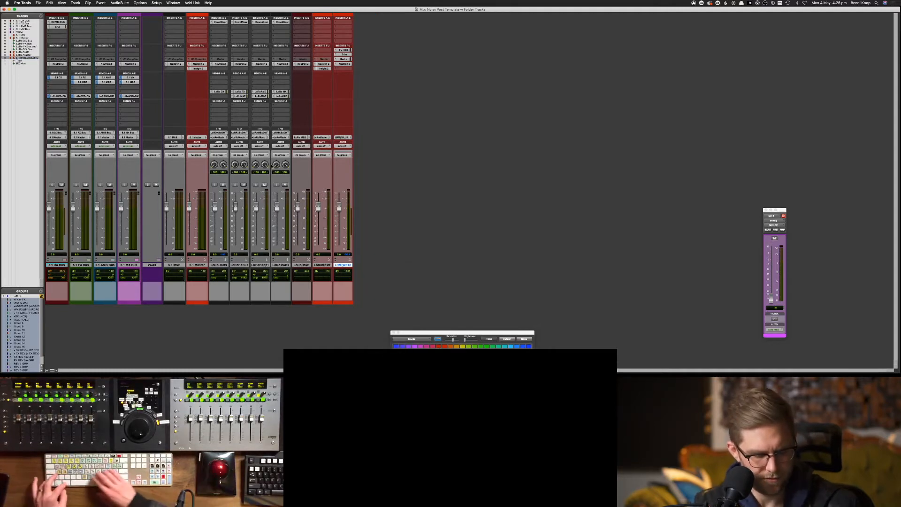
Create a Basic Folder track named '2.0 Master'
key(shift+super+n)
key(super+Right)
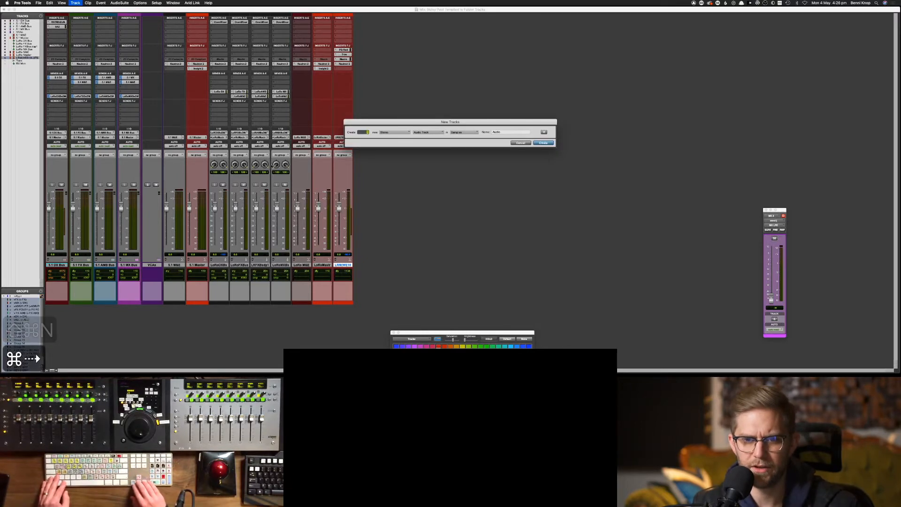
key(super+Down)
key(super+Up)
key(super+Up)
key(super+Up)
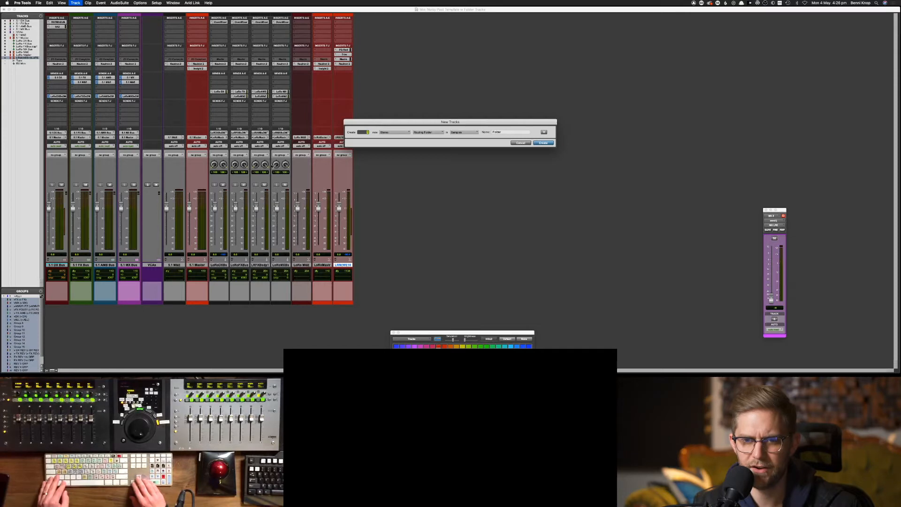
key(Tab)
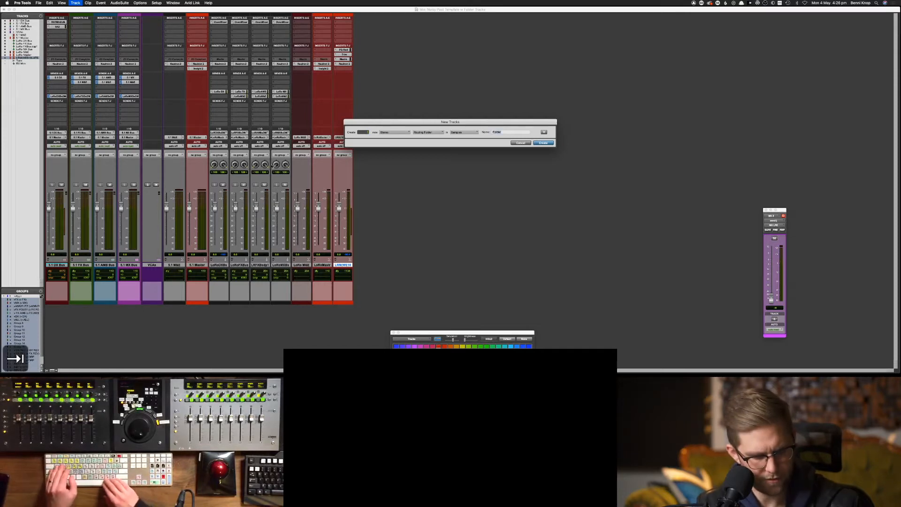
text(2.0)
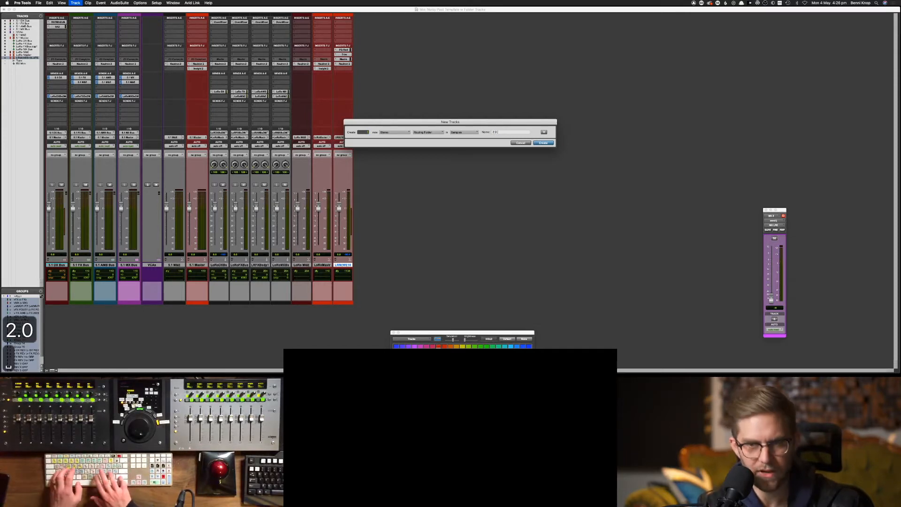
text( Master)
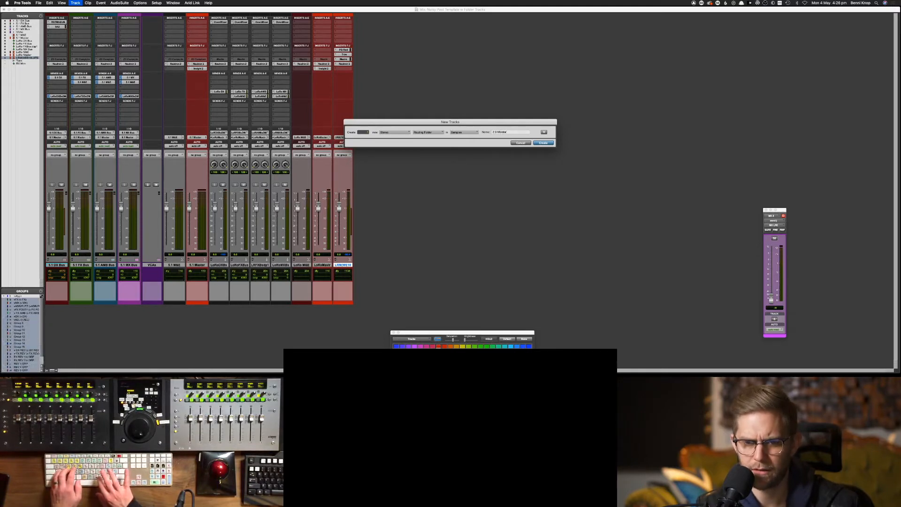
key(Return)
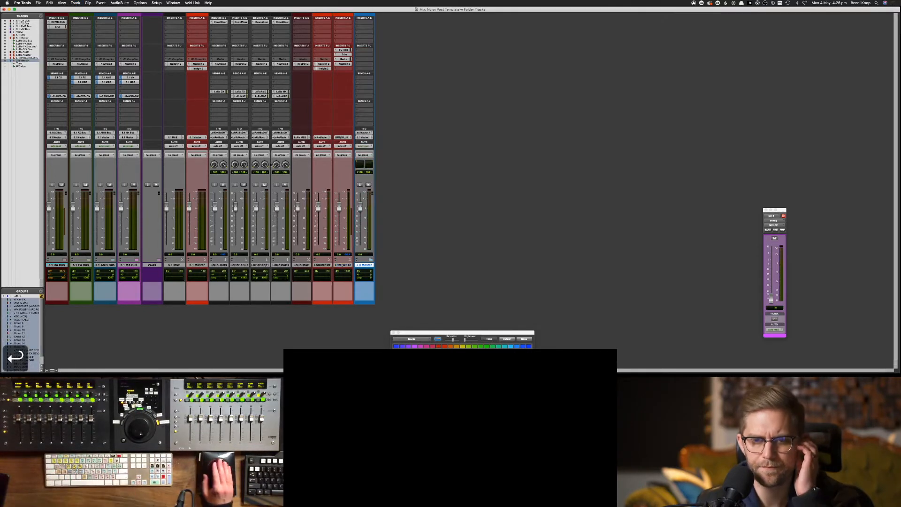
Open Setup > I/O and delete the old 2.0 Master bus
click(156, 3)
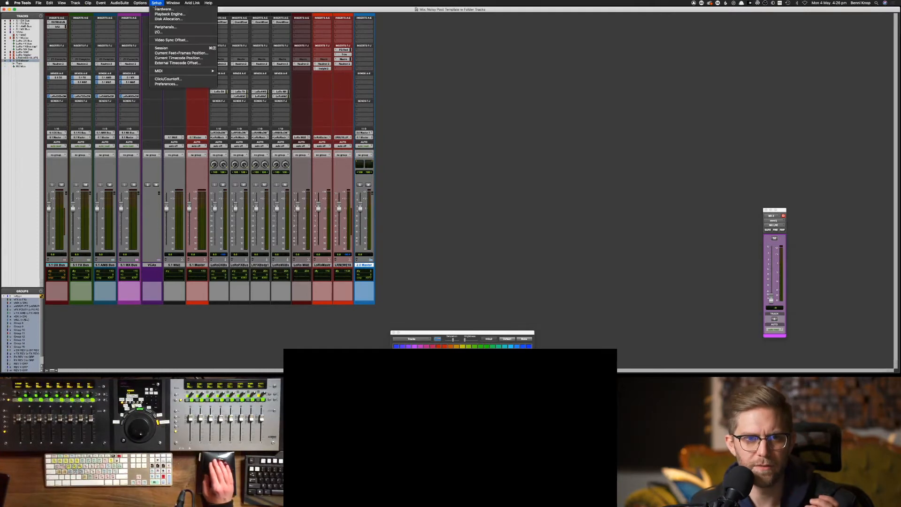
click(165, 33)
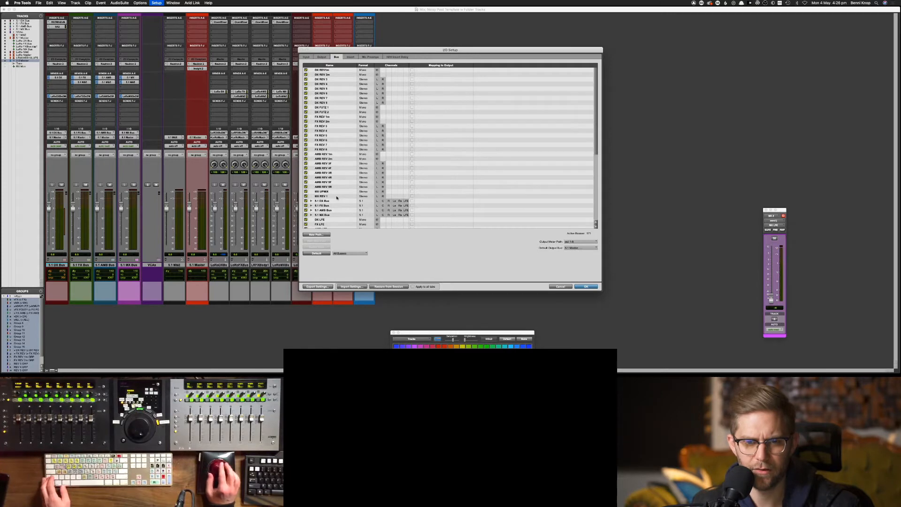
scroll(336, 198, down, 5)
click(323, 222)
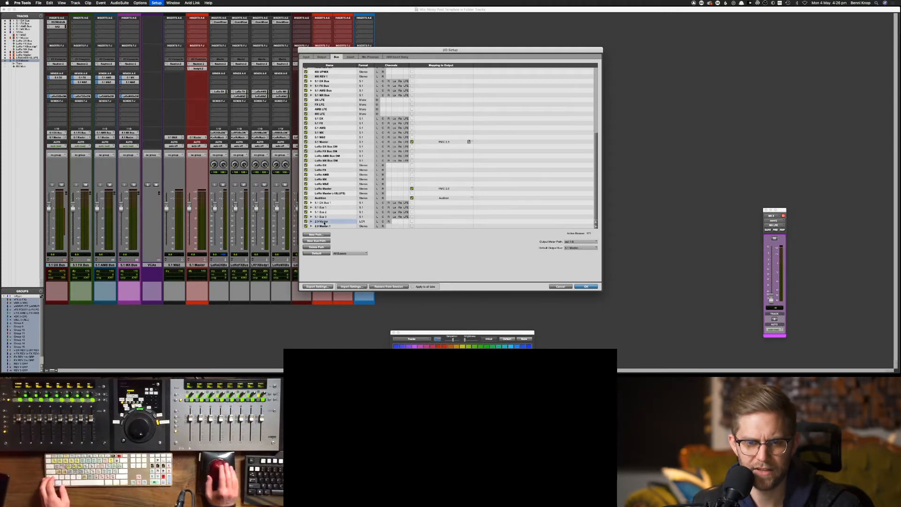
click(317, 248)
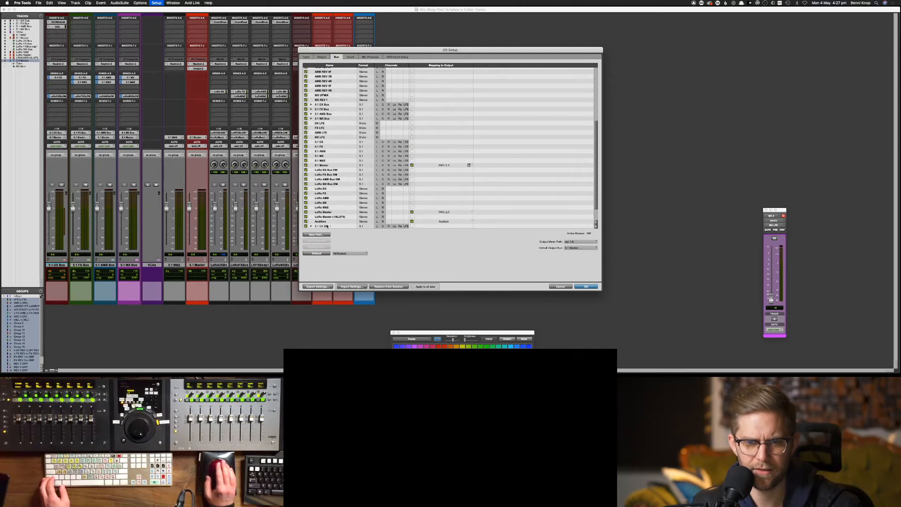
Rename the 2.0 Master.1 bus to '2.0 Master' and move it above LoRo M&E
scroll(326, 222, down, 2)
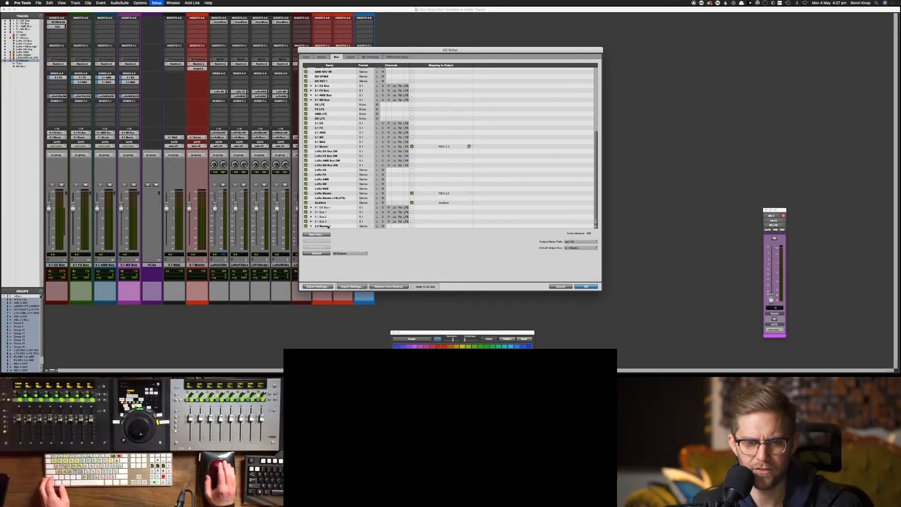
double_click(328, 226)
text(0)
key(Right)
key(super+z)
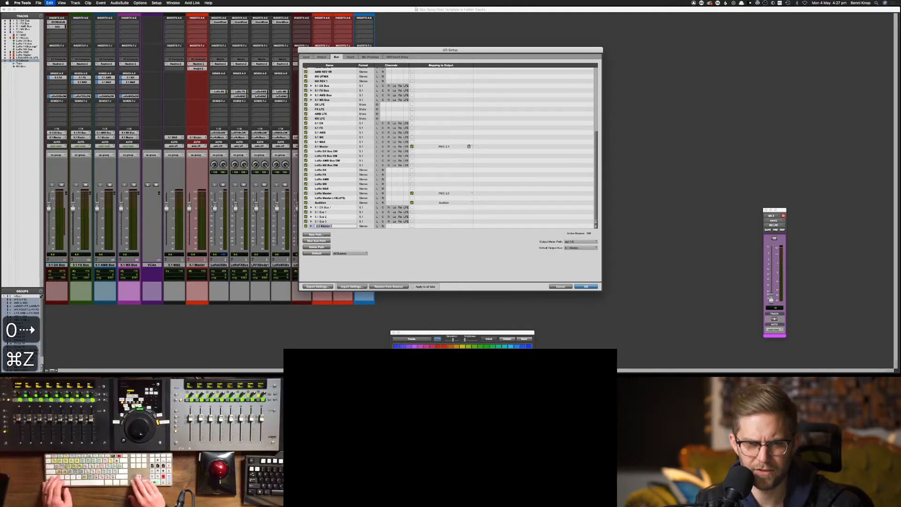
key(BackSpace)
key(BackSpace)
key(Return)
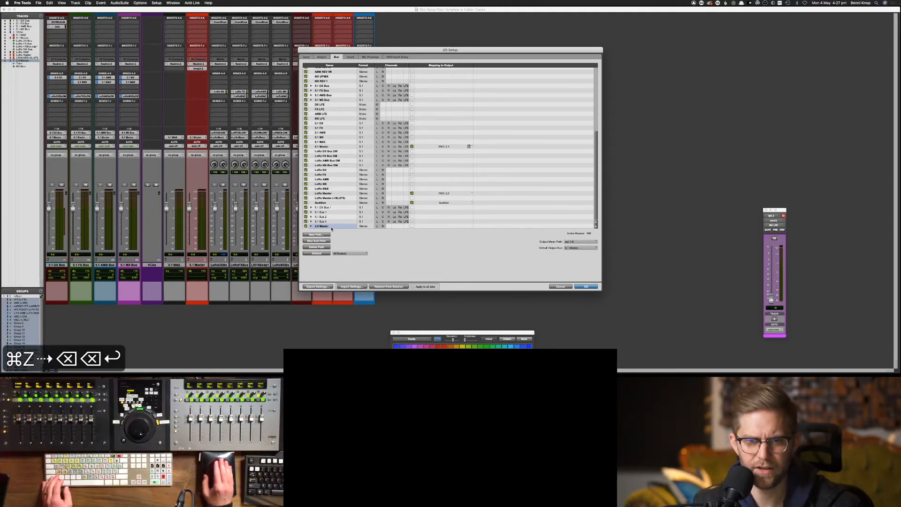
drag(331, 229, 342, 192)
Delete the stray 5.1 Bus 1 and 5.1 DX Bus 1 paths
click(331, 226)
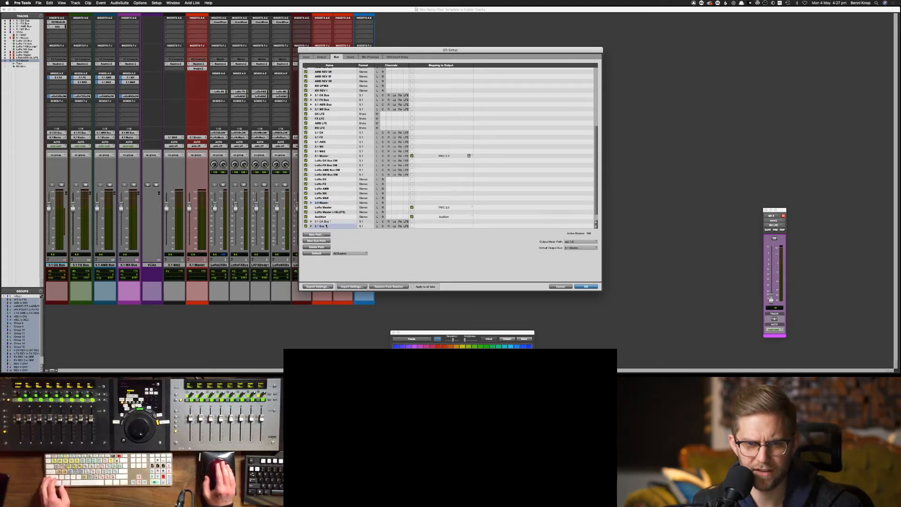
shift+click(331, 221)
click(322, 248)
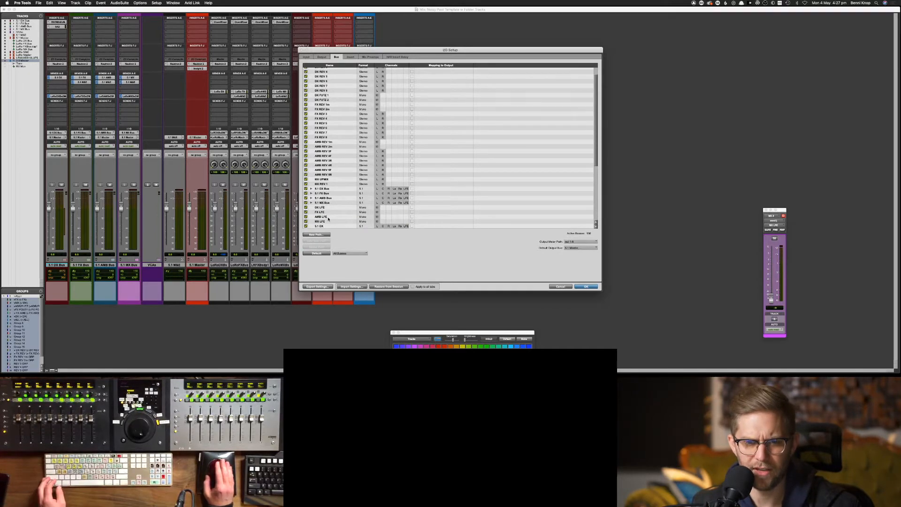
scroll(332, 210, down, 5)
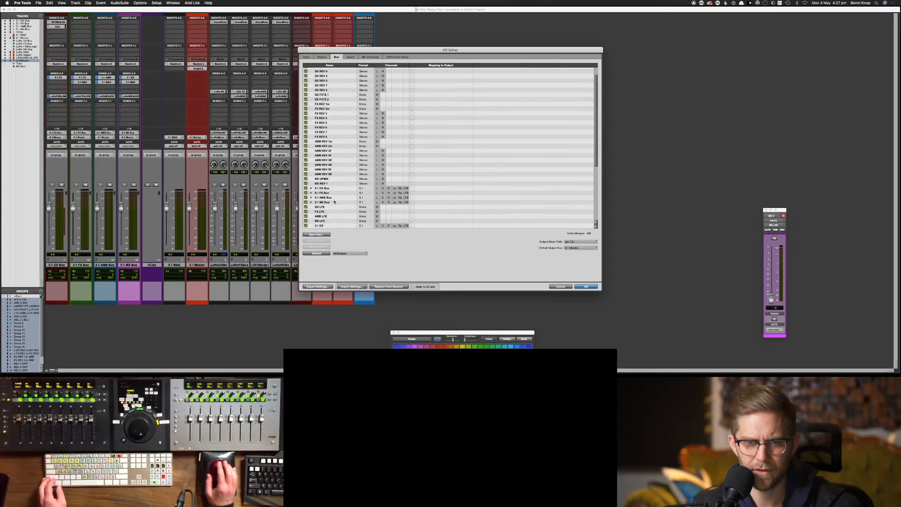
click(326, 203)
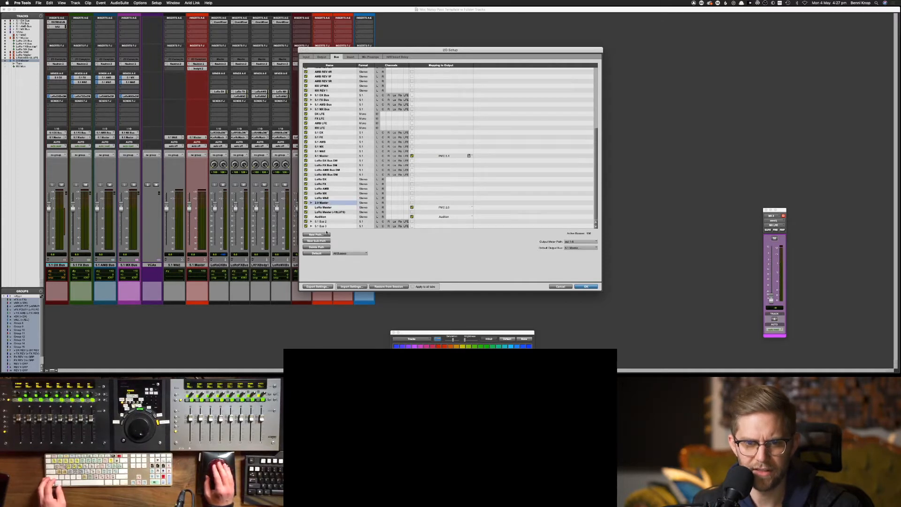
Delete the in-use 2.0 Master bus and rename LoRo Master to '2.0 Master', copying the '2.0' prefix
click(318, 247)
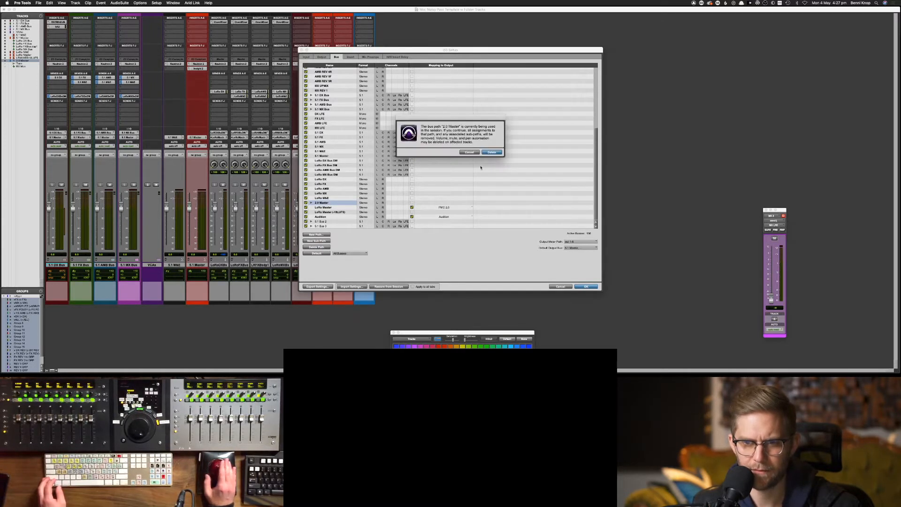
click(491, 152)
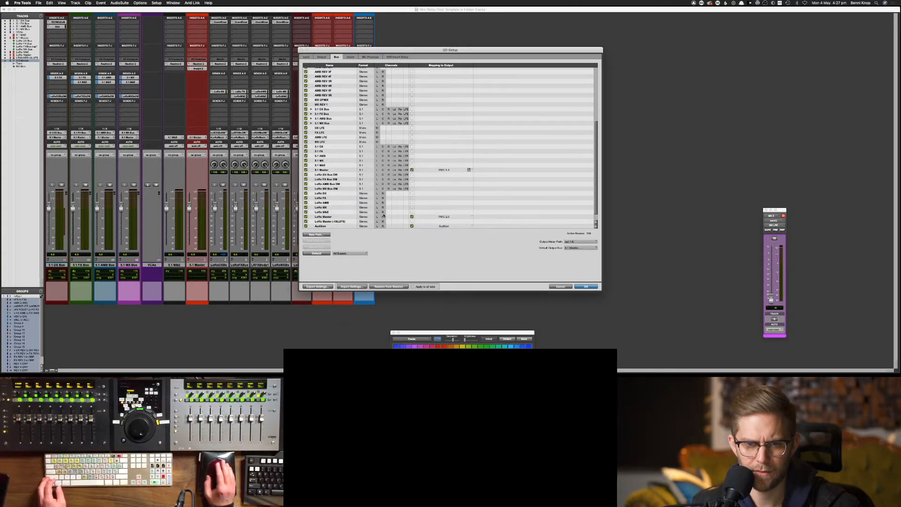
click(331, 216)
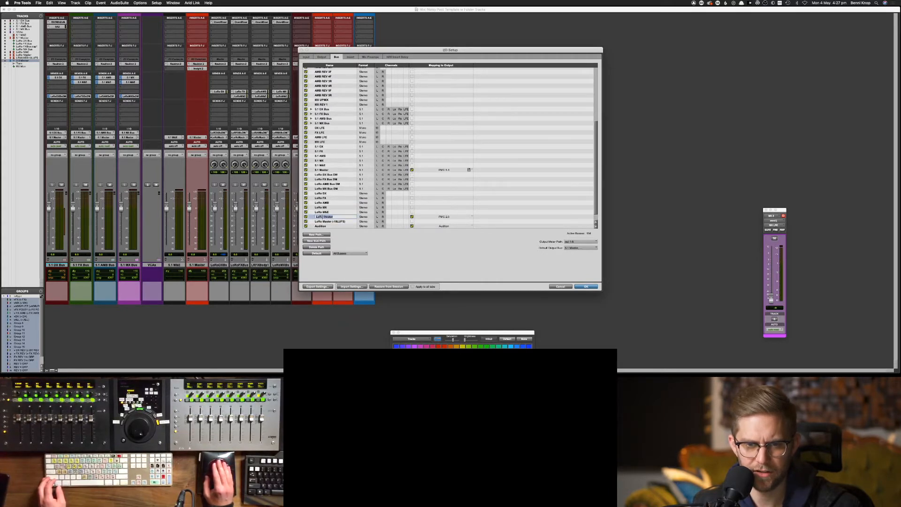
text(2.0)
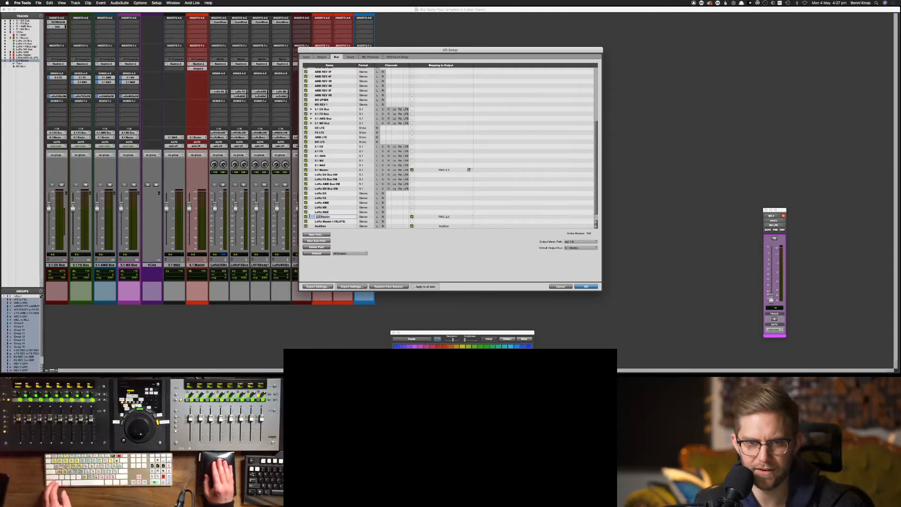
key(super+c)
click(322, 222)
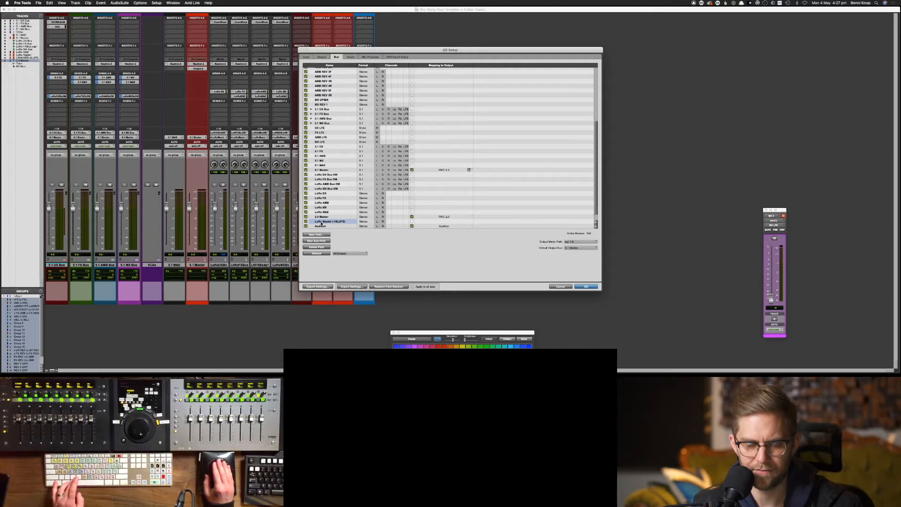
Replace 'LoRo' with '2.0' in the -18LUFS master and the M&E, MX, AMB, FX and DX bus names
key(super+v)
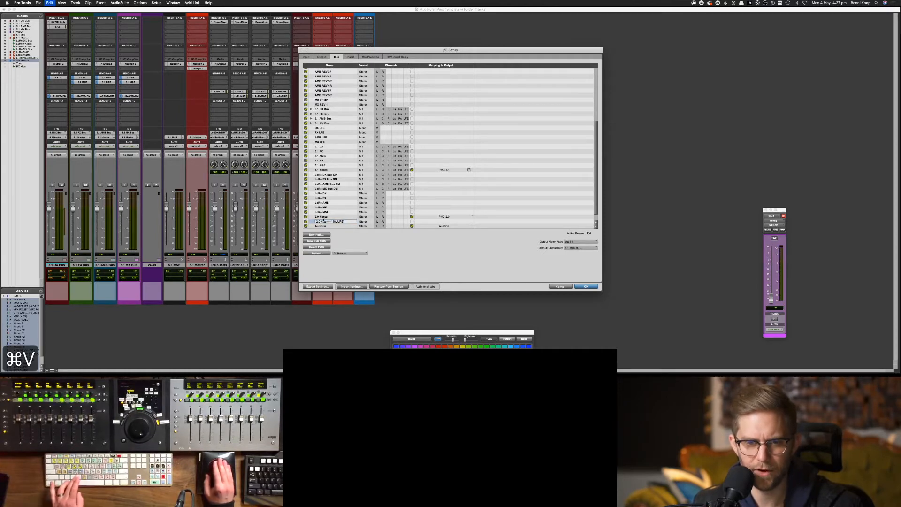
click(323, 212)
double_click(319, 212)
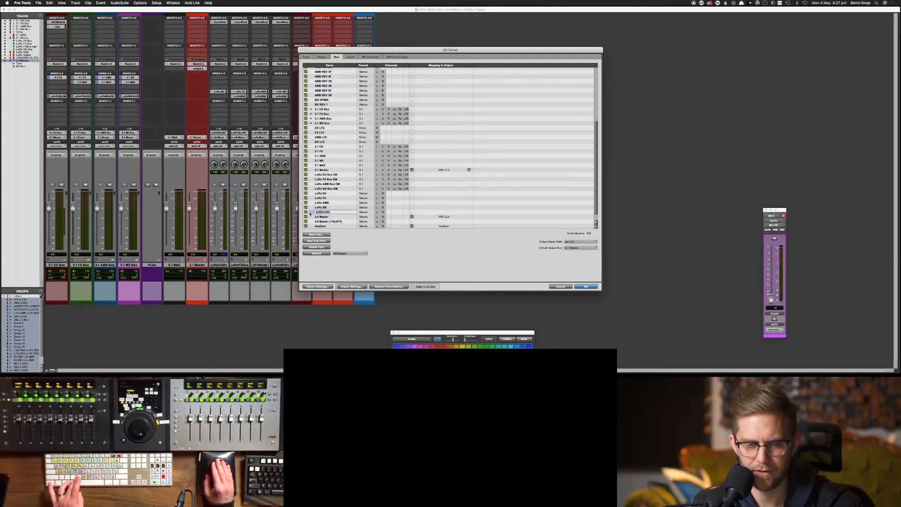
key(super+v)
double_click(319, 208)
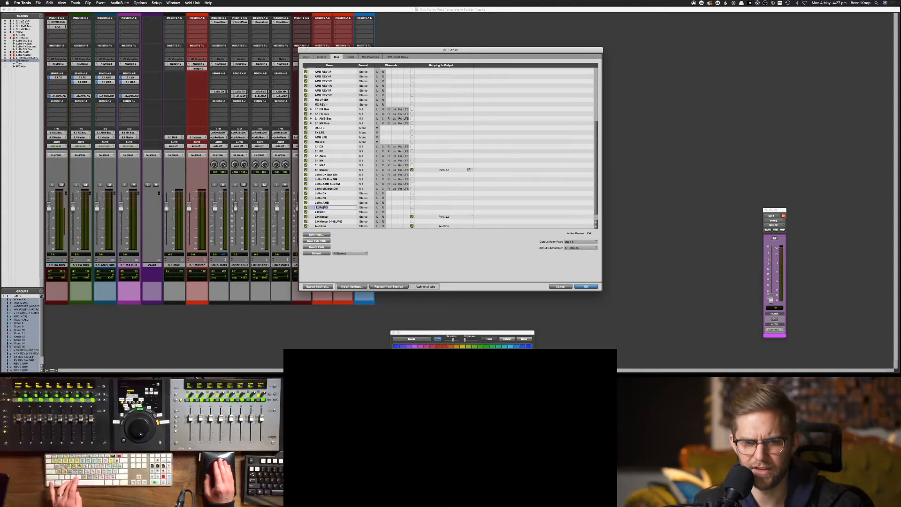
key(super+v)
double_click(322, 202)
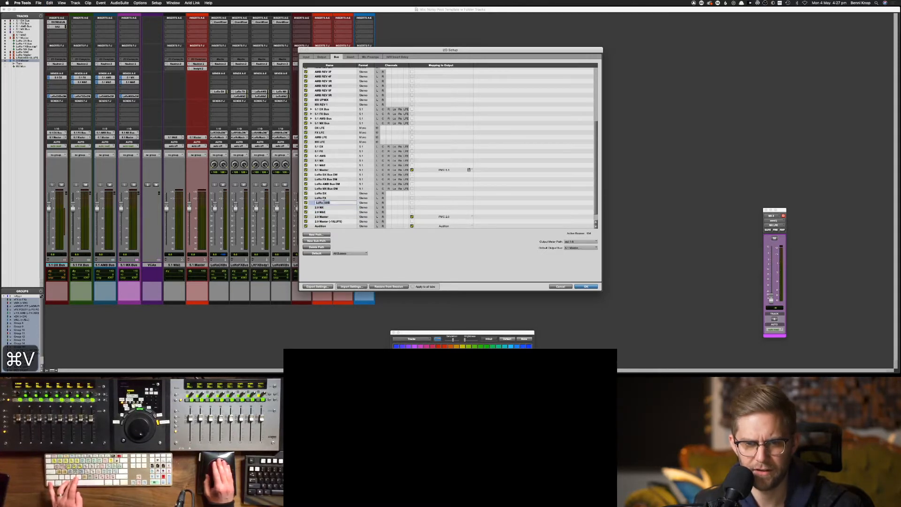
key(super+v)
double_click(319, 198)
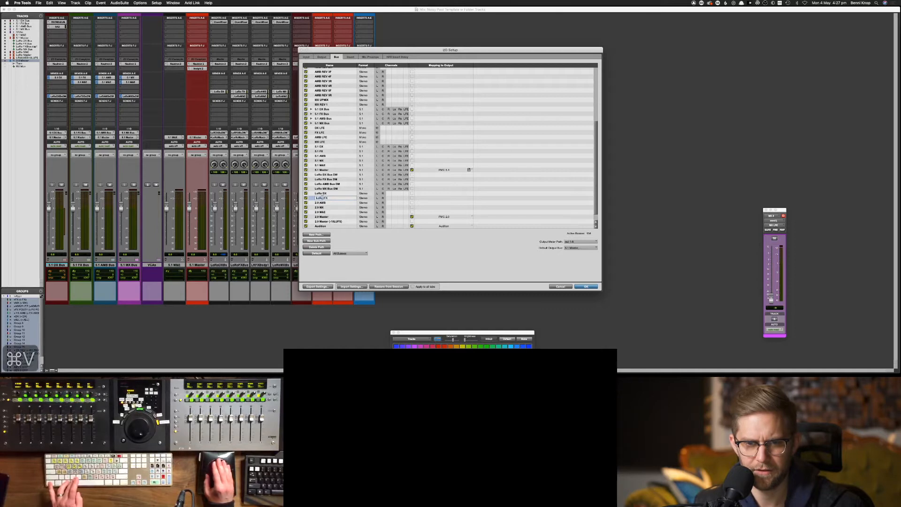
key(super+v)
double_click(320, 193)
key(super+v)
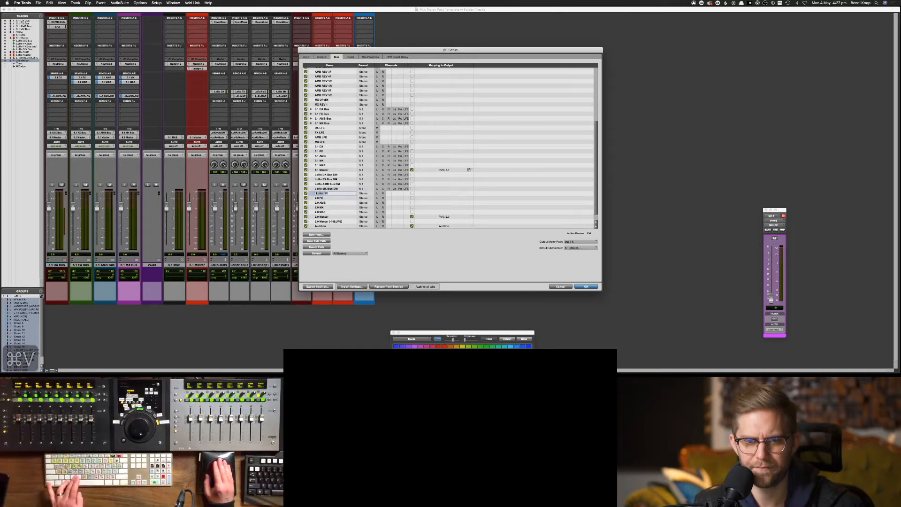
Rename the MX, AMB, FX and DX Bus DM downmix buses with the '2.0' prefix
double_click(319, 188)
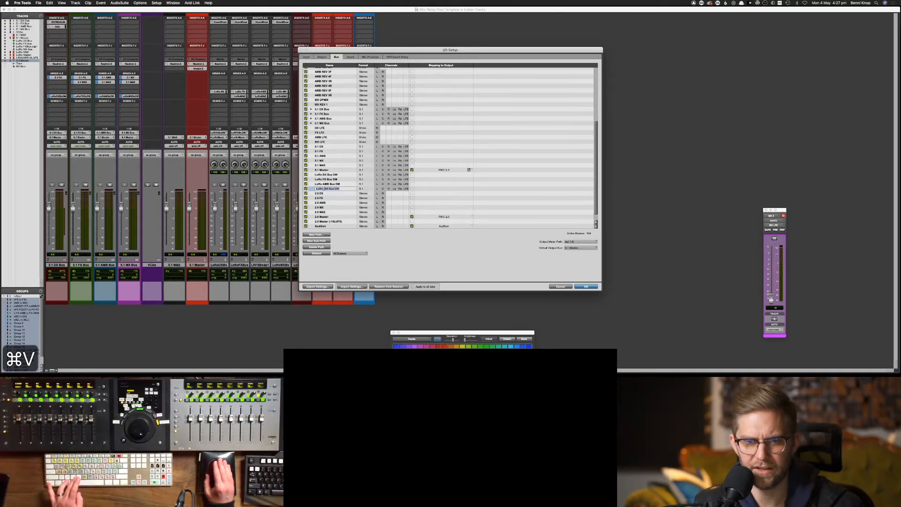
key(super+v)
double_click(320, 183)
key(super+v)
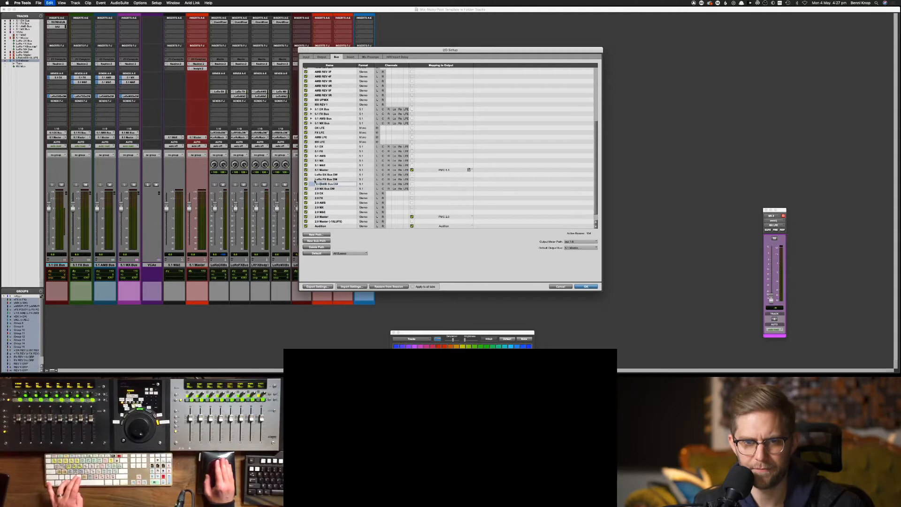
double_click(320, 179)
key(super+v)
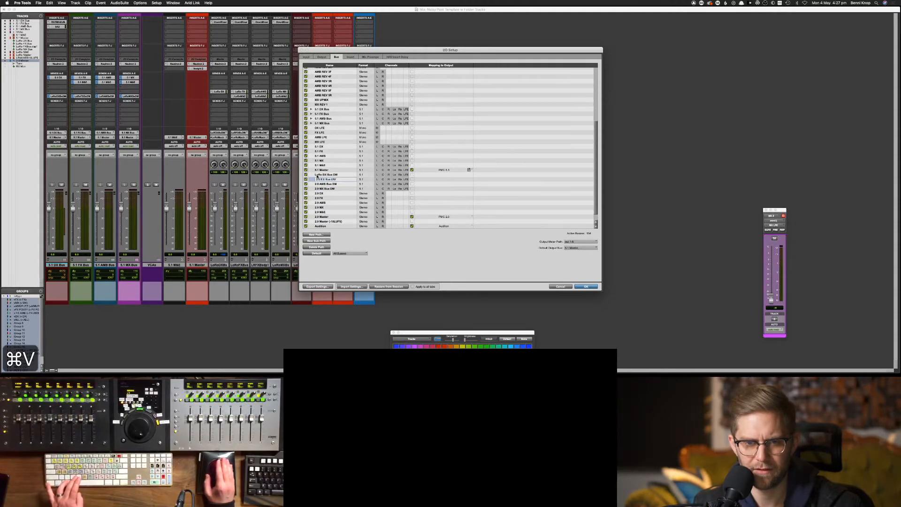
double_click(320, 174)
key(super+v)
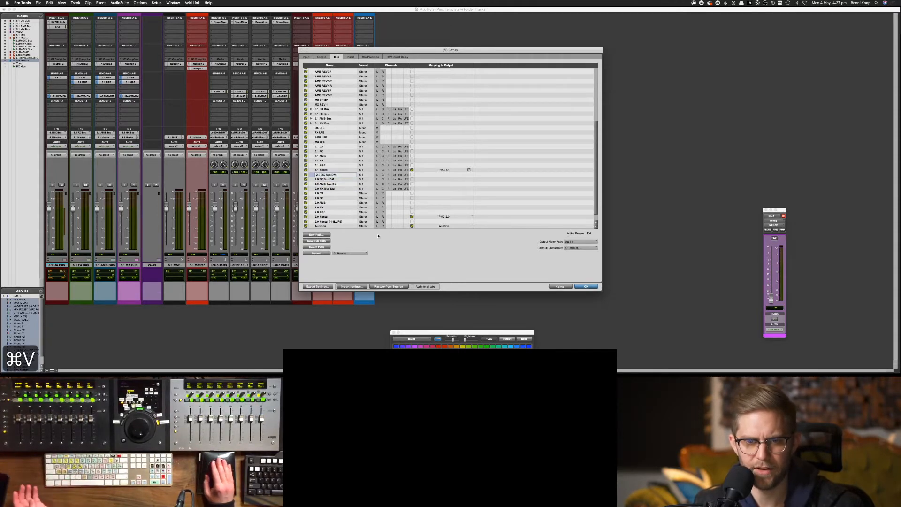
click(329, 202)
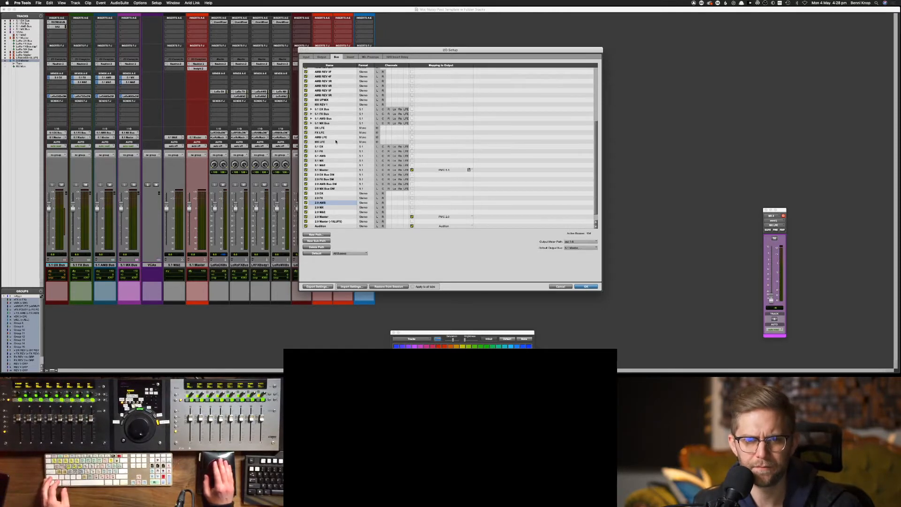
Close I/O Setup and route the 2.0 Master track's output to the 2.0 Master path
click(586, 286)
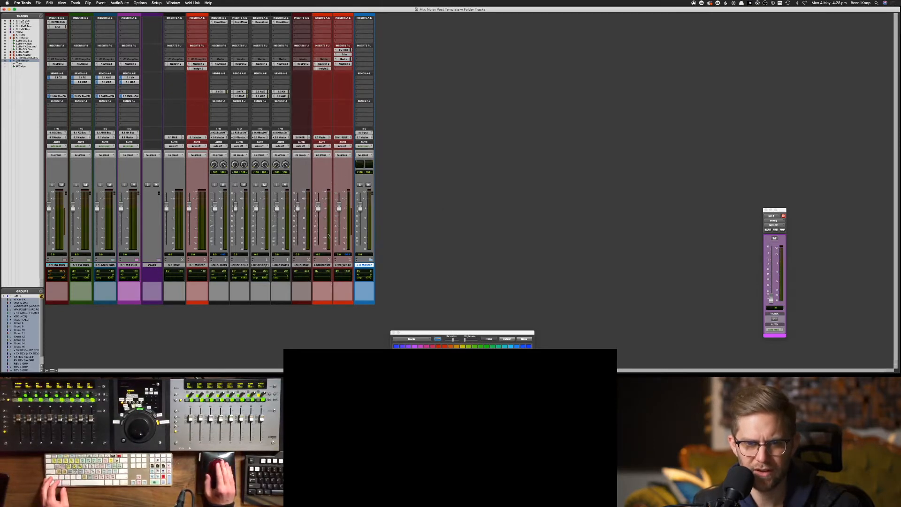
click(368, 139)
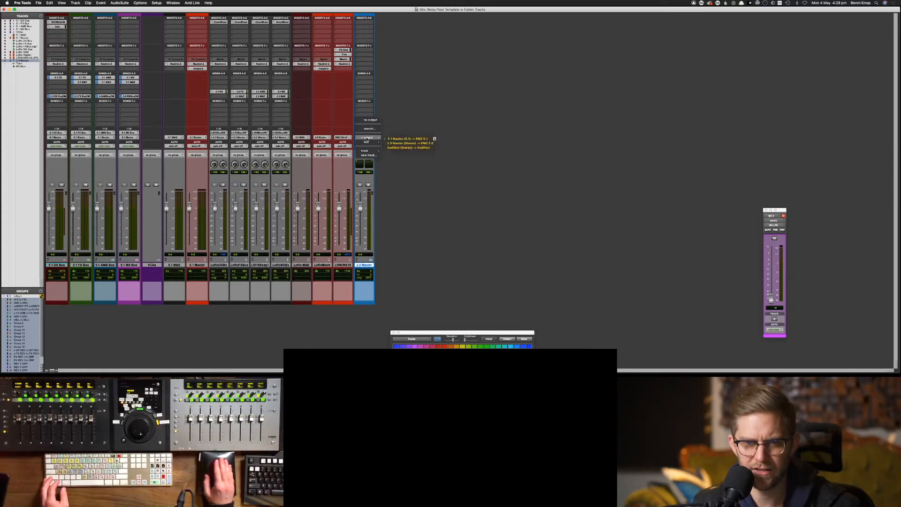
click(394, 143)
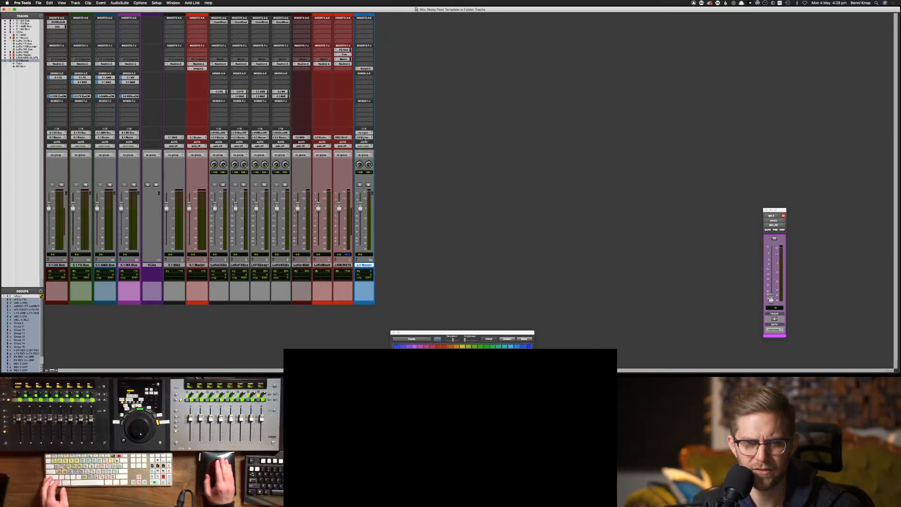
Inspect the 2.0 Master track's input and output selectors, leaving them unchanged
click(364, 134)
mouse_move(372, 137)
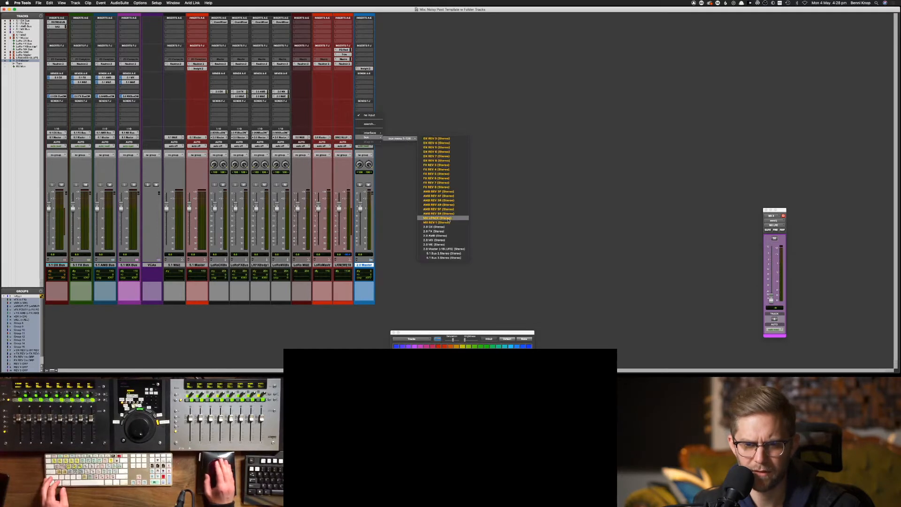
click(491, 238)
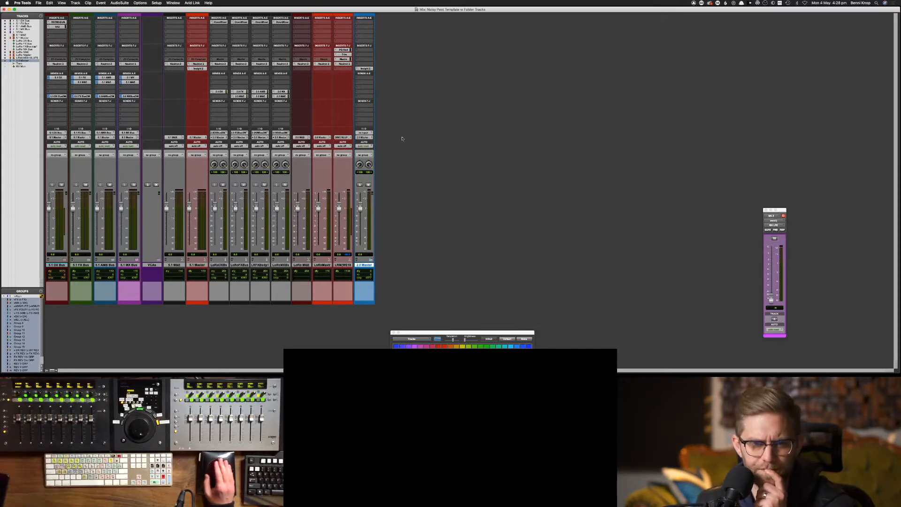
click(368, 138)
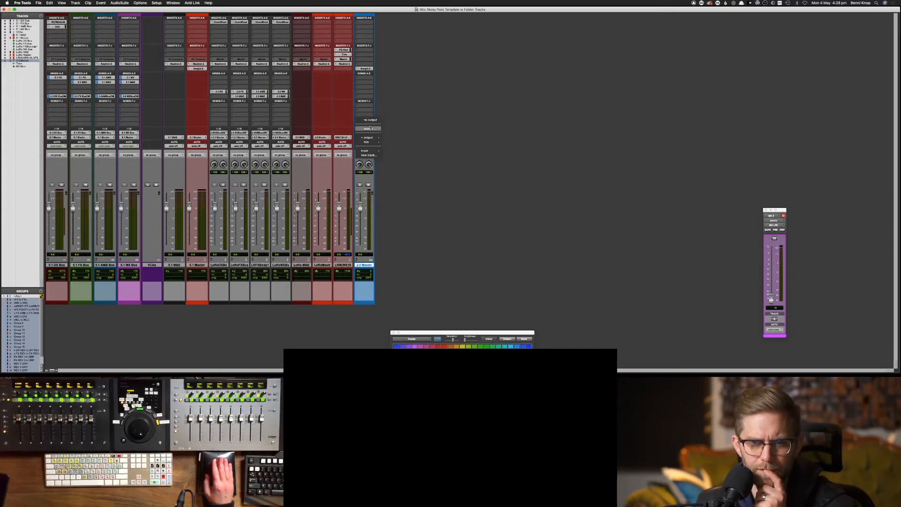
click(371, 122)
click(366, 134)
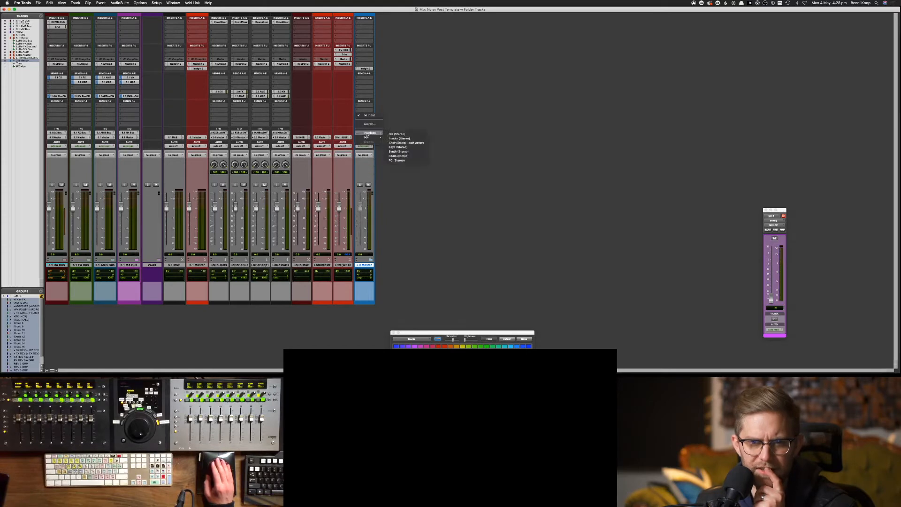
mouse_move(368, 137)
mouse_move(401, 139)
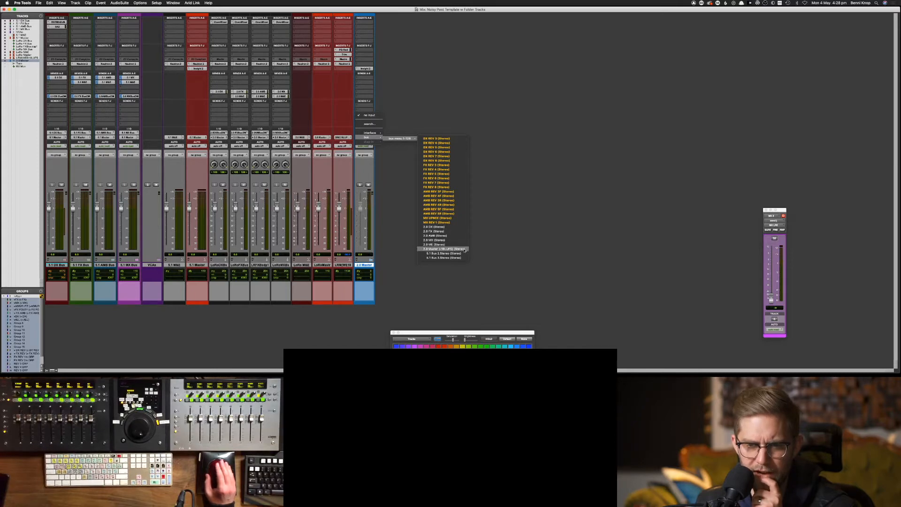
click(477, 246)
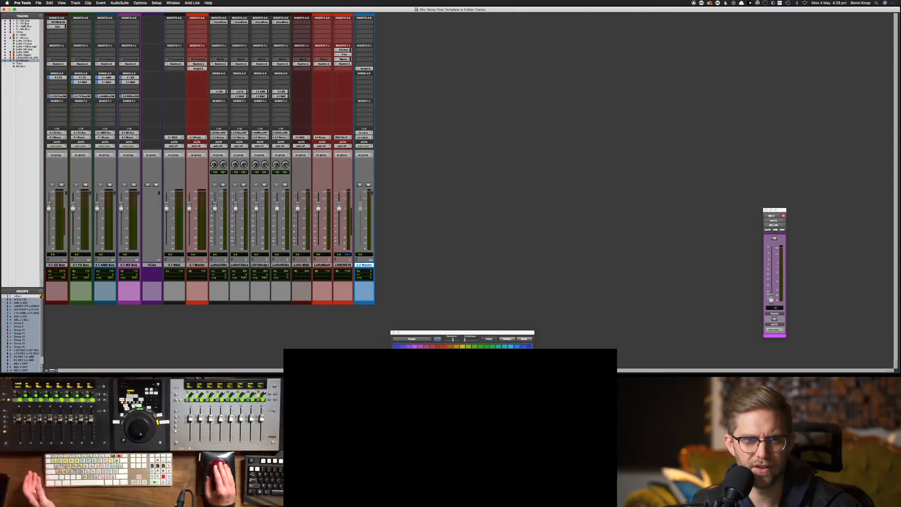
click(195, 265)
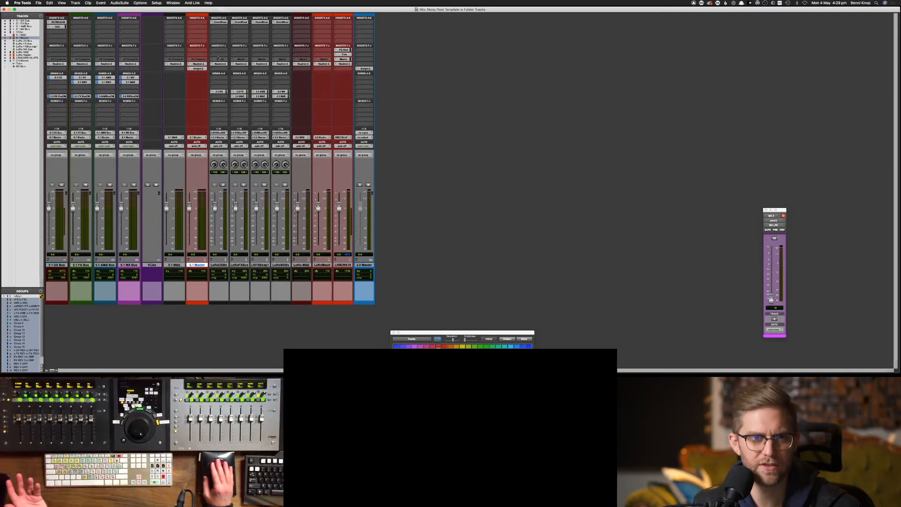
Reopen I/O Setup from the Setup menu and select the 5.1 MX Bus path
click(22, 3)
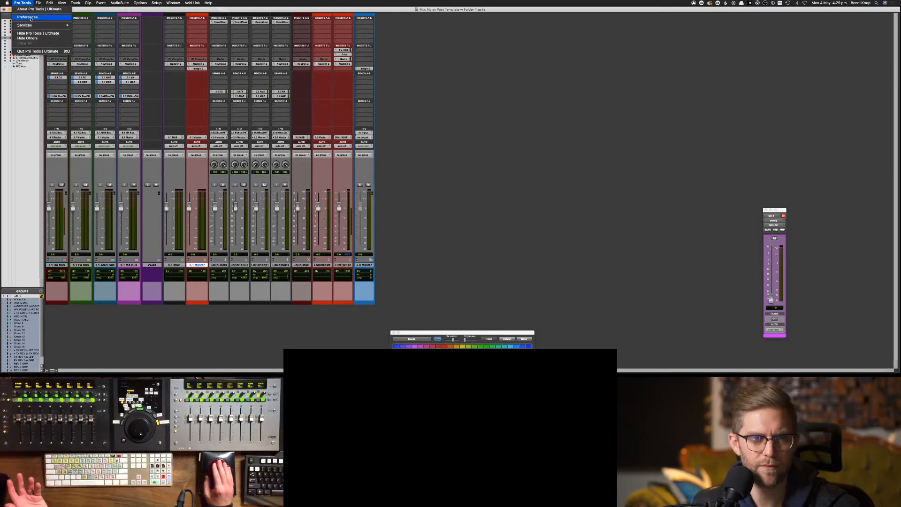
mouse_move(39, 3)
mouse_move(55, 77)
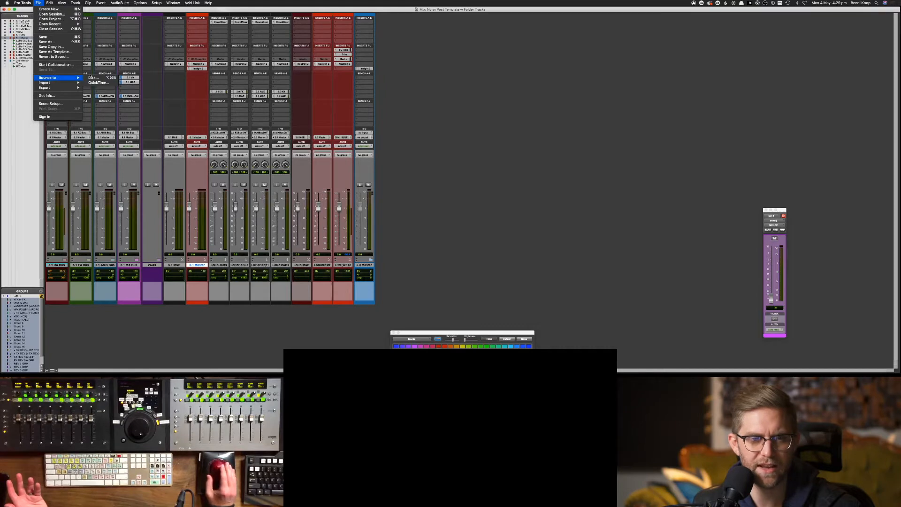
click(415, 111)
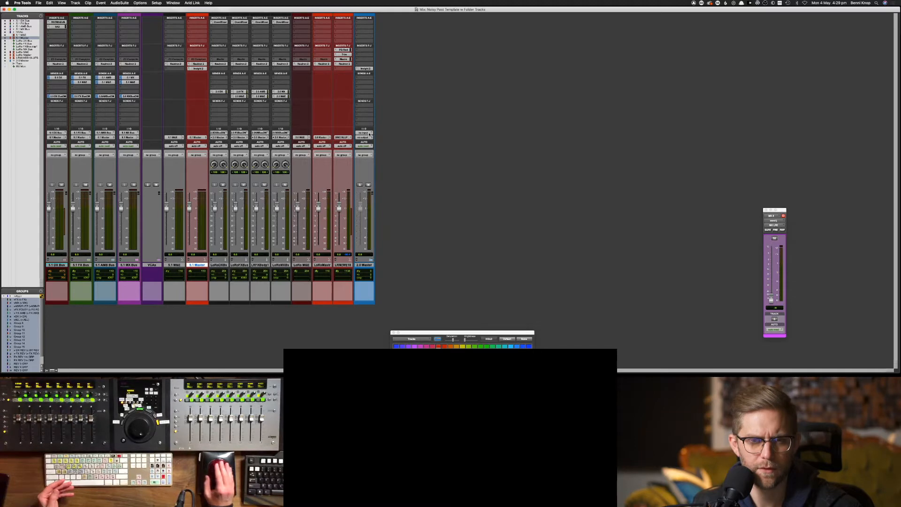
click(142, 4)
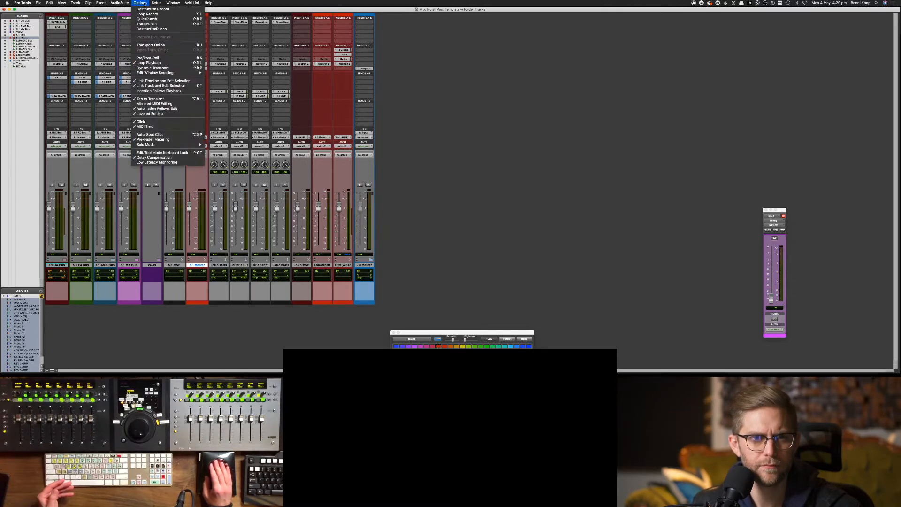
mouse_move(157, 4)
click(162, 32)
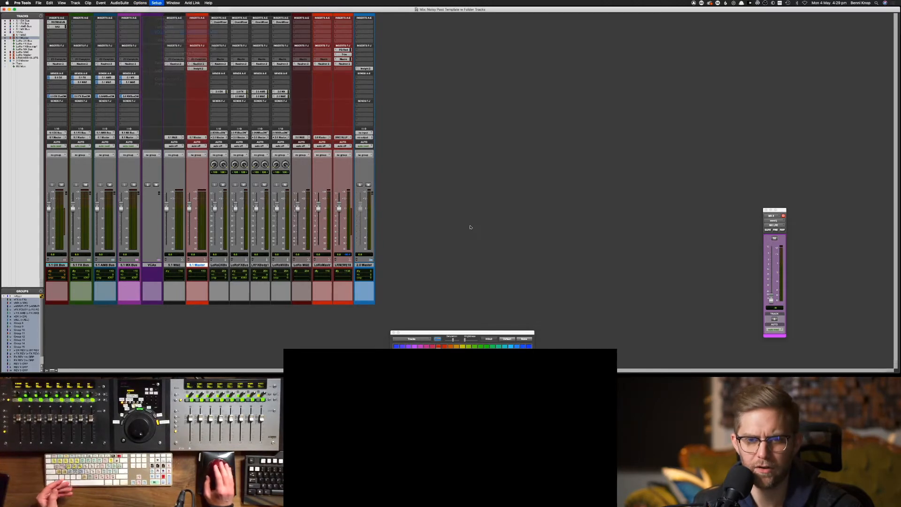
click(334, 214)
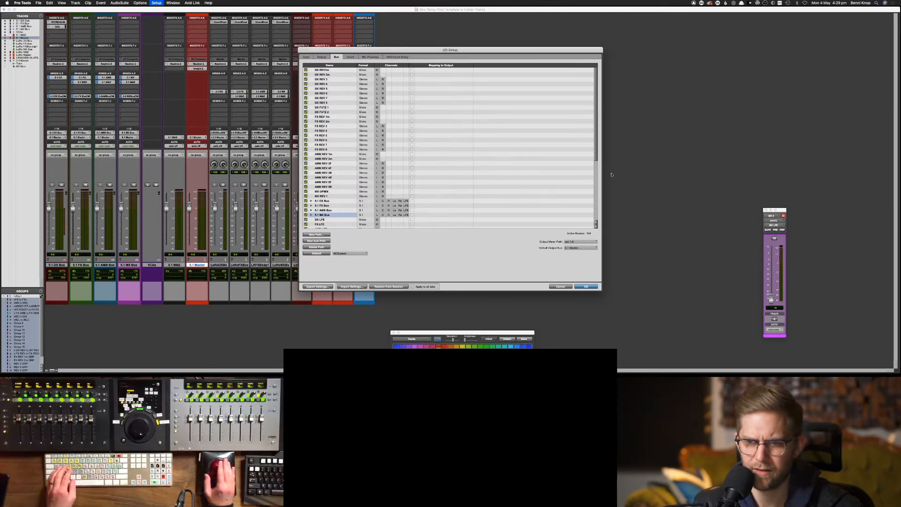
Rename the 2.0 Master bus path to '2.0 Master Bus'
drag(596, 151, 596, 215)
click(327, 212)
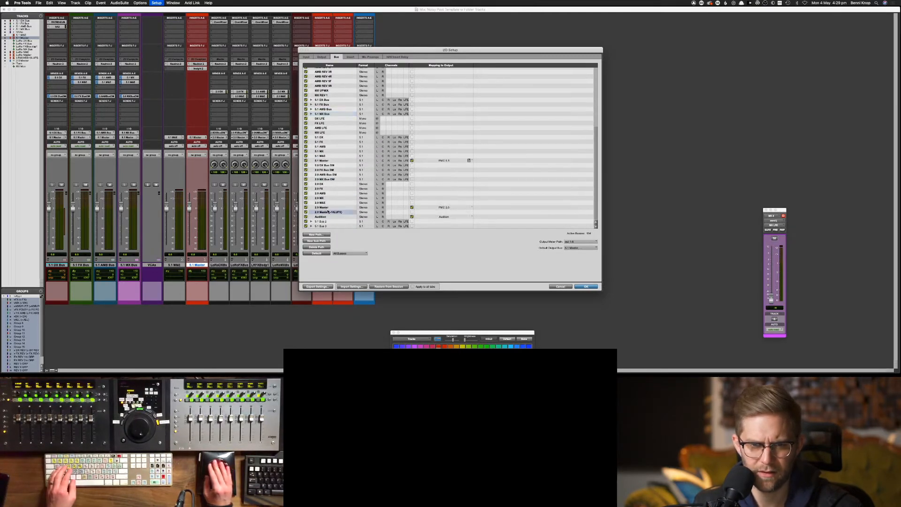
click(326, 208)
double_click(326, 208)
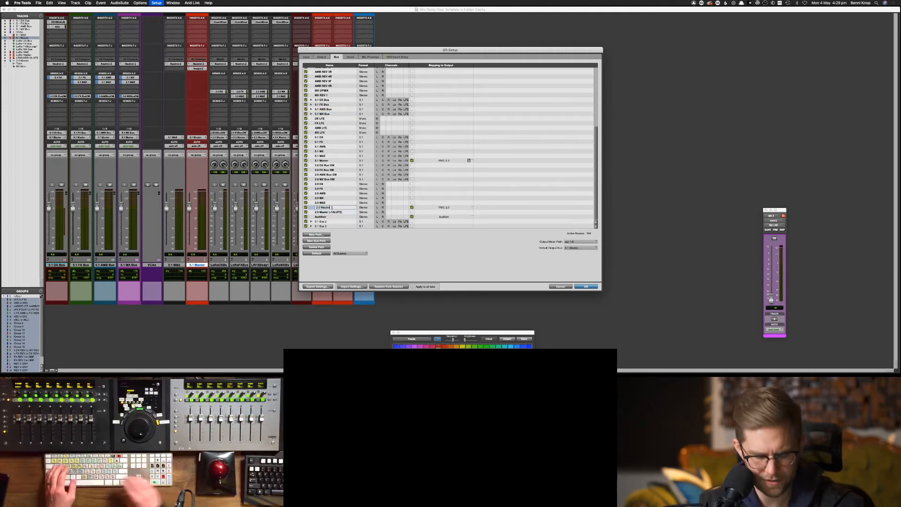
key(Right)
text(Buis)
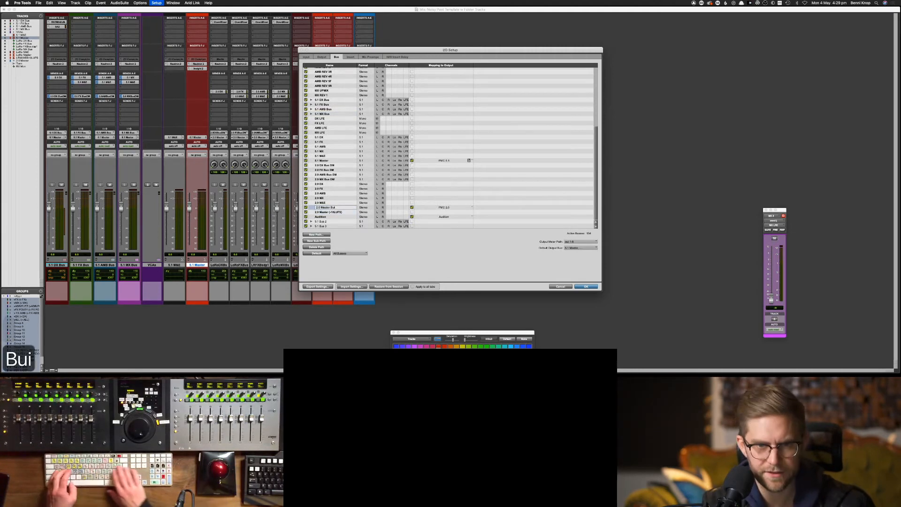
key(BackSpace)
key(BackSpace)
text(s)
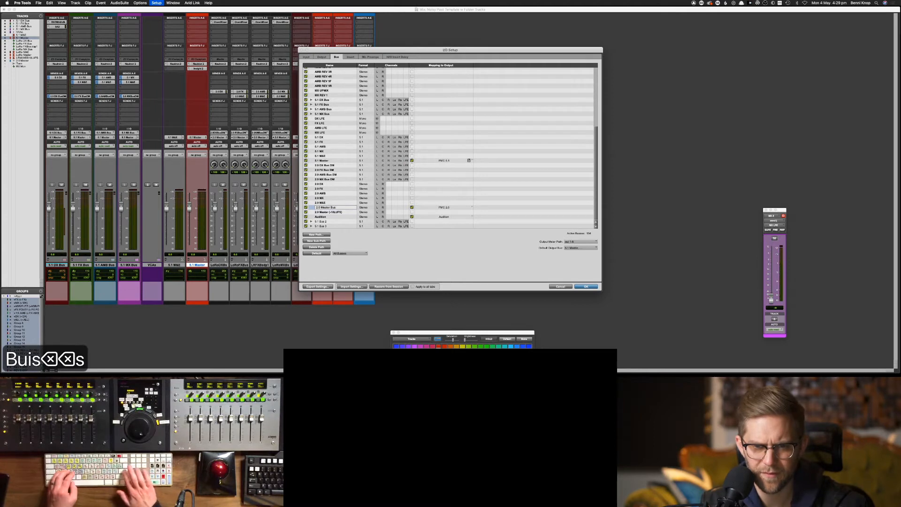
key(Return)
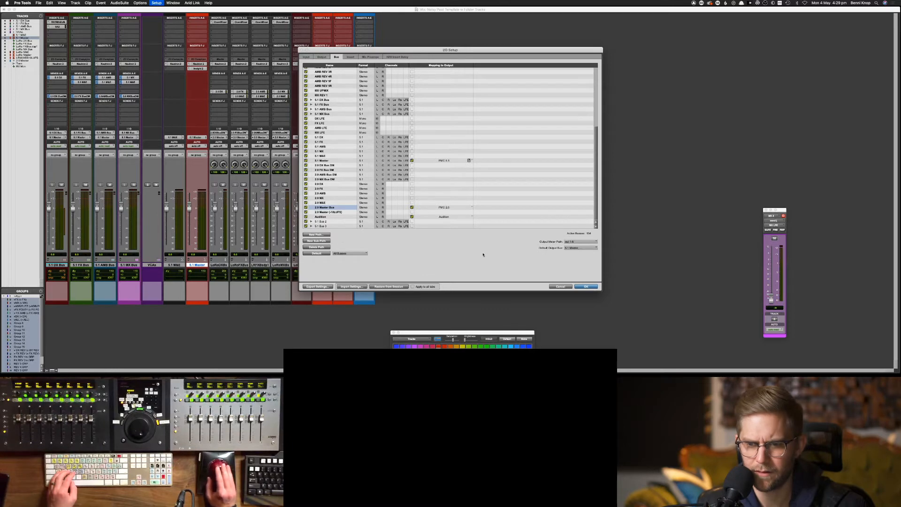
Close the bus configuration, review a stereo track's output choices, and show the Edit window
key(Return)
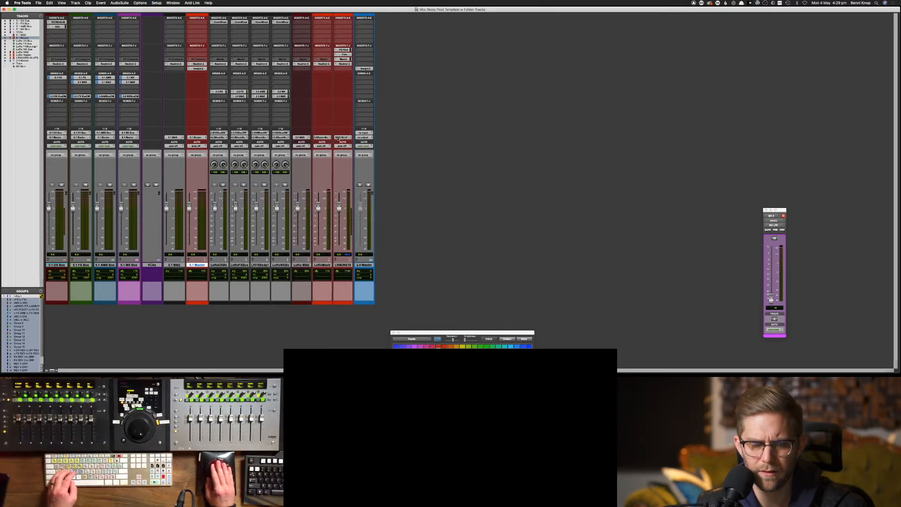
click(338, 138)
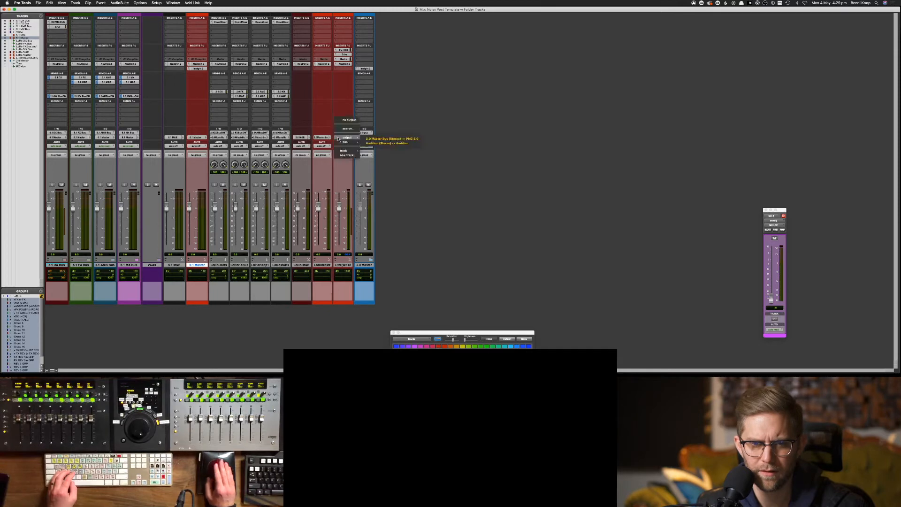
click(428, 135)
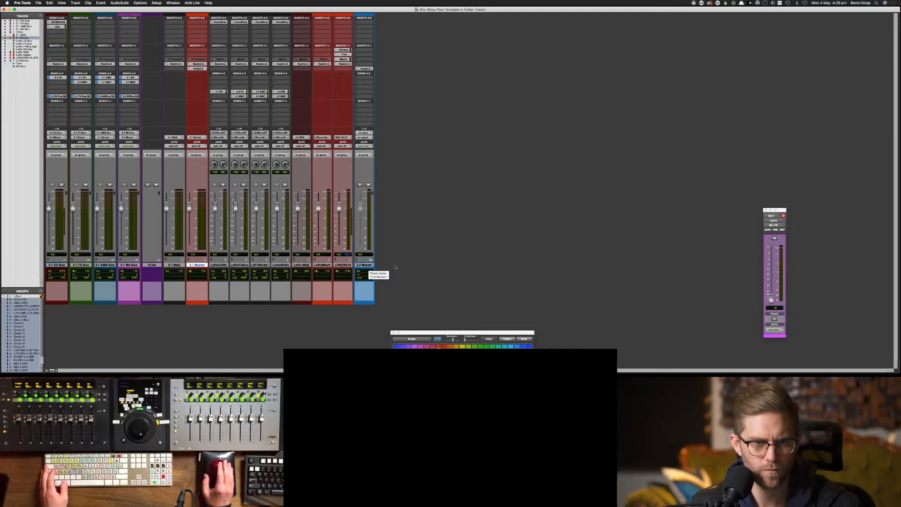
key(super+equal)
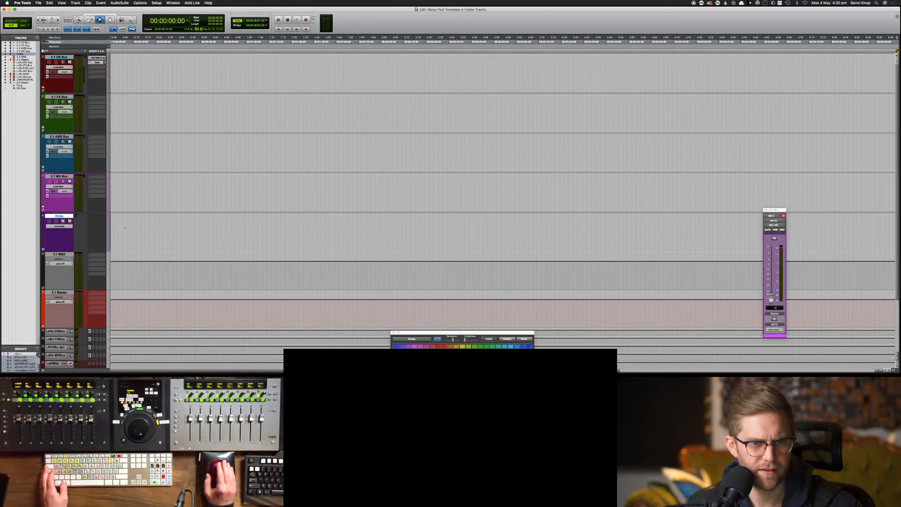
Place the cursor at 21:01 on the VCAs track and return to the Mix window
drag(134, 228, 111, 228)
click(158, 227)
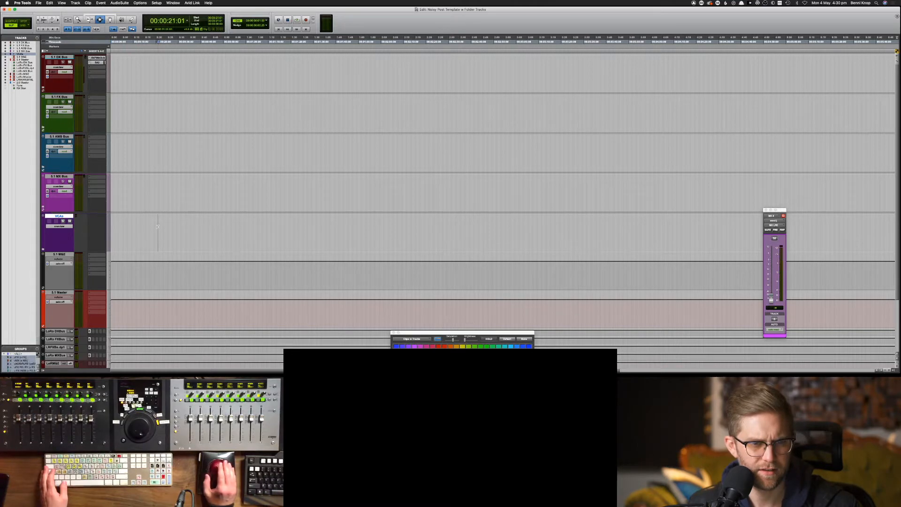
key(super+equal)
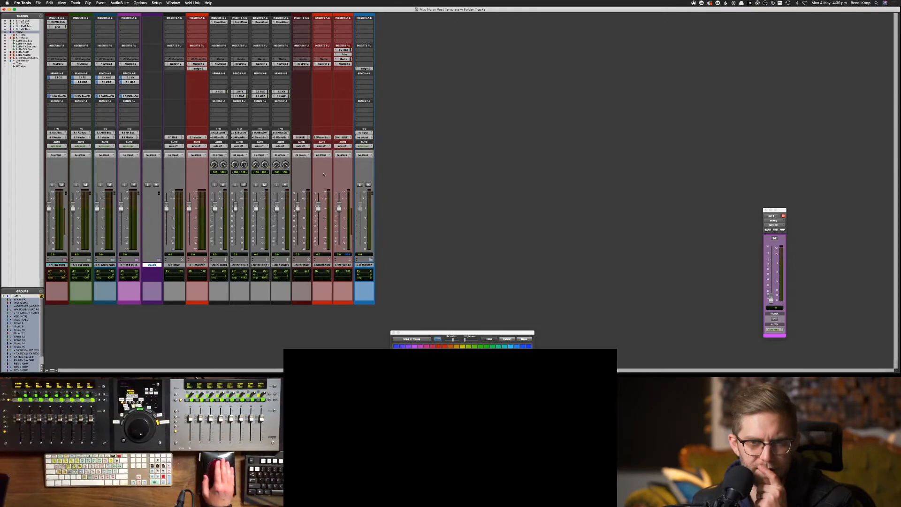
click(130, 3)
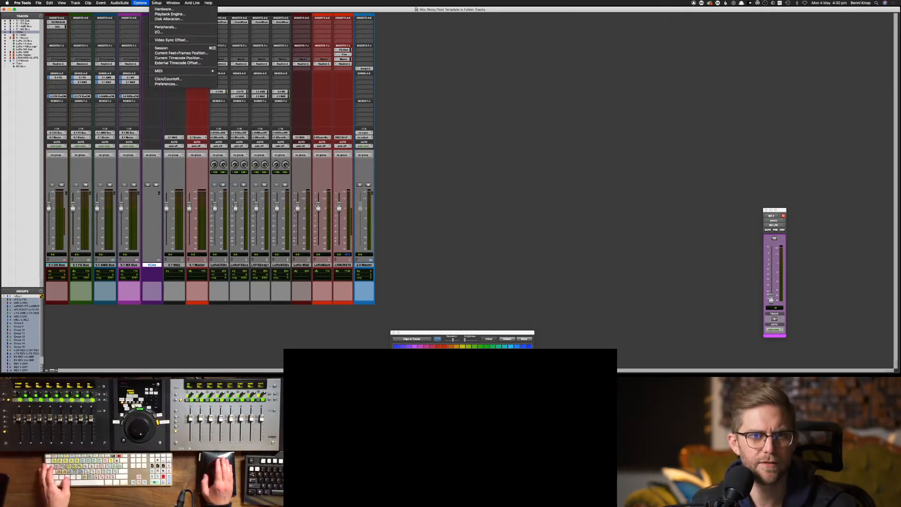
In I/O Setup's Bus tab, trim '2.0 Master Bus' back to '2.0 Master' and confirm with OK
click(165, 33)
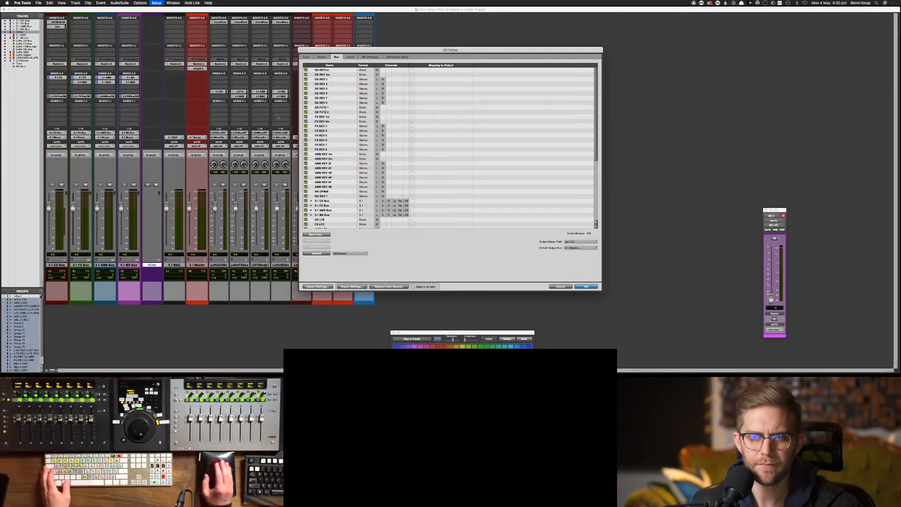
click(323, 57)
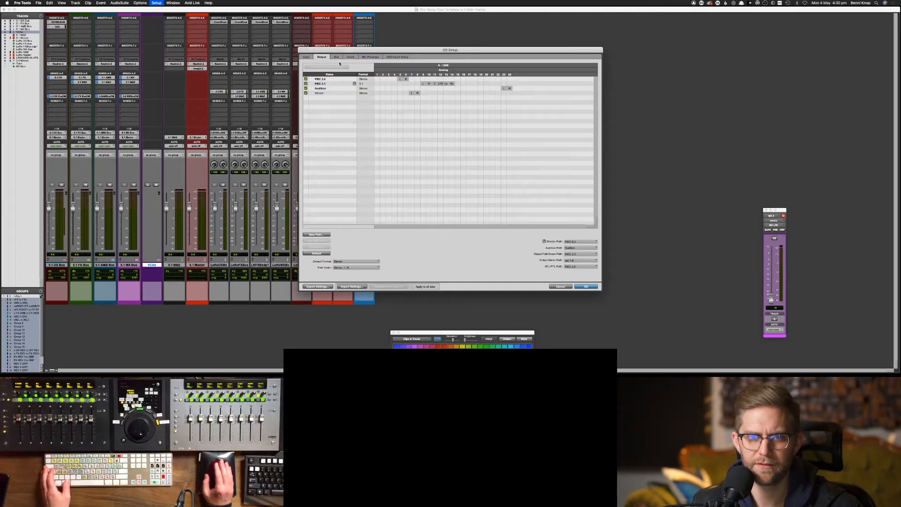
click(337, 57)
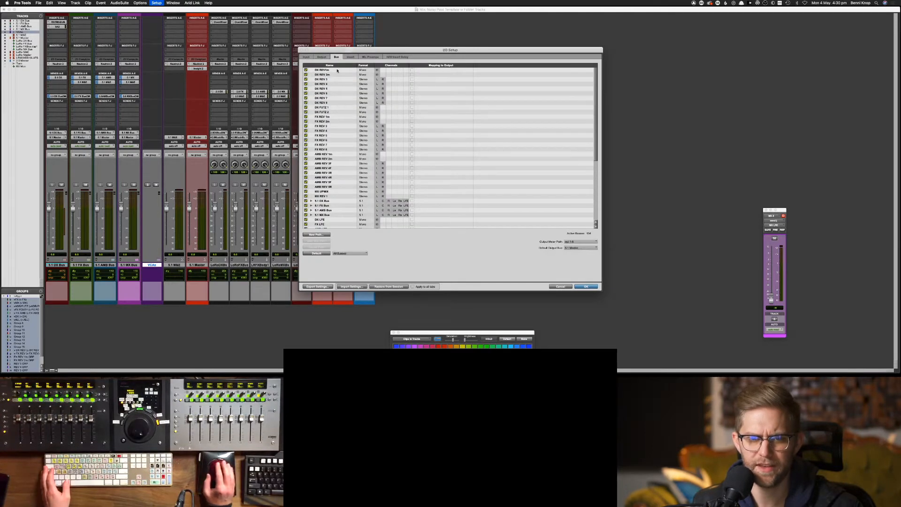
scroll(345, 180, down, 5)
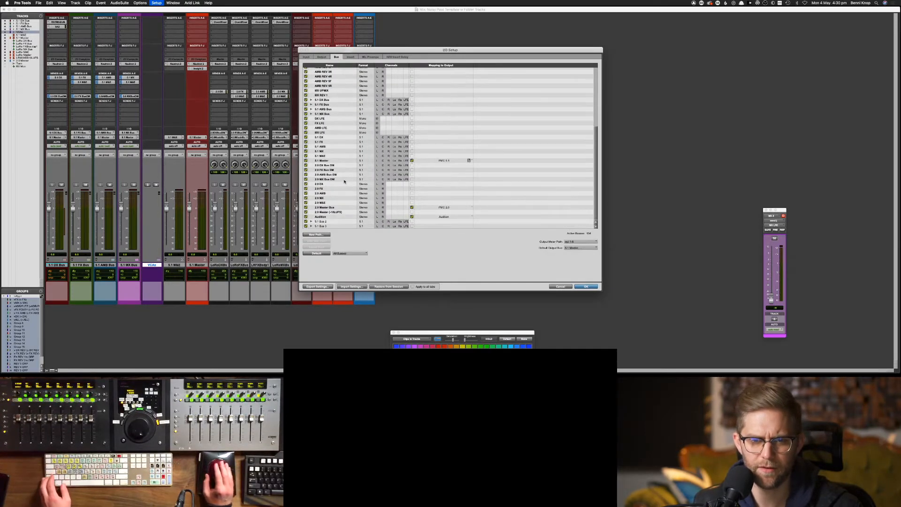
double_click(331, 206)
key(BackSpace)
key(BackSpace)
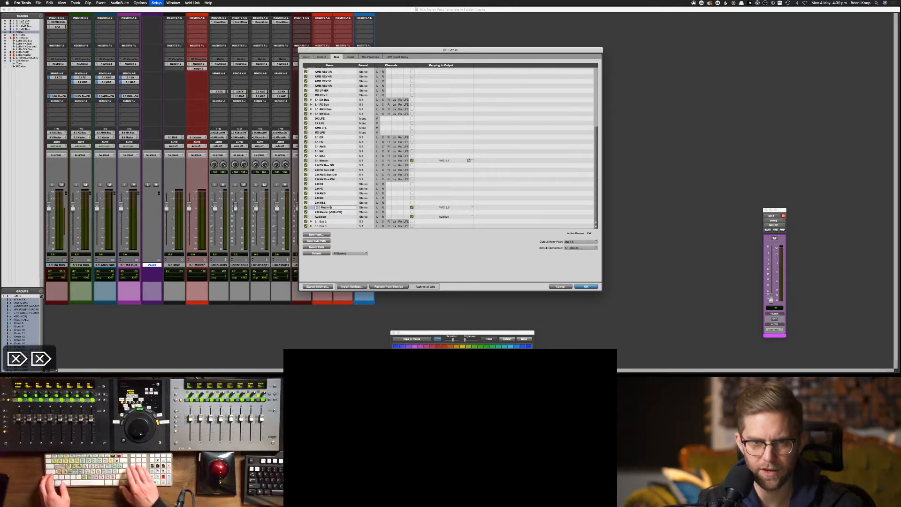
key(BackSpace)
key(BackSpace)
key(Return)
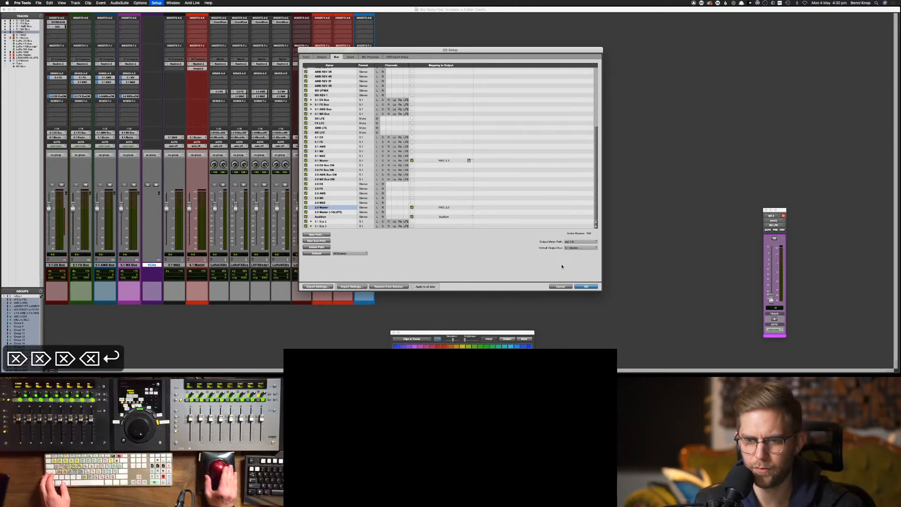
click(584, 286)
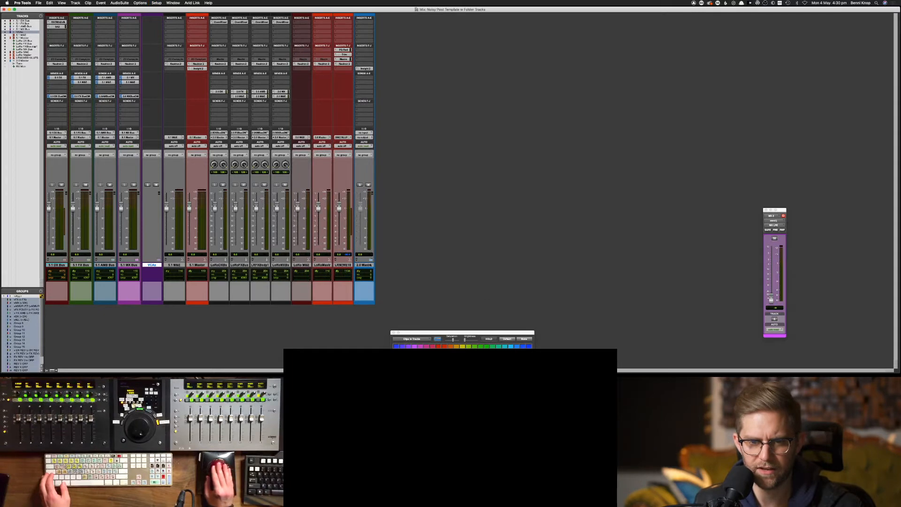
Open the 2.0 Master track's options twice and dismiss them without changes
right_click(363, 266)
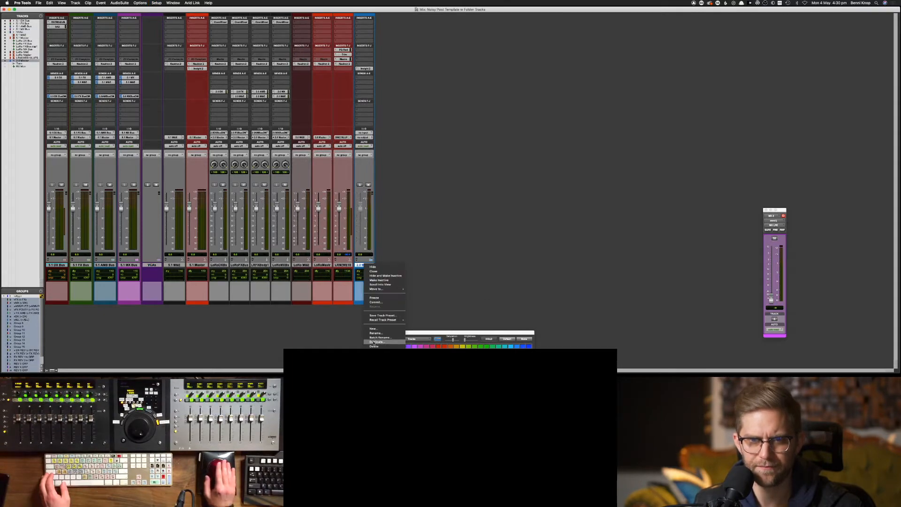
click(417, 155)
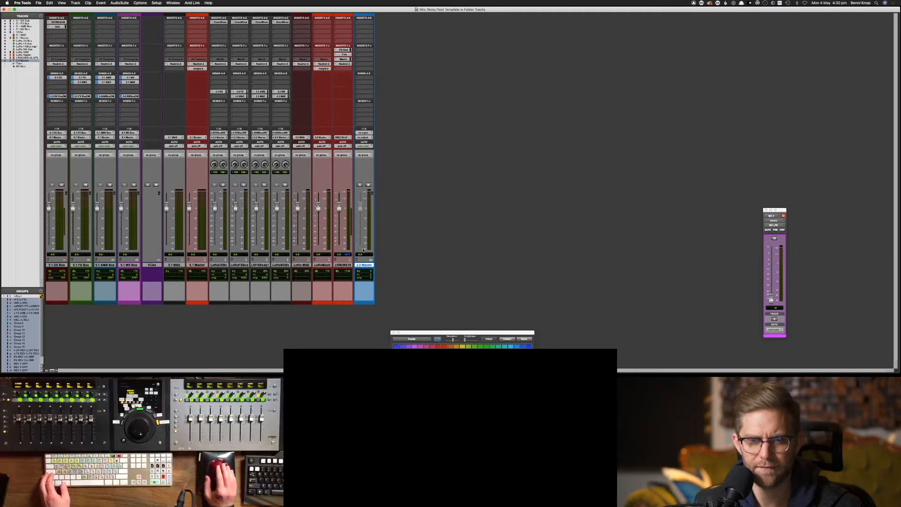
right_click(361, 264)
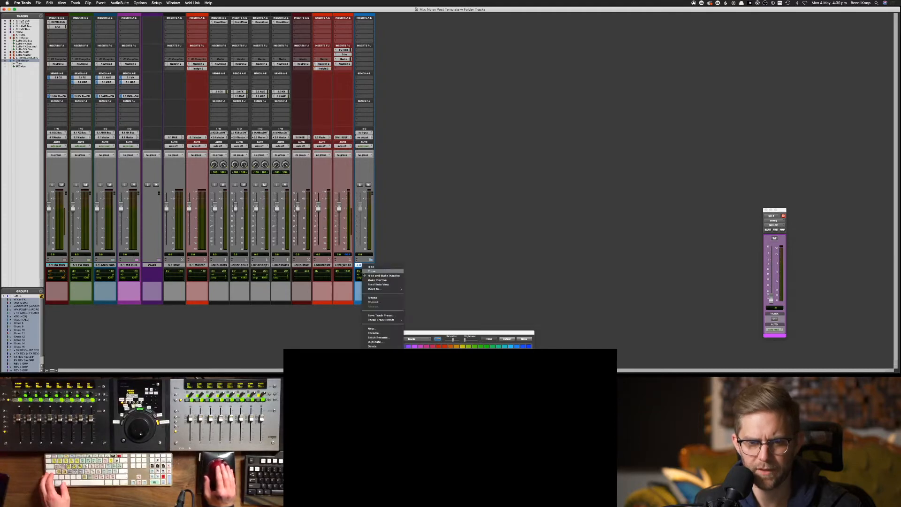
click(367, 346)
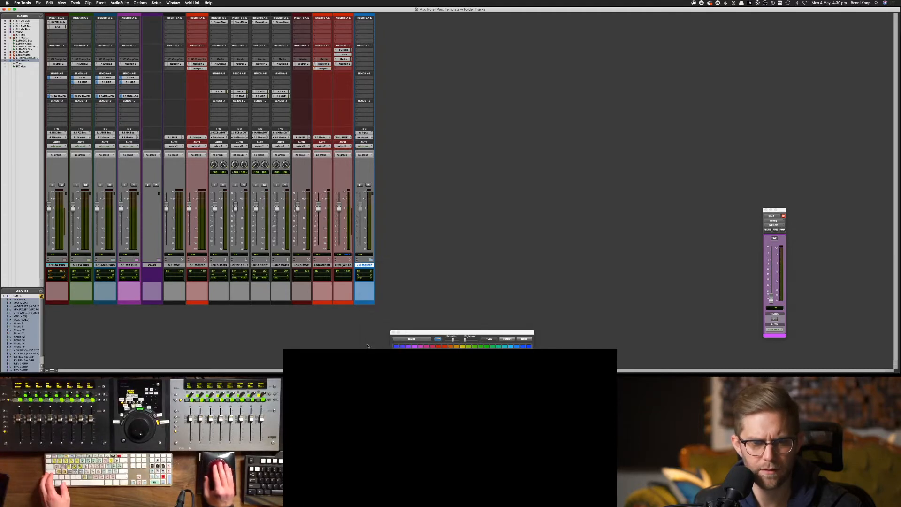
Select the LoRo tracks from LoRoDXBus through LRMWE18 and open their track options
click(218, 264)
shift+click(341, 265)
right_click(343, 267)
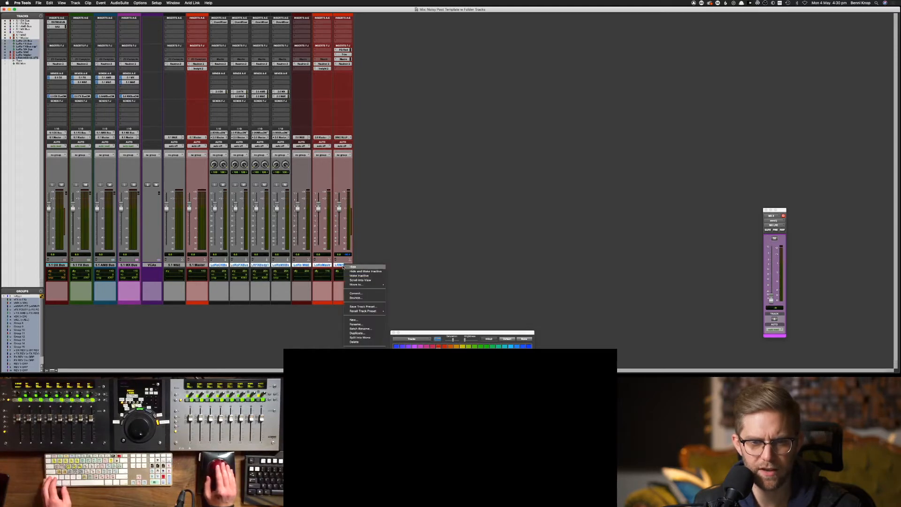
Move the selected LoRo tracks into a new folder named '2.0 Masters'
mouse_move(371, 284)
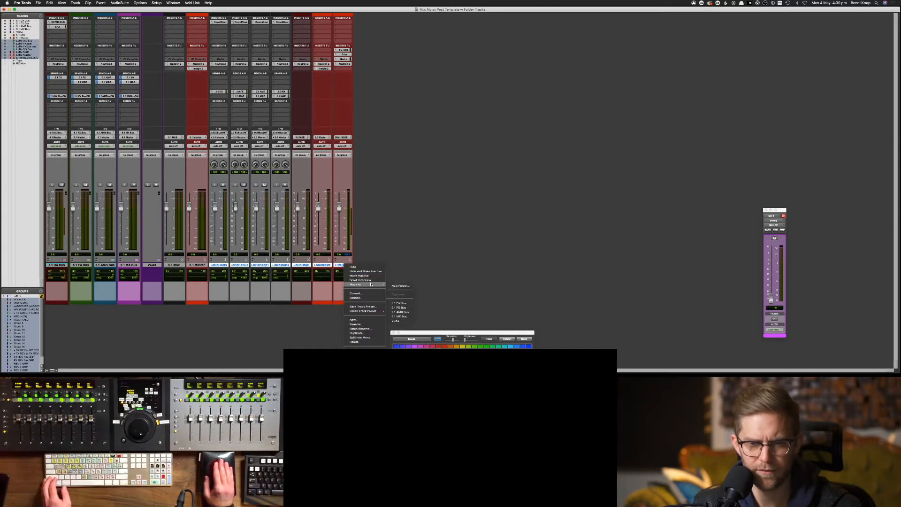
click(407, 284)
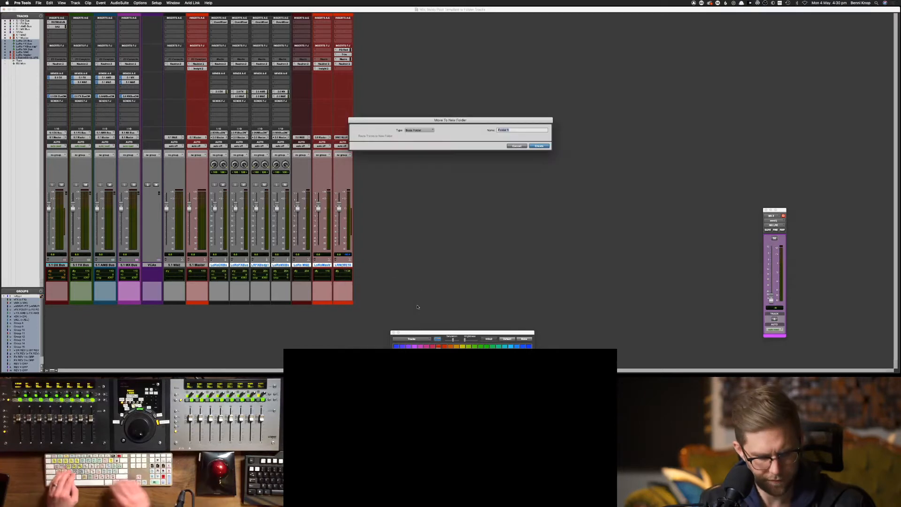
text(2.0 Mast)
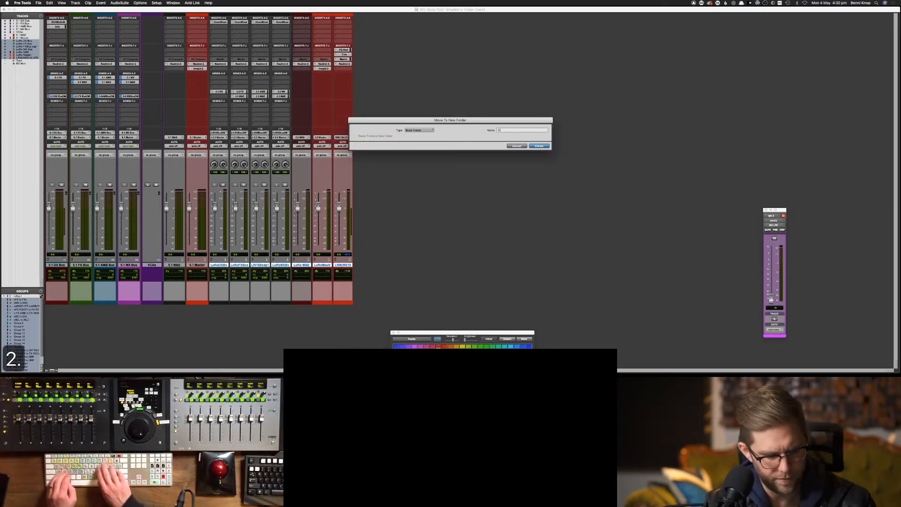
text(ers)
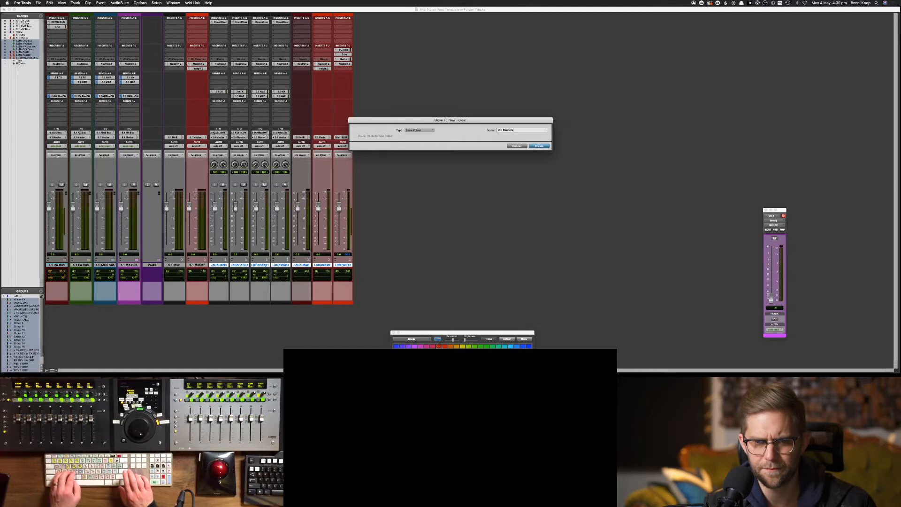
key(Return)
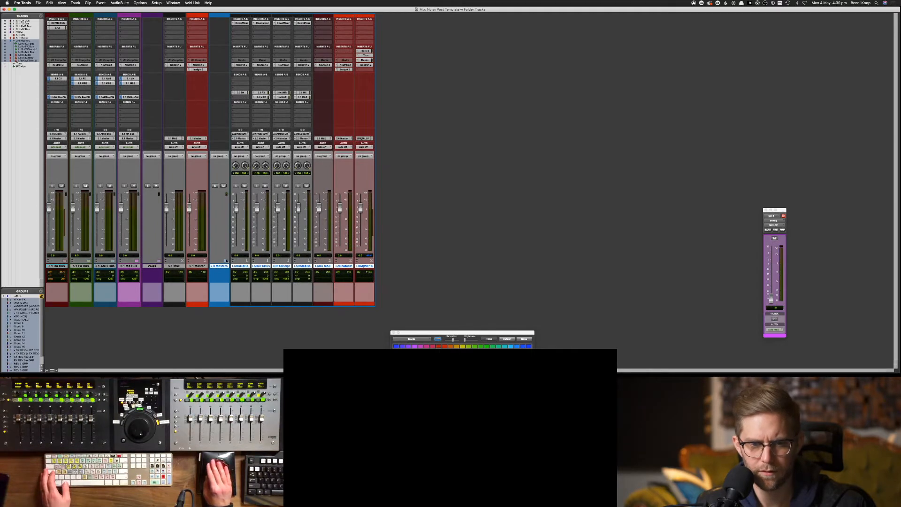
Colour the collapsed 2.0 Masters folder red to match 5.1 Master, then expand it
click(225, 260)
click(442, 346)
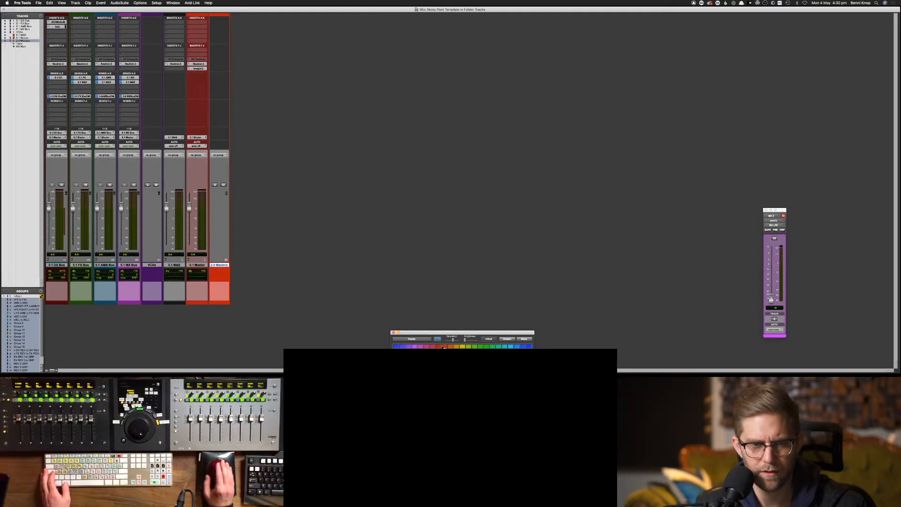
click(199, 266)
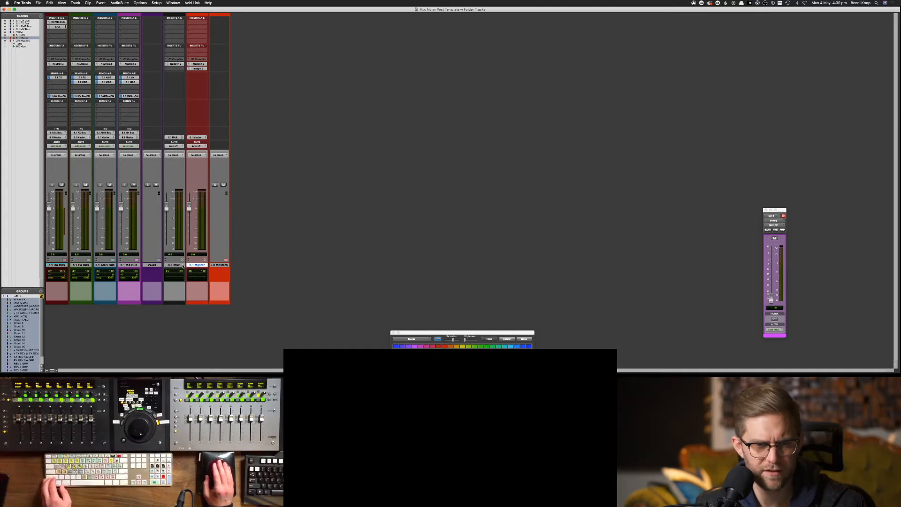
click(217, 266)
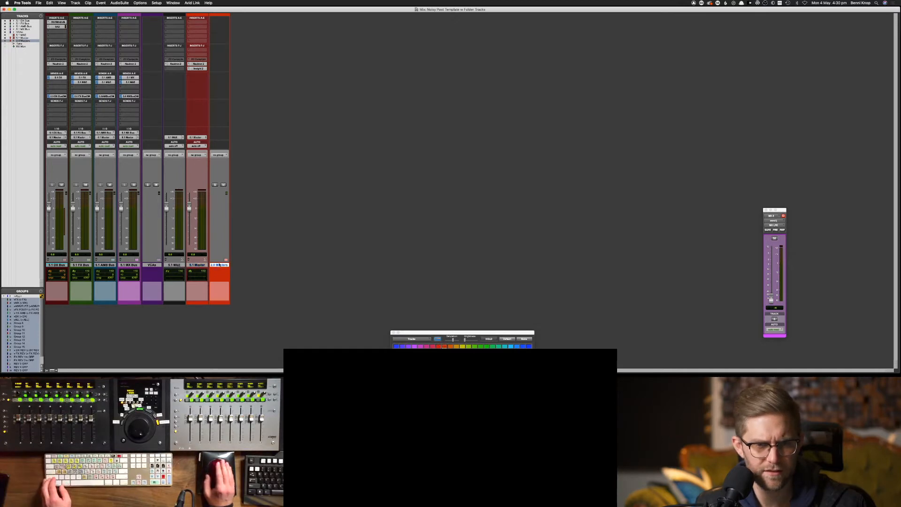
key(super+equal)
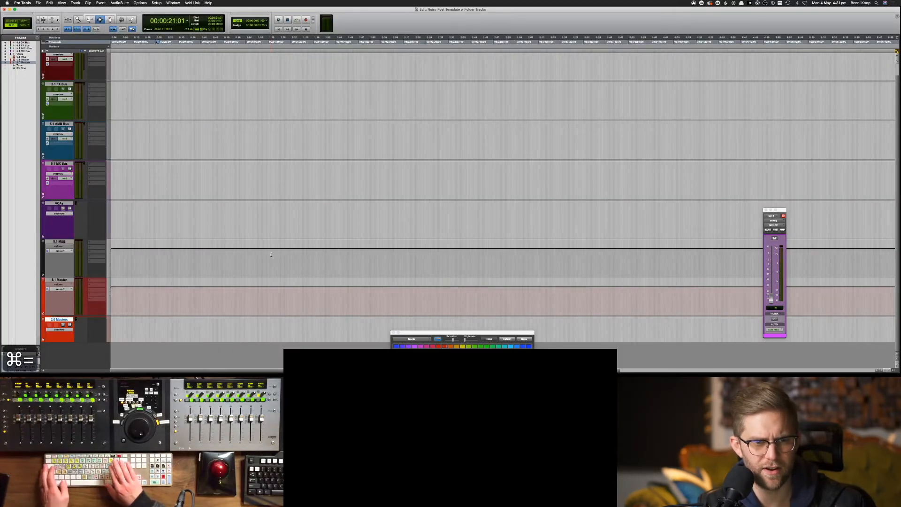
key(super+equal)
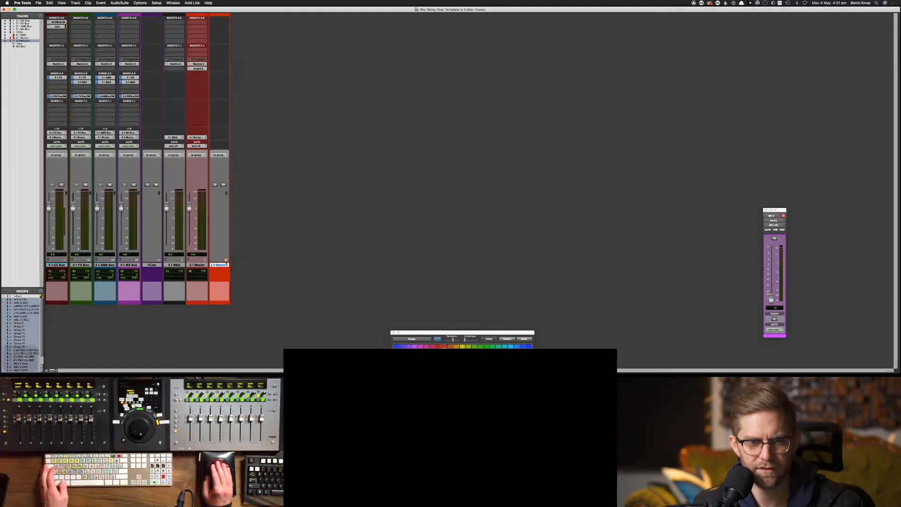
click(226, 259)
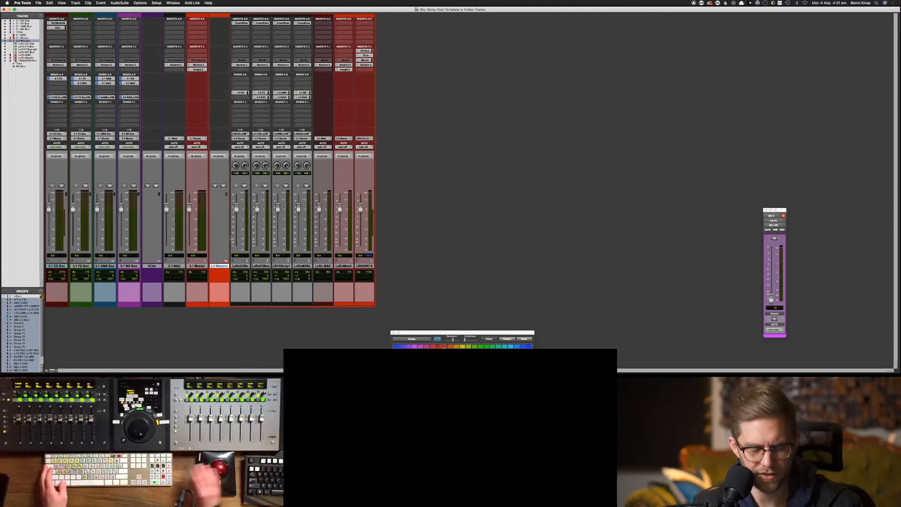
Check the 2.0 Masters folder in the Edit window with track heights fitted, then re-expand it in the Mix window
key(super+equal)
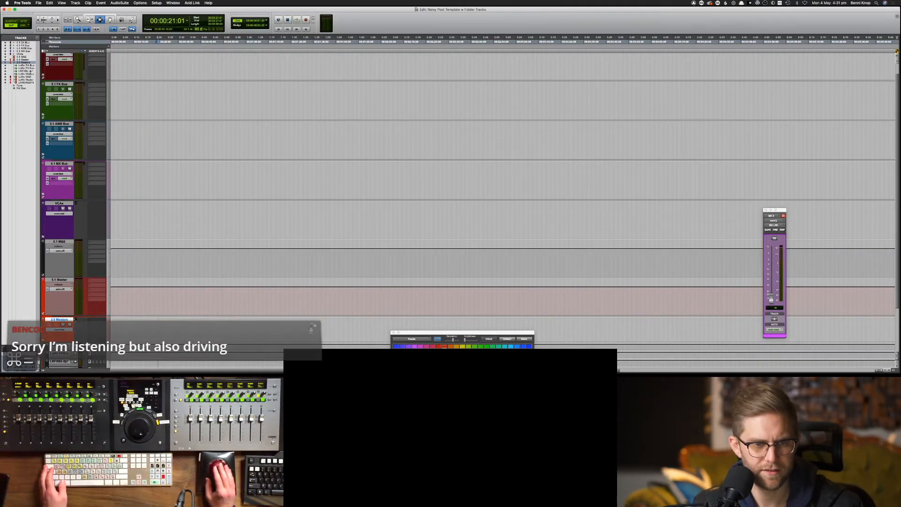
scroll(55, 299, right, 5)
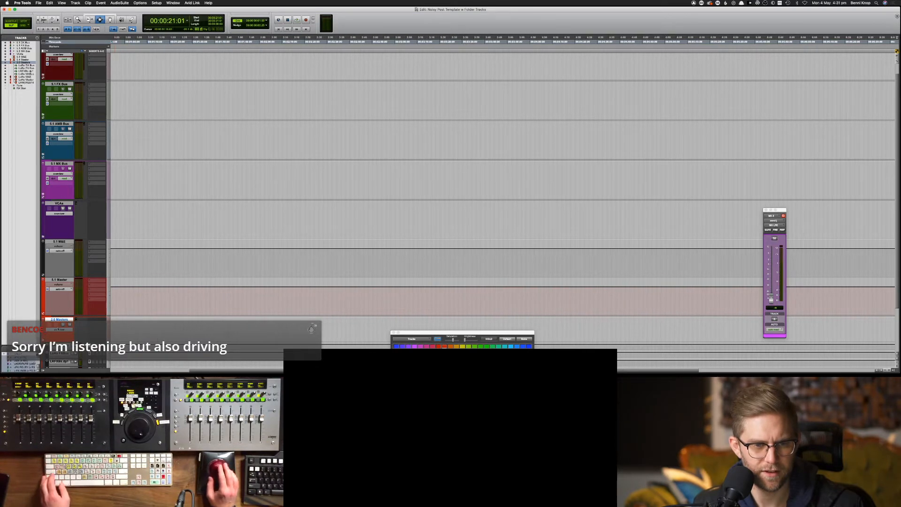
scroll(55, 301, down, 3)
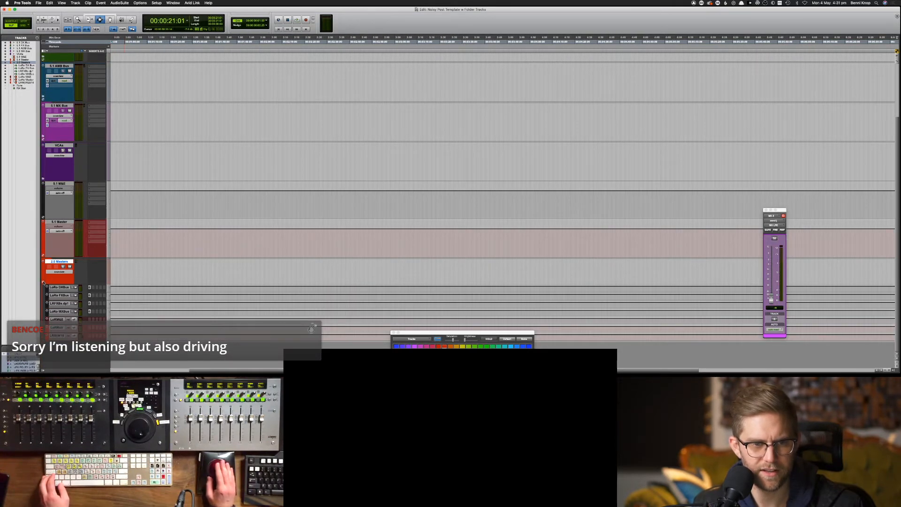
click(44, 283)
click(136, 326)
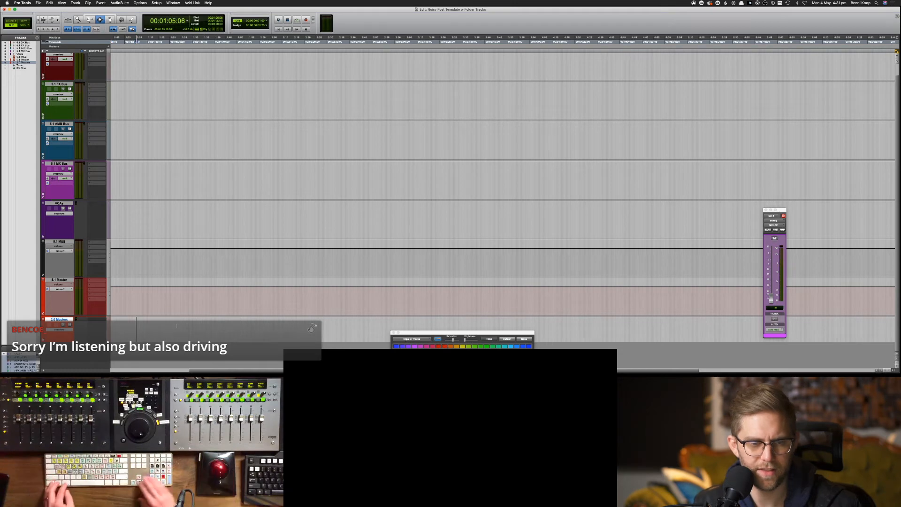
key(ctrl+alt+super+Up)
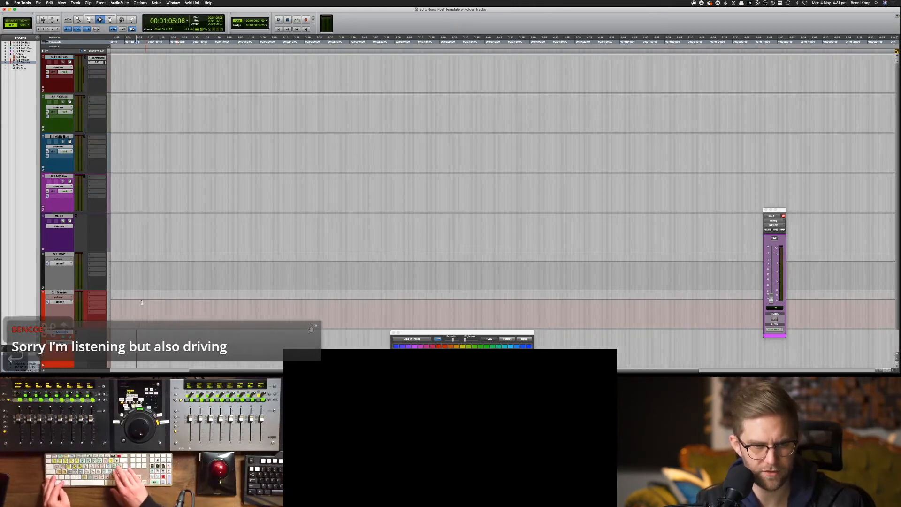
key(Return)
key(Return)
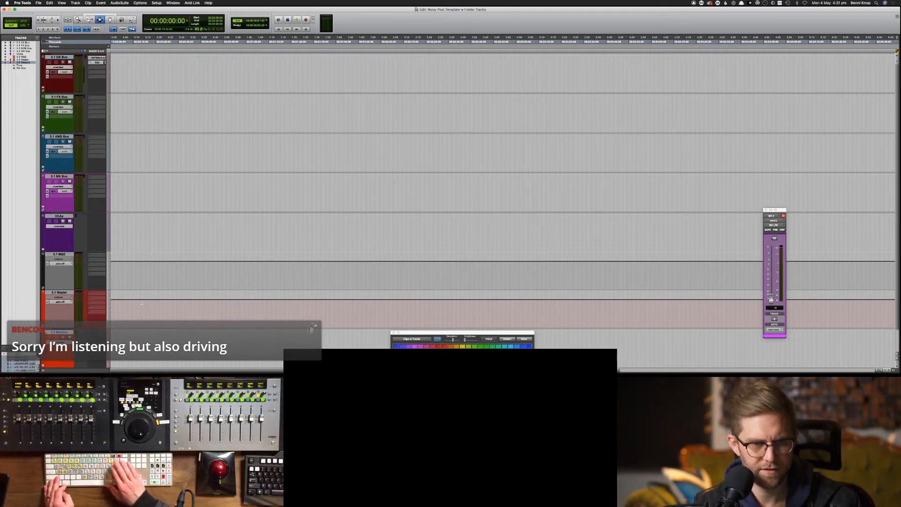
key(super+equal)
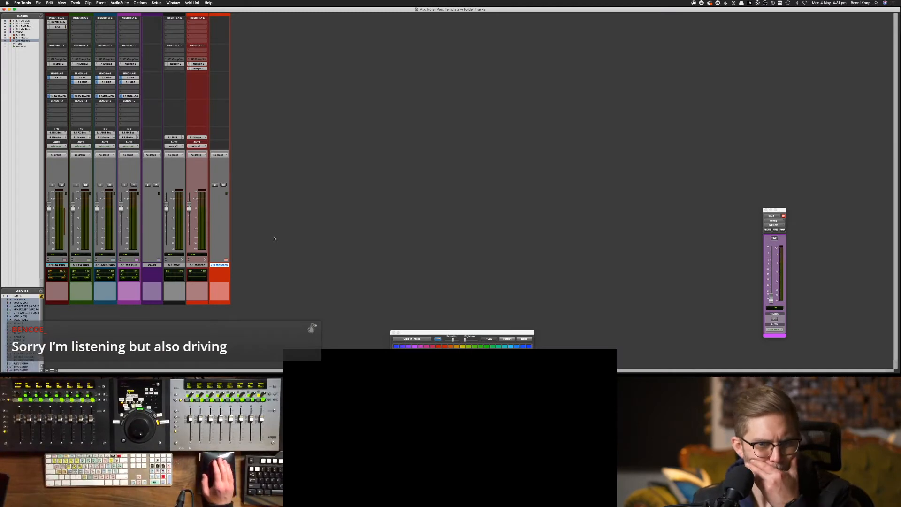
click(225, 260)
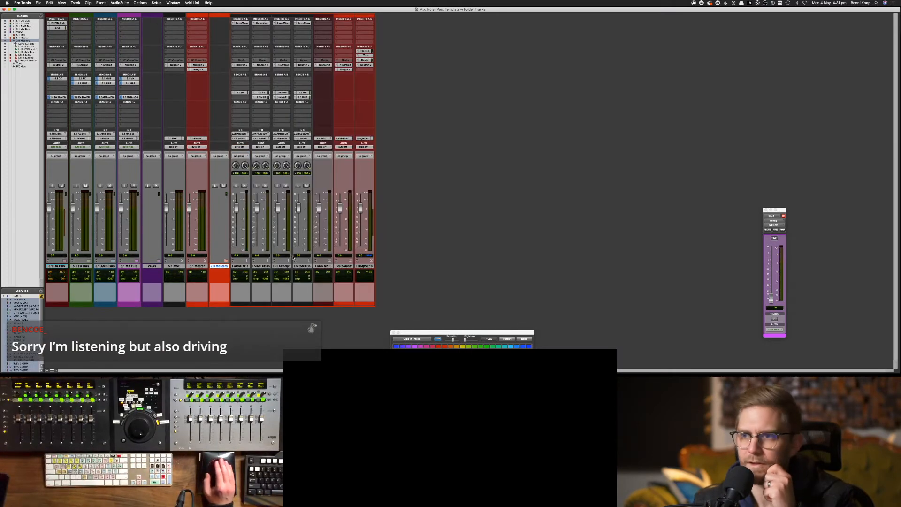
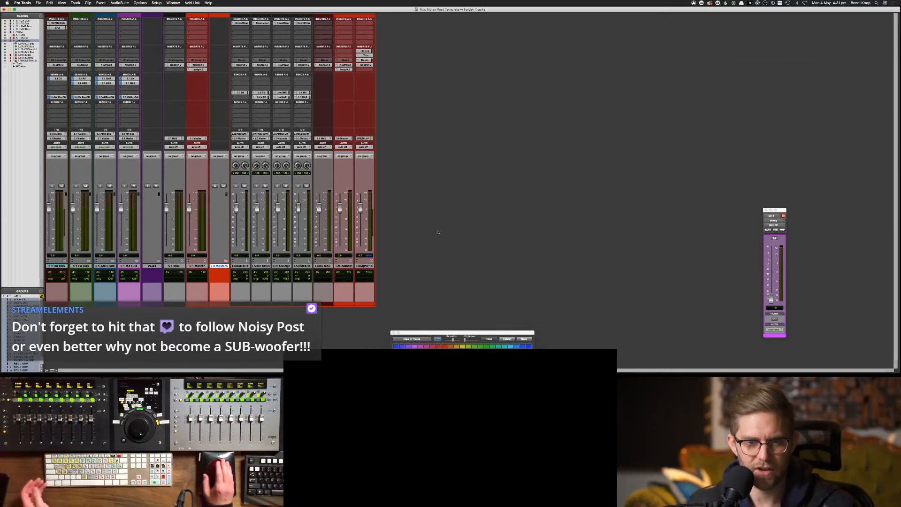
Check I/O Setup, then route the LoRoMaster track's output to the 2.0 Master (-18LUFS) bus
click(350, 266)
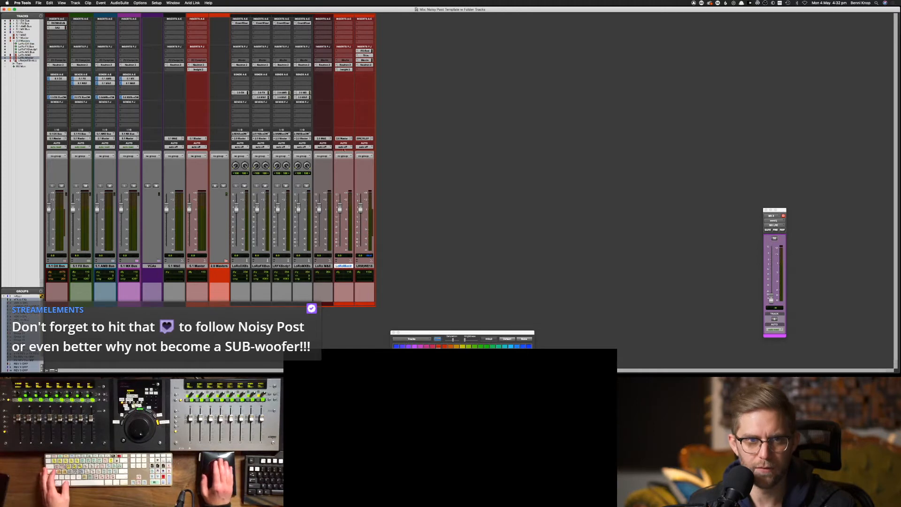
click(156, 3)
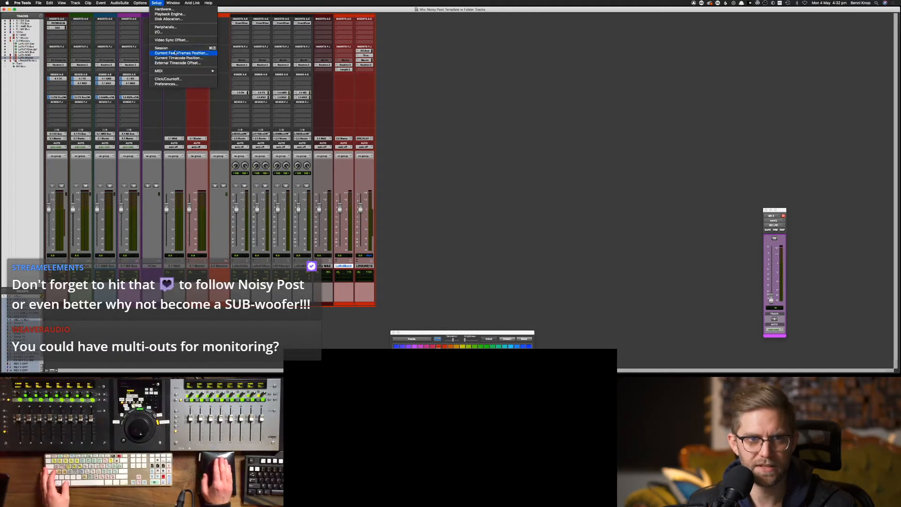
click(159, 32)
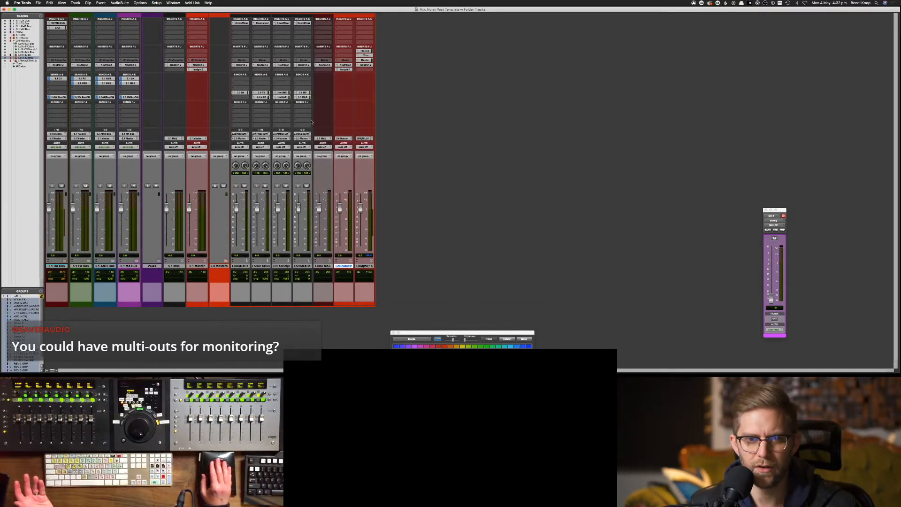
click(561, 287)
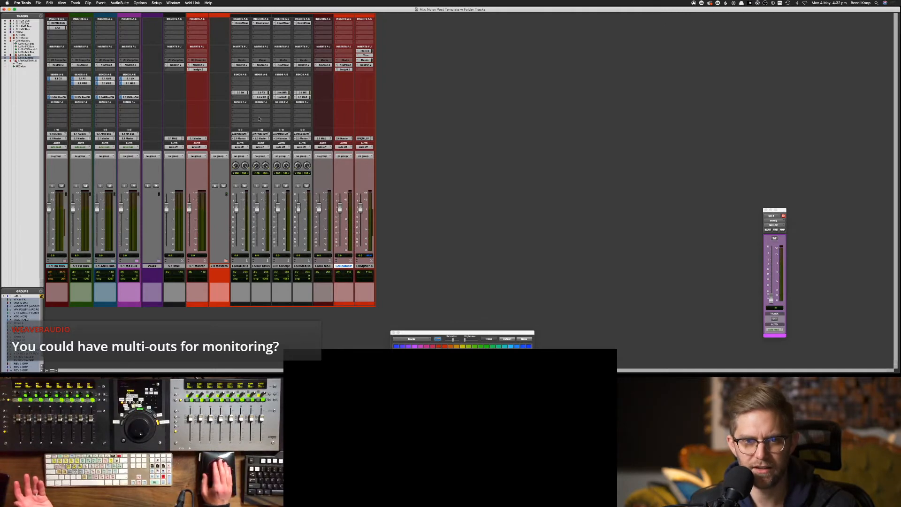
click(259, 138)
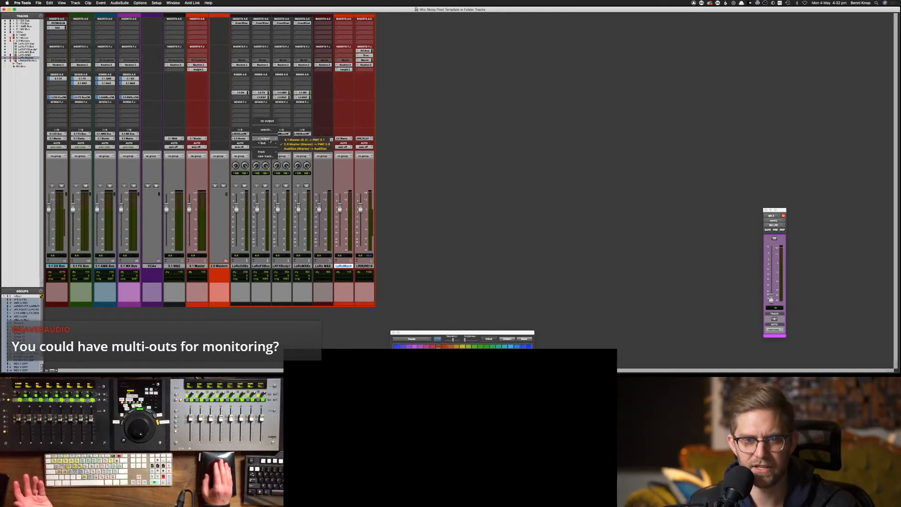
mouse_move(269, 145)
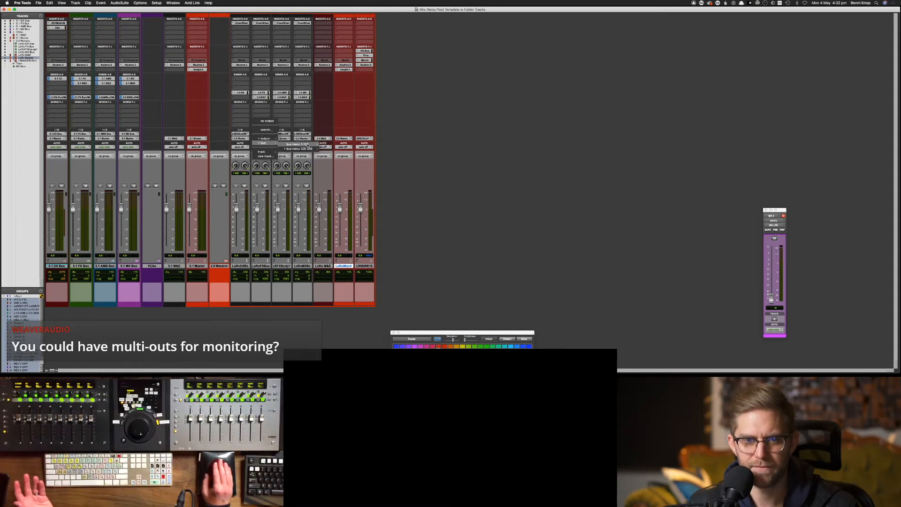
mouse_move(308, 148)
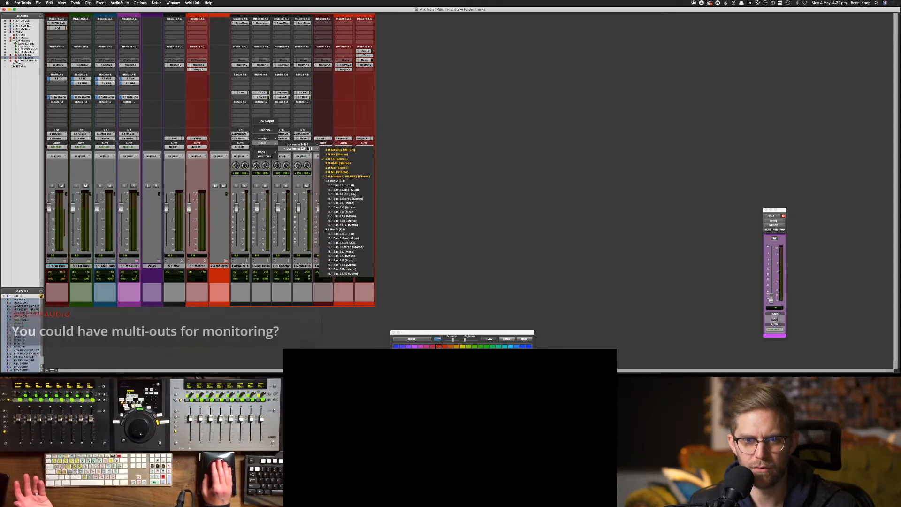
click(361, 177)
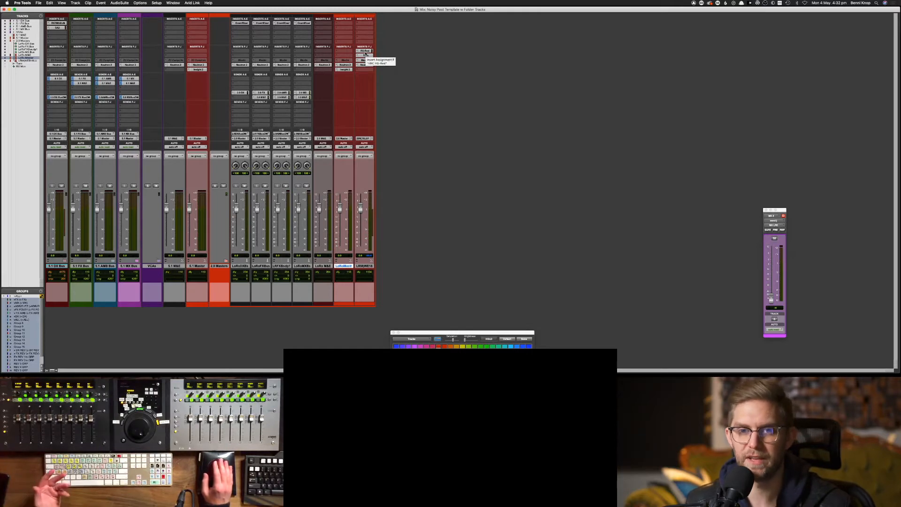
Open FG-Red and the Maxim limiter on the LoRo track, and deactivate Maxim
click(366, 51)
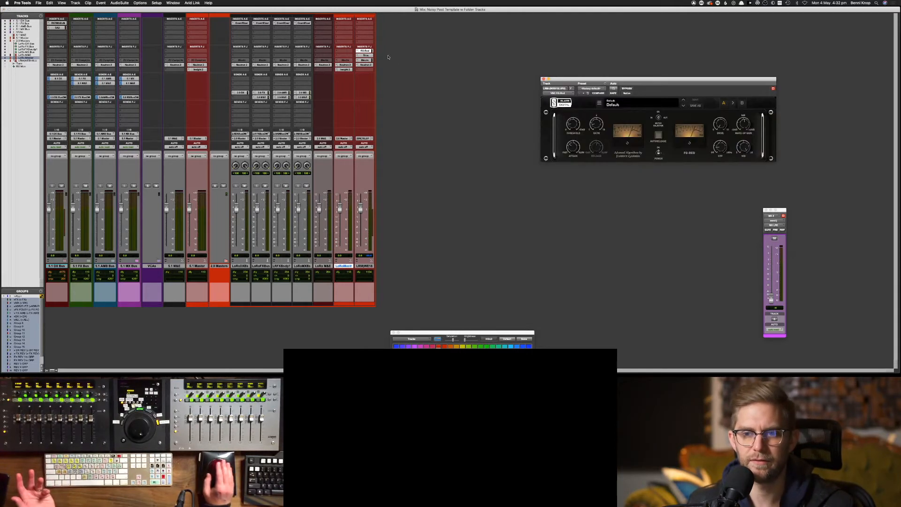
click(367, 60)
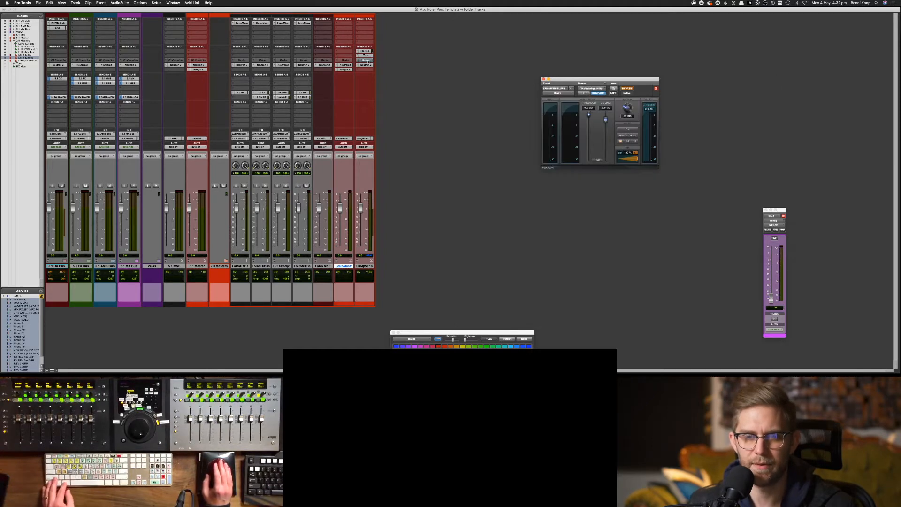
ctrl+super+click(365, 60)
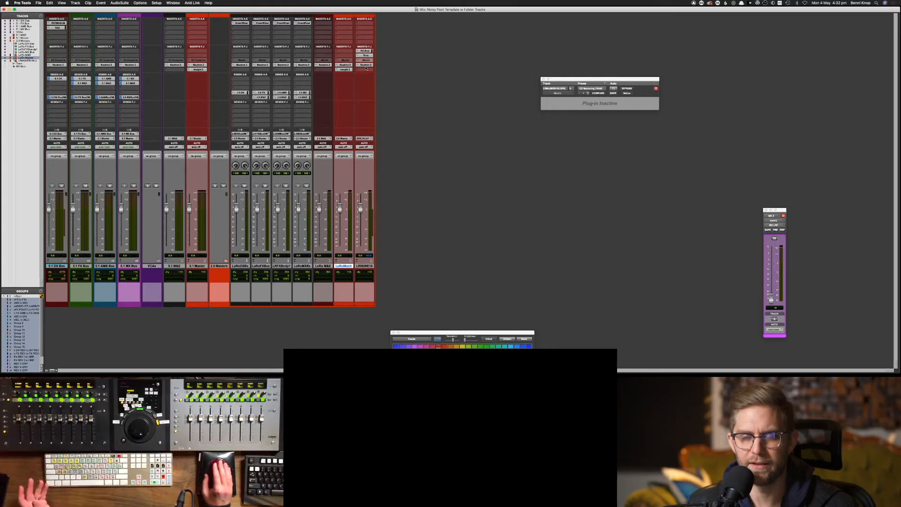
click(365, 66)
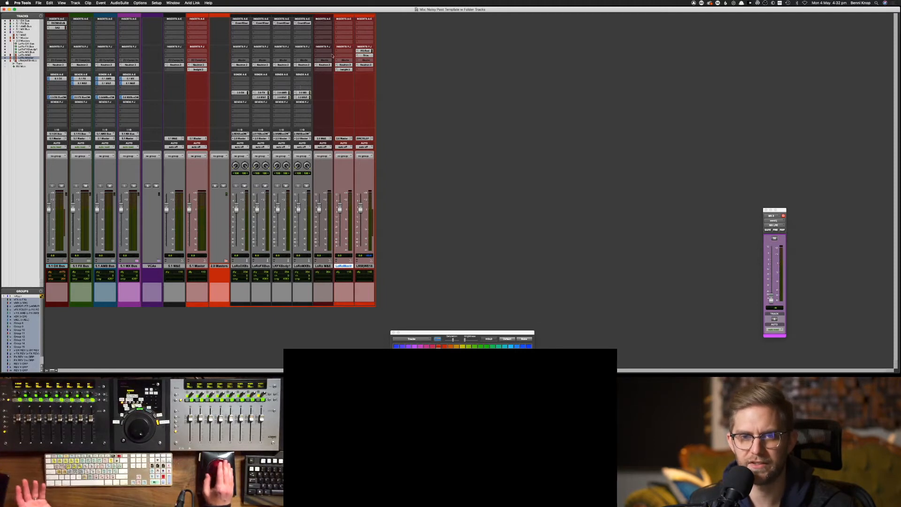
Inspect Neutron 2 on the LoRo tracks, then close the plug-in window
click(346, 65)
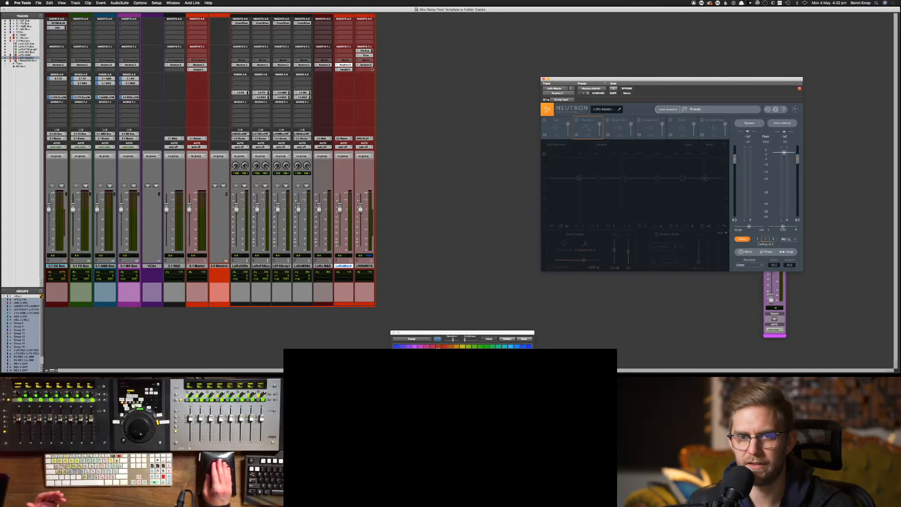
click(367, 65)
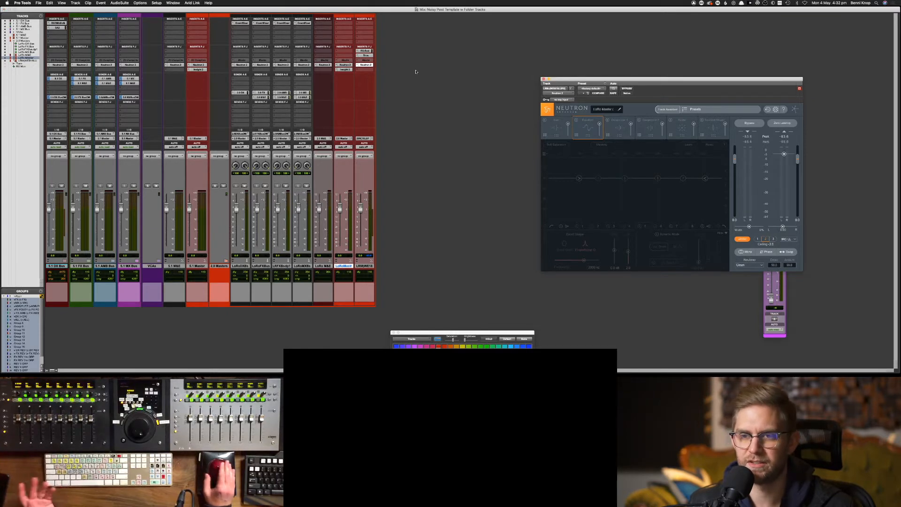
drag(571, 78, 480, 44)
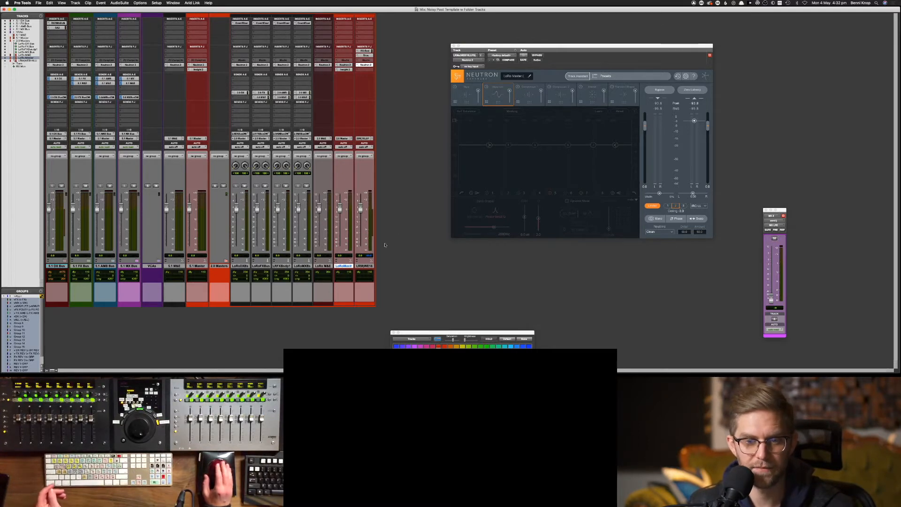
click(349, 267)
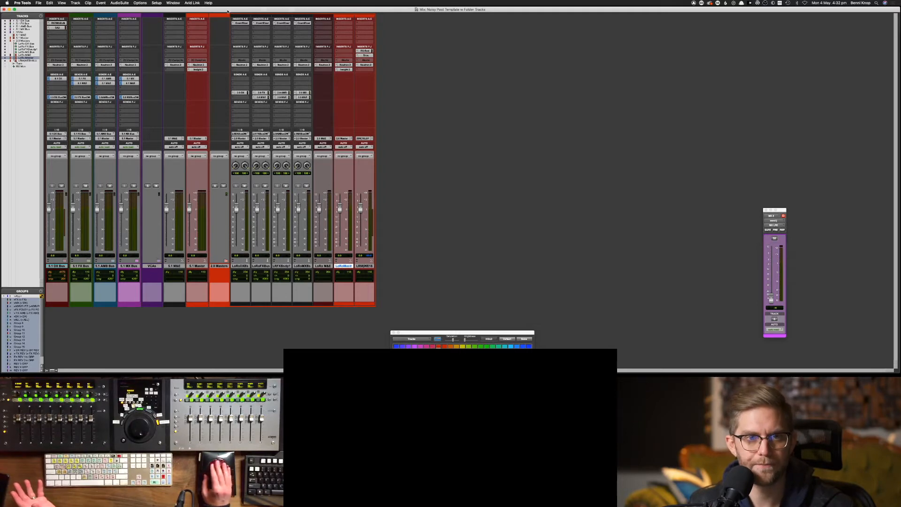
In I/O Setup's Bus page, rename the 5.1 Master bus to '5.1 Master Bus'
click(155, 4)
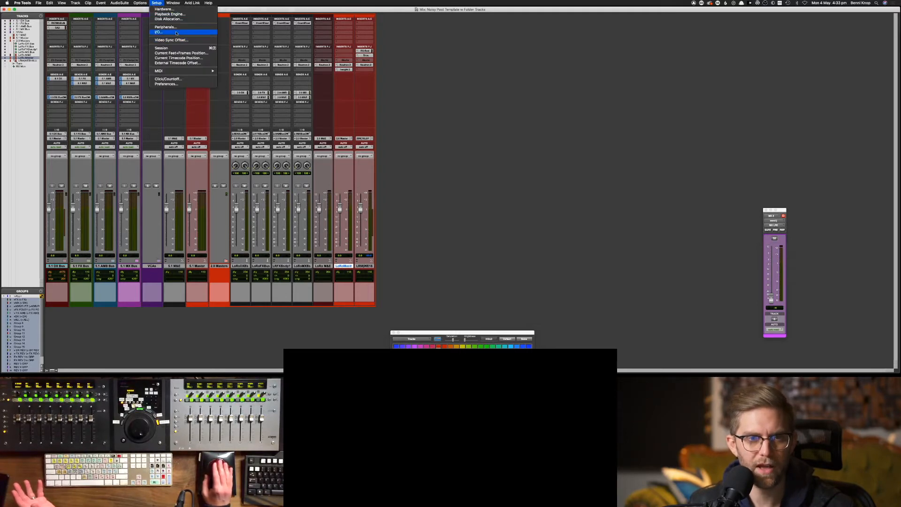
click(159, 32)
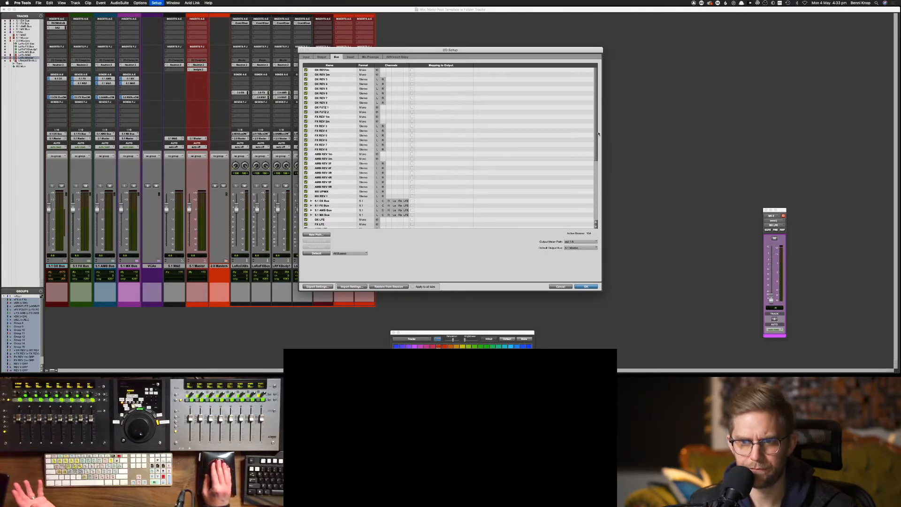
drag(598, 133, 596, 194)
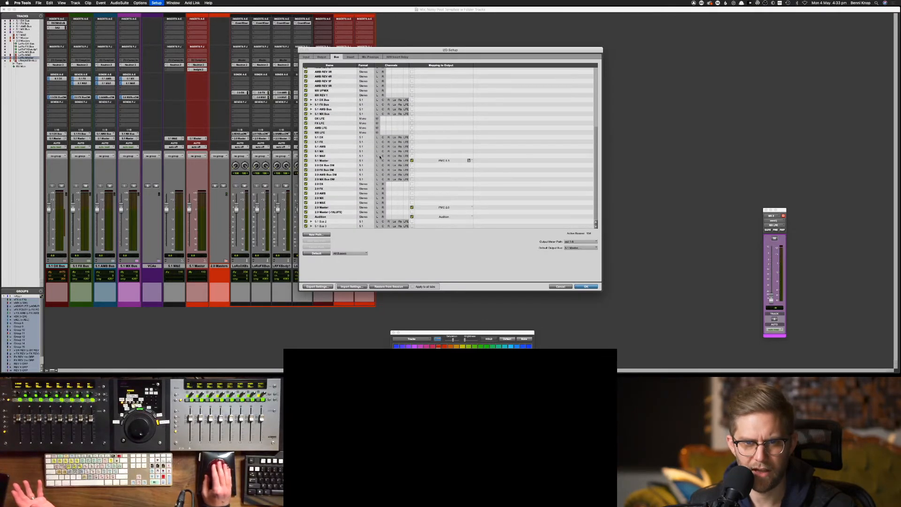
double_click(341, 162)
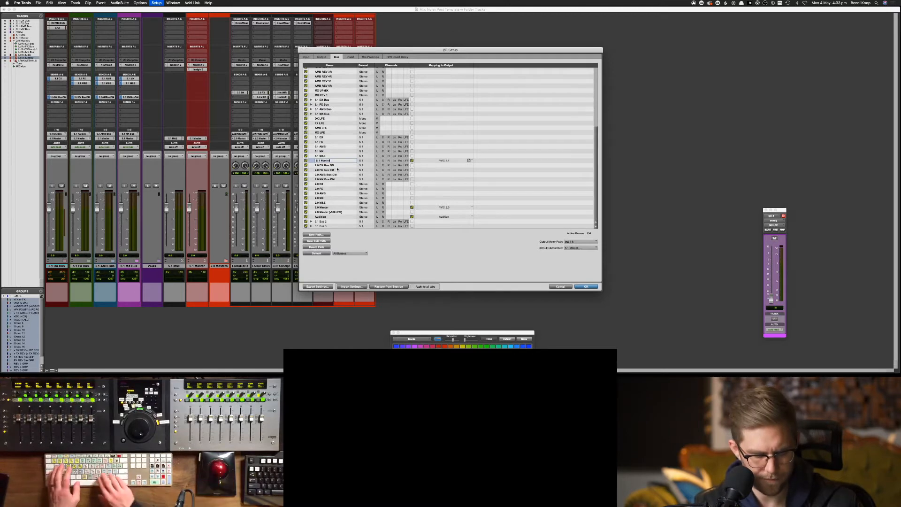
text(Bus)
key(Return)
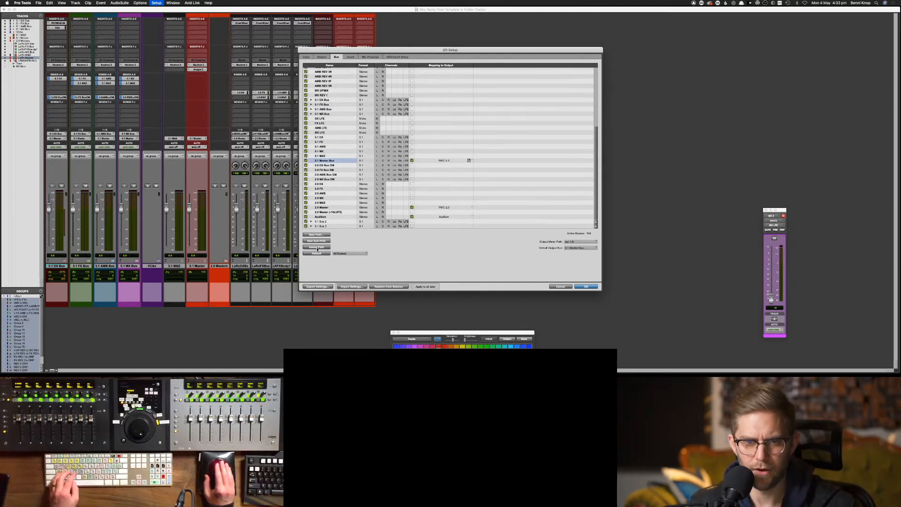
Add a new 5.1 bus path '5.1 Master' mapped to the PMC 5.1 output instead
click(317, 235)
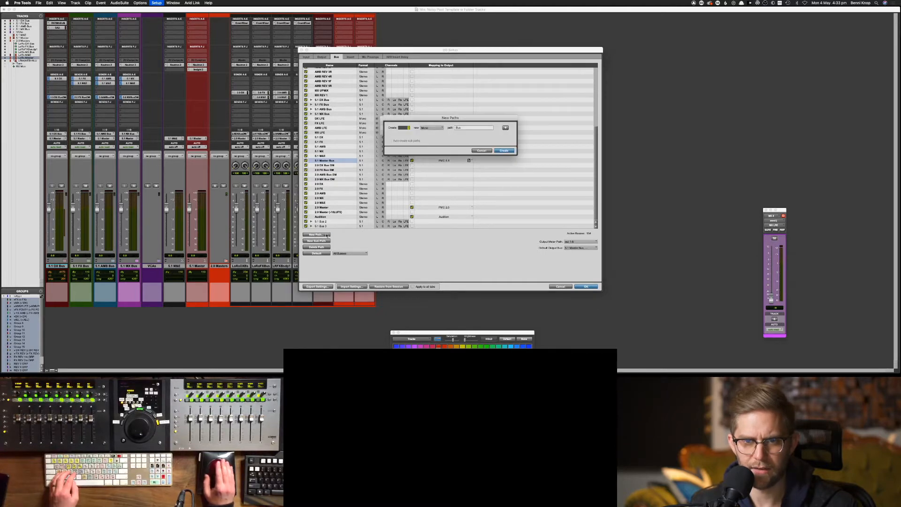
click(432, 128)
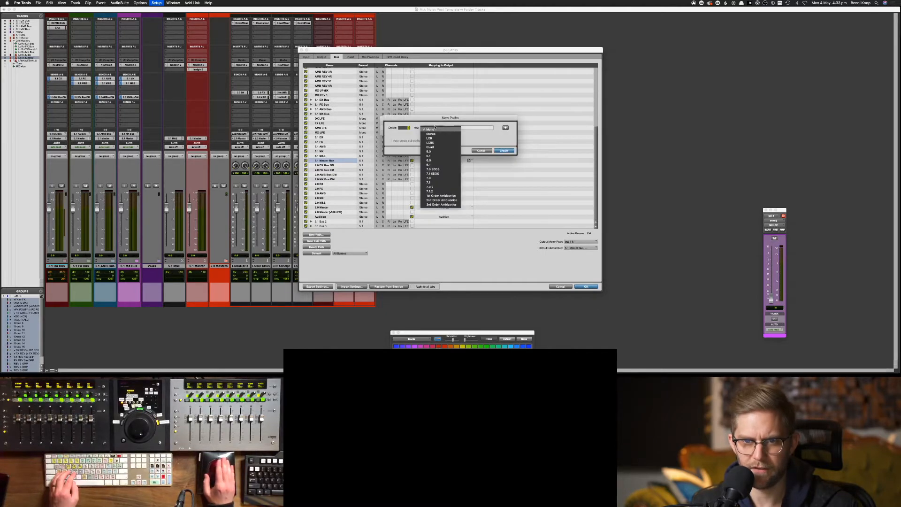
click(440, 156)
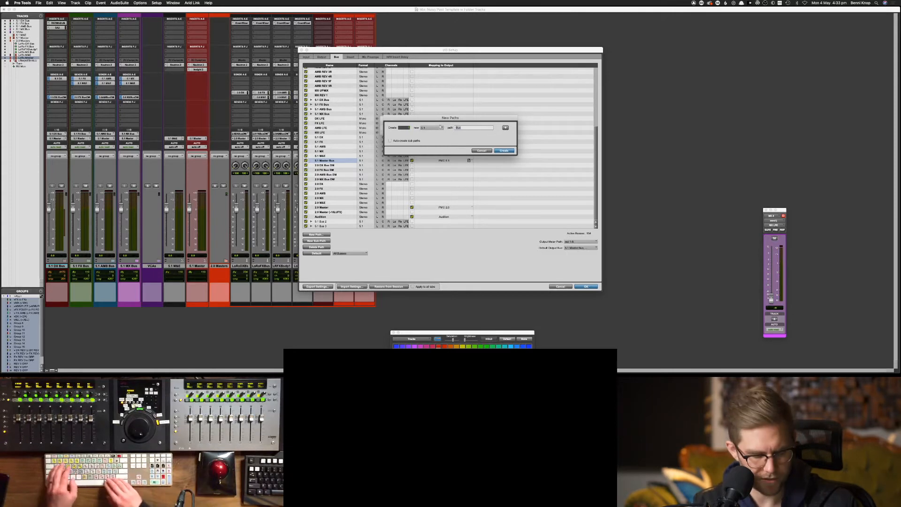
text(5.1)
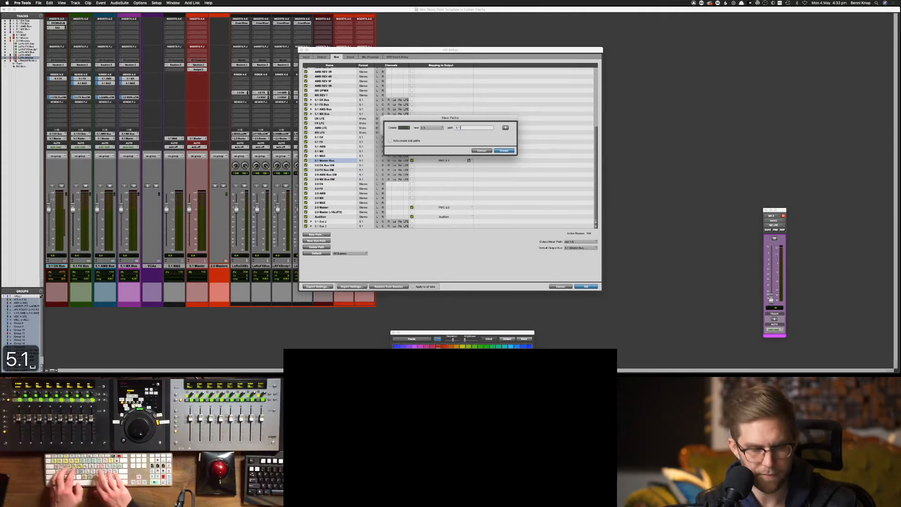
text( Master)
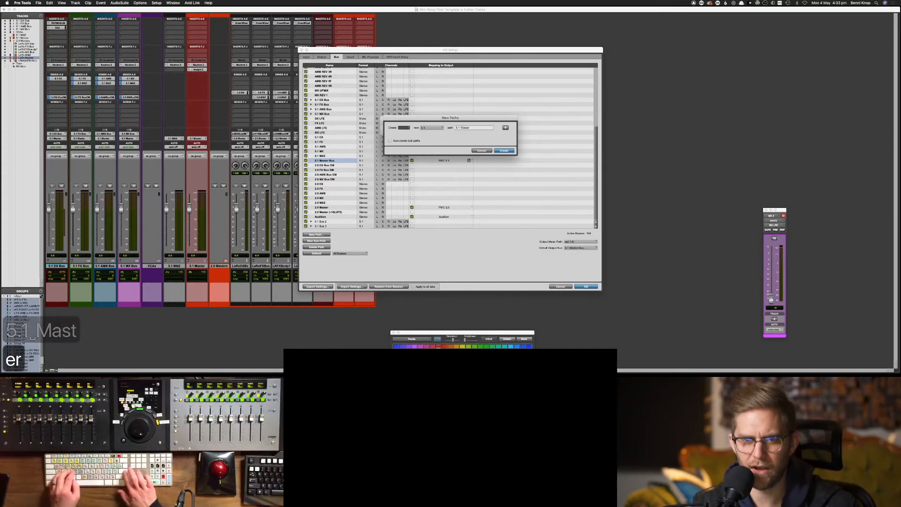
key(Return)
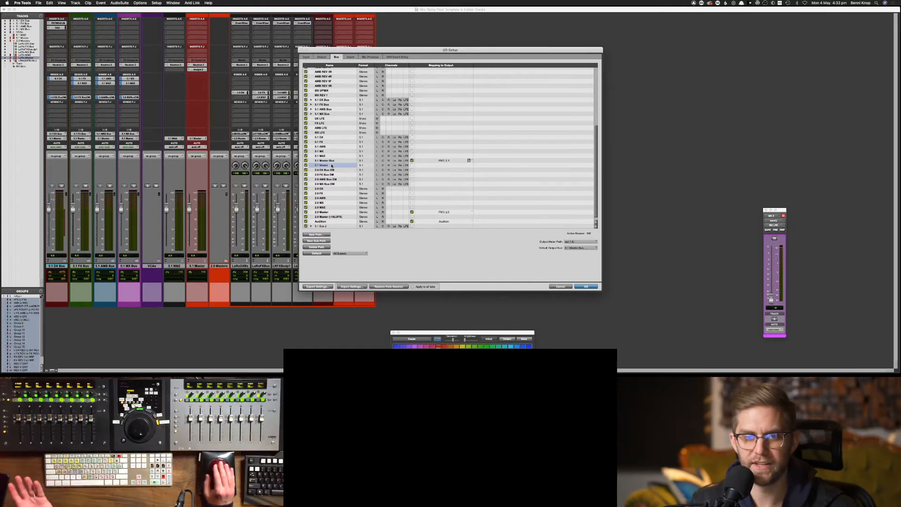
click(331, 165)
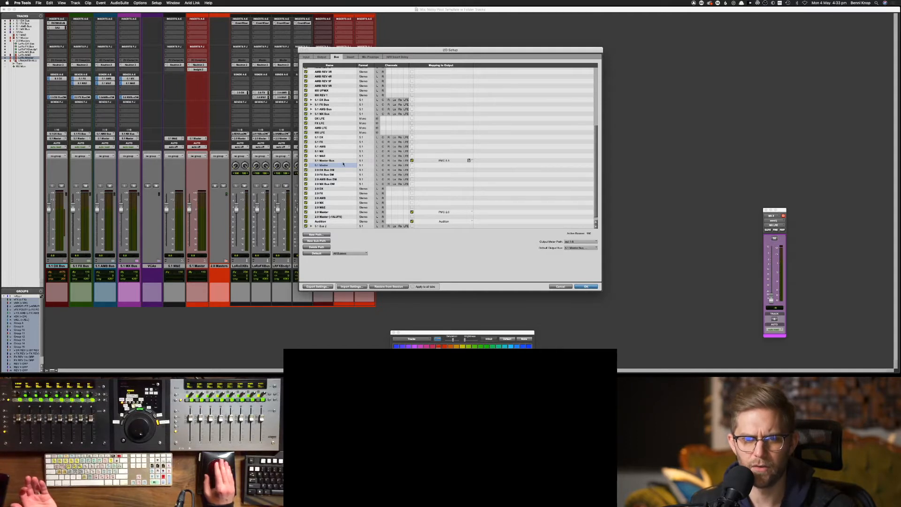
click(412, 165)
click(412, 160)
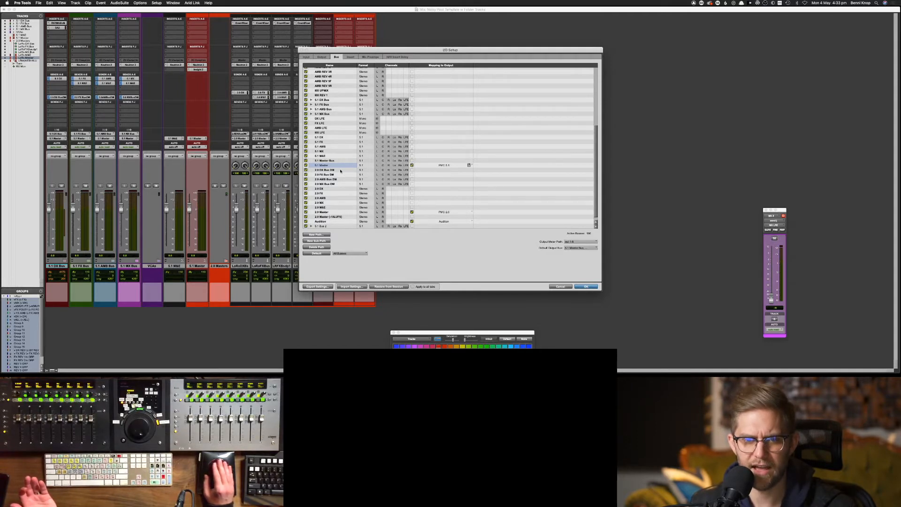
Rename the 2.0 Master bus to '2.0 Master Bus'
double_click(326, 213)
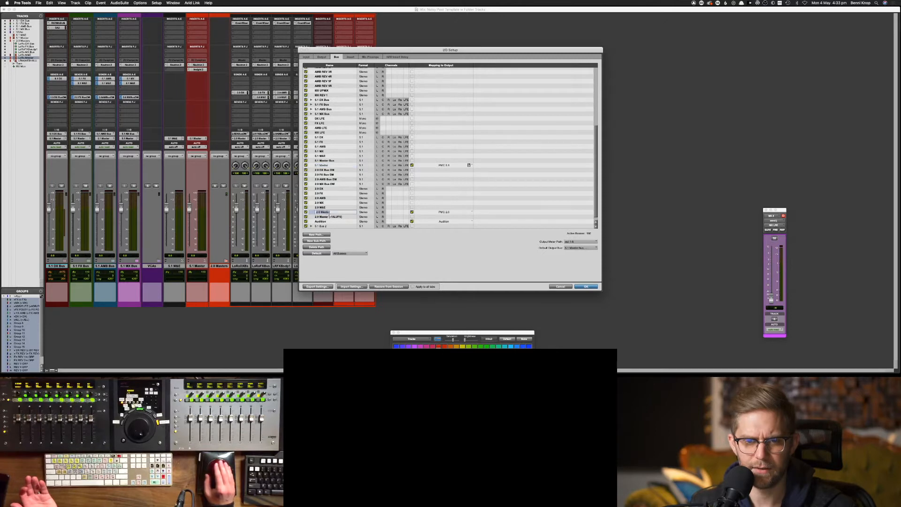
text(Lo)
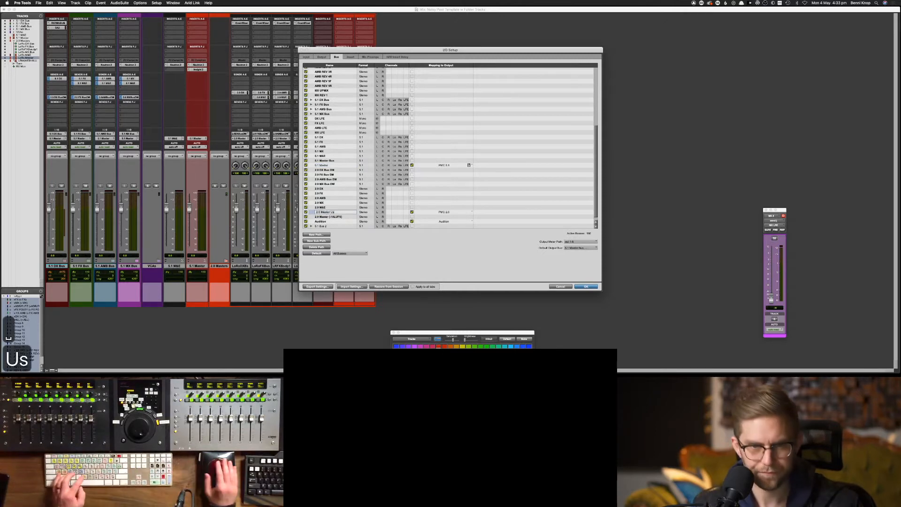
key(BackSpace)
key(BackSpace)
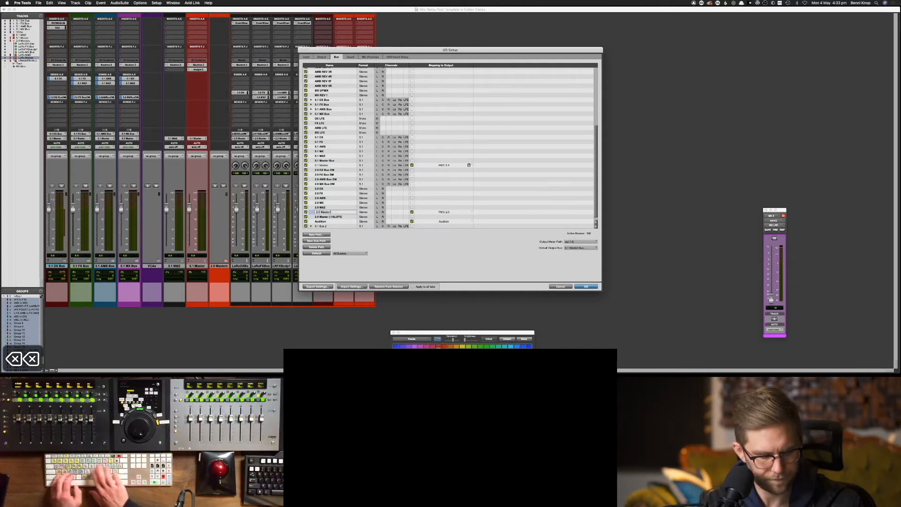
text(Bus)
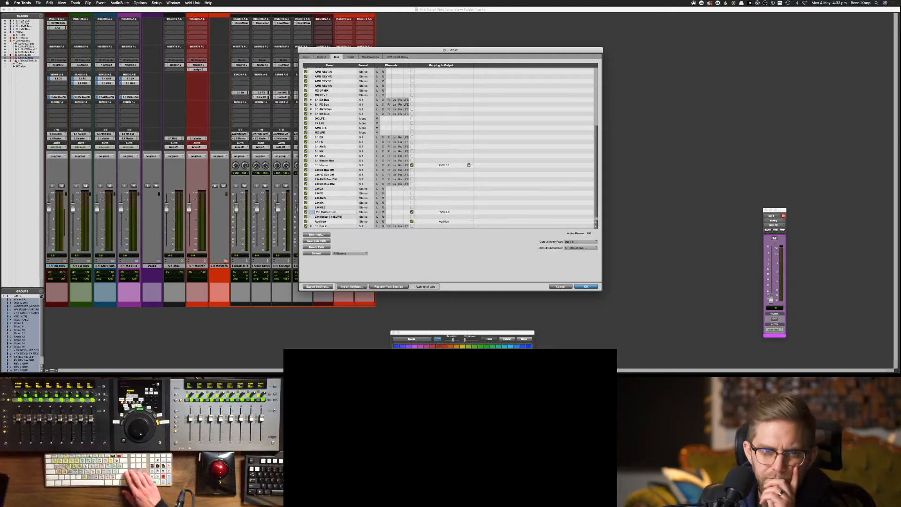
key(Return)
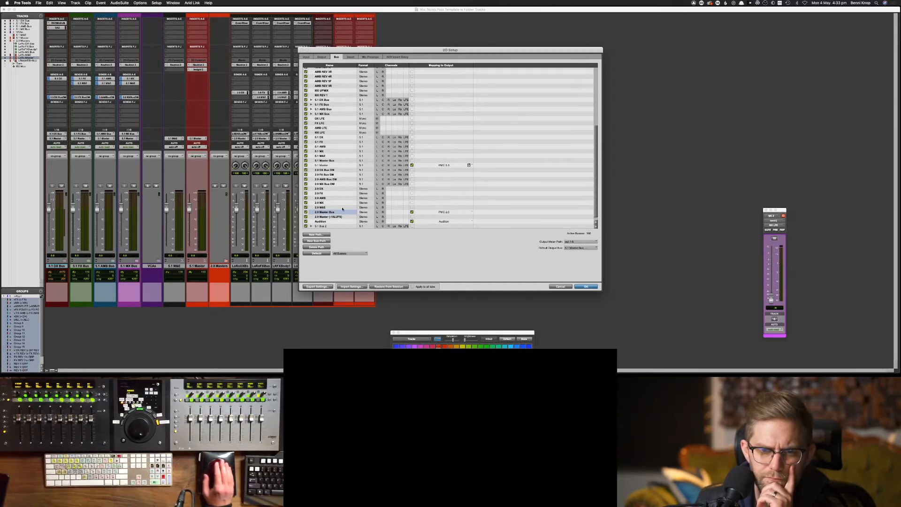
double_click(343, 216)
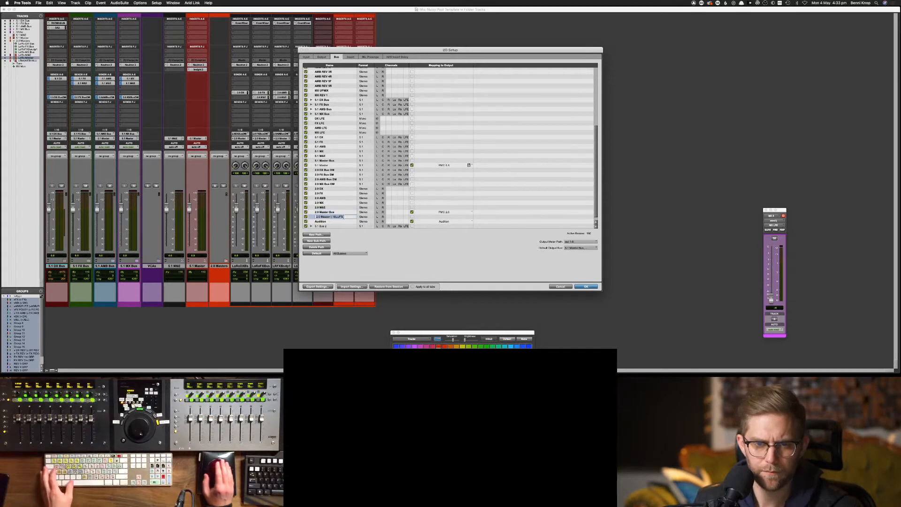
click(345, 216)
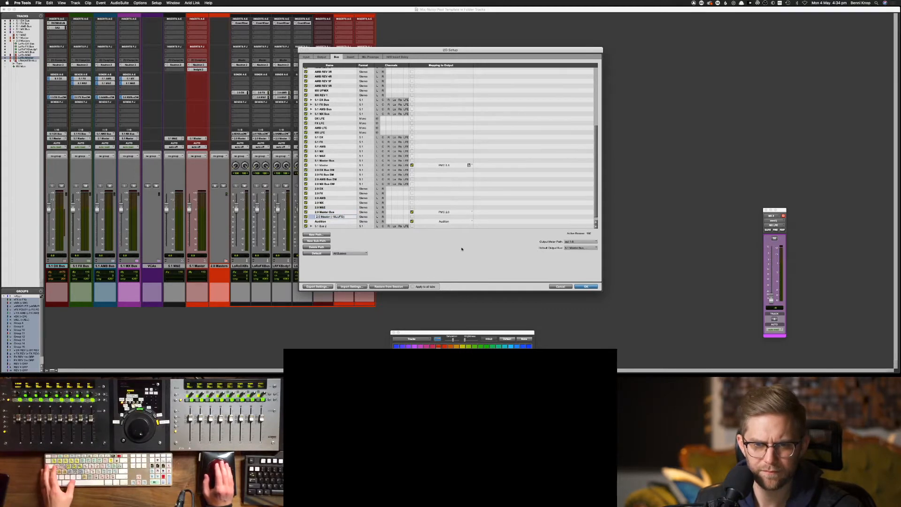
click(333, 212)
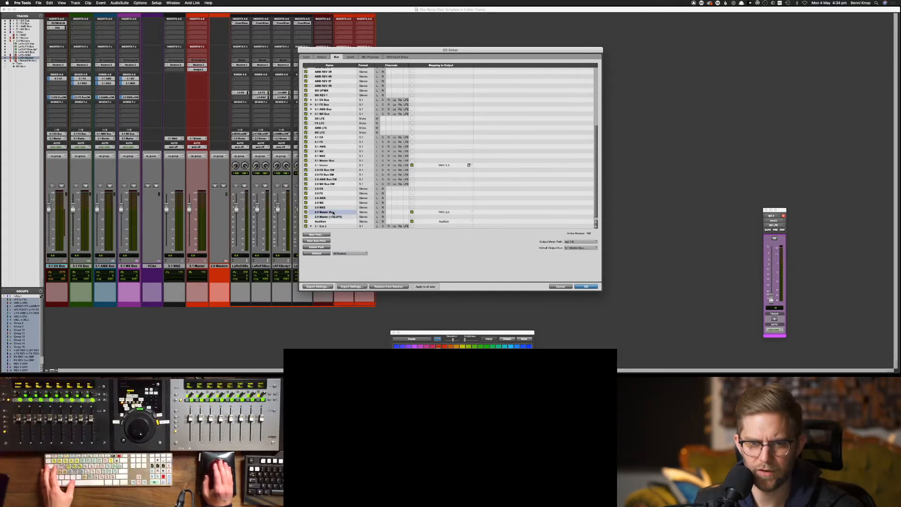
Try adding a '2.0 Bus' path, then delete the mistakenly created mono path
click(315, 234)
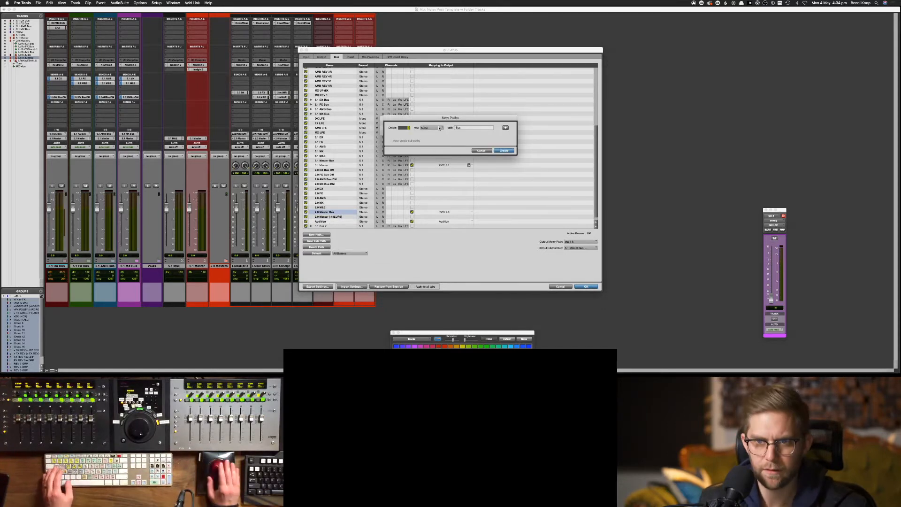
key(BackSpace)
key(BackSpace)
key(BackSpace)
key(BackSpace)
key(BackSpace)
key(BackSpace)
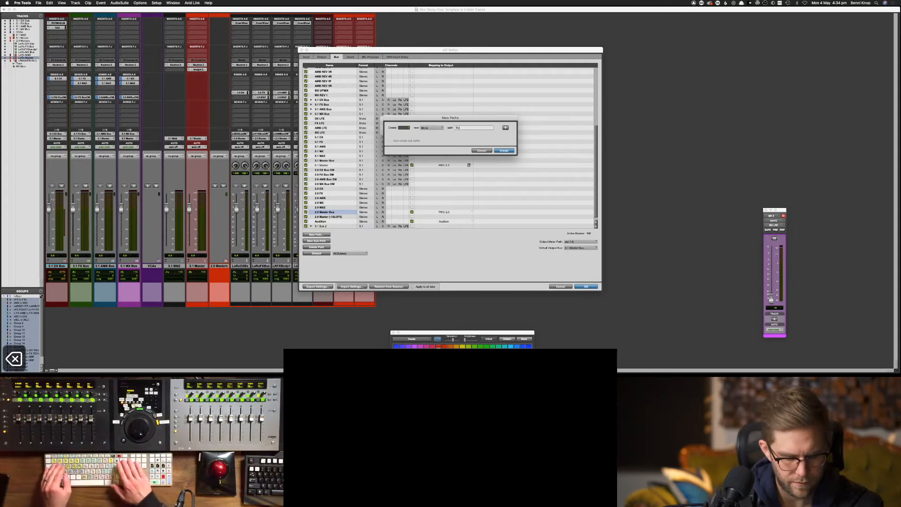
text(2.,)
key(BackSpace)
key(BackSpace)
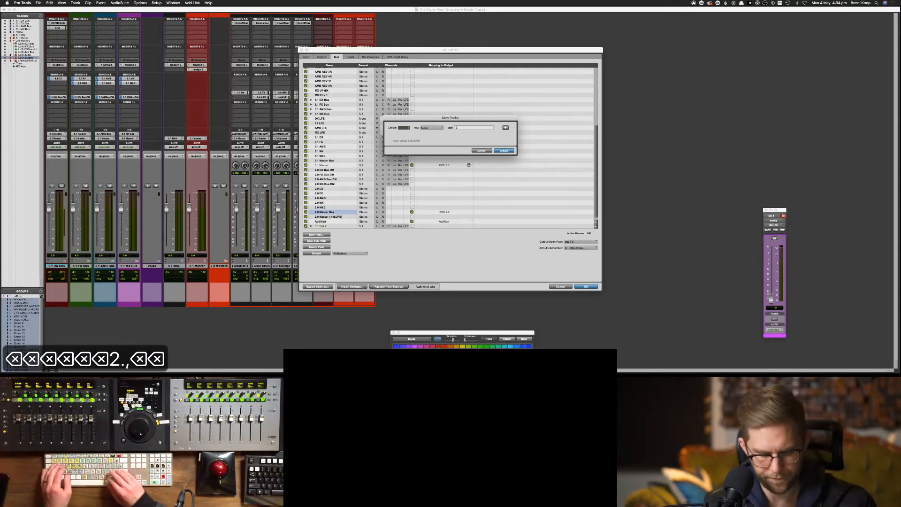
text(.0 Bus)
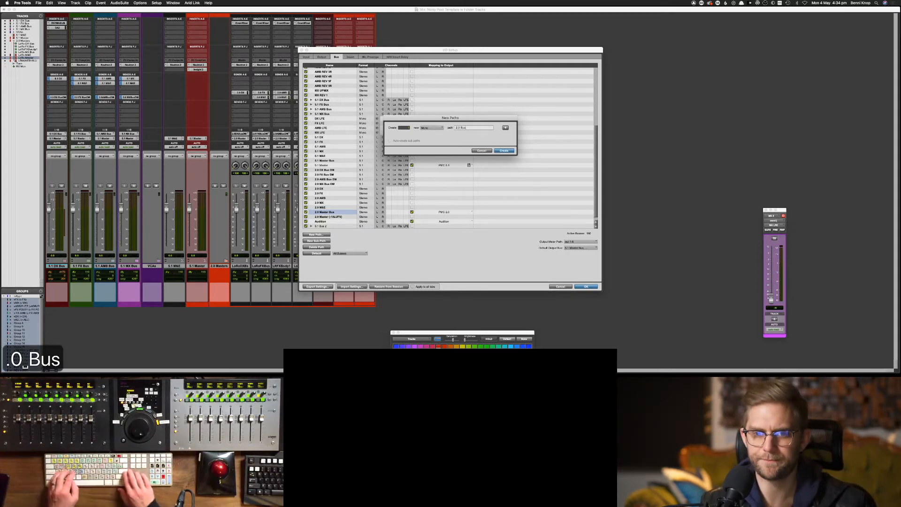
key(Return)
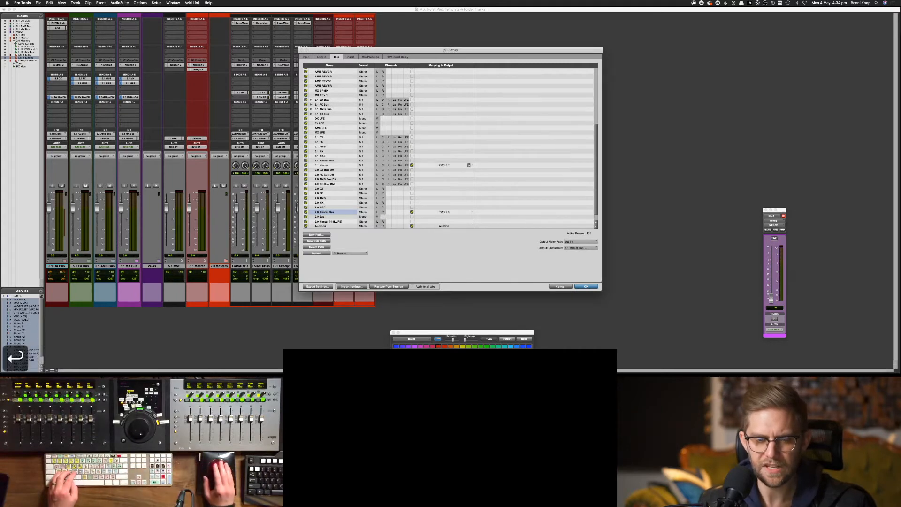
key(Tab)
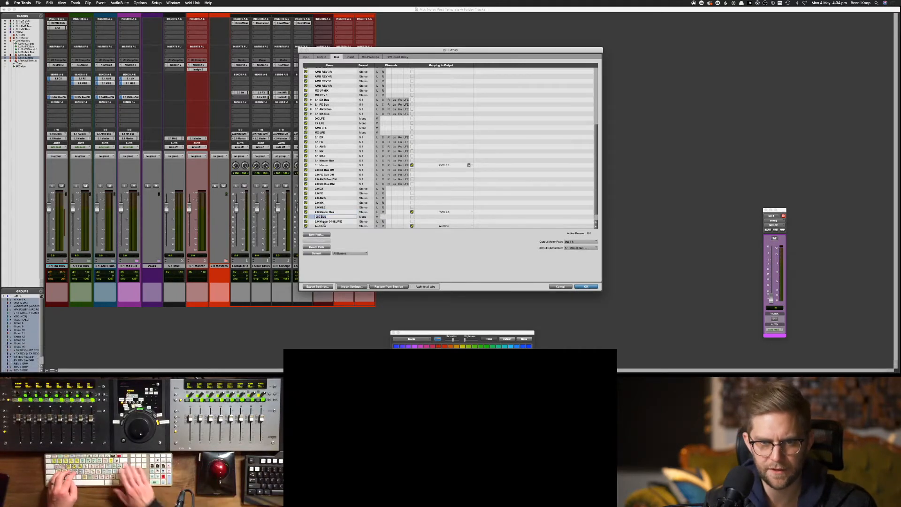
key(BackSpace)
key(BackSpace)
key(BackSpace)
key(BackSpace)
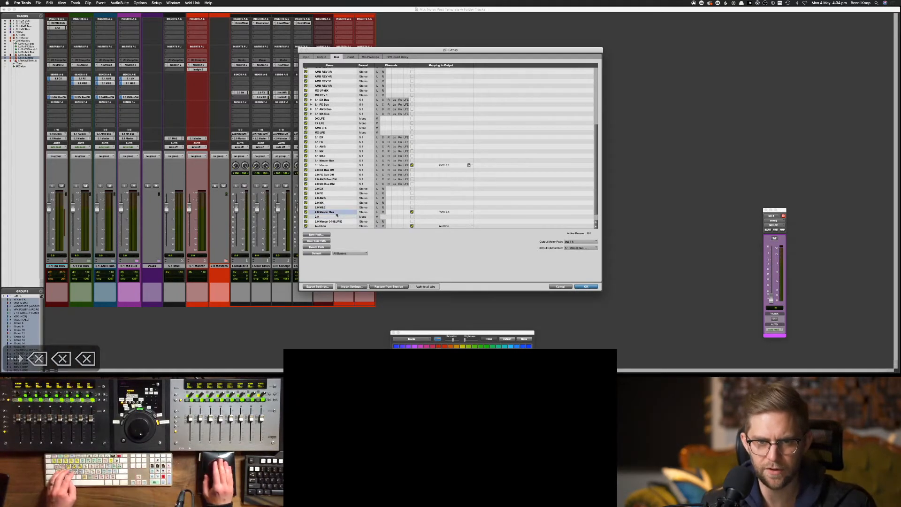
click(319, 248)
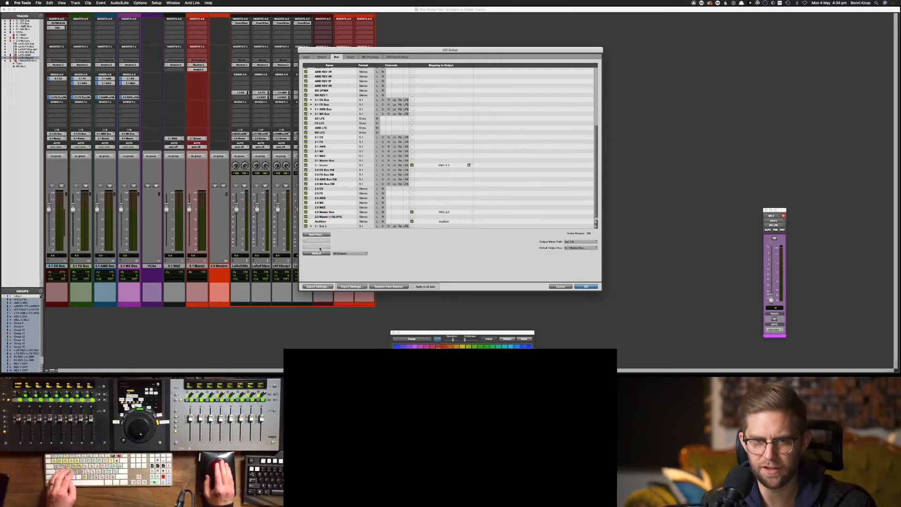
click(328, 213)
Create a new stereo bus path named '2.0 Master'
click(324, 234)
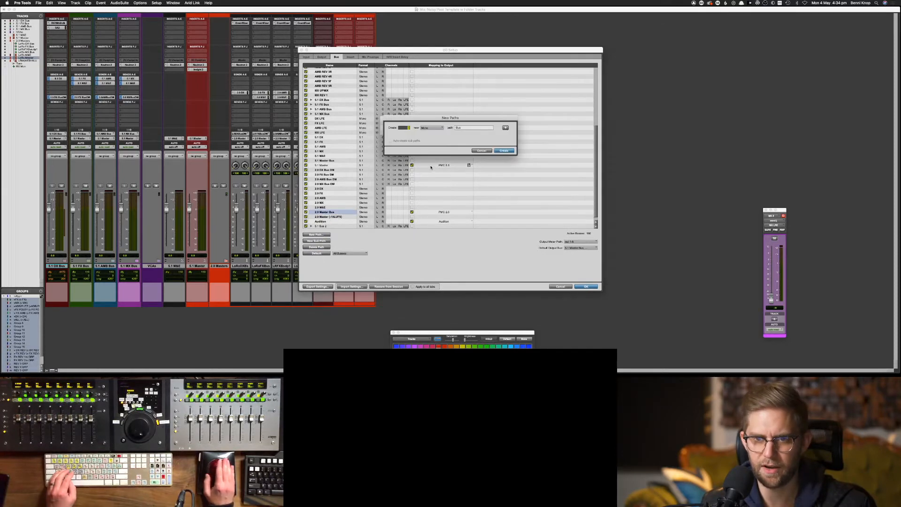
click(430, 131)
click(430, 133)
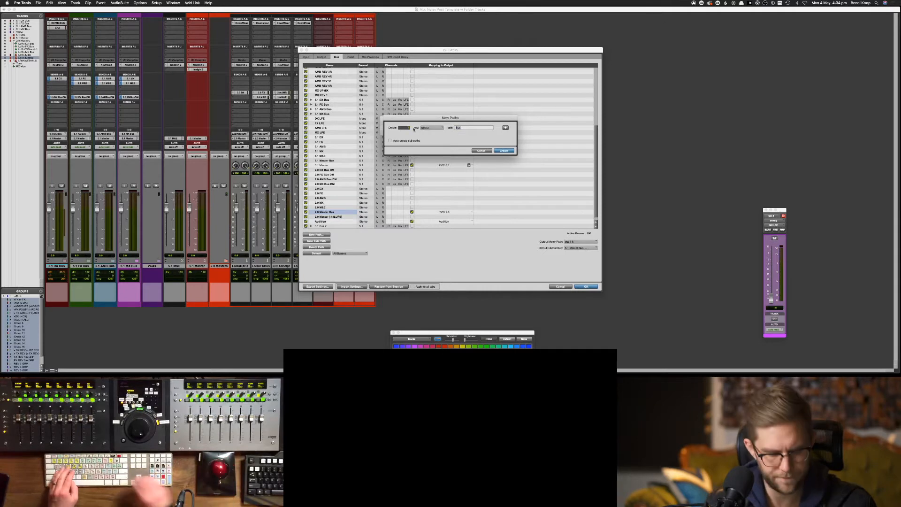
text(2/)
key(BackSpace)
text(.0)
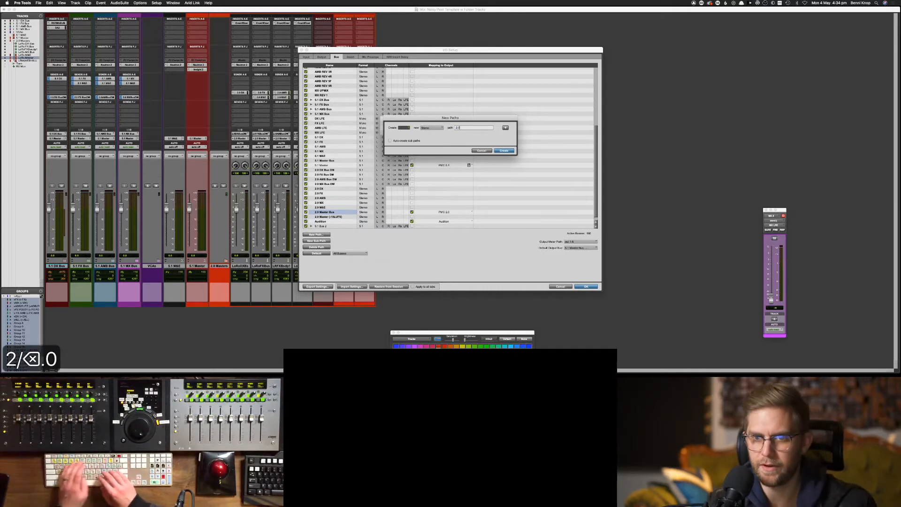
text( Master)
key(Return)
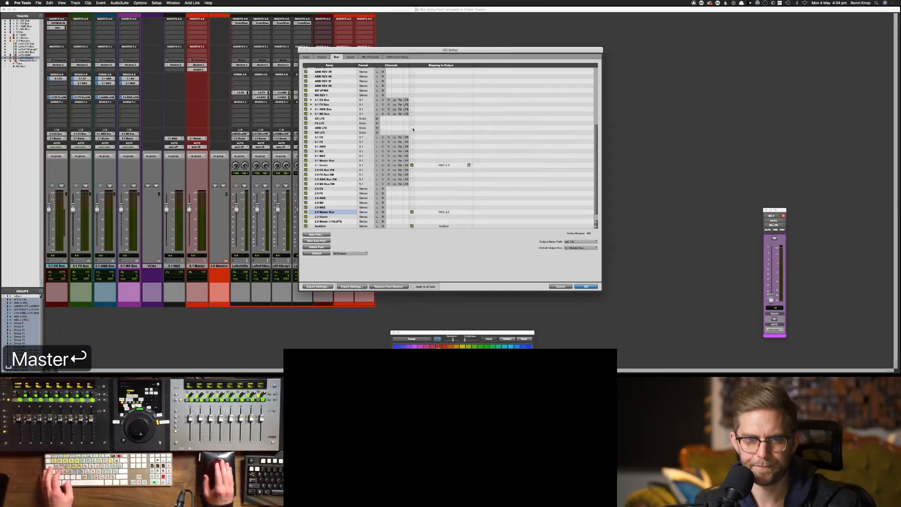
Unmap 2.0 Master Bus from PMC 2.0, keep 5.1 Master Bus as default output, apply
click(411, 212)
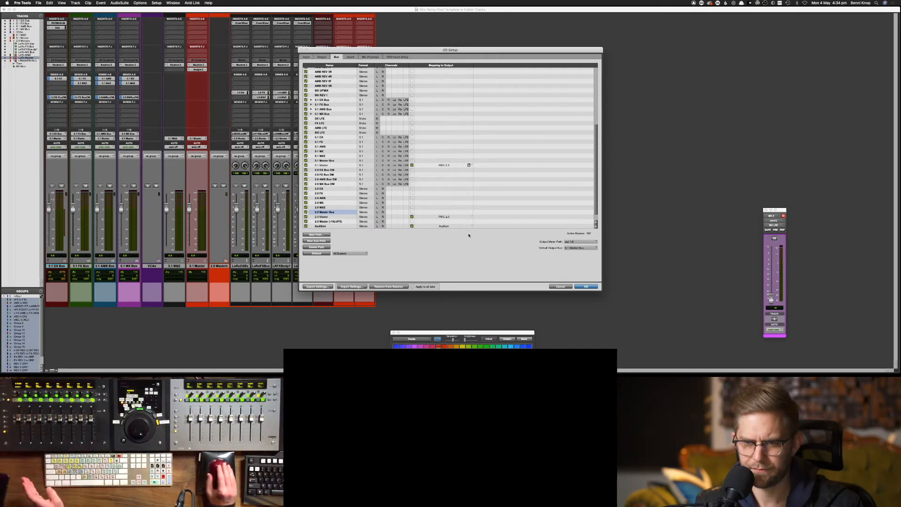
click(579, 248)
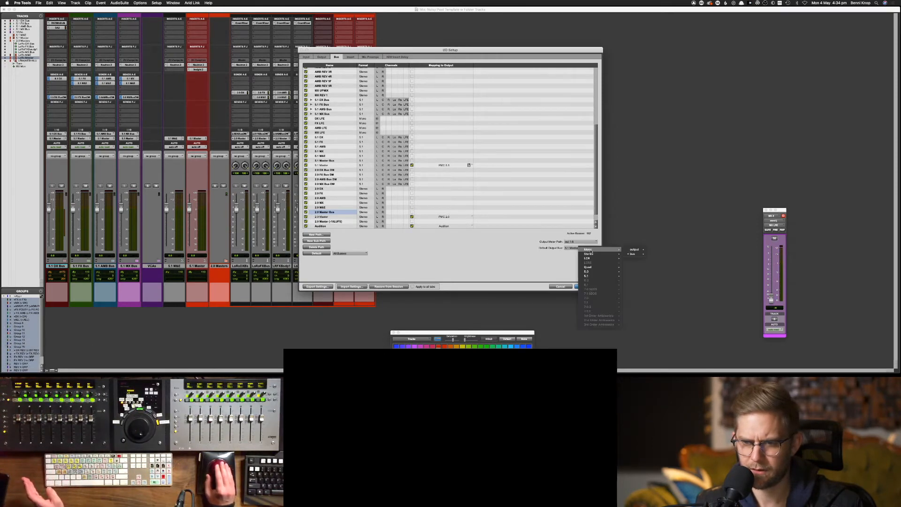
mouse_move(632, 253)
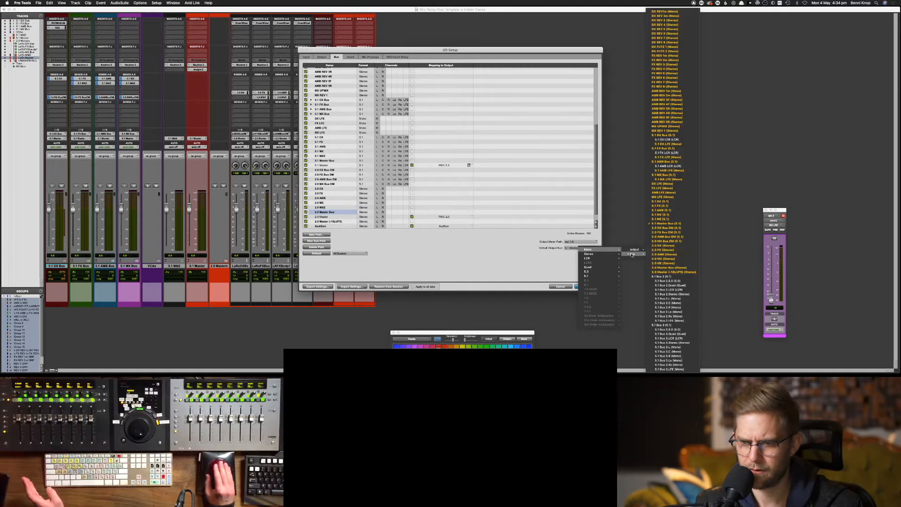
click(685, 224)
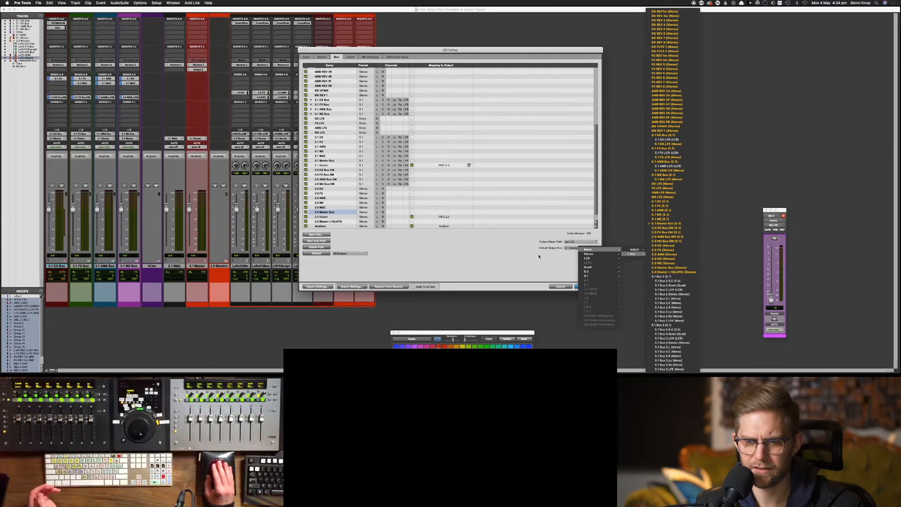
key(Return)
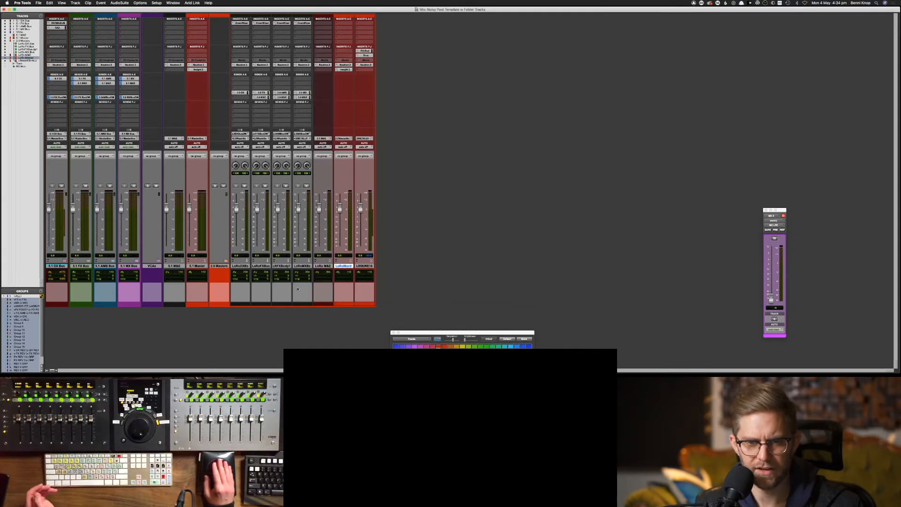
Delete the old 2.0 Master track from the mixer
drag(239, 265, 408, 268)
right_click(227, 265)
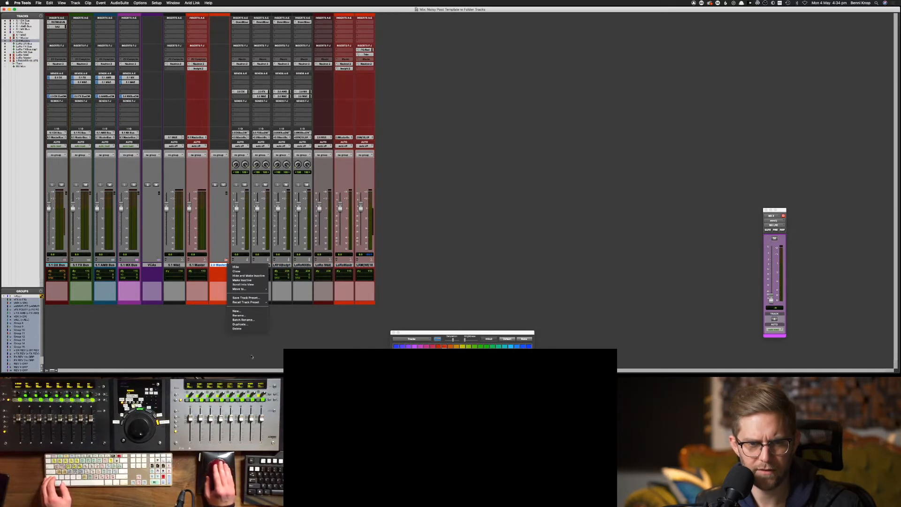
click(249, 323)
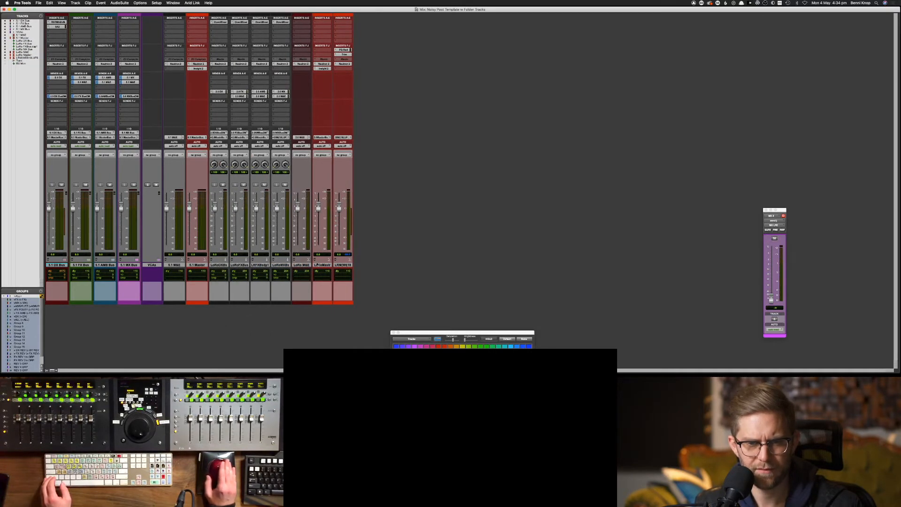
Create a stereo Routing Folder track named '2.0 Master' at the end of the mixer
click(343, 264)
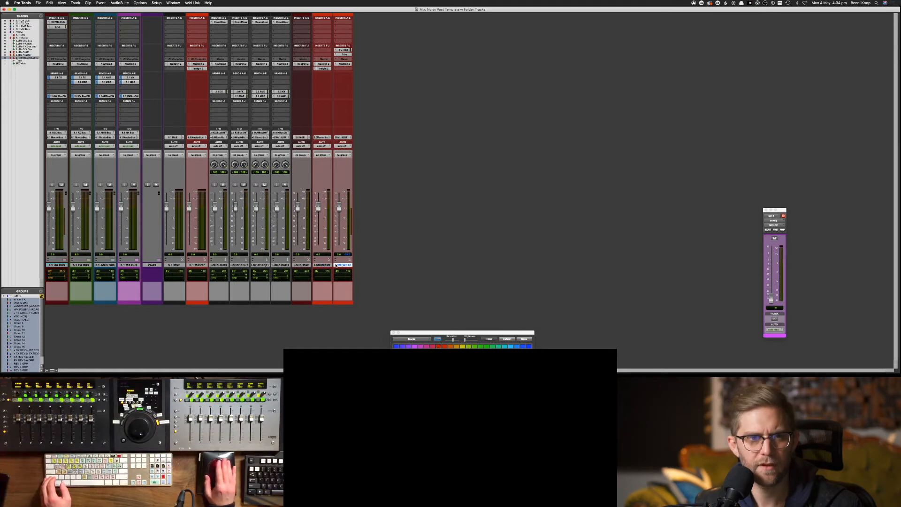
click(75, 3)
key(cmd+shift+n)
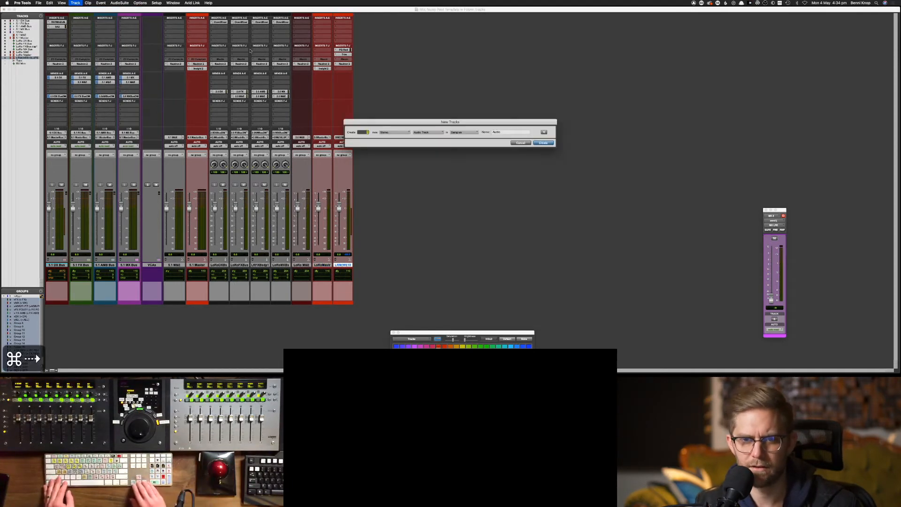
key(super+Down)
key(super+Down)
key(super+Up)
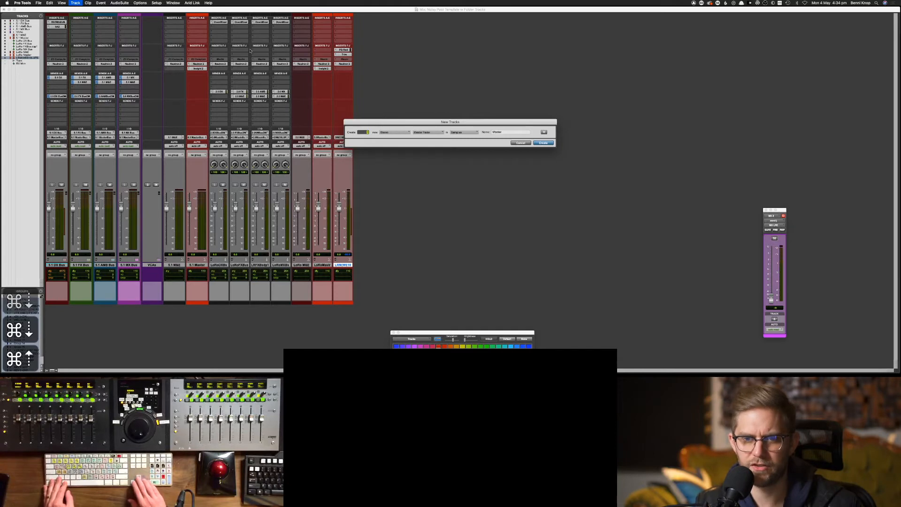
key(super+Up)
key(super+Up)
key(super+Up)
key(super+Up)
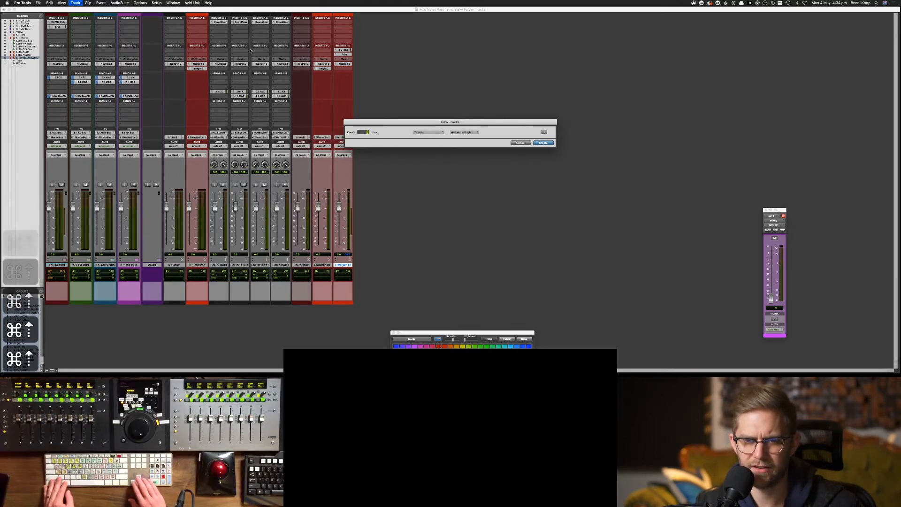
key(super+Down)
key(super+Down)
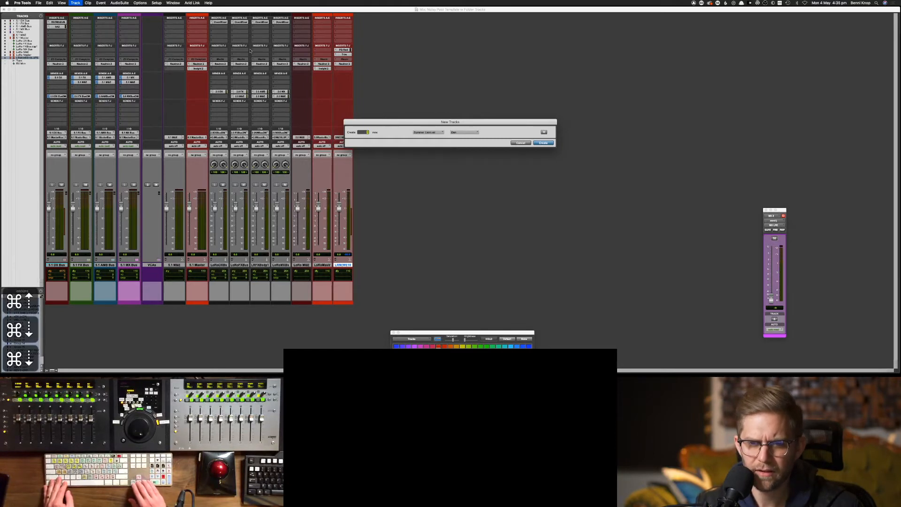
key(super+Down)
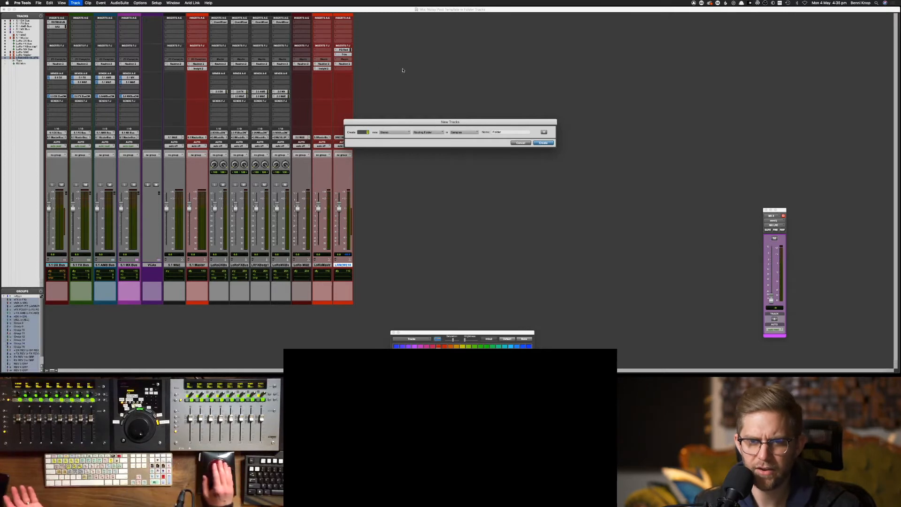
double_click(497, 132)
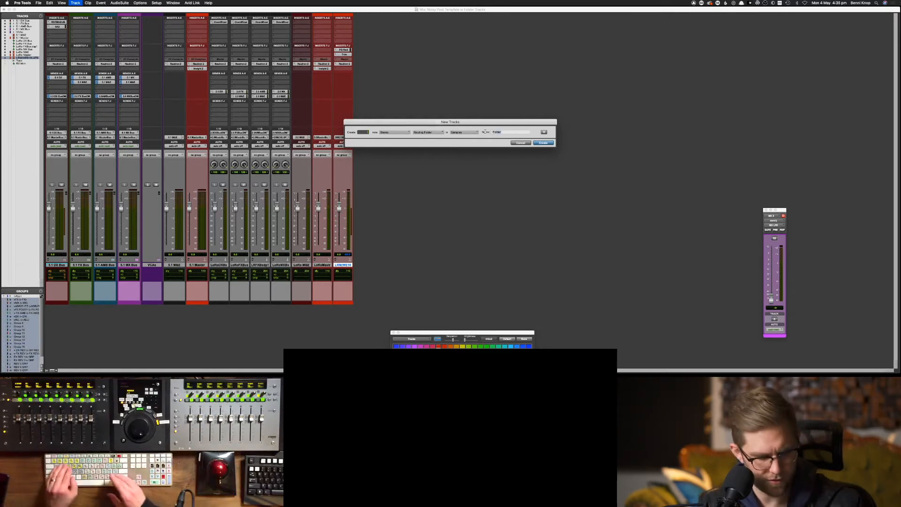
text(2.0 Master)
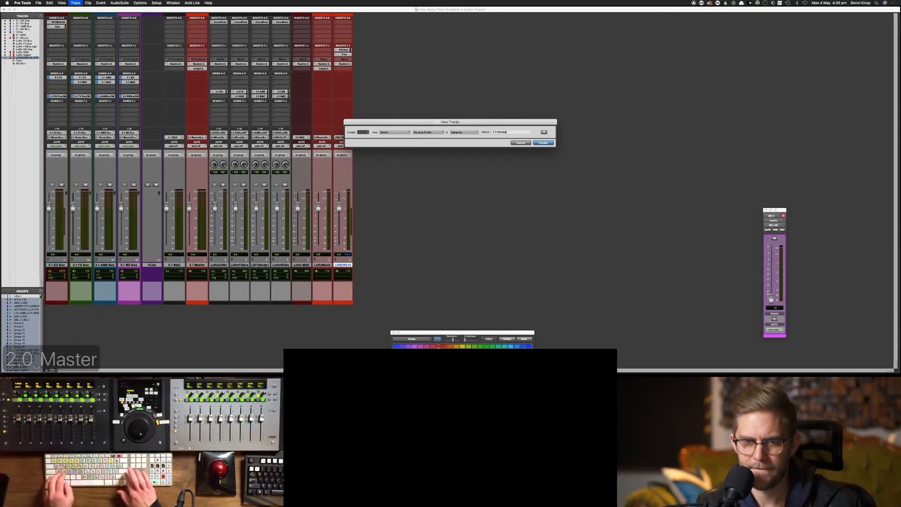
key(Return)
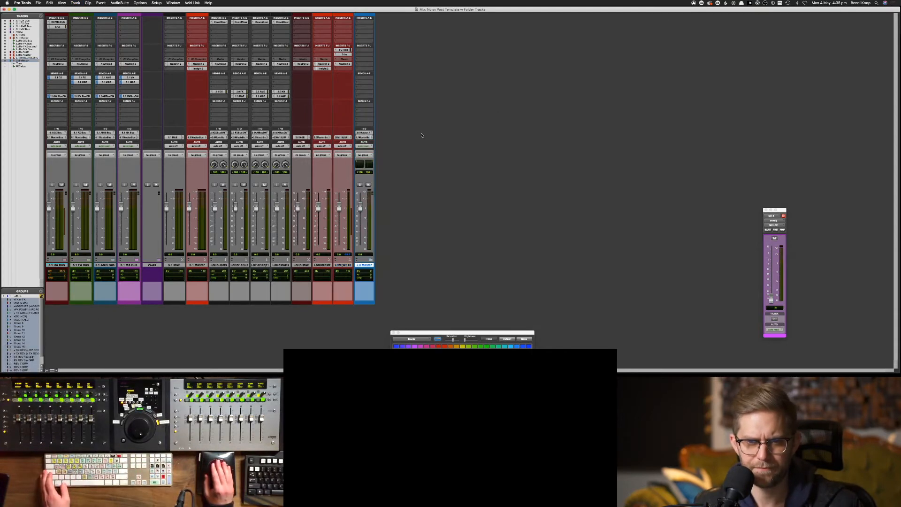
click(370, 136)
mouse_move(370, 135)
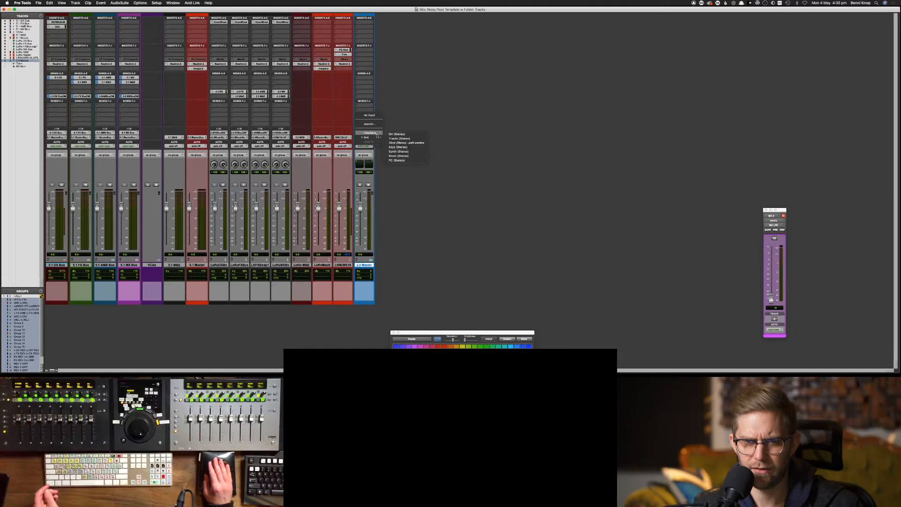
Feed the 2.0 Master track from the 2.0 Master Bus and assign its output
click(399, 129)
click(367, 133)
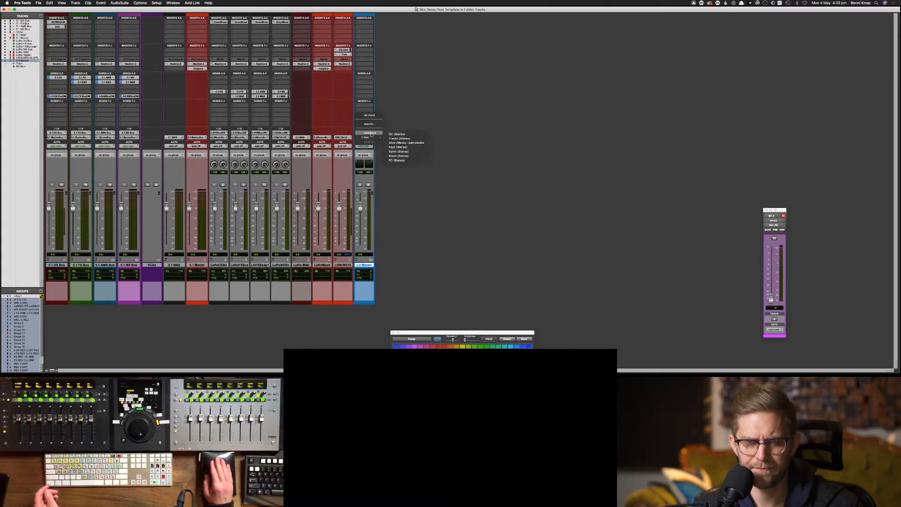
mouse_move(401, 138)
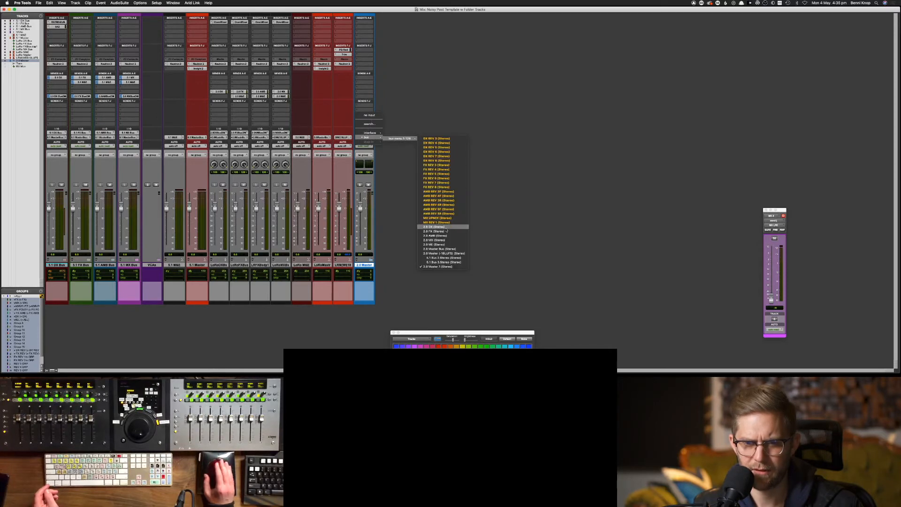
click(445, 250)
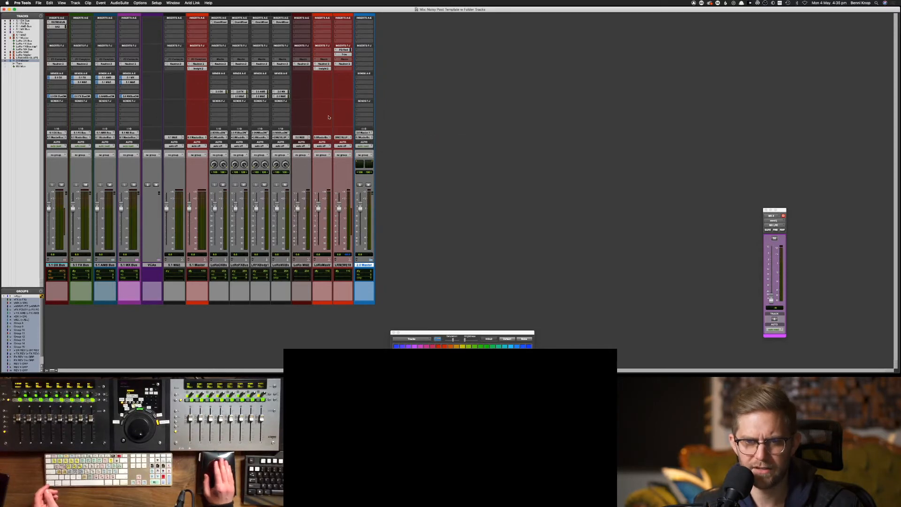
click(362, 137)
click(405, 148)
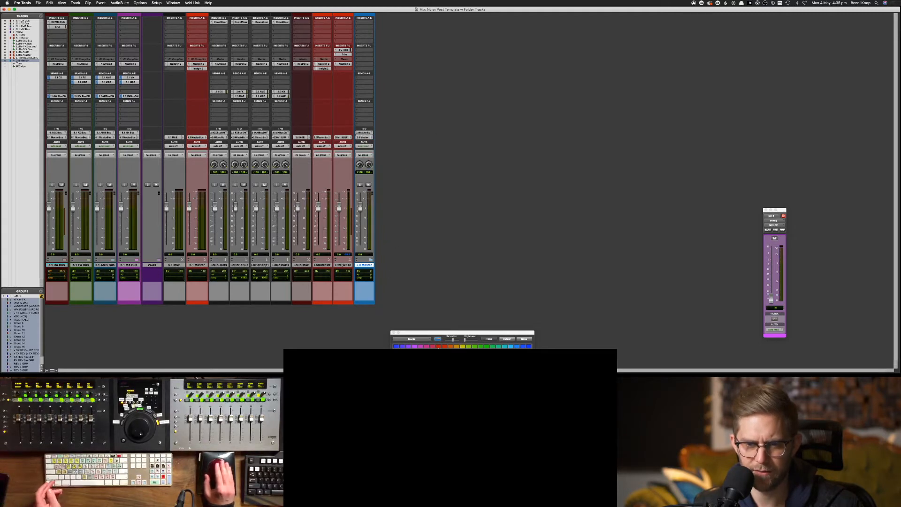
Colour the 2.0 Master track red and test its solo on and off
click(440, 346)
click(384, 279)
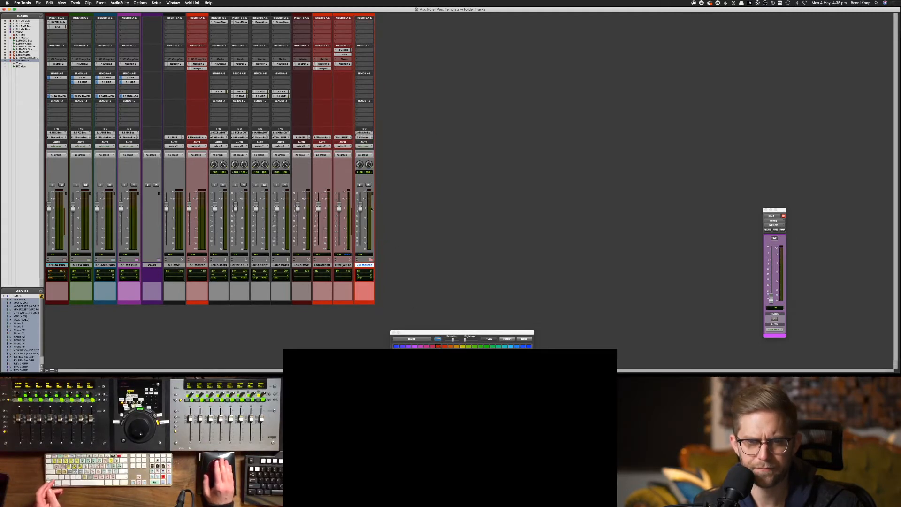
click(359, 185)
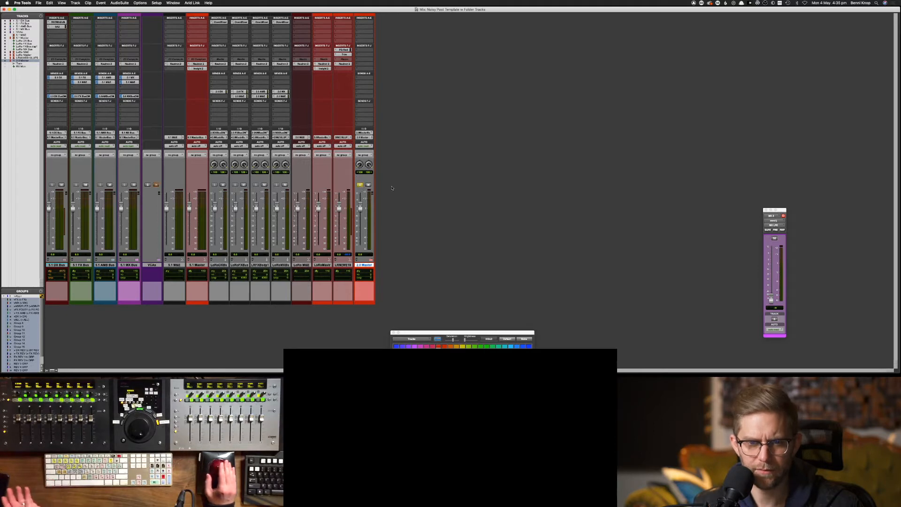
click(360, 184)
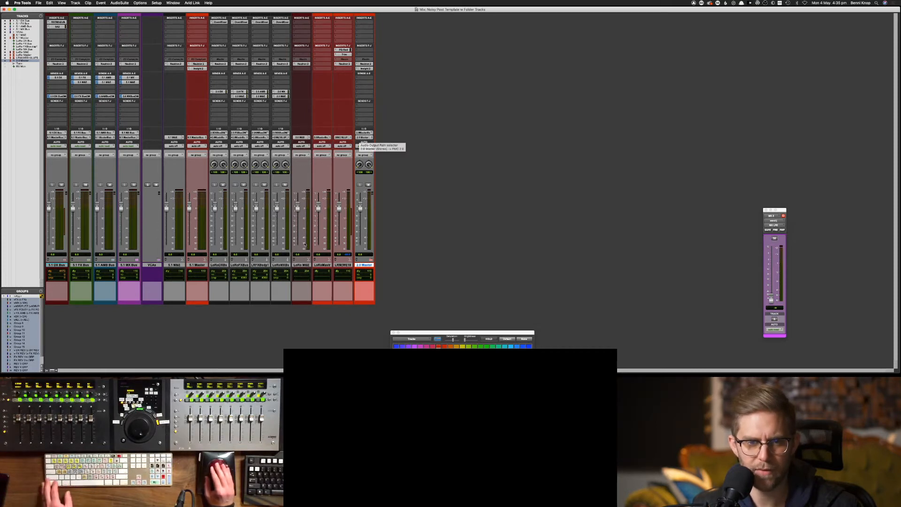
Move the LoRo stem tracks, excluding LoRoMastr, to the far right of the mixer
click(224, 265)
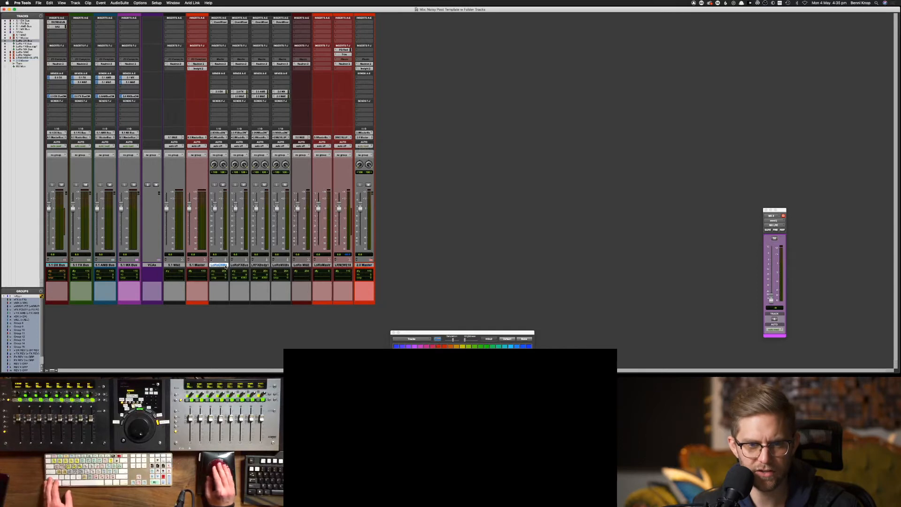
shift+click(343, 266)
super+click(320, 266)
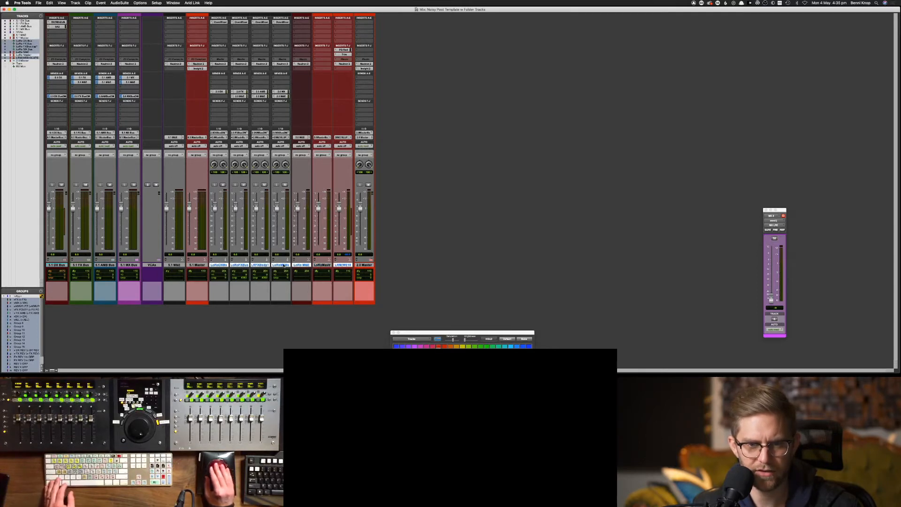
drag(222, 266, 365, 266)
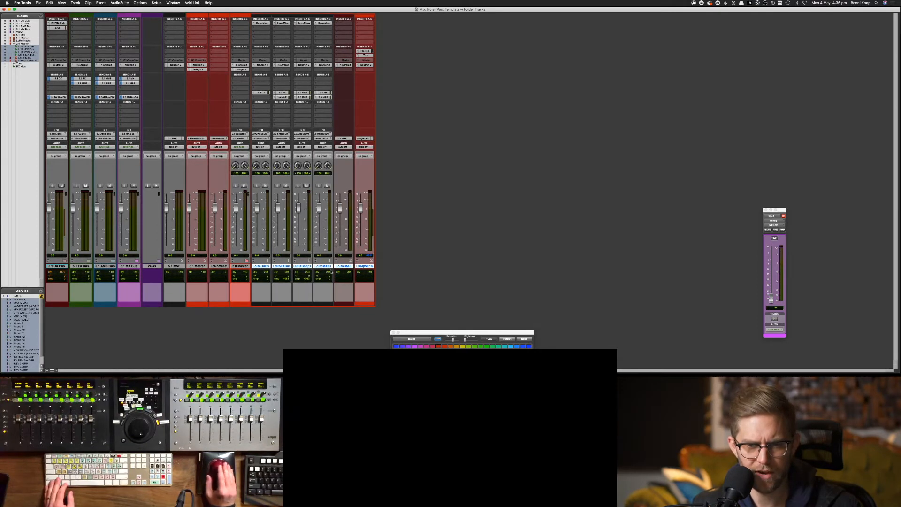
Delete the LoRoMastr track
click(217, 266)
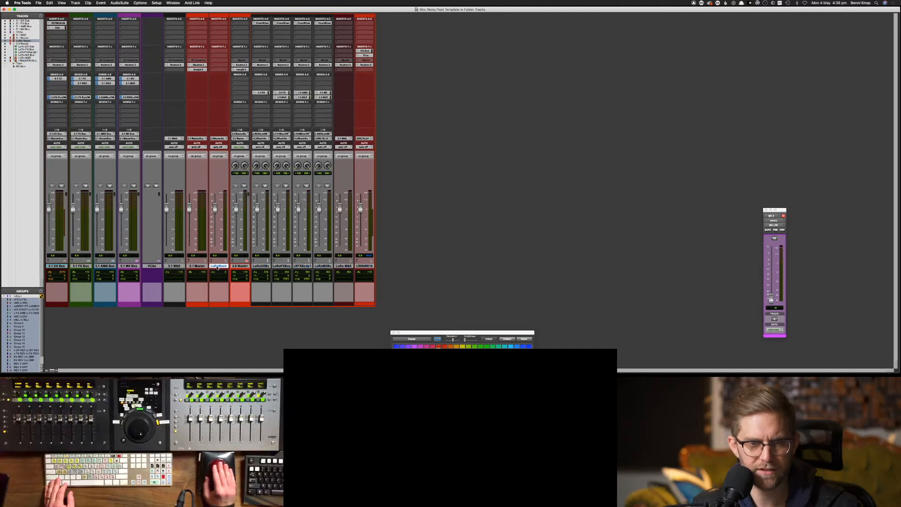
right_click(218, 267)
click(229, 343)
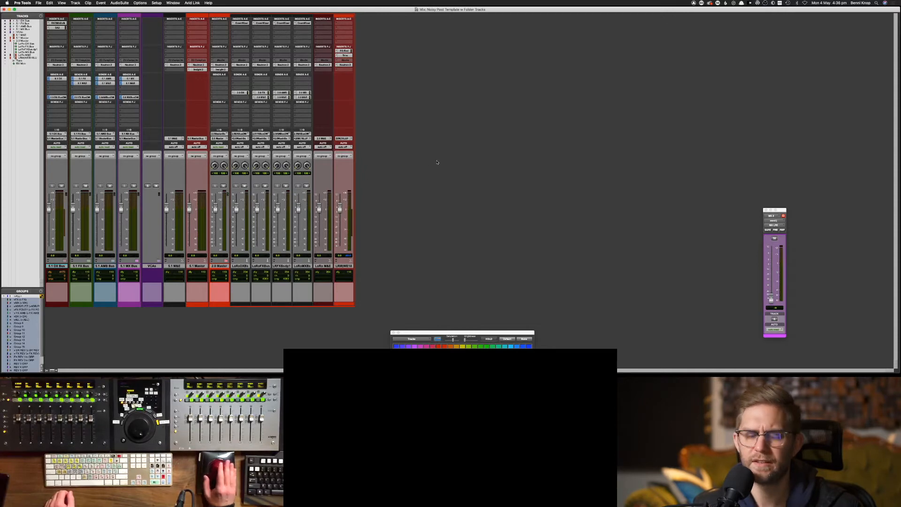
Give the rightmost LRM track a darker red colour
click(223, 266)
click(344, 265)
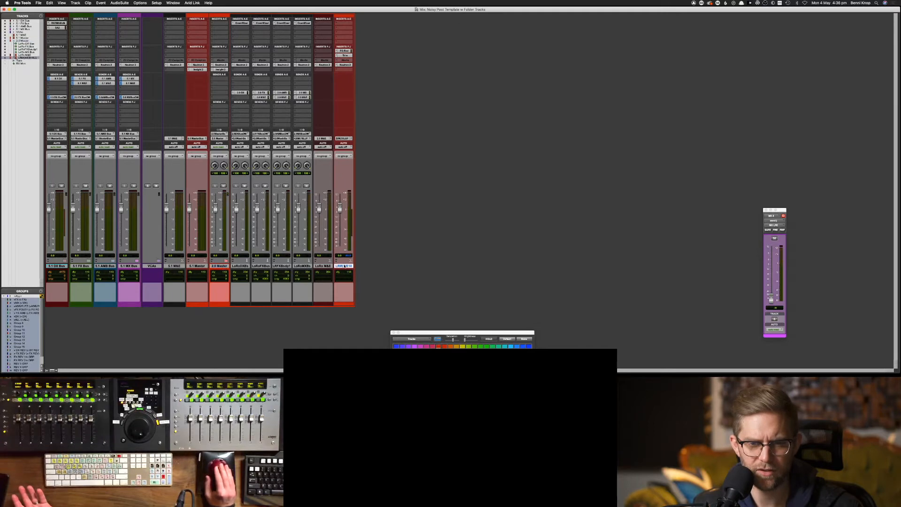
click(438, 352)
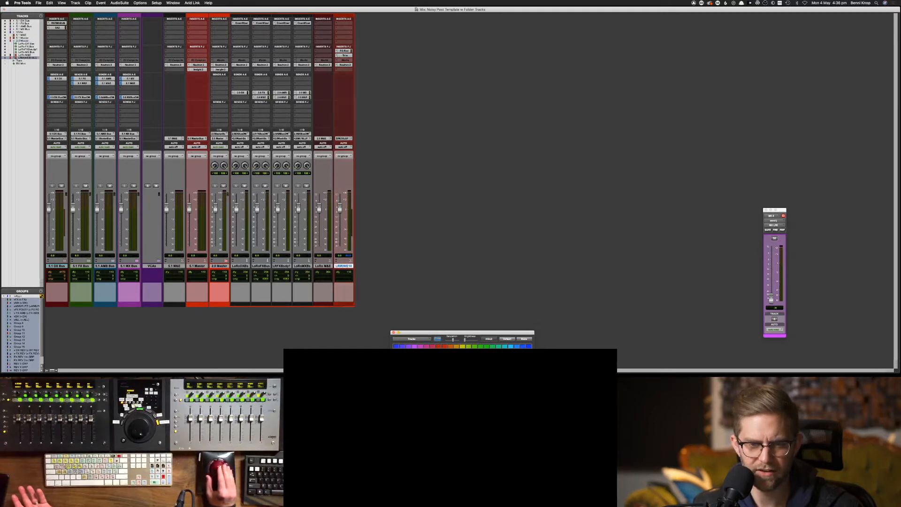
click(417, 276)
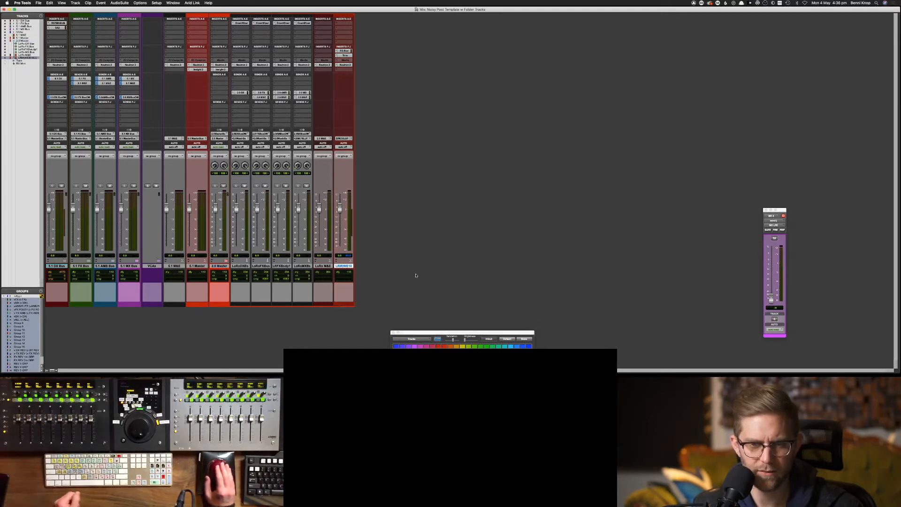
click(322, 266)
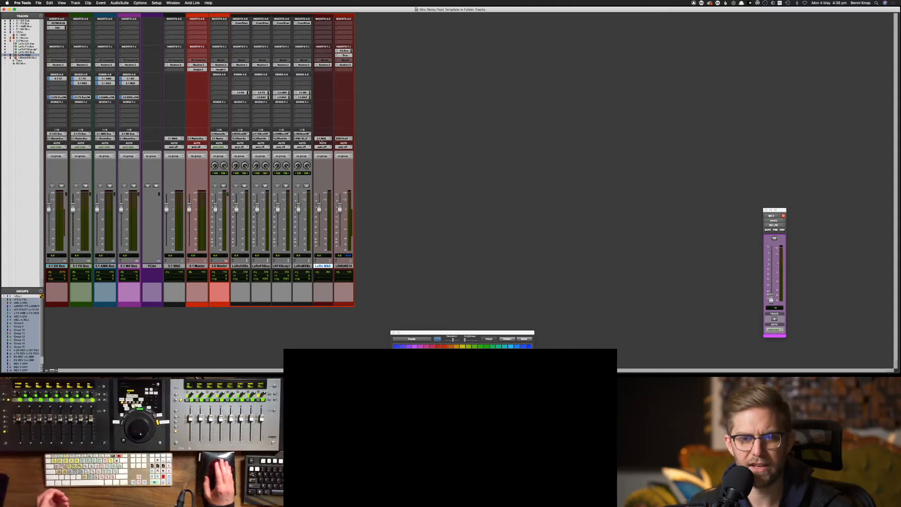
Check the LRM track's output choices without changes, then bring up I/O Setup
click(345, 139)
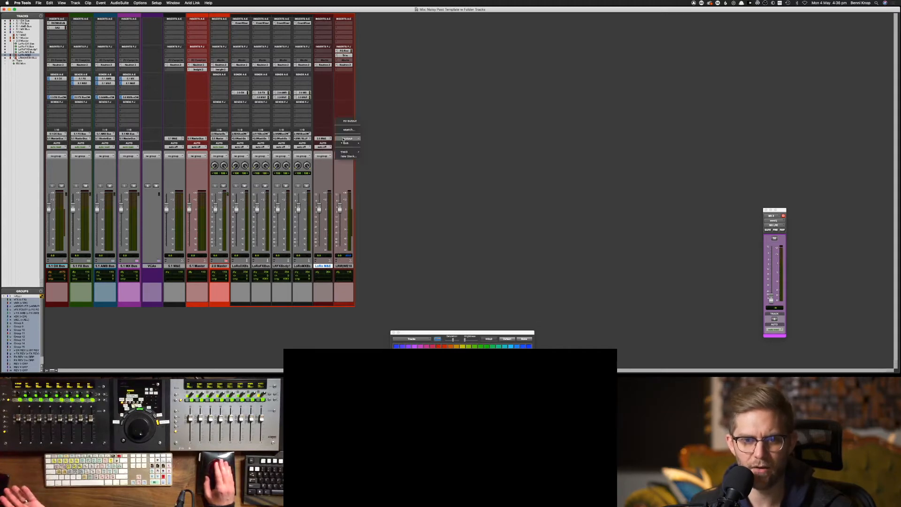
mouse_move(348, 140)
click(378, 123)
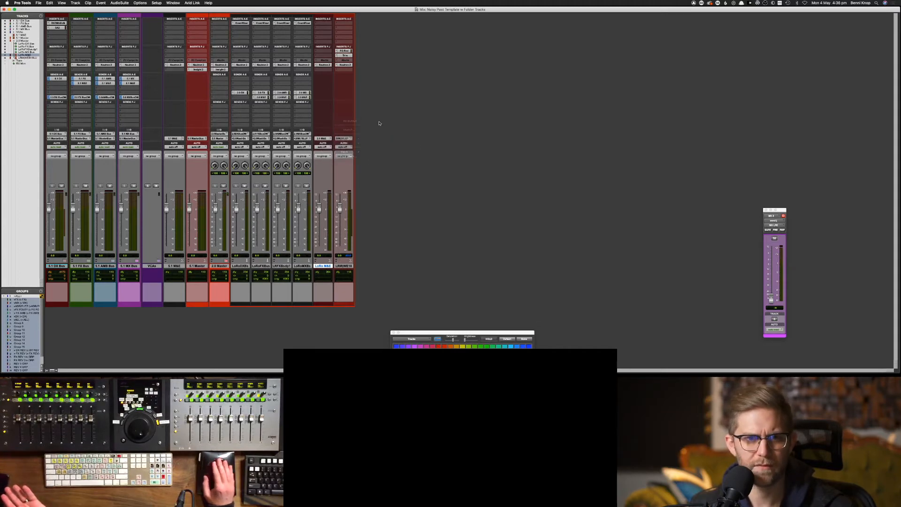
click(157, 3)
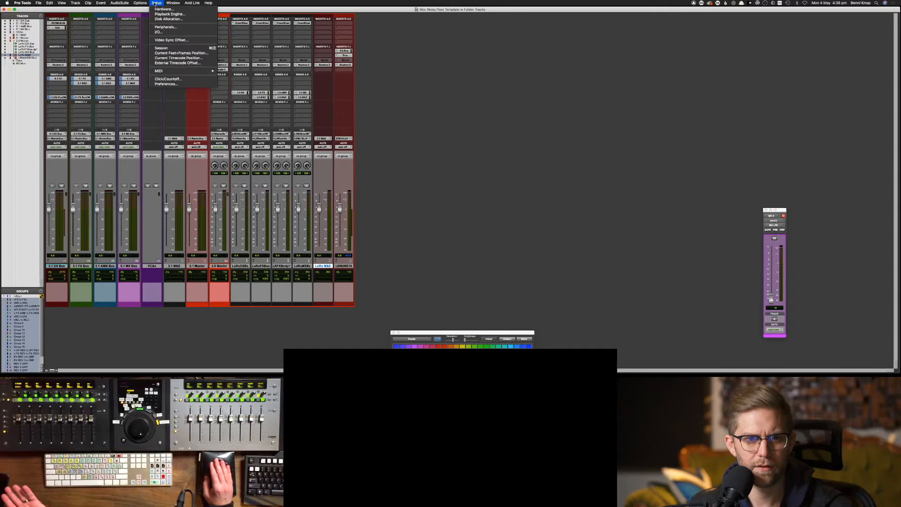
click(160, 32)
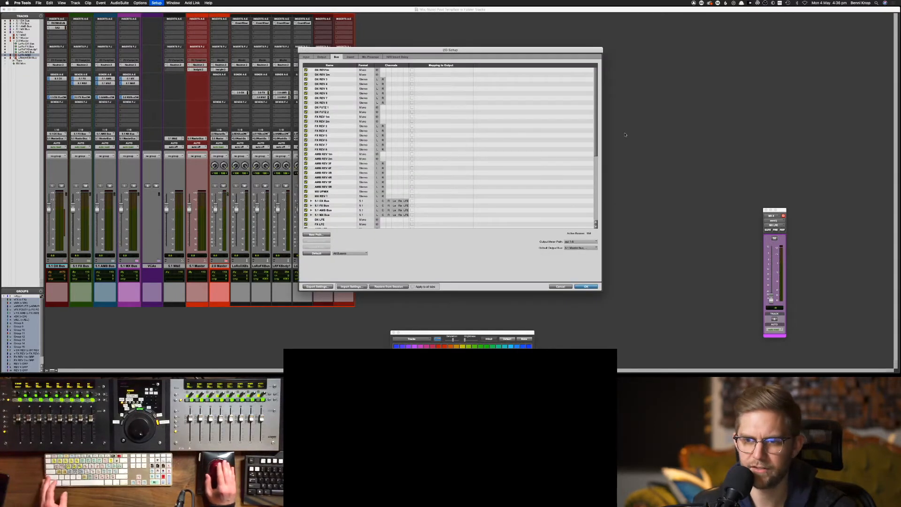
Delete unused bus paths 5.1 Bus 2, 5.1 Bus 3 and 2.0 Master.1, then close I/O Setup
drag(597, 139, 590, 206)
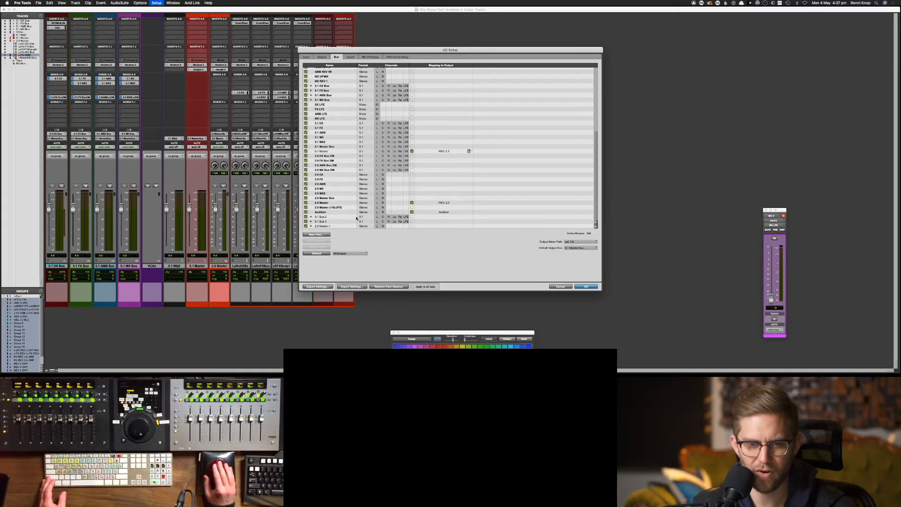
click(327, 217)
shift+click(326, 226)
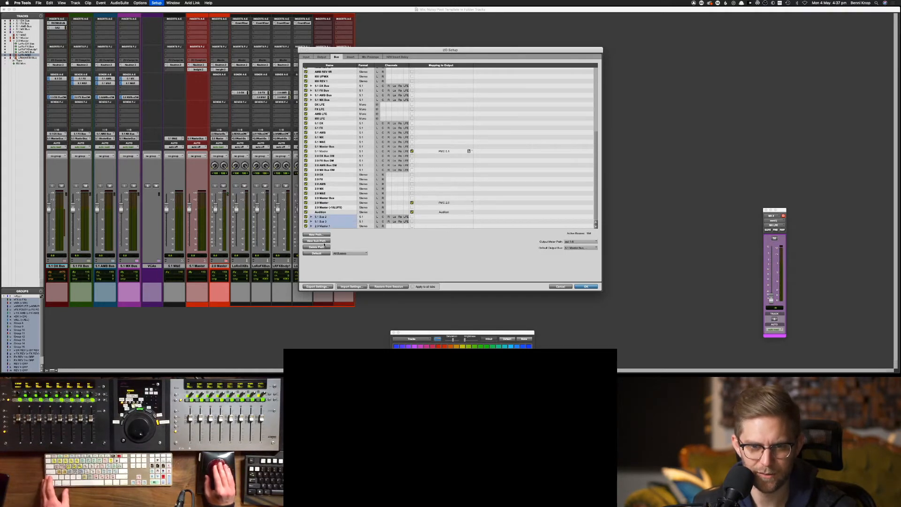
click(323, 247)
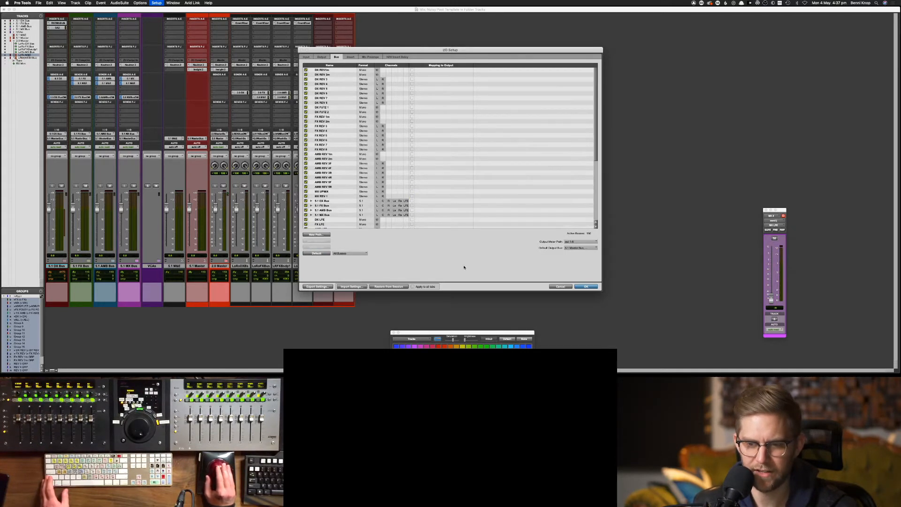
click(585, 287)
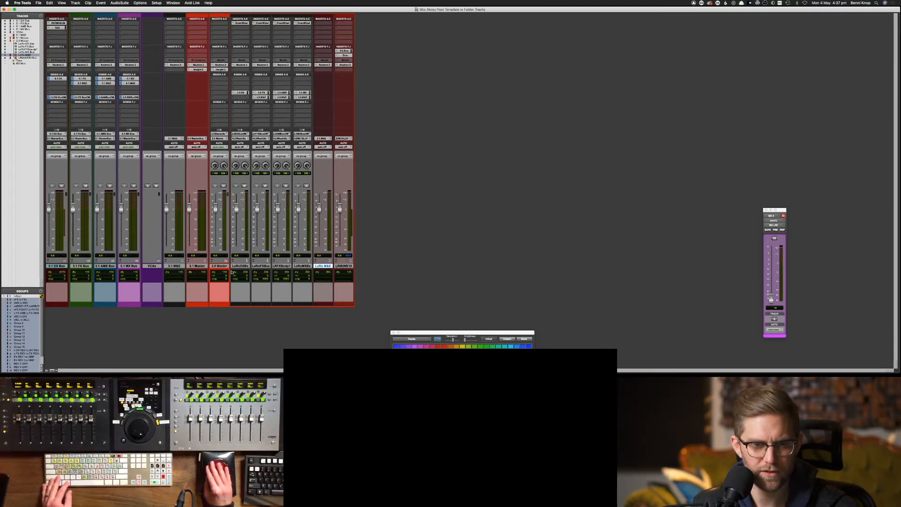
click(199, 267)
Collapse the 2.0 Master folder and select the VCAs, 5.1 M&E and 5.1 Master tracks
click(226, 261)
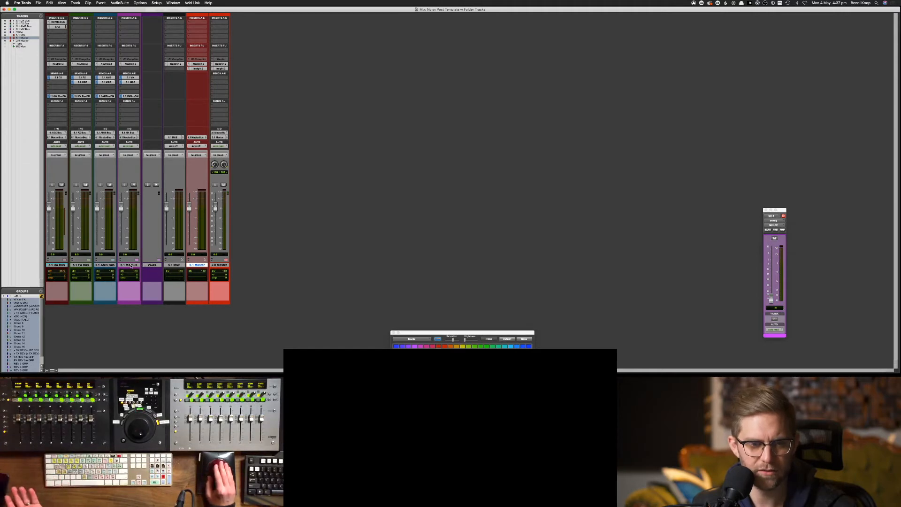
click(151, 265)
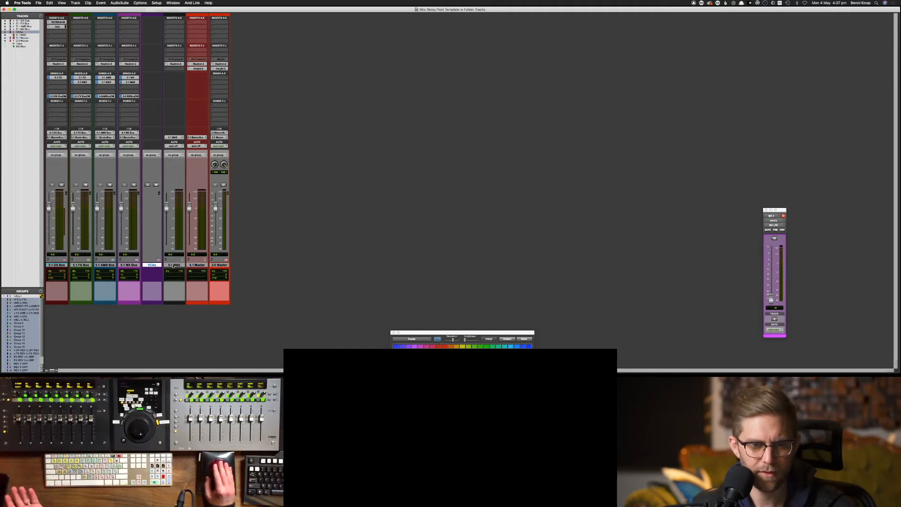
click(173, 266)
click(194, 266)
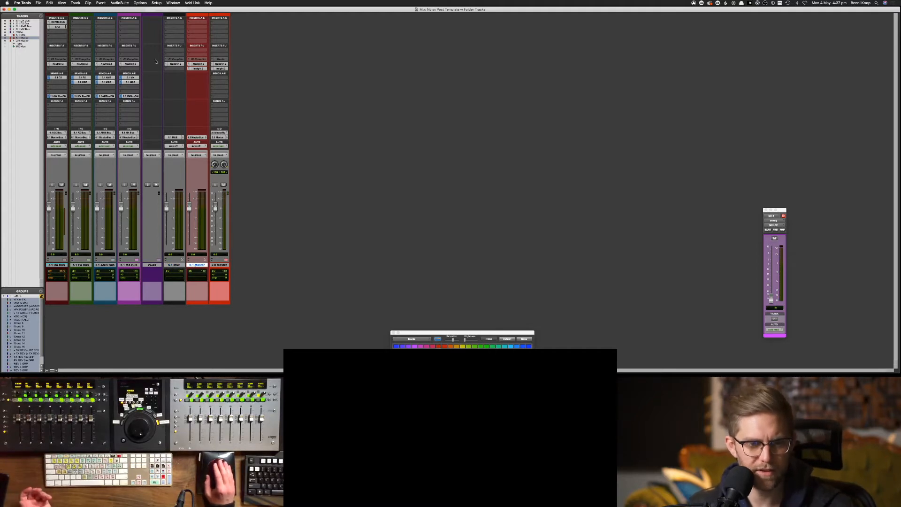
click(126, 3)
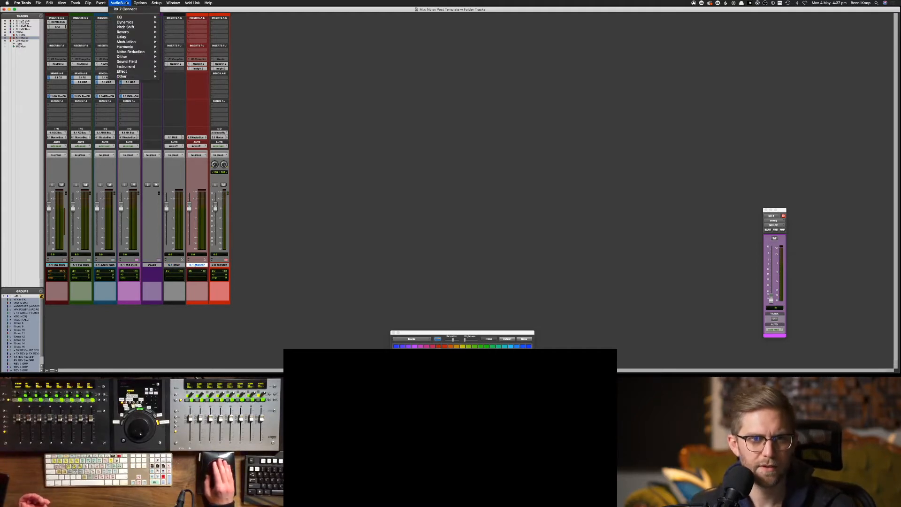
click(141, 3)
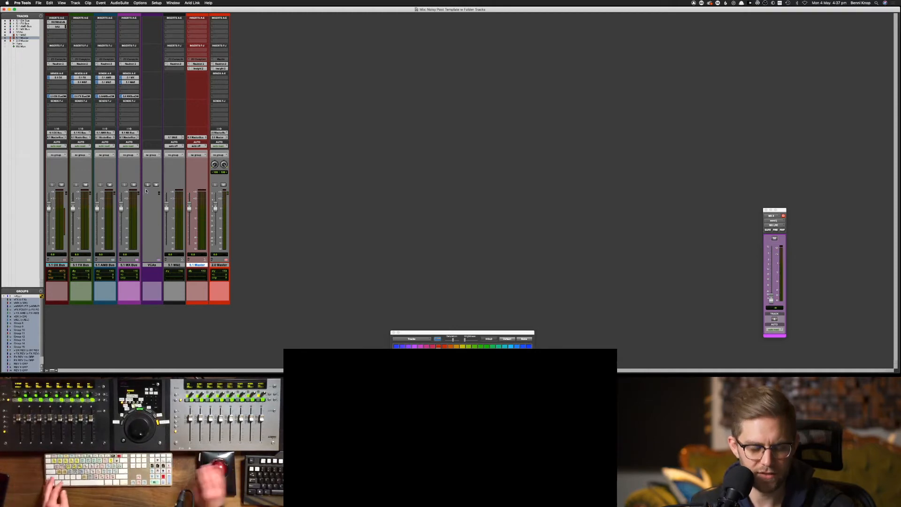
Check the track layout in the Edit window, then return to the Mix window
key(super+equal)
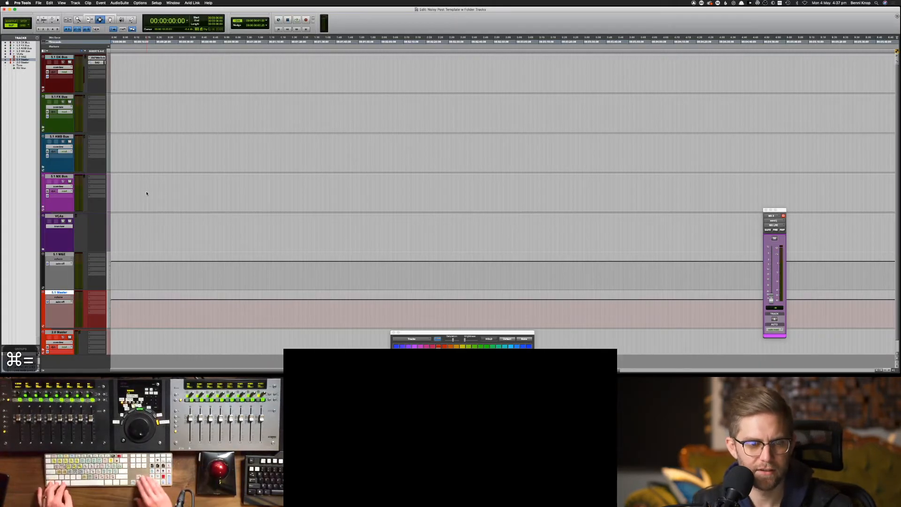
key(ctrl+alt+super+Up)
key(super+equal)
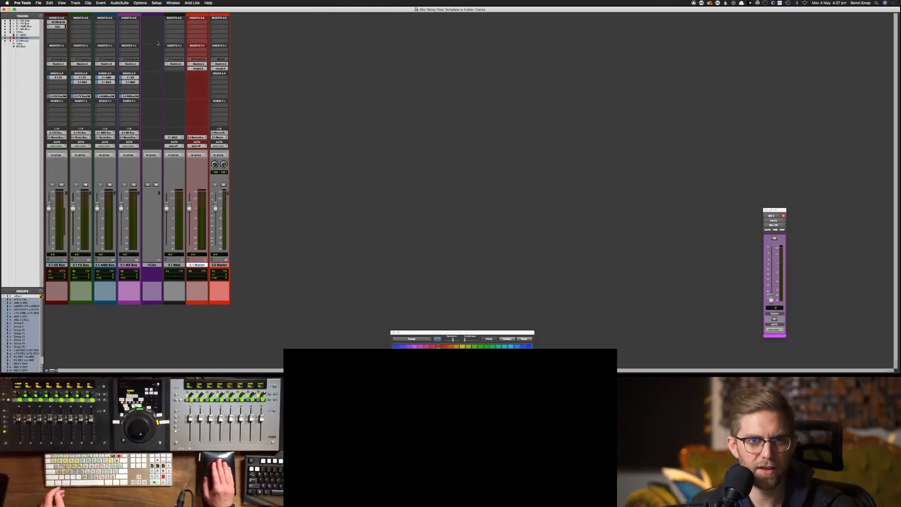
Add a new 5.1 Routing Folder track named '5.1 Master'
click(100, 3)
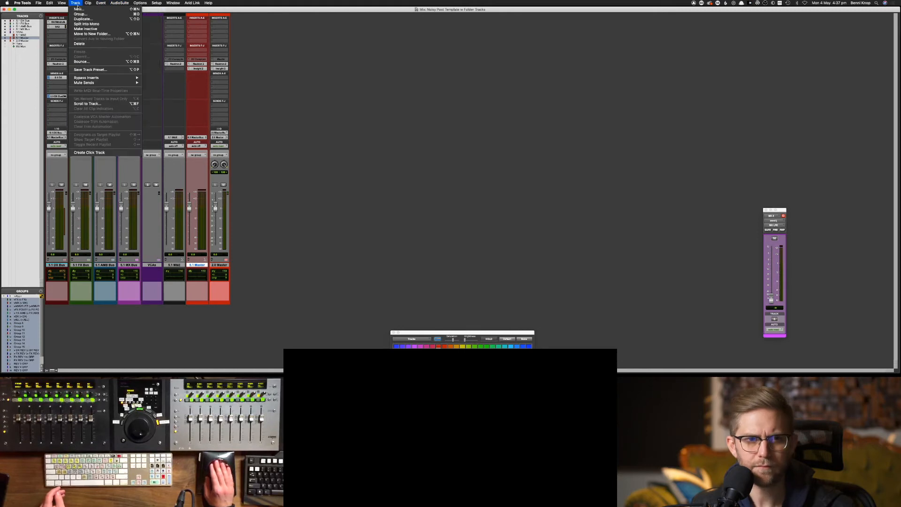
click(78, 9)
click(390, 131)
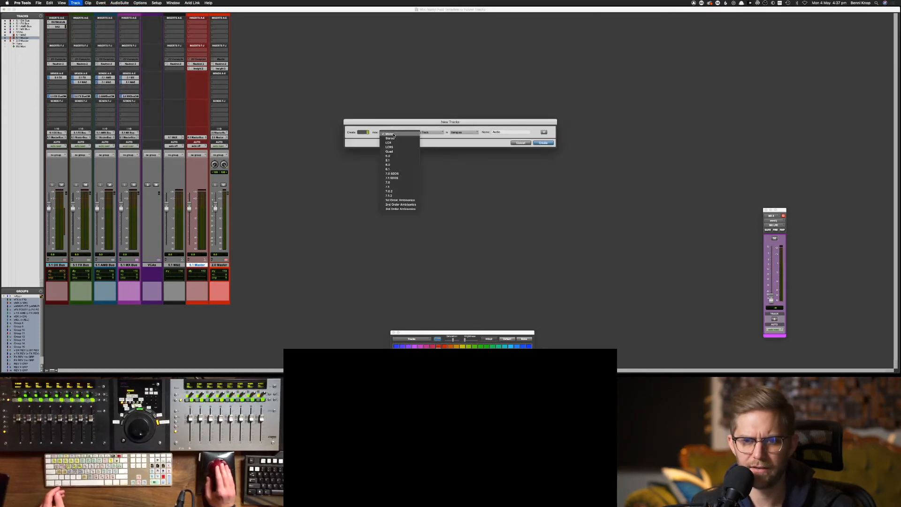
click(399, 160)
click(428, 132)
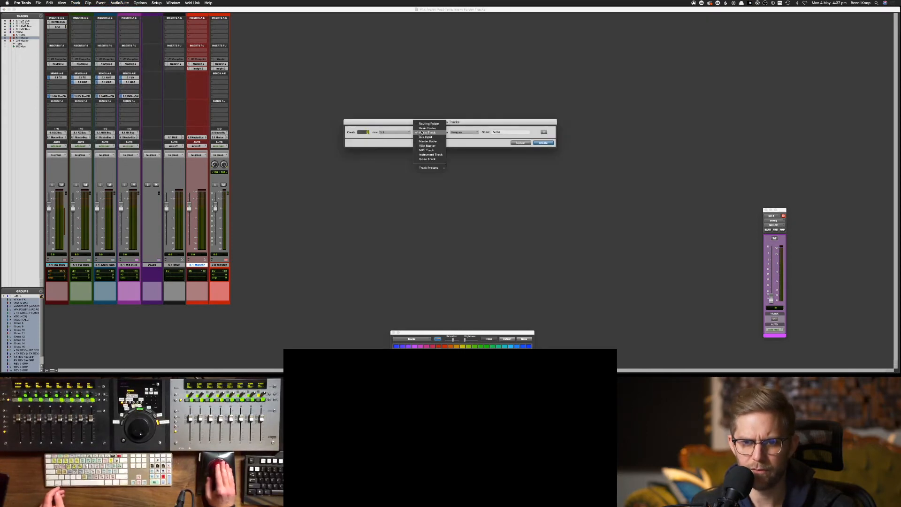
click(428, 125)
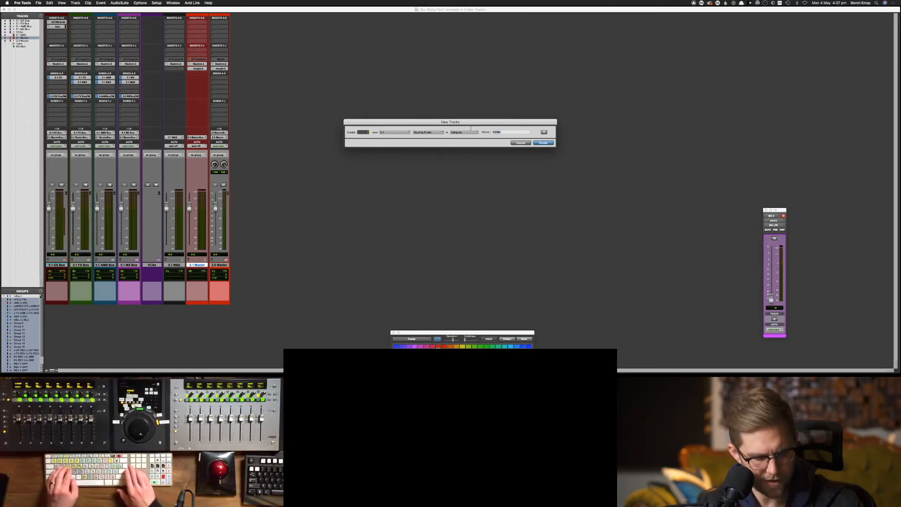
key(BackSpace)
key(BackSpace)
key(BackSpace)
text(5.1 Master)
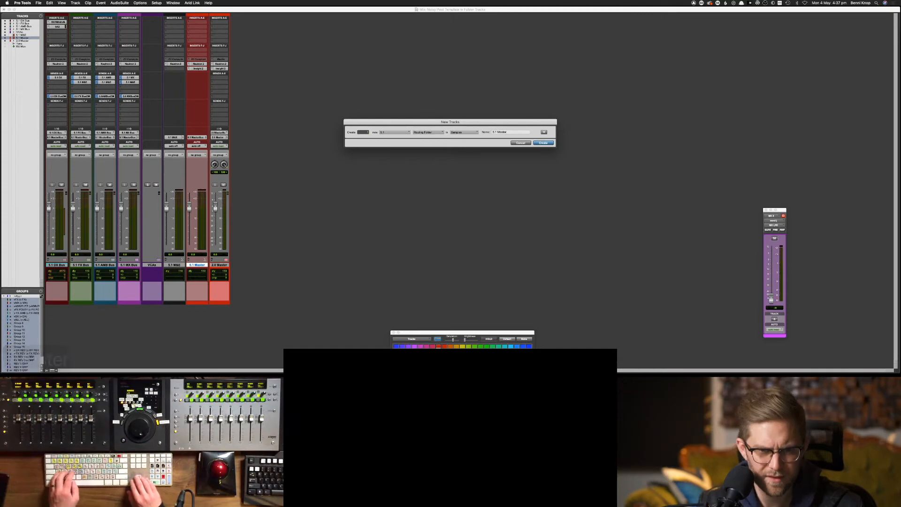
click(552, 142)
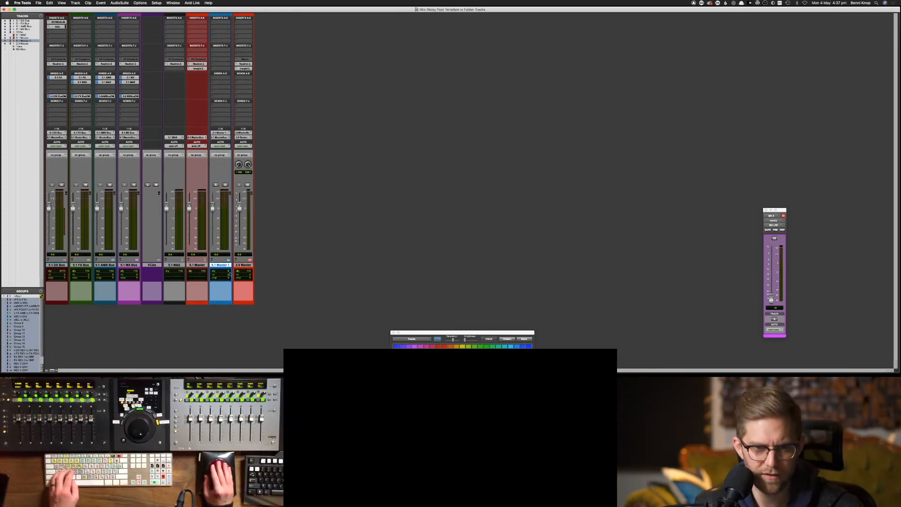
Rename the old master to '5.1 Master OLD' and the new folder track to '5.1 Master'
double_click(220, 265)
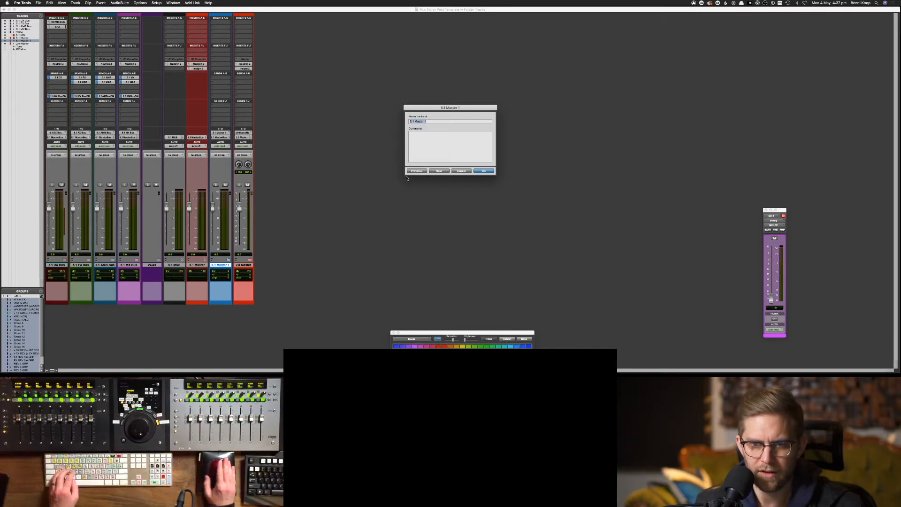
key(Right)
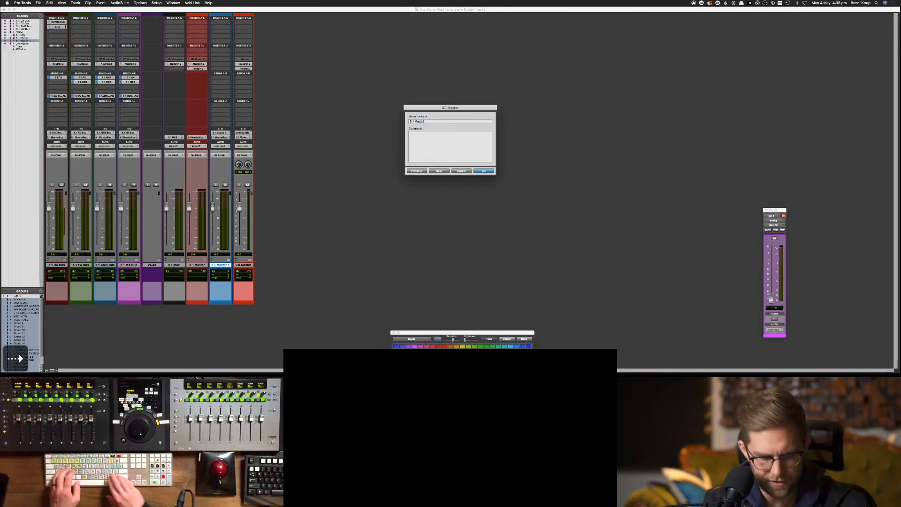
key(BackSpace)
text(OLD)
key(Return)
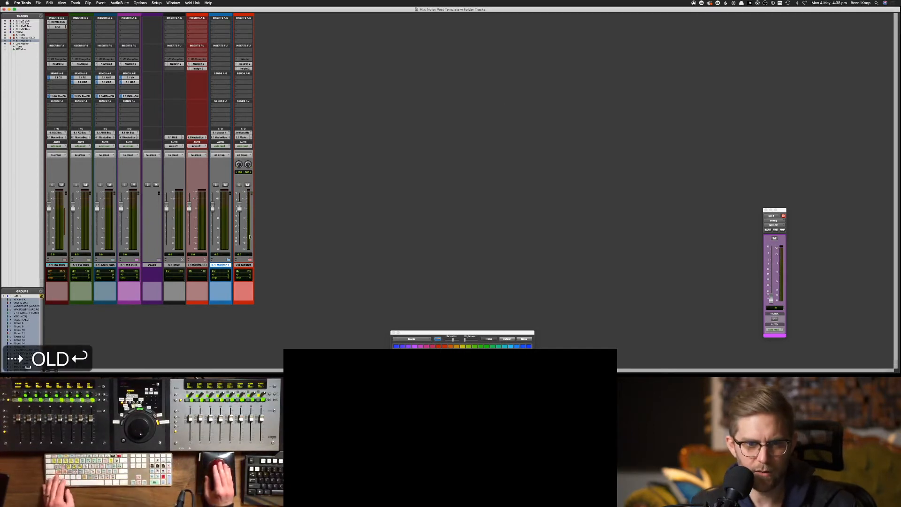
double_click(218, 265)
key(Right)
key(BackSpace)
key(BackSpace)
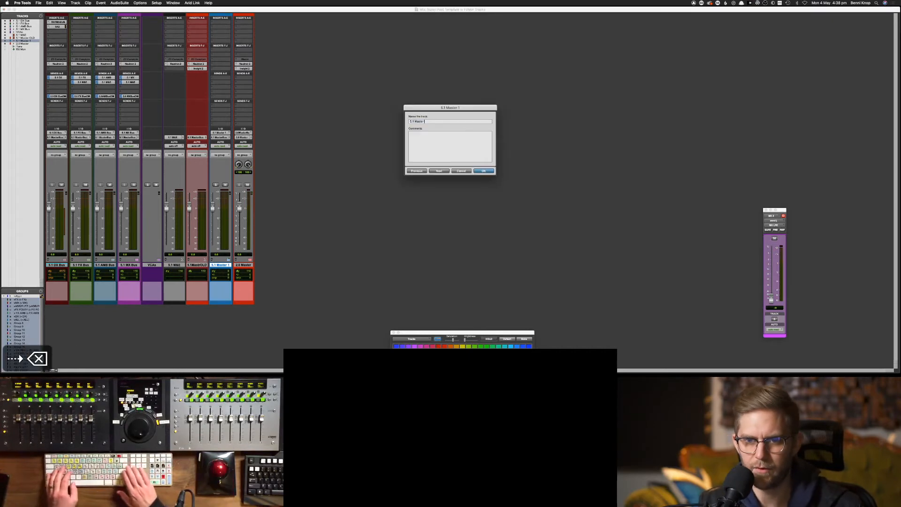
key(Return)
Set the new 5.1 Master's input to the 5.1 Master Bus
click(220, 133)
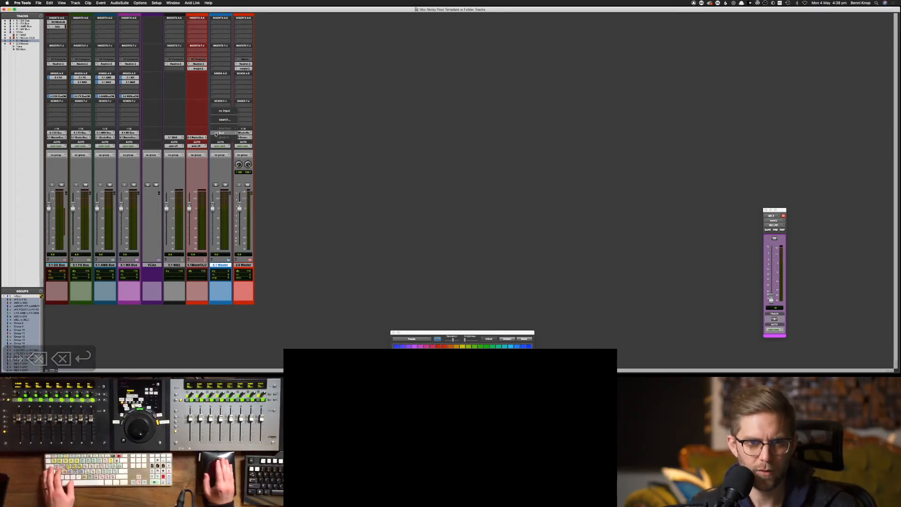
mouse_move(254, 134)
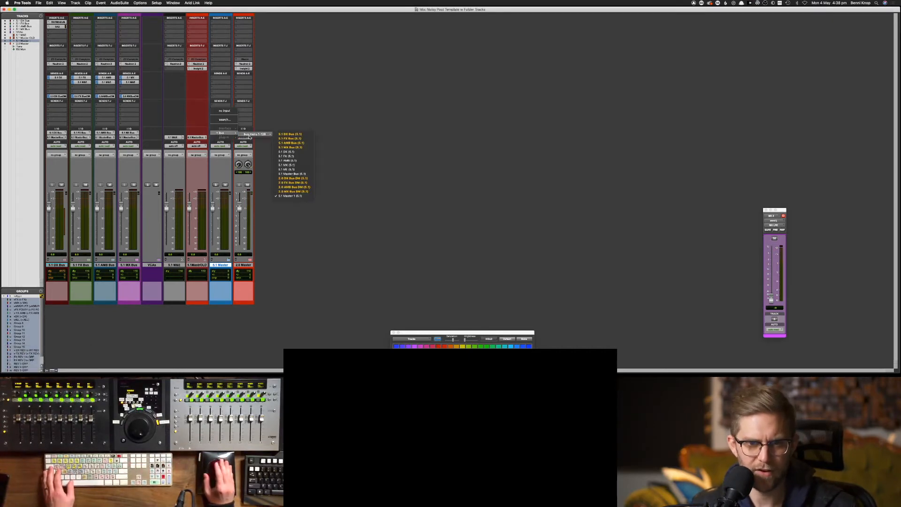
click(302, 174)
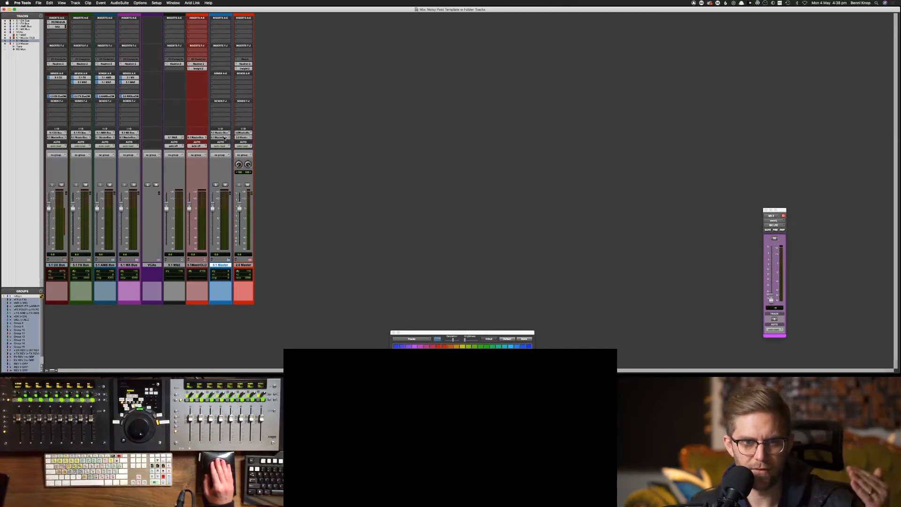
click(221, 137)
mouse_move(225, 138)
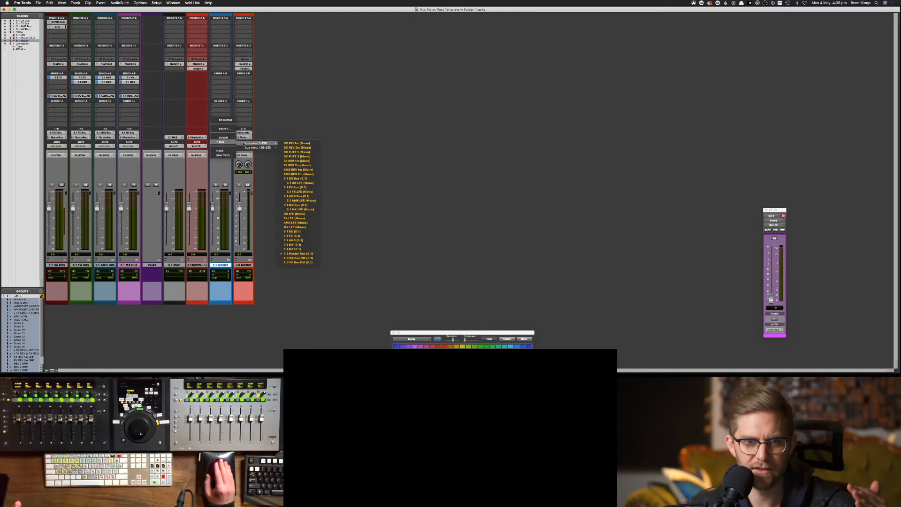
mouse_move(261, 147)
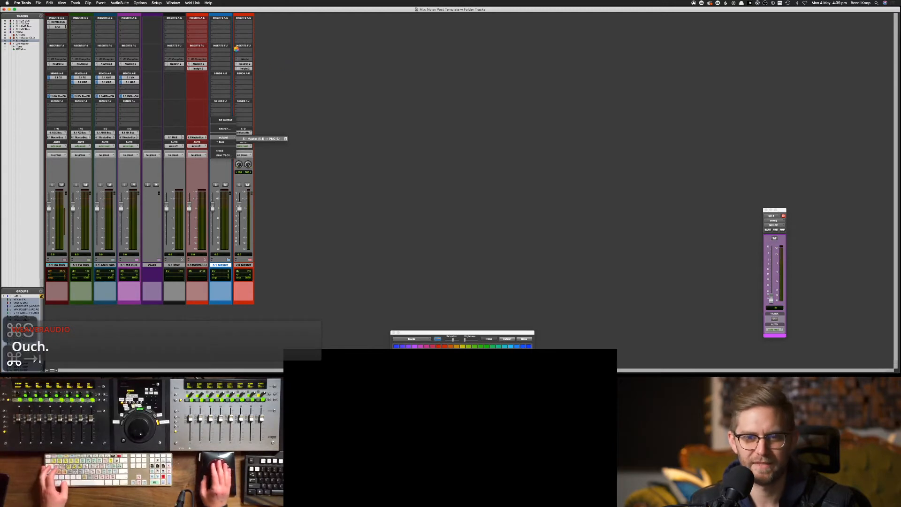
key(super+Tab)
key(super+Tab)
key(super+Tab)
key(super+Tab)
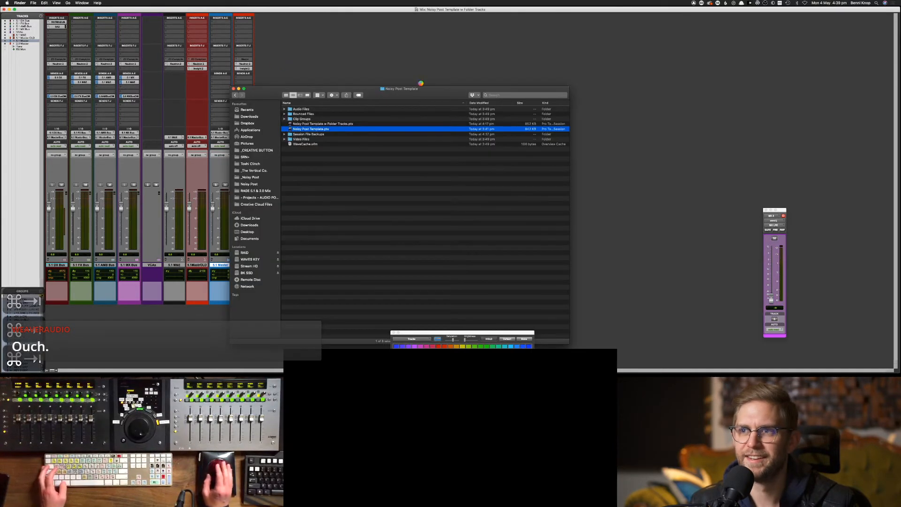
click(462, 192)
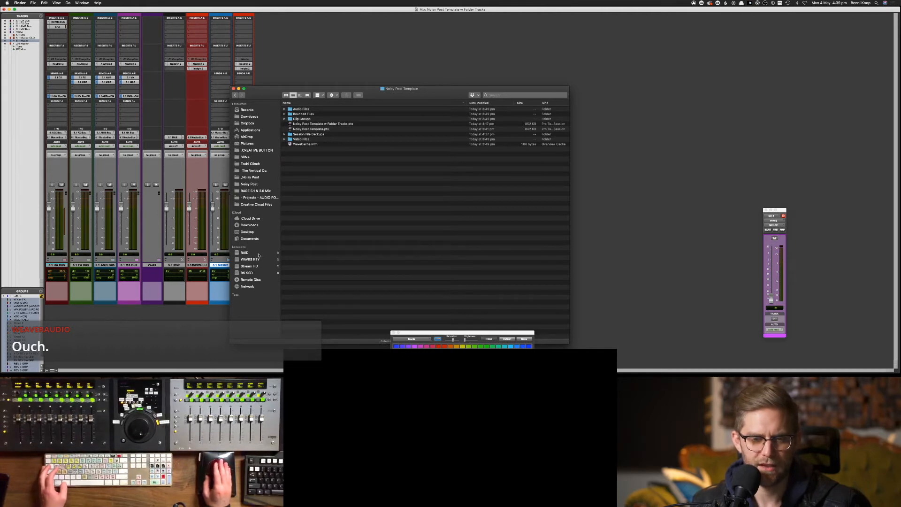
click(258, 273)
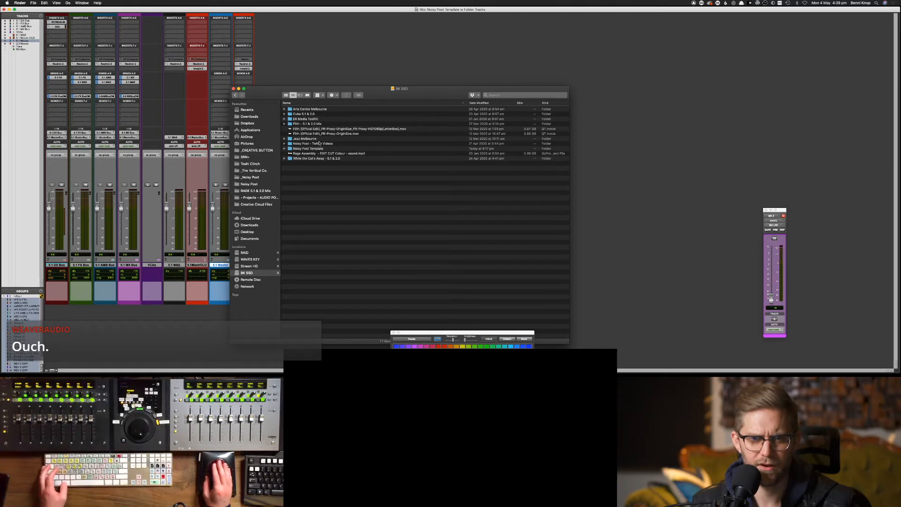
double_click(320, 147)
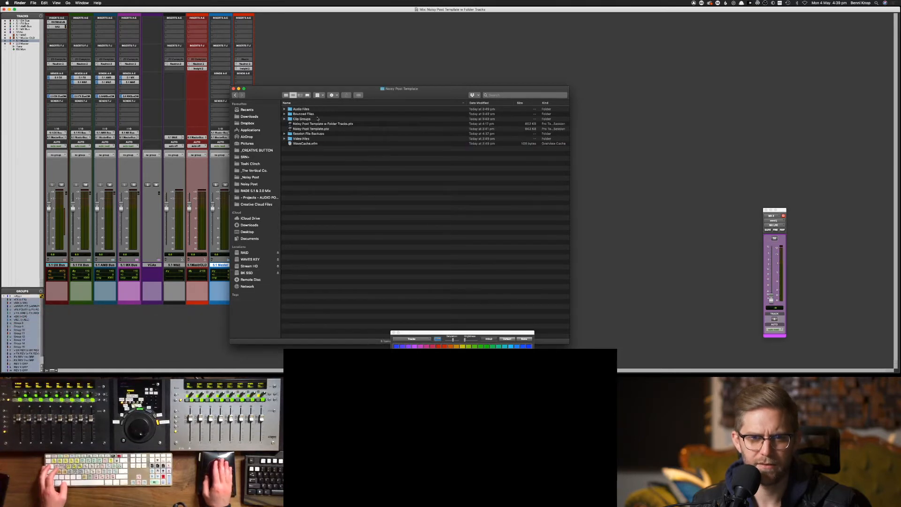
click(313, 134)
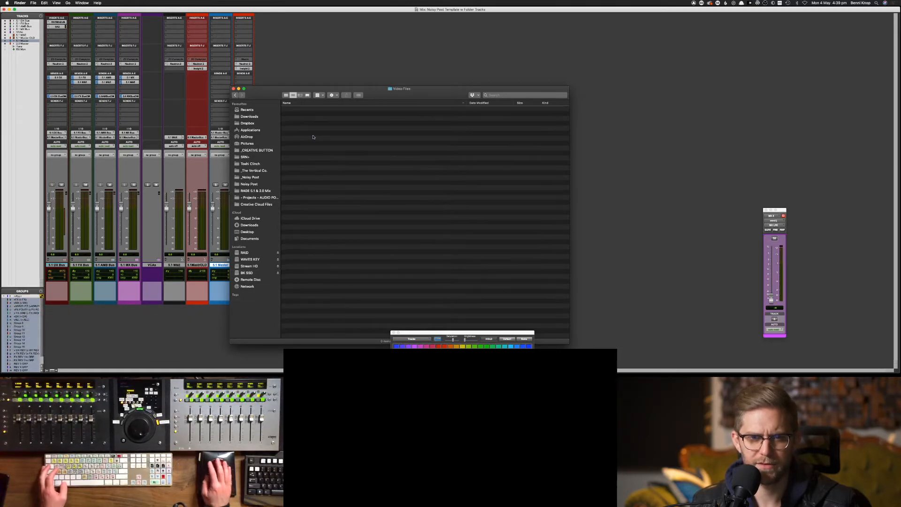
click(323, 135)
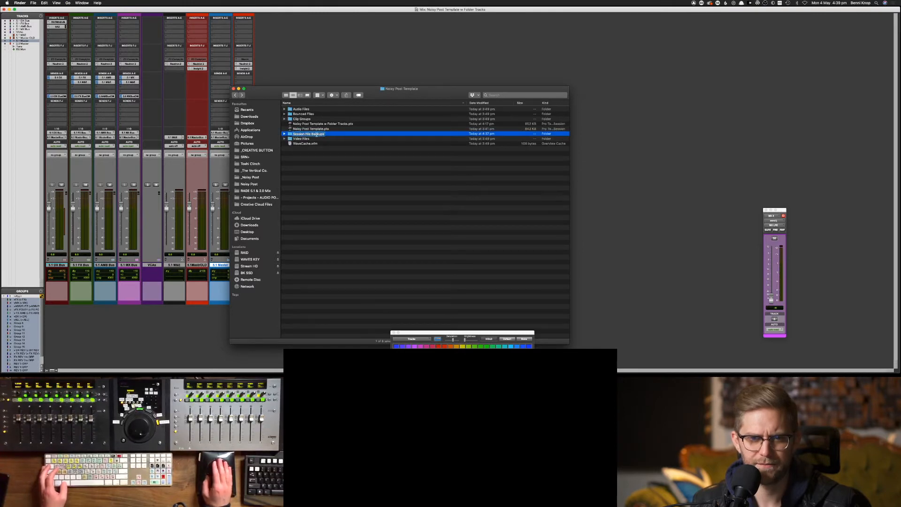
click(338, 136)
double_click(325, 135)
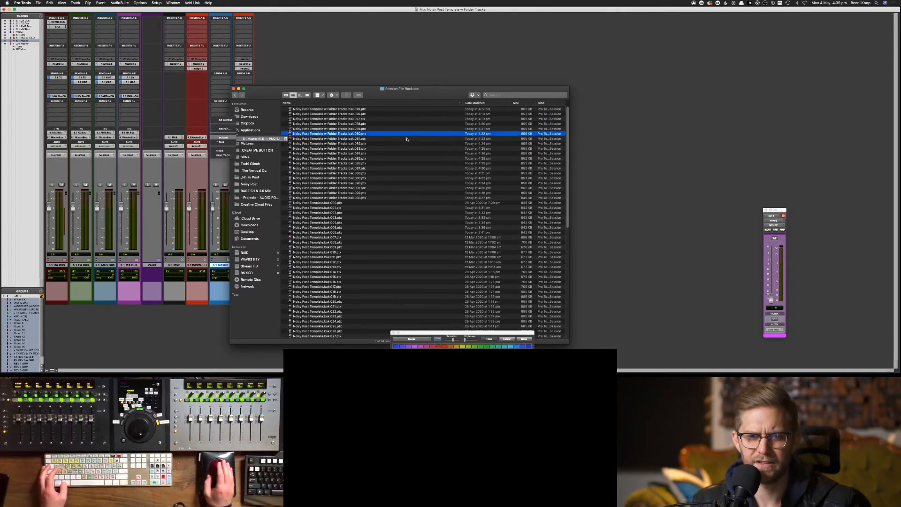
click(431, 94)
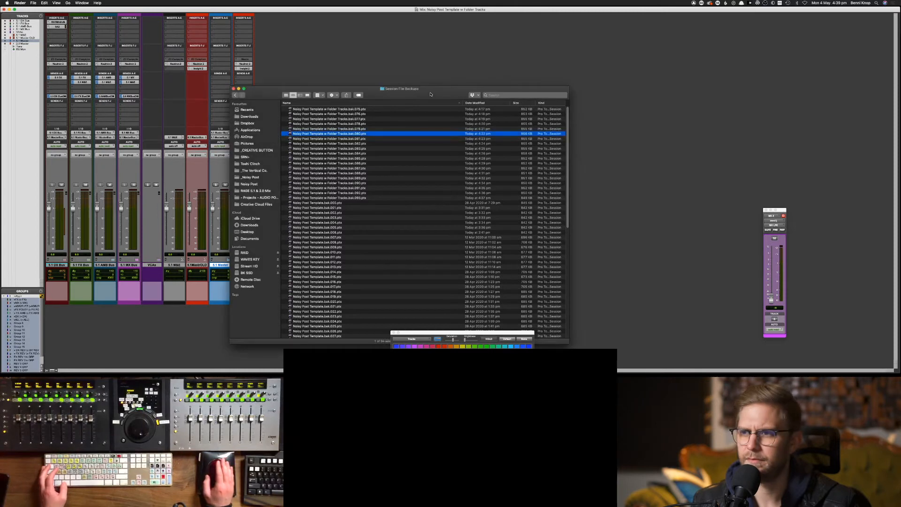
click(441, 110)
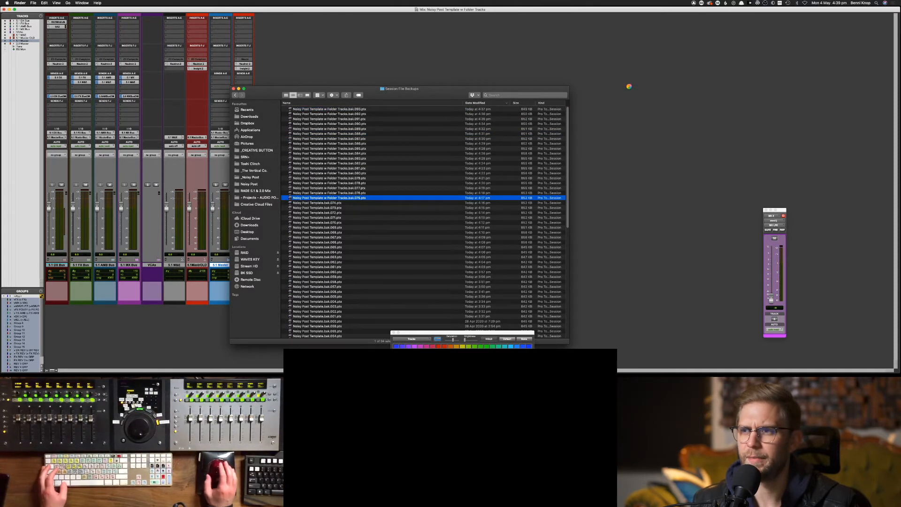
click(648, 86)
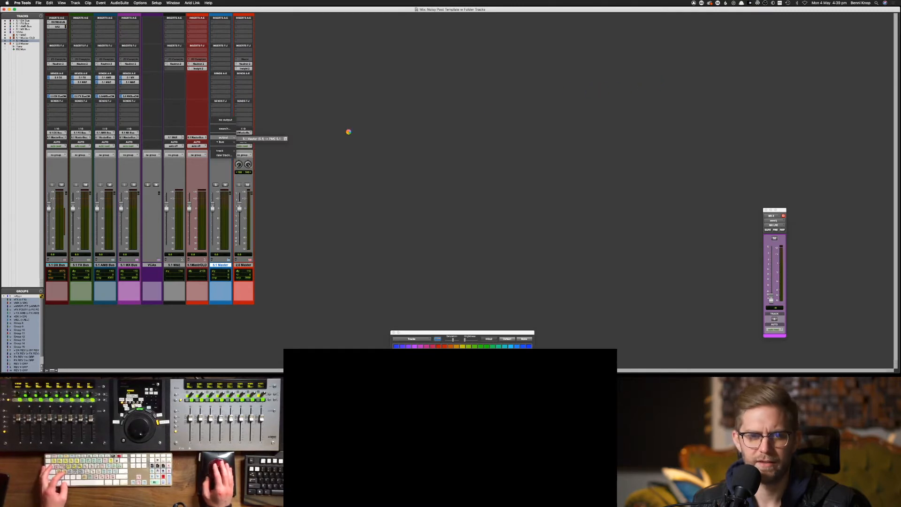
Attempt a save, then force-quit the frozen Pro Tools application
key(super+s)
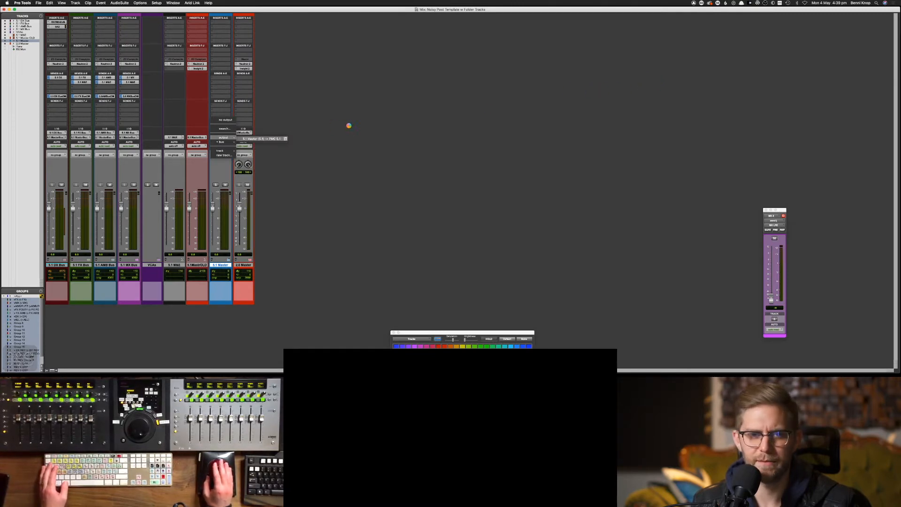
key(alt+super+Escape)
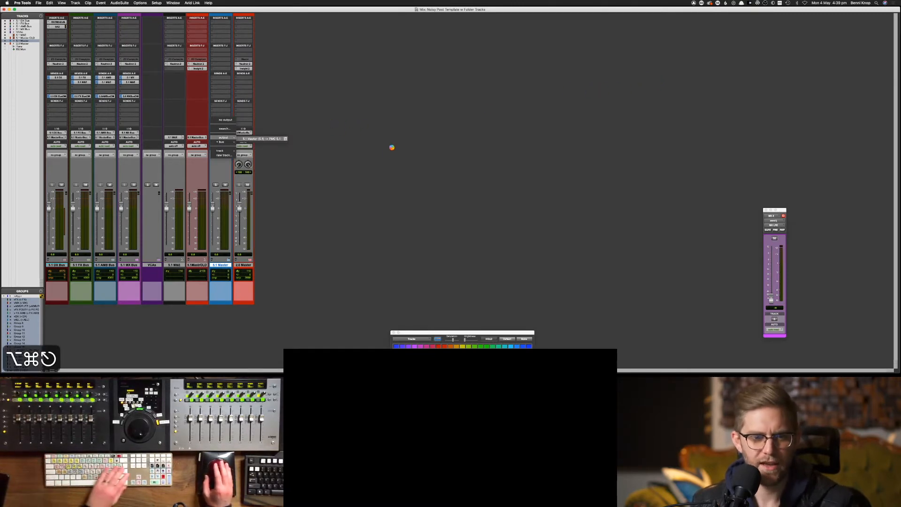
key(Return)
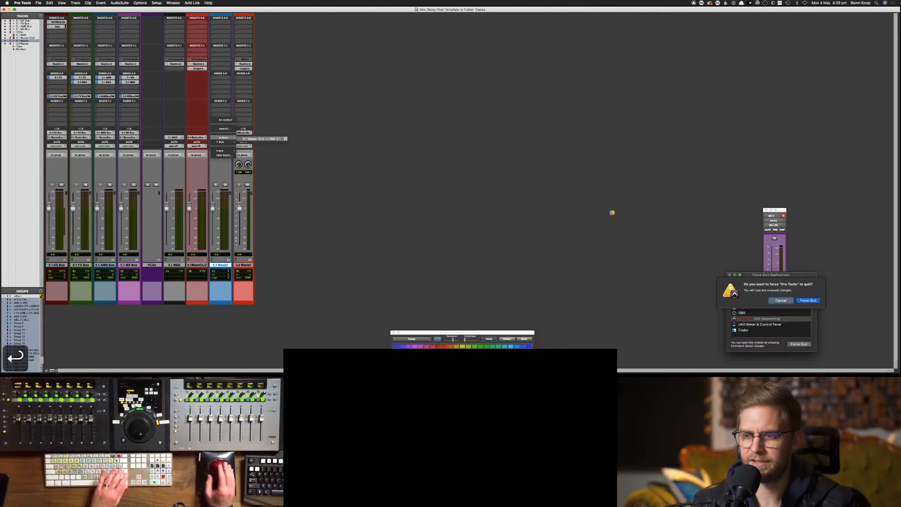
key(Return)
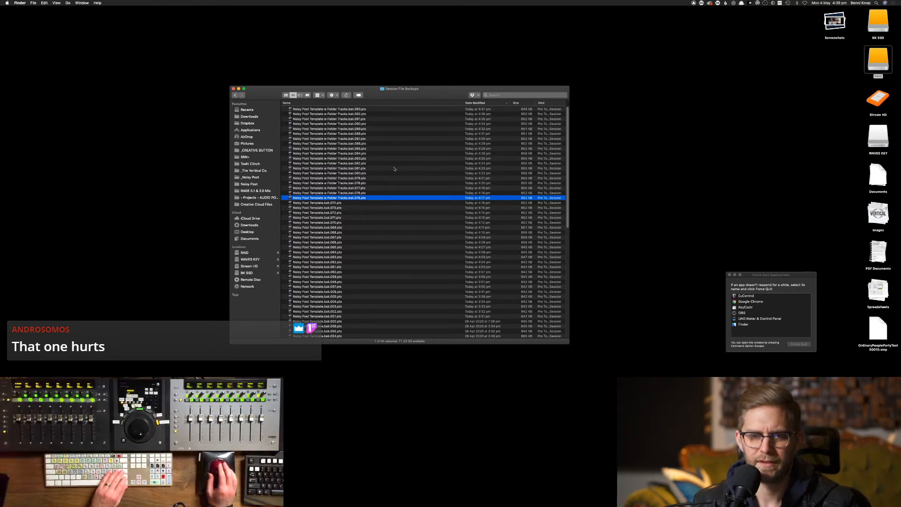
Open the newest .ptx session backup from Session File Backups in Pro Tools
click(465, 110)
double_click(462, 110)
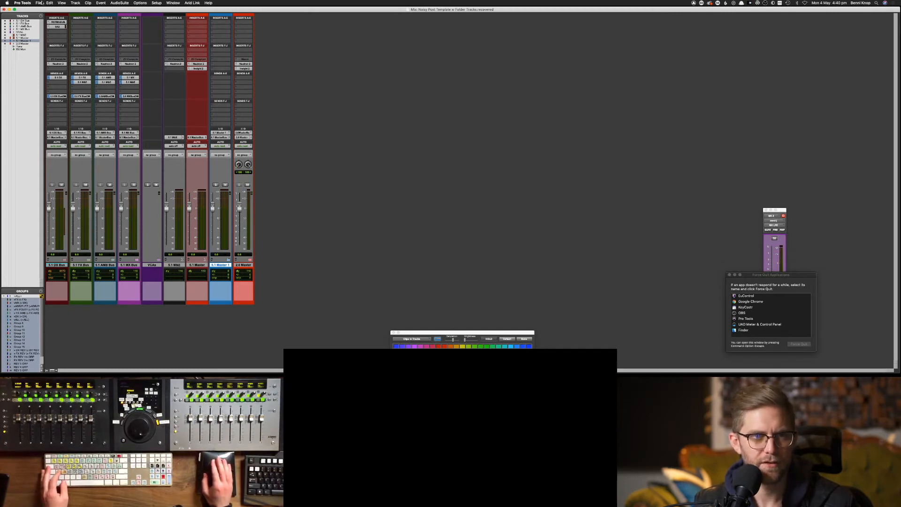
Save the recovered session as 'Noisy Post Template w Folder Tracks', replacing the original file
click(39, 3)
click(61, 43)
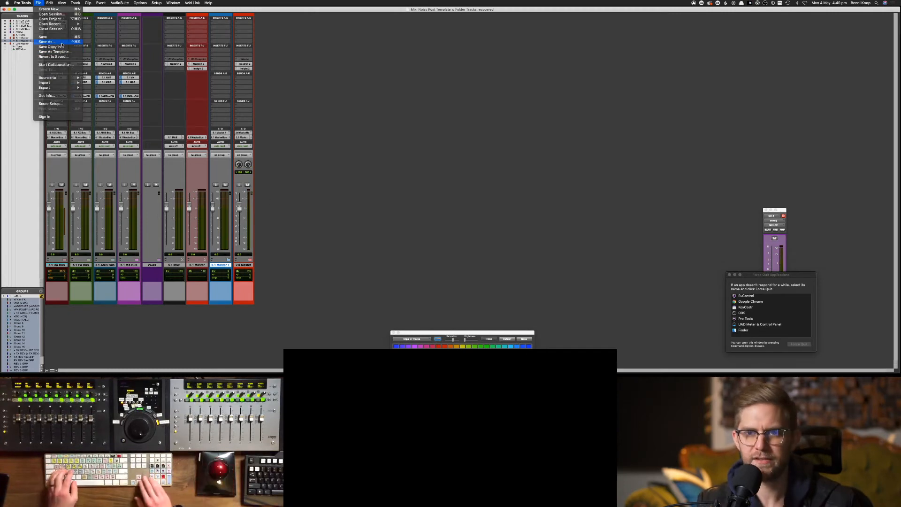
key(Right)
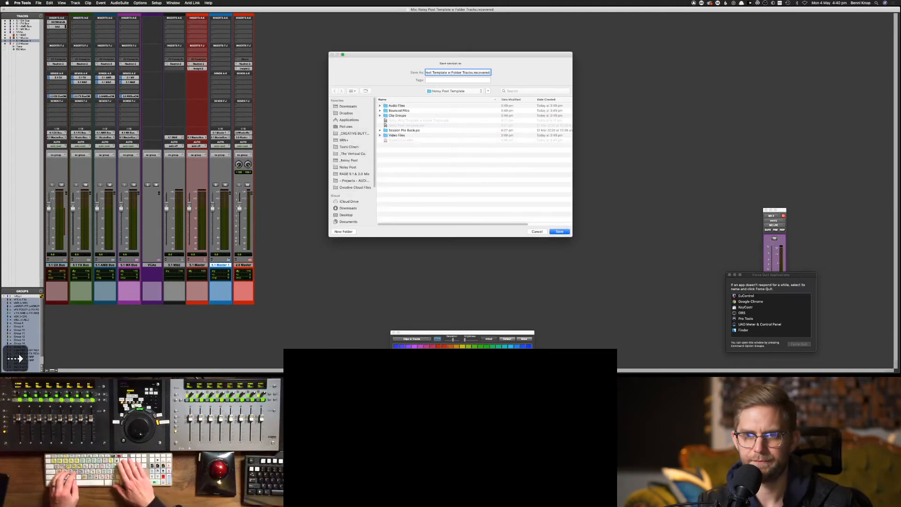
key(BackSpace)
key(BackSpace)
key(BackSpace)
key(BackSpace)
key(BackSpace)
key(BackSpace)
key(BackSpace)
key(BackSpace)
key(BackSpace)
key(BackSpace)
key(Return)
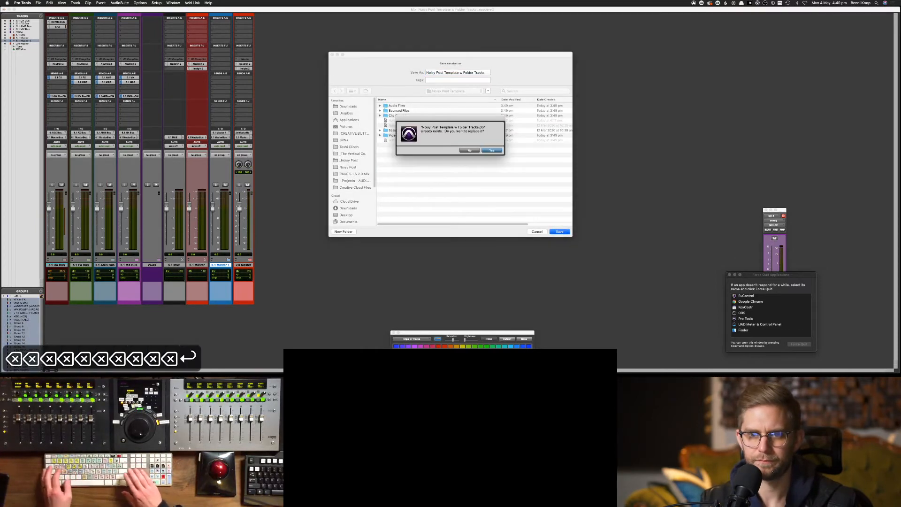
key(Return)
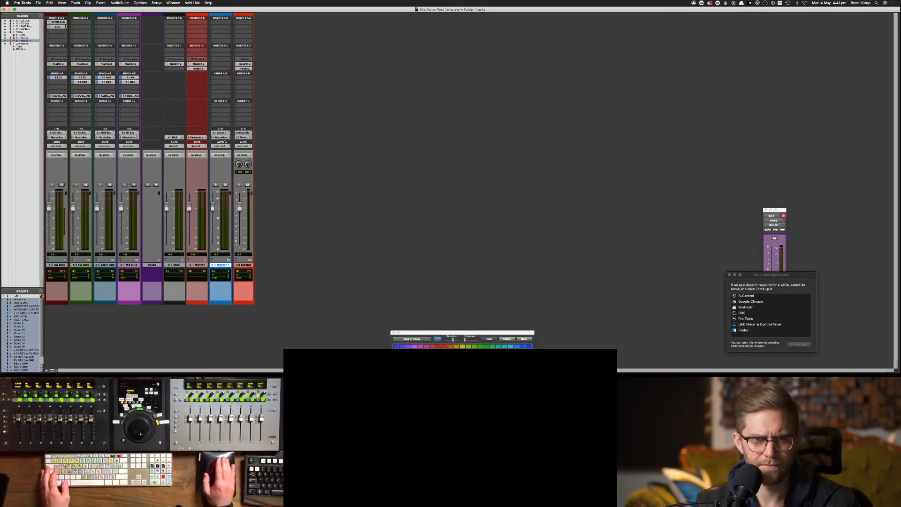
Route 5.1 Master 1's output to the 5.1 Master (5.1) path feeding PMC 5.1
click(221, 137)
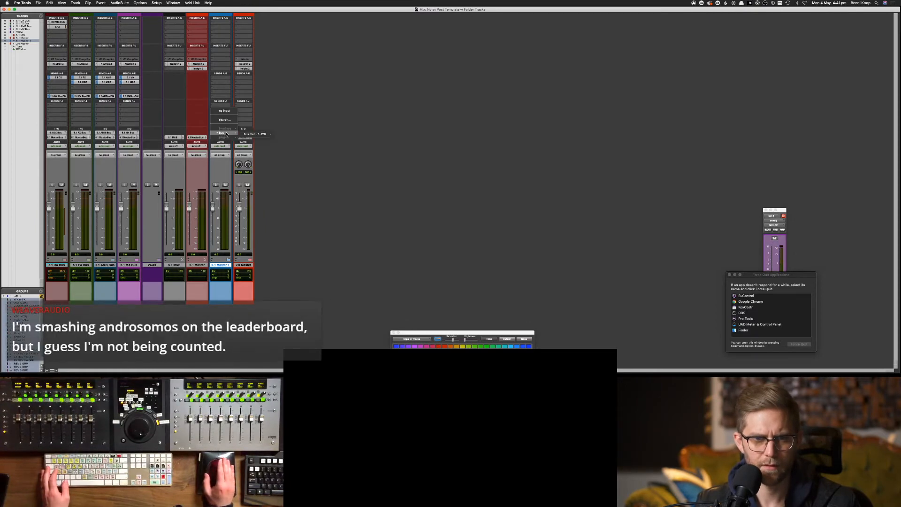
mouse_move(260, 134)
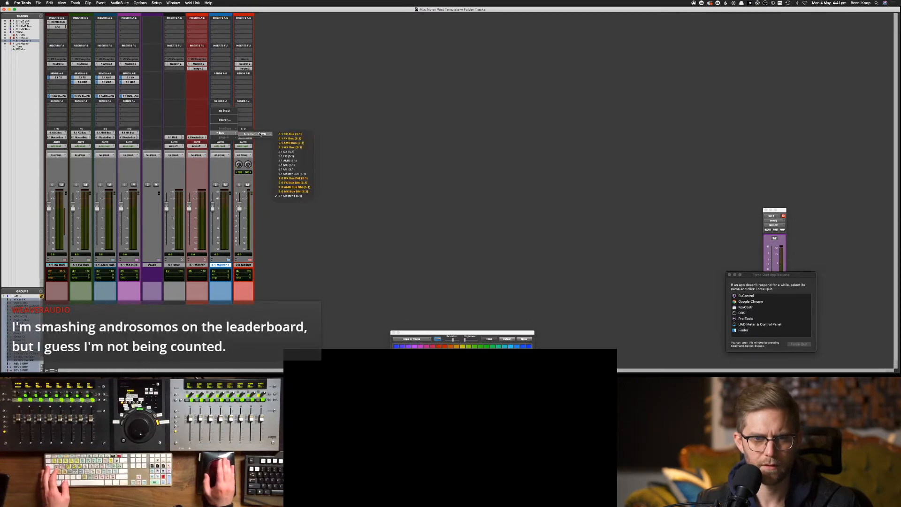
click(301, 174)
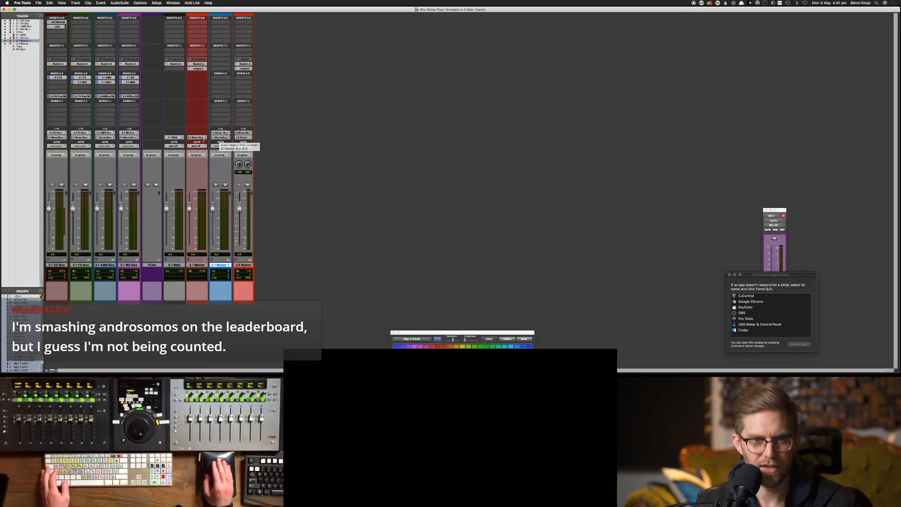
click(220, 137)
mouse_move(232, 138)
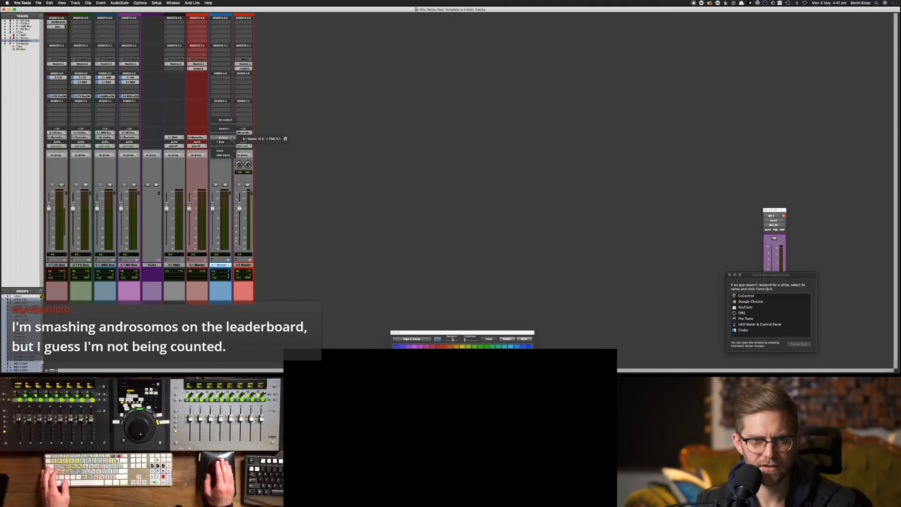
click(260, 139)
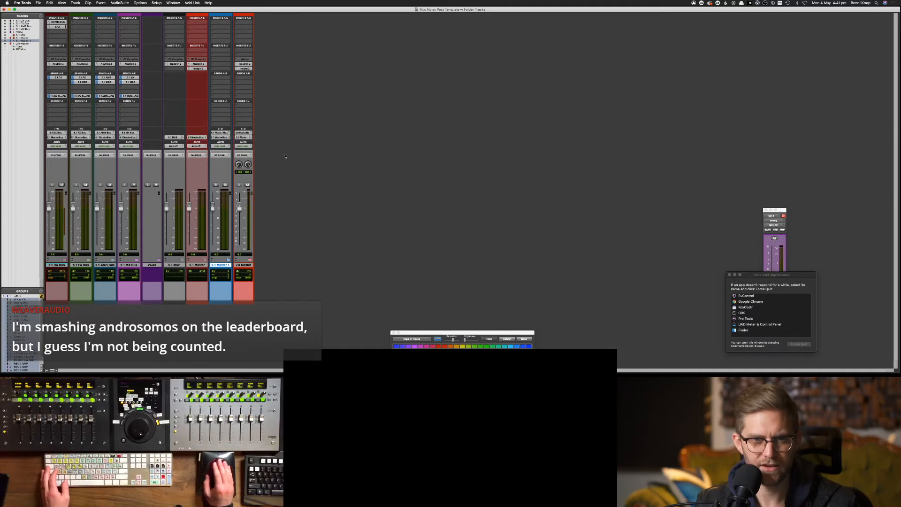
Rename the old master track to a throwaway placeholder name after a duplicate-name warning
double_click(221, 265)
key(Right)
key(BackSpace)
key(BackSpace)
key(Return)
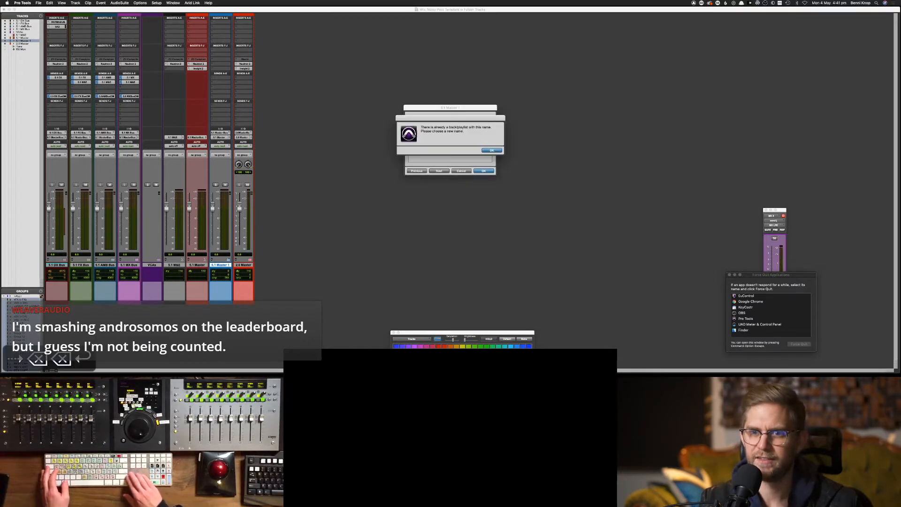
key(Return)
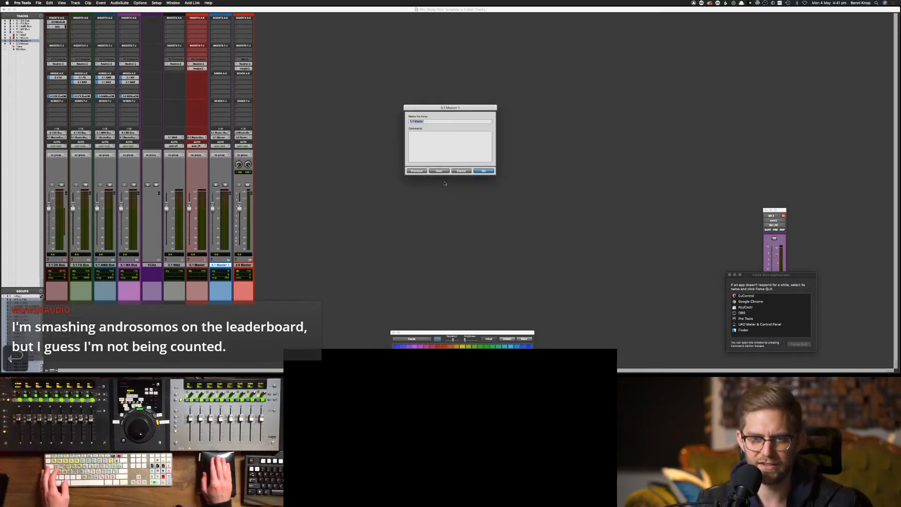
key(Right)
text(Master)
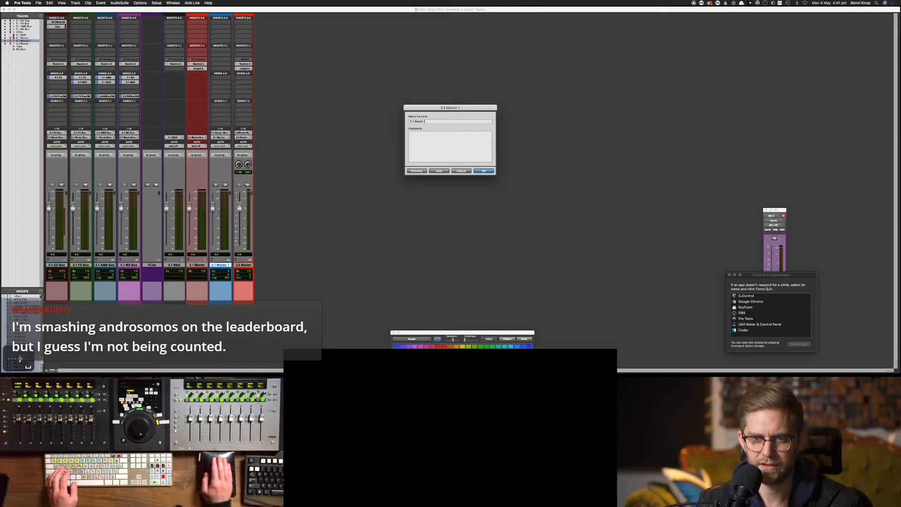
text(fdsafdsa)
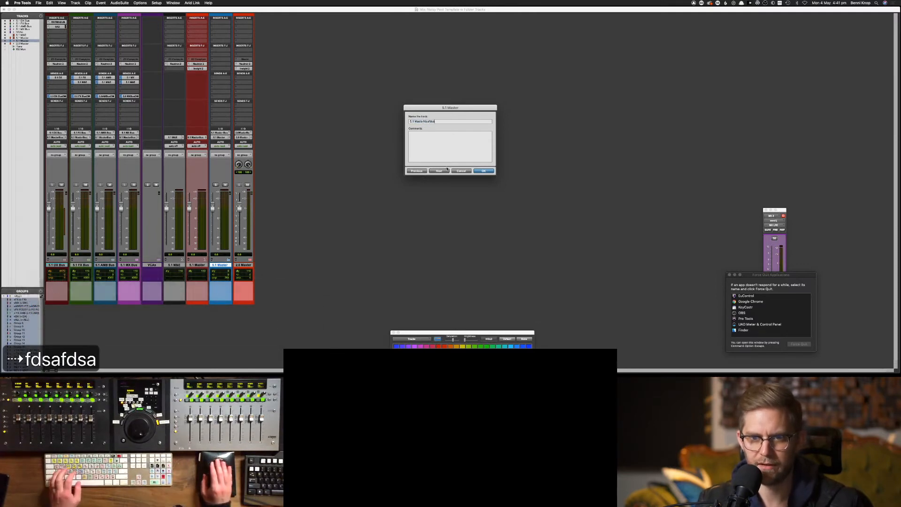
click(447, 169)
Name the new track '5.1 Master' and move the Neutron 2 insert onto it
key(Right)
key(BackSpace)
text(\)
key(Return)
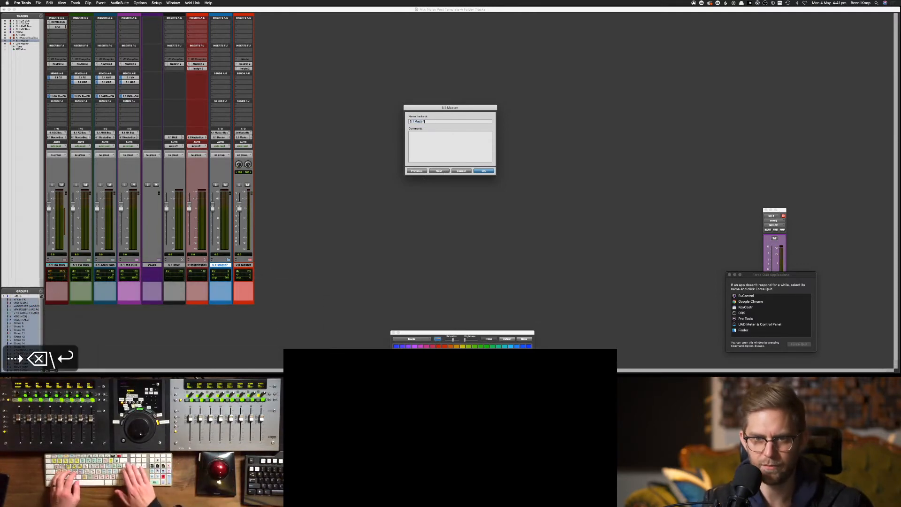
double_click(228, 266)
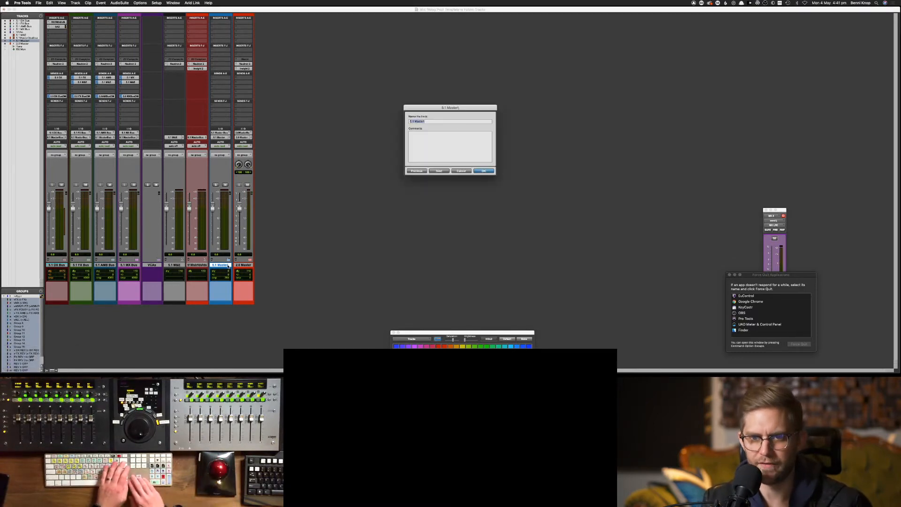
key(Right)
key(BackSpace)
key(Return)
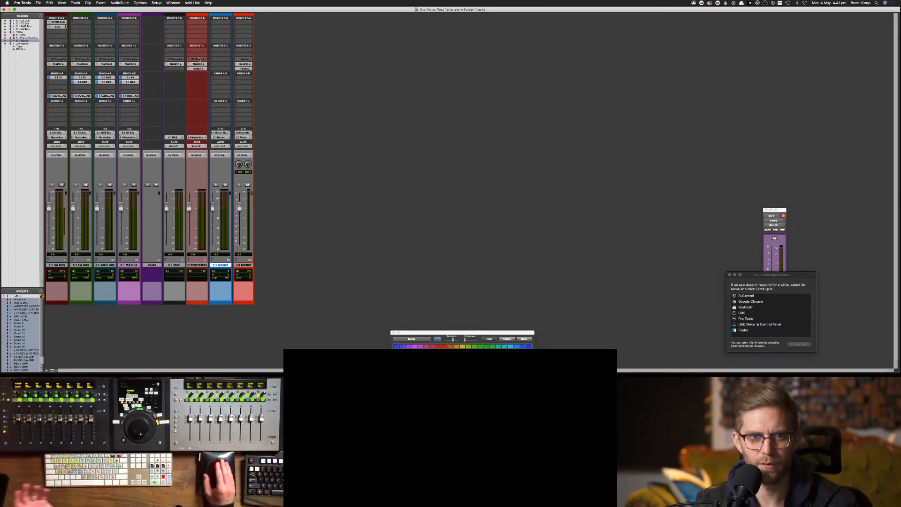
drag(199, 65, 225, 69)
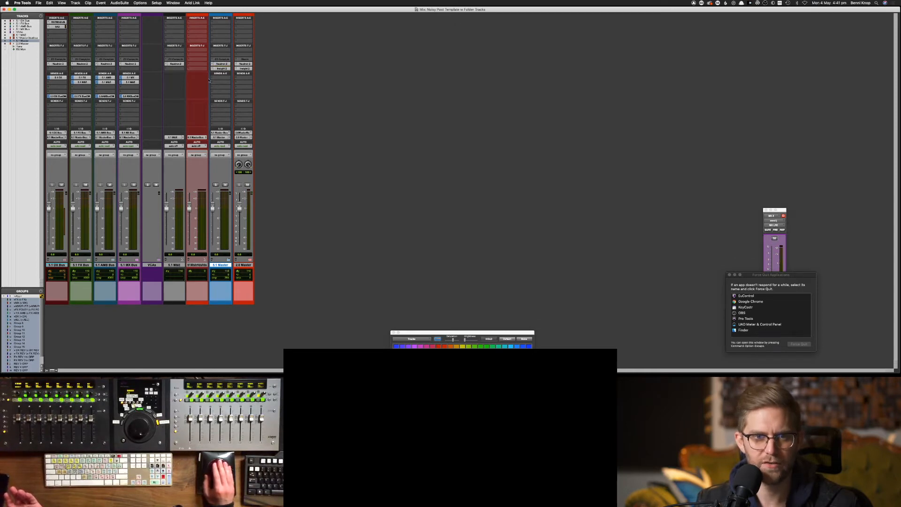
Delete the old red master track and nest 5.1 M&E inside the collapsed 5.1 Master folder
click(200, 265)
right_click(200, 266)
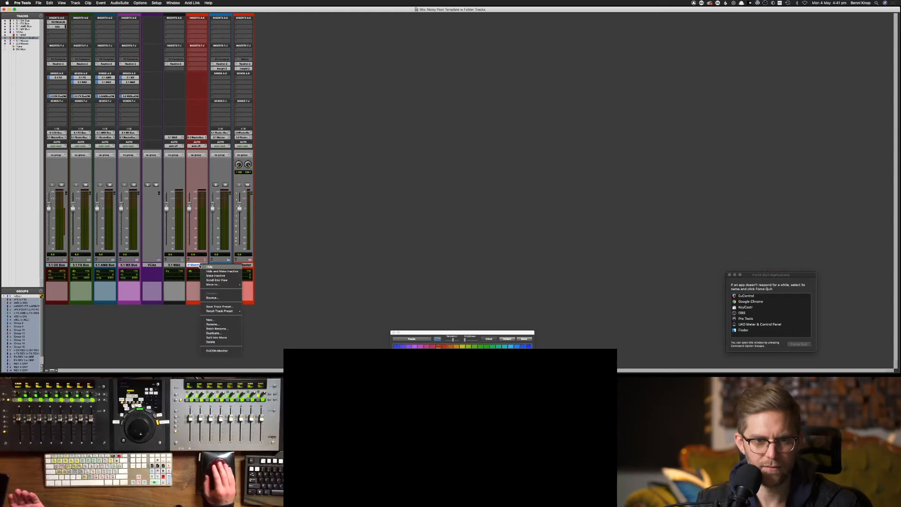
click(221, 342)
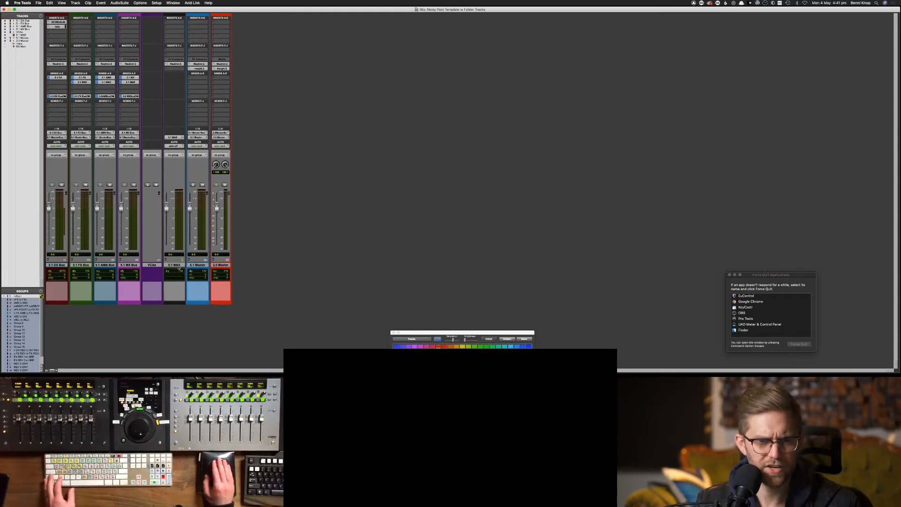
drag(179, 267, 204, 270)
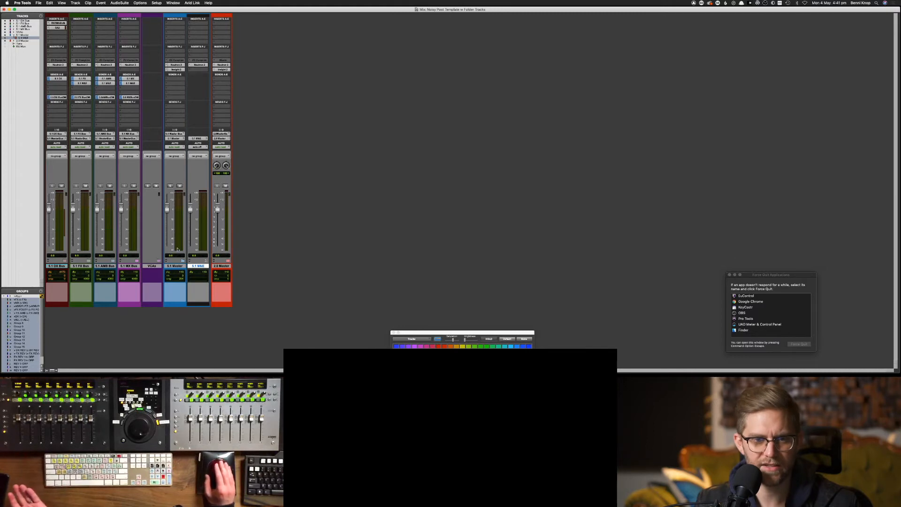
click(183, 260)
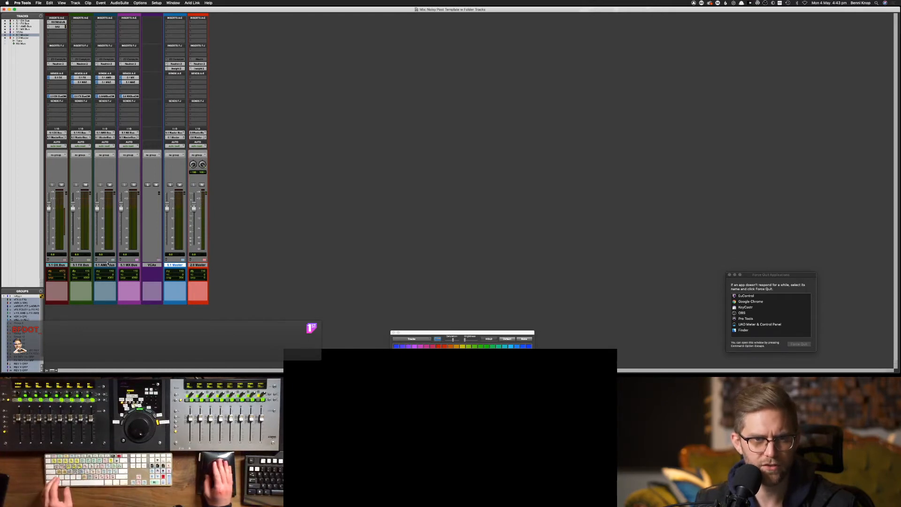
Move the DX, FX, AMB and MX bus folders into the 5.1 Master folder
click(57, 265)
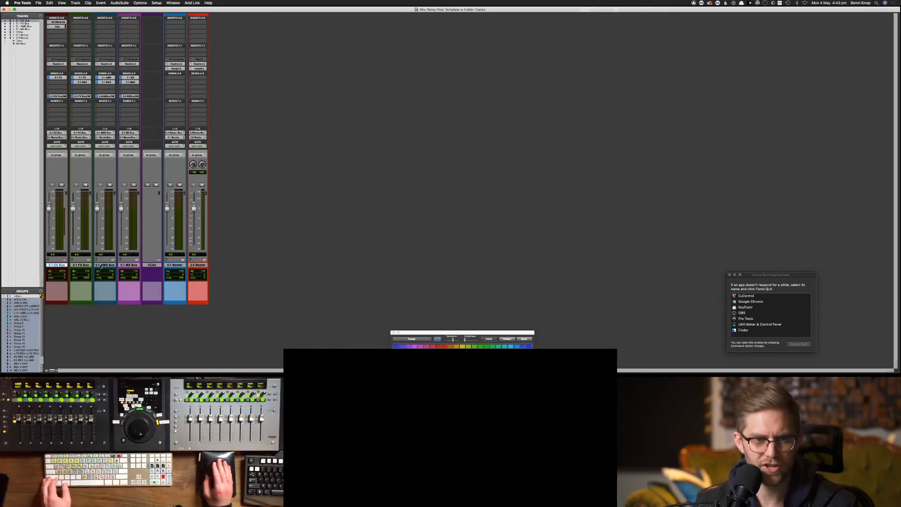
shift+click(123, 265)
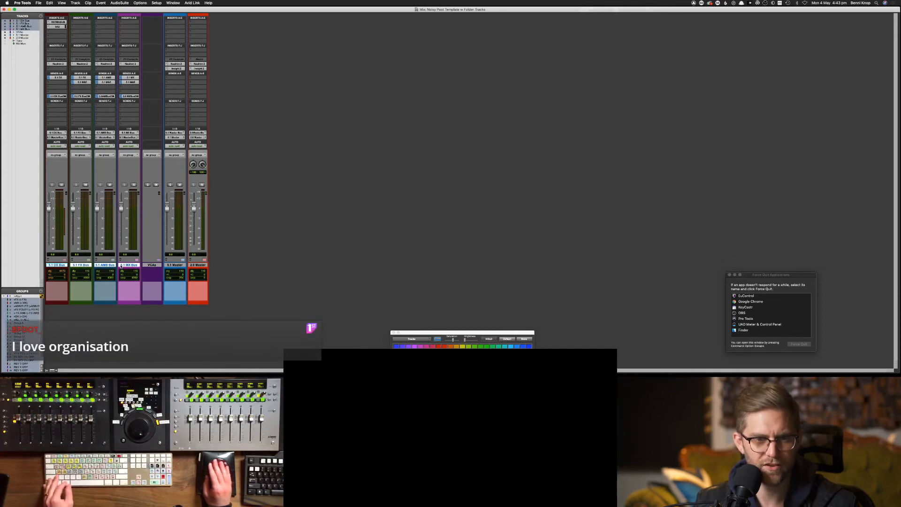
drag(54, 268, 187, 268)
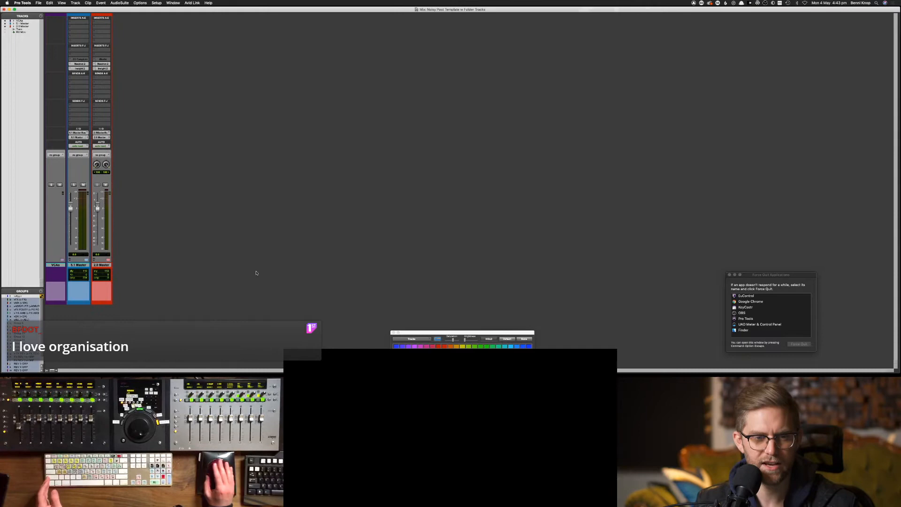
click(85, 261)
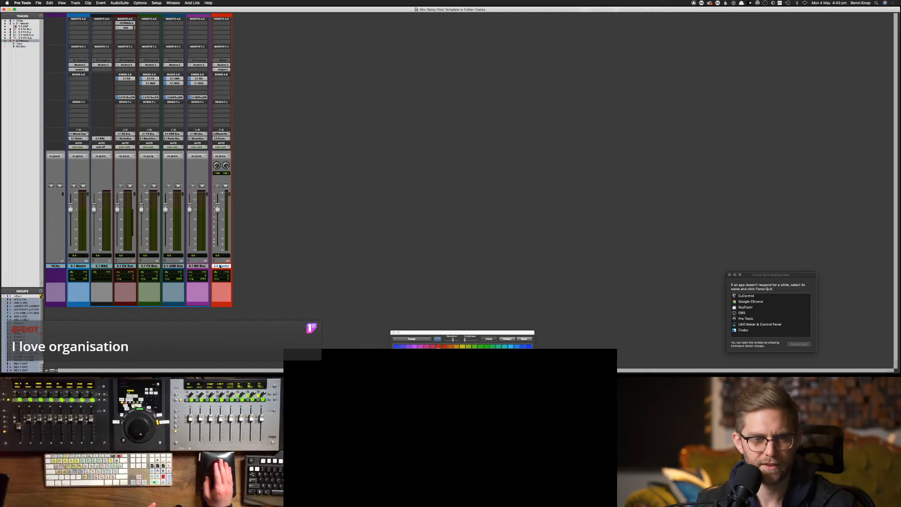
click(117, 261)
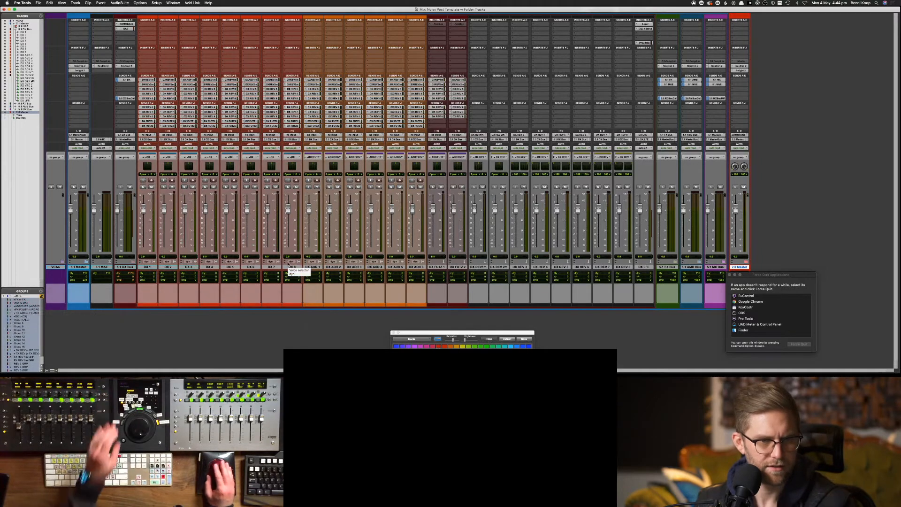
Collapse 5.1 Master and place the VCAs strip between the two masters
click(86, 262)
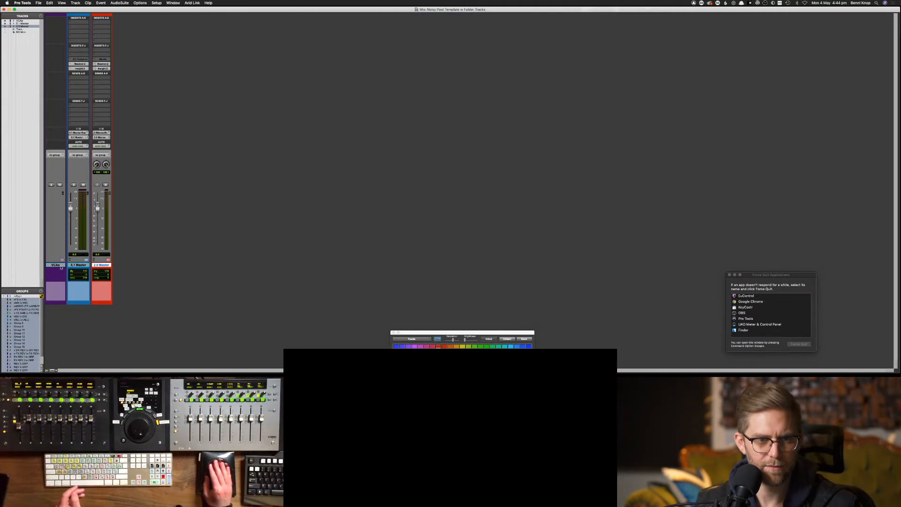
drag(103, 267, 142, 268)
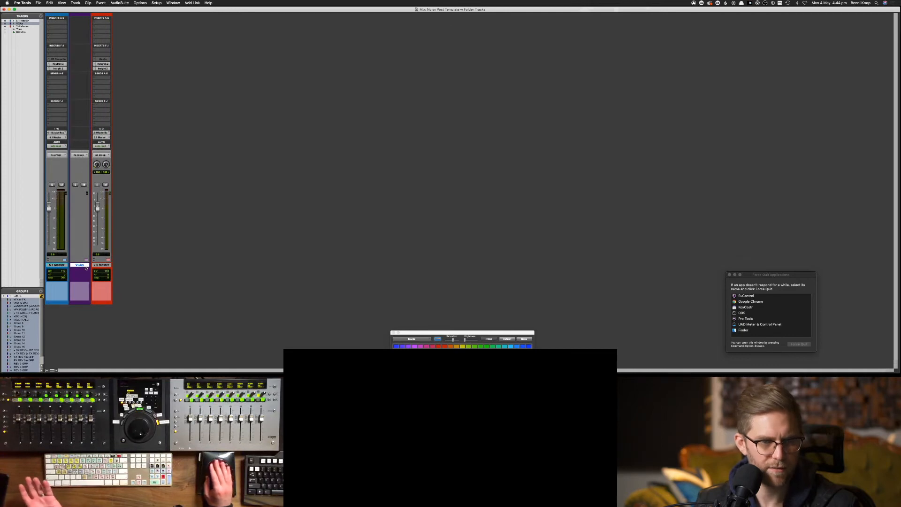
click(61, 265)
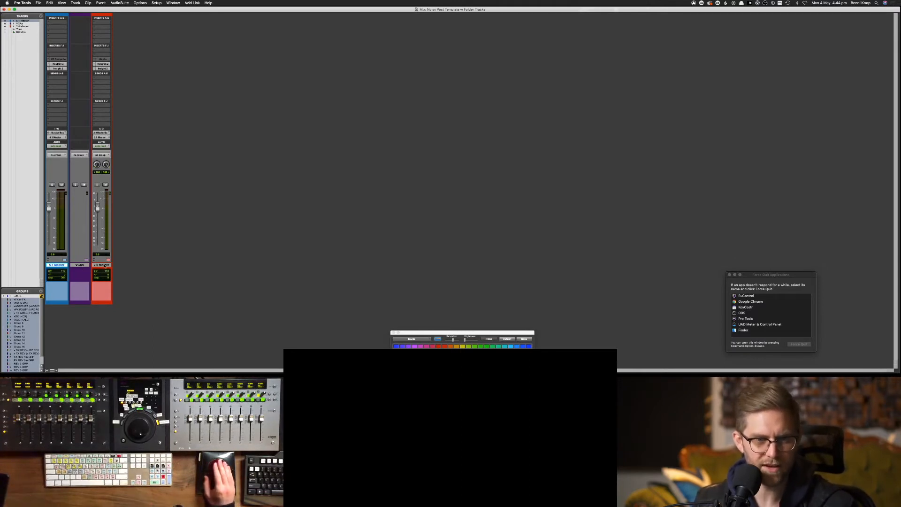
Move the 2.0 Master strip beside 5.1 Master and check the layout in the Edit window
drag(104, 266, 68, 270)
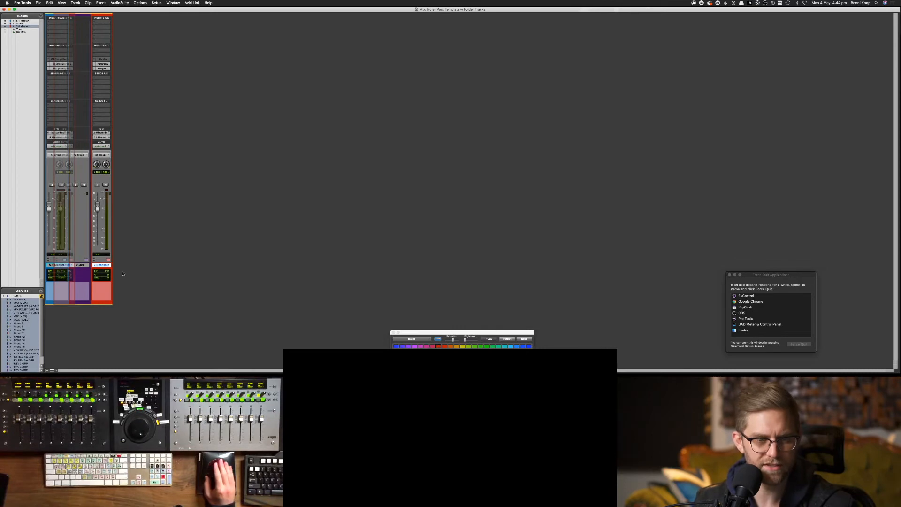
drag(123, 273, 124, 272)
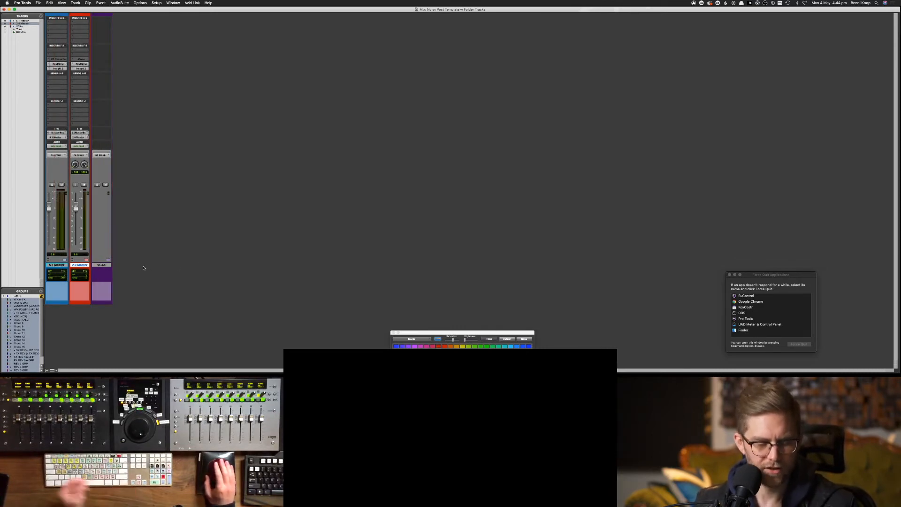
key(super+equal)
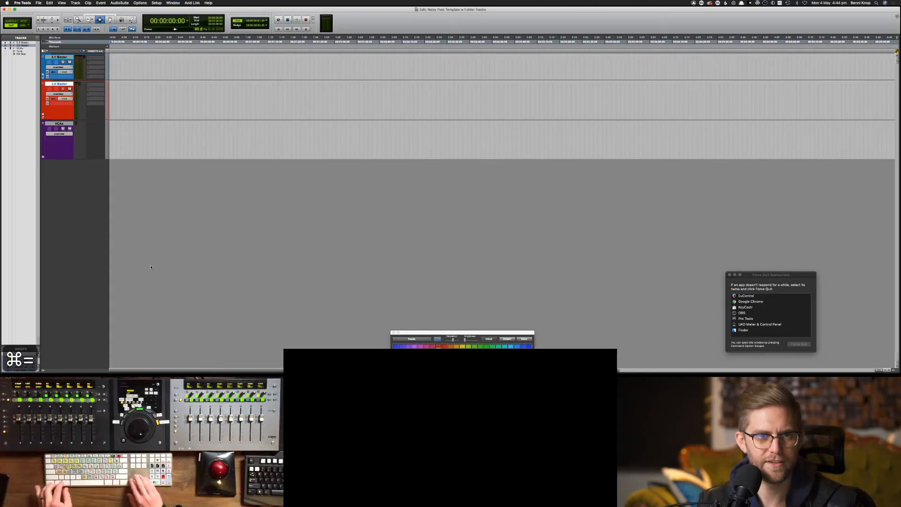
key(ctrl+alt+super+Up)
key(super+equal)
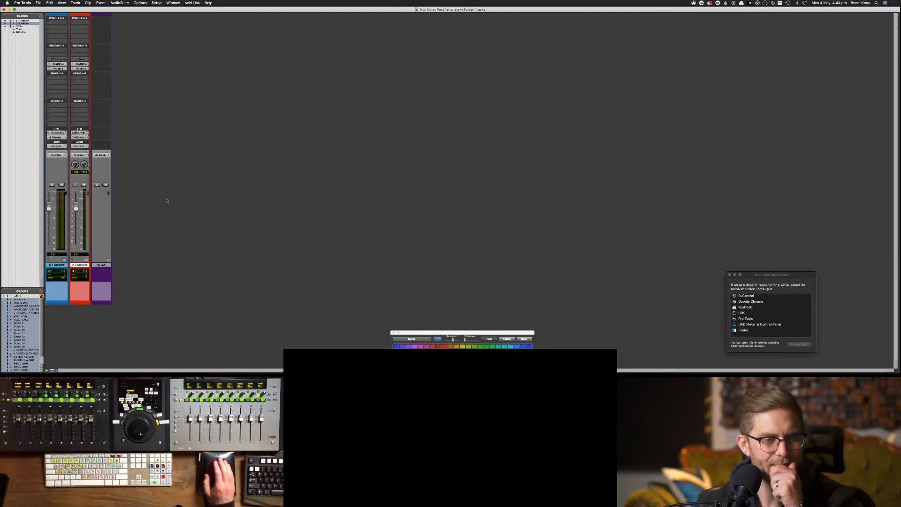
Check the 5.1 Master folder's contents, leaving it expanded
click(64, 260)
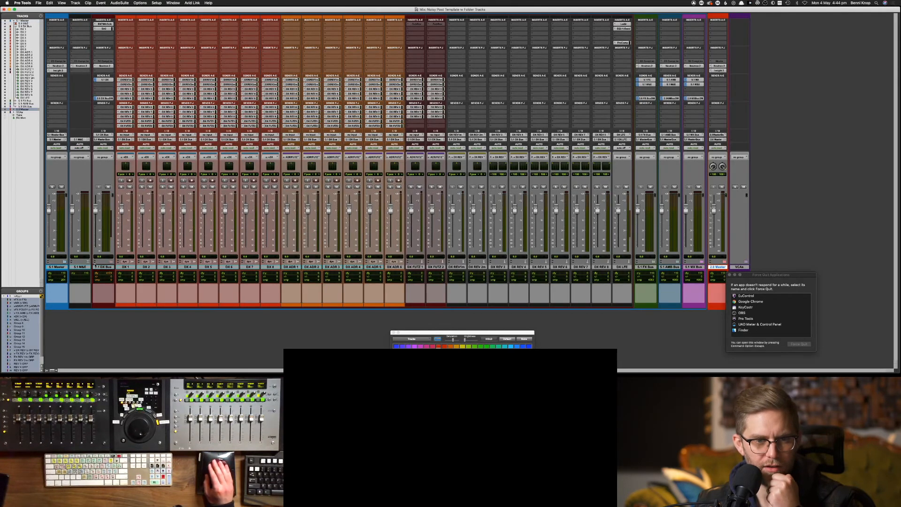
click(65, 261)
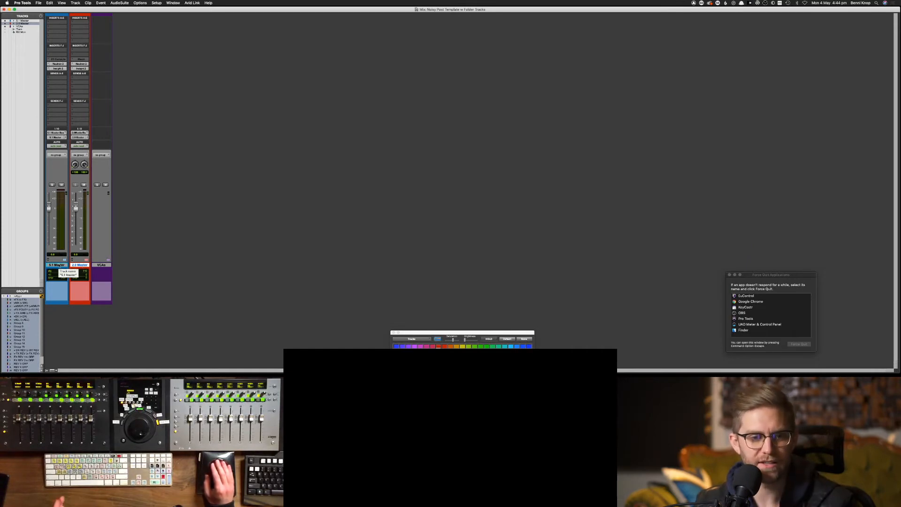
click(54, 265)
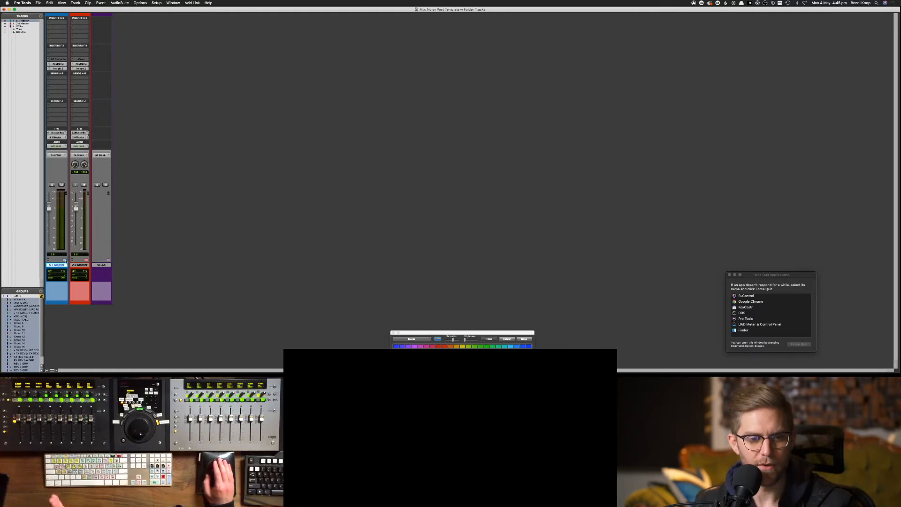
click(65, 261)
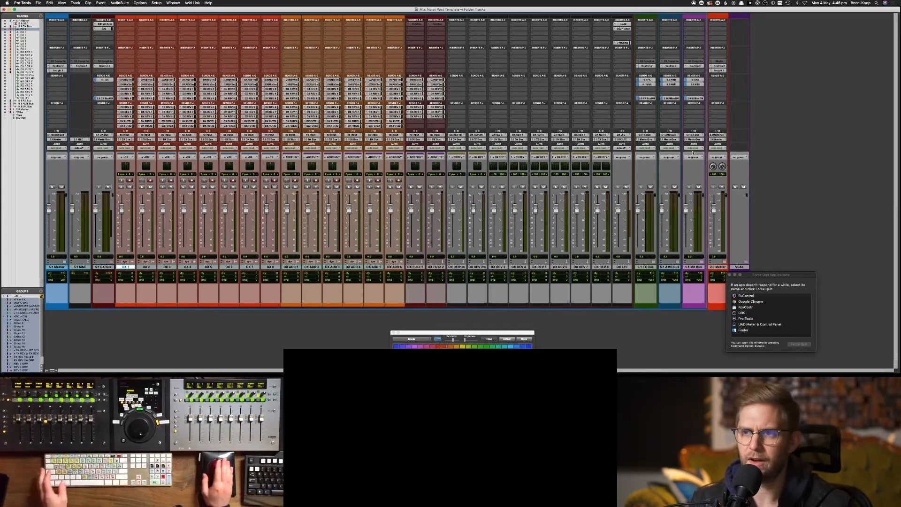
Search Google for 'eucontrol follow folder tracks' in a new Chrome tab
key(super+Tab)
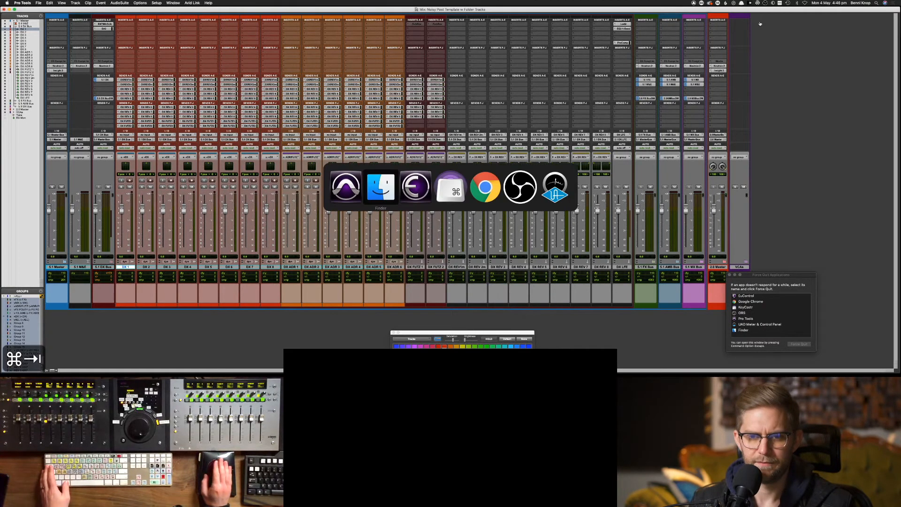
key(super+Tab)
key(super+Tab)
key(super+Tab)
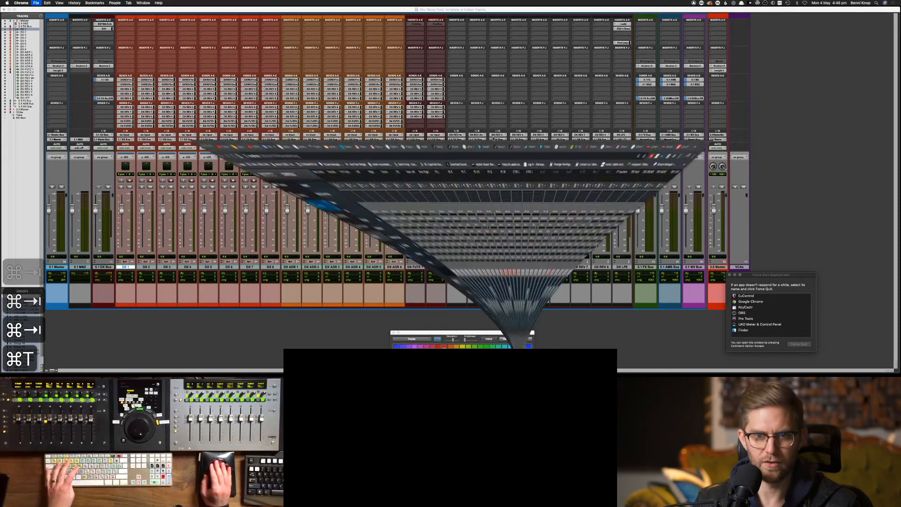
key(super+t)
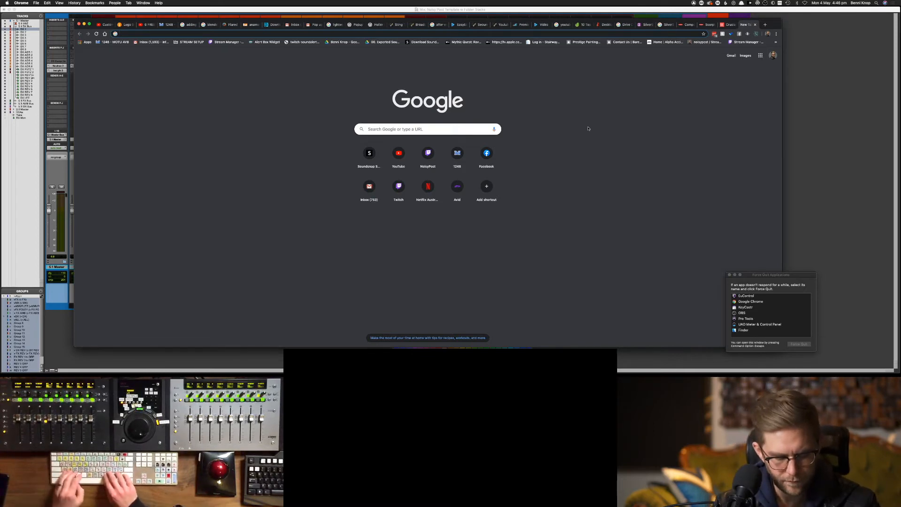
text(eucon)
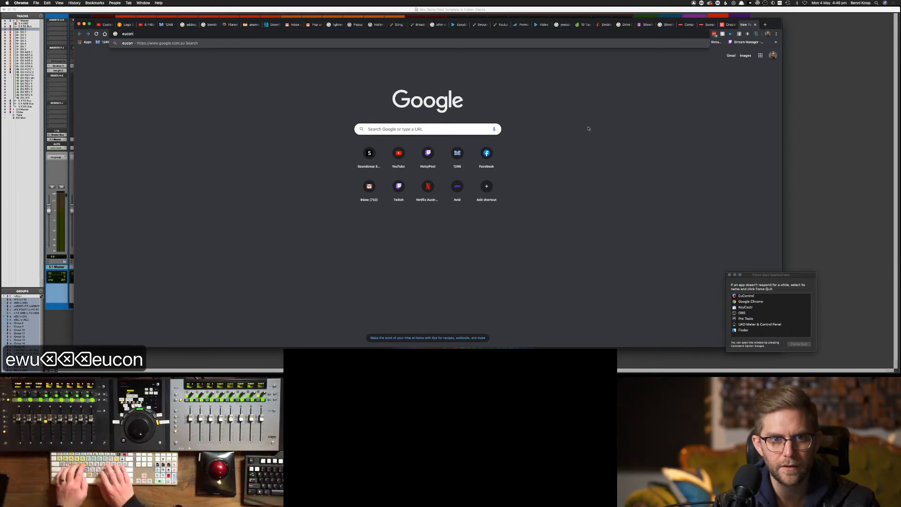
text(trol follo)
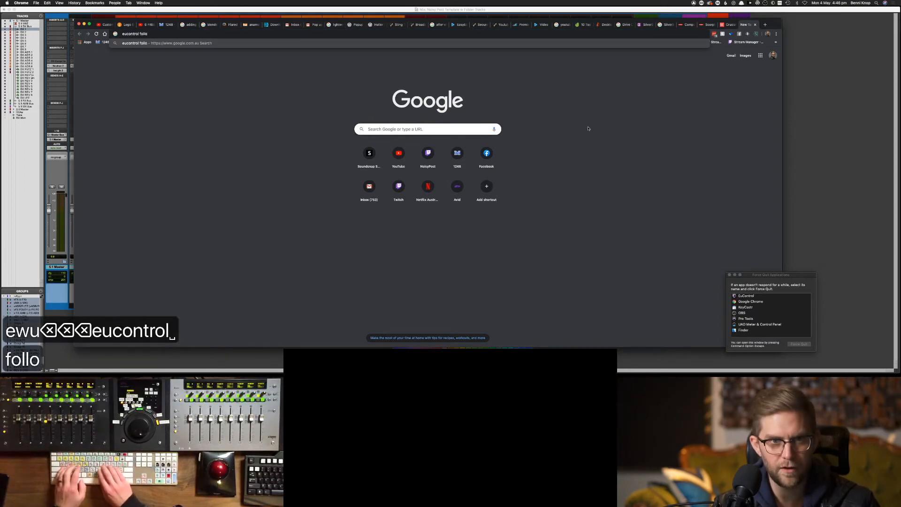
text(w folder tracks)
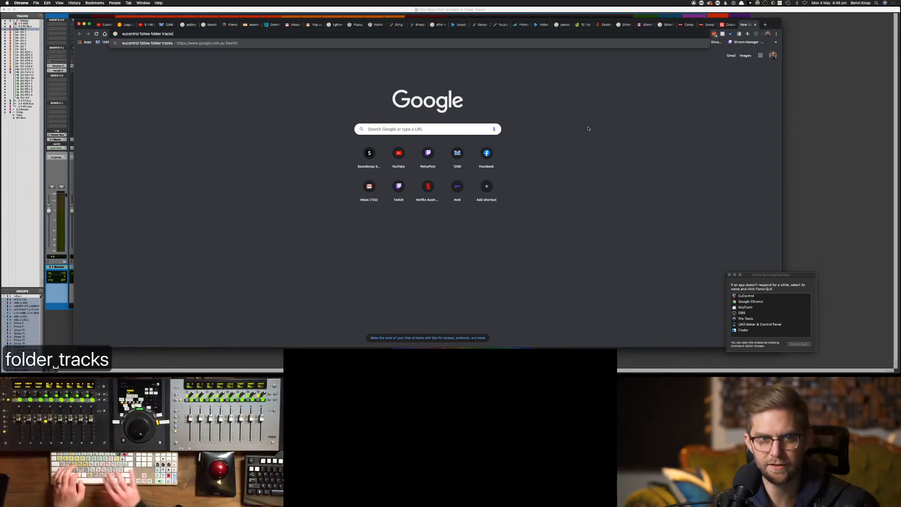
key(Return)
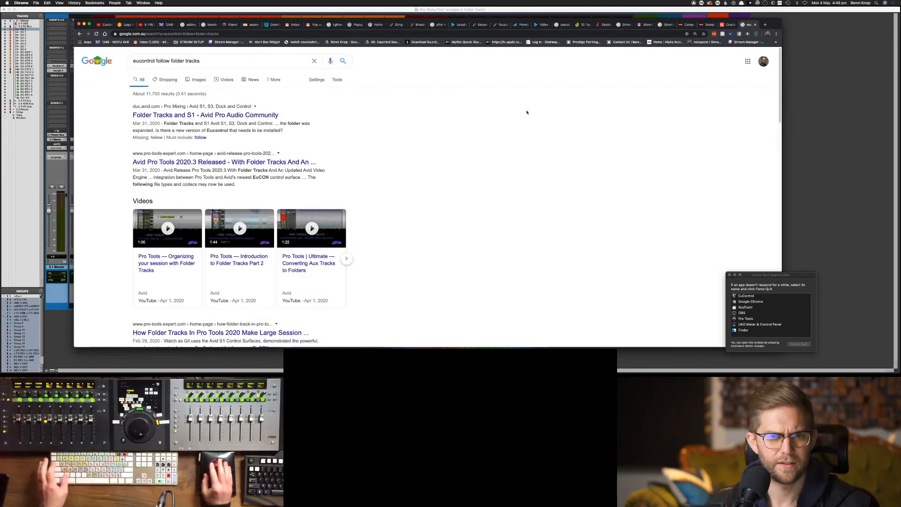
Open the Avid forum thread 'Folder Tracks and S1' in a new tab and view it
click(278, 114)
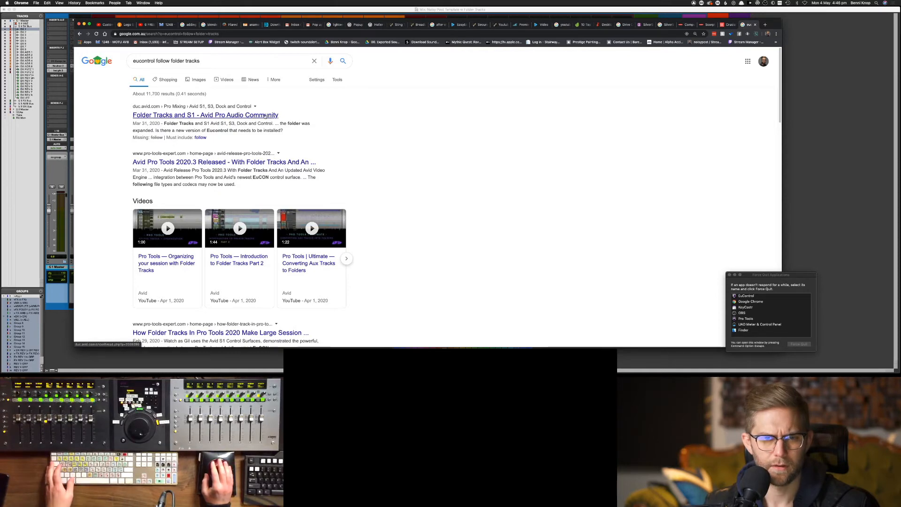
super+click(265, 116)
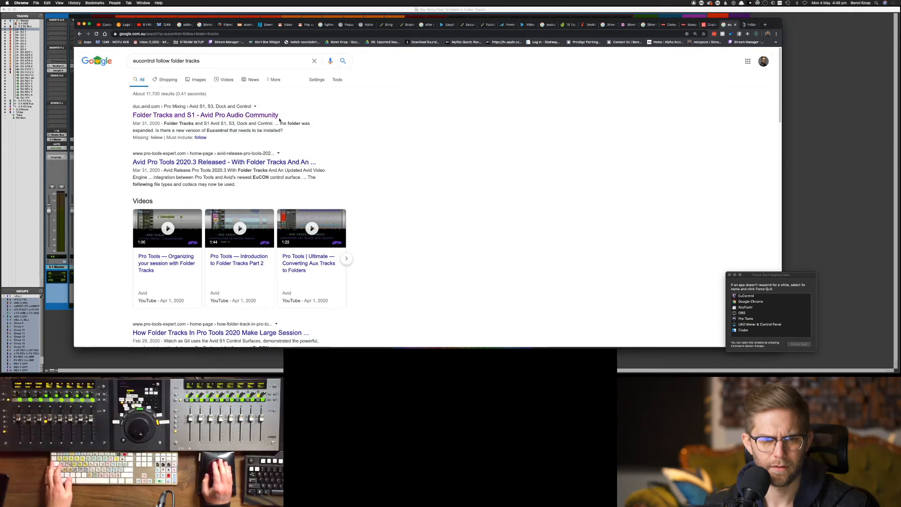
scroll(473, 163, down, 3)
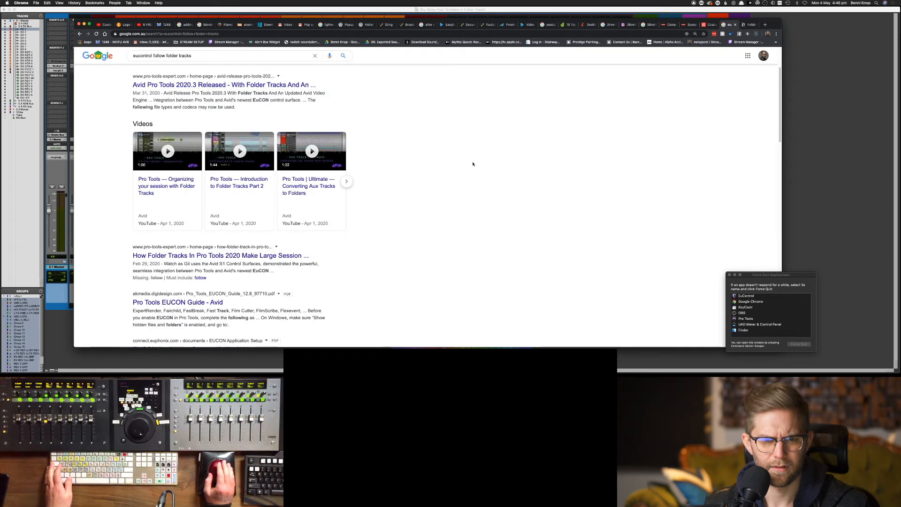
scroll(473, 164, down, 1)
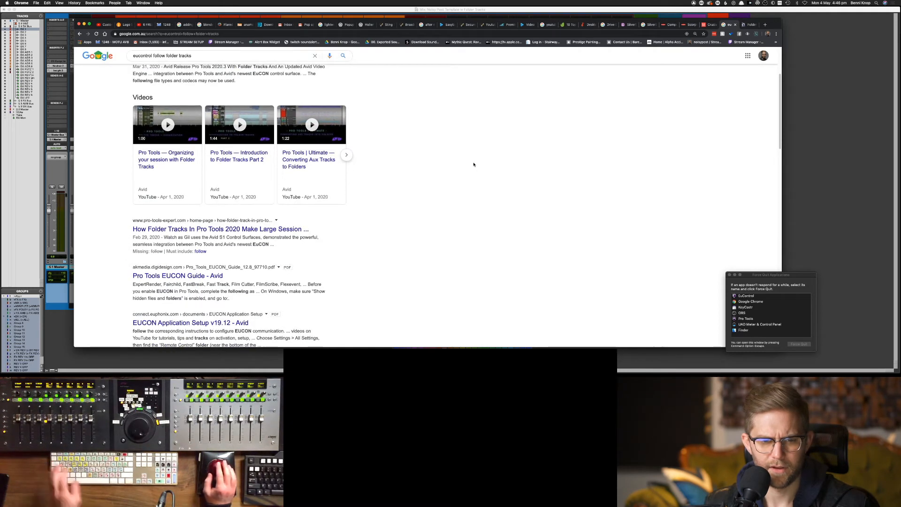
scroll(473, 164, down, 1)
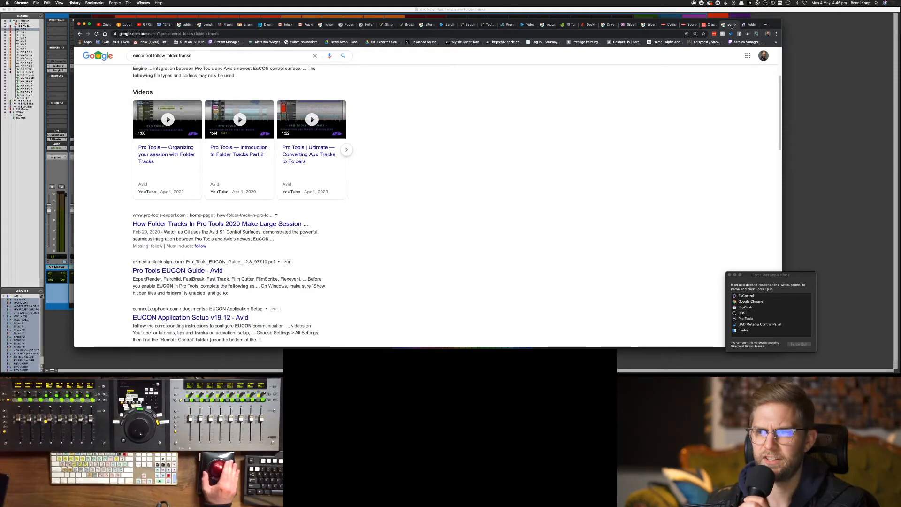
click(749, 24)
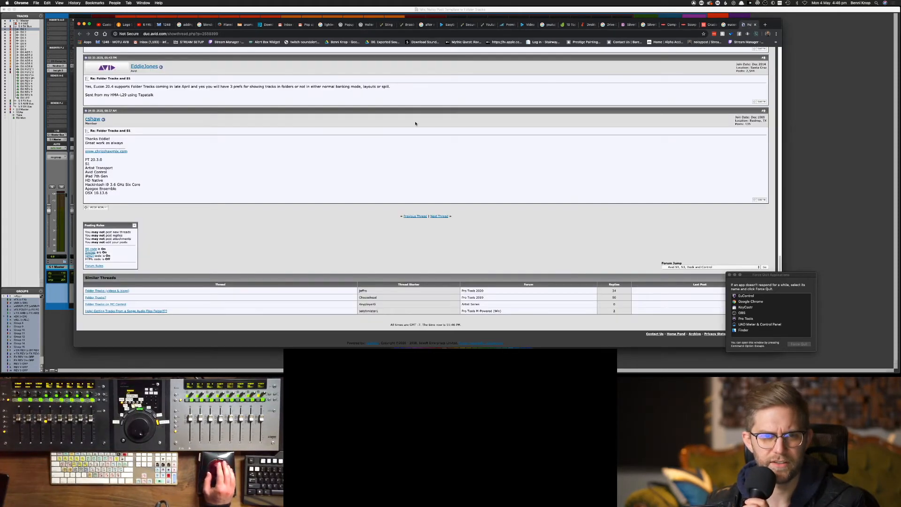
Read through the Folder Tracks and S1 forum thread replies, then return to the Pro Tools mixer
scroll(416, 124, up, 15)
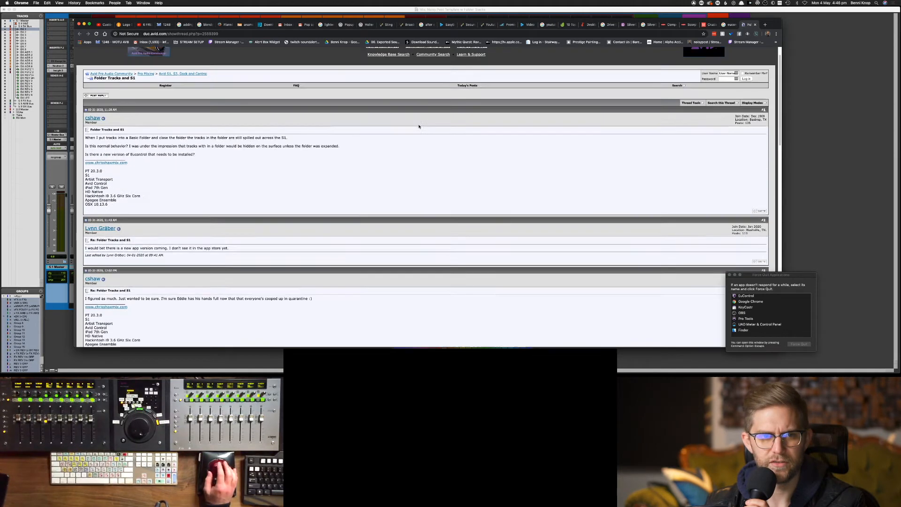
scroll(419, 127, up, 2)
scroll(427, 128, down, 2)
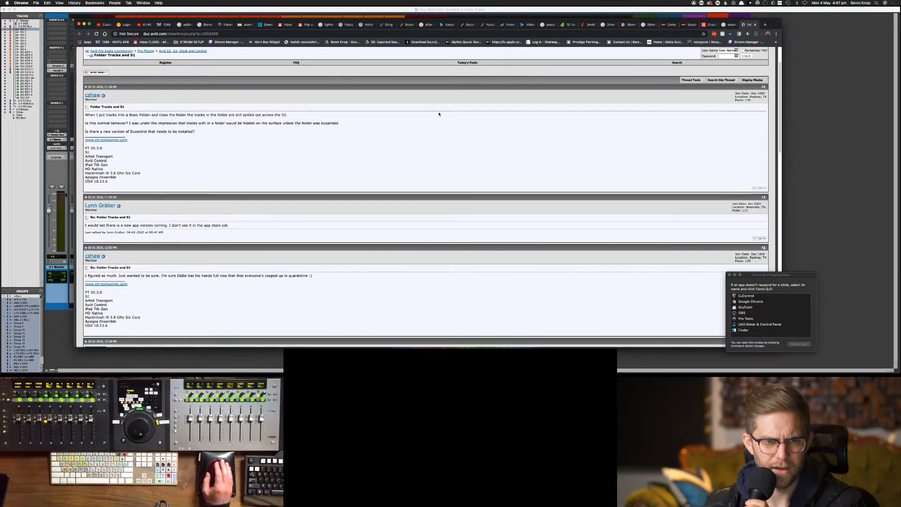
scroll(439, 114, down, 2)
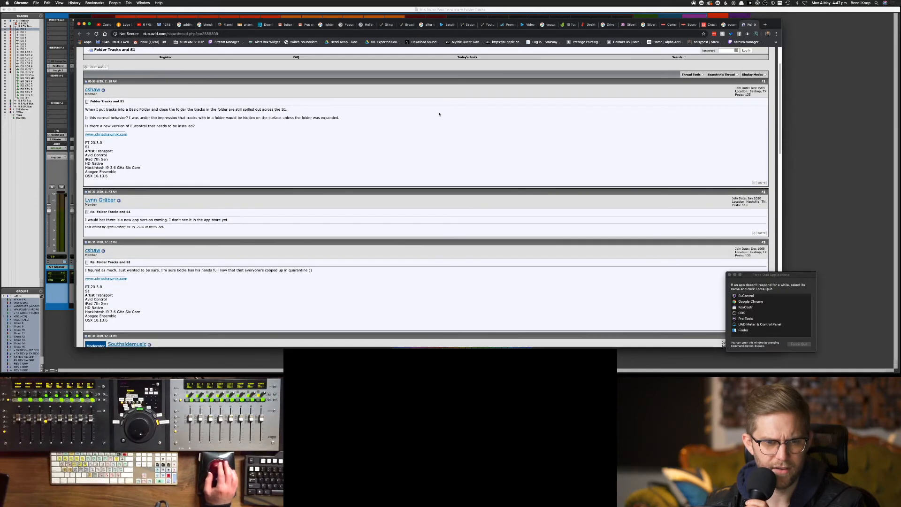
scroll(439, 116, down, 1)
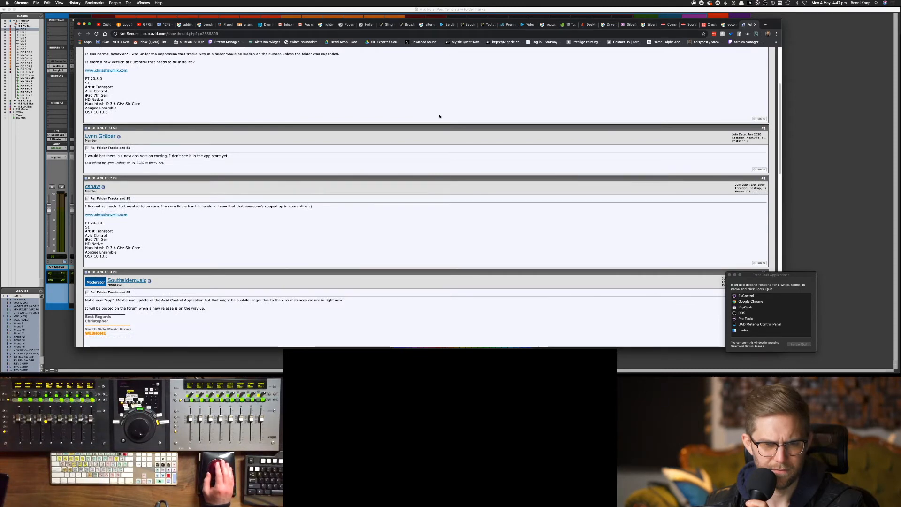
scroll(439, 117, down, 6)
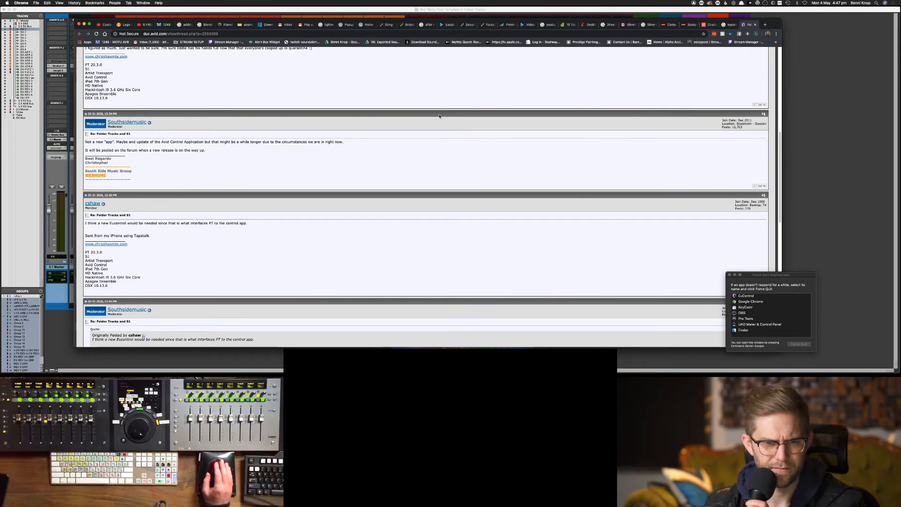
scroll(439, 116, down, 3)
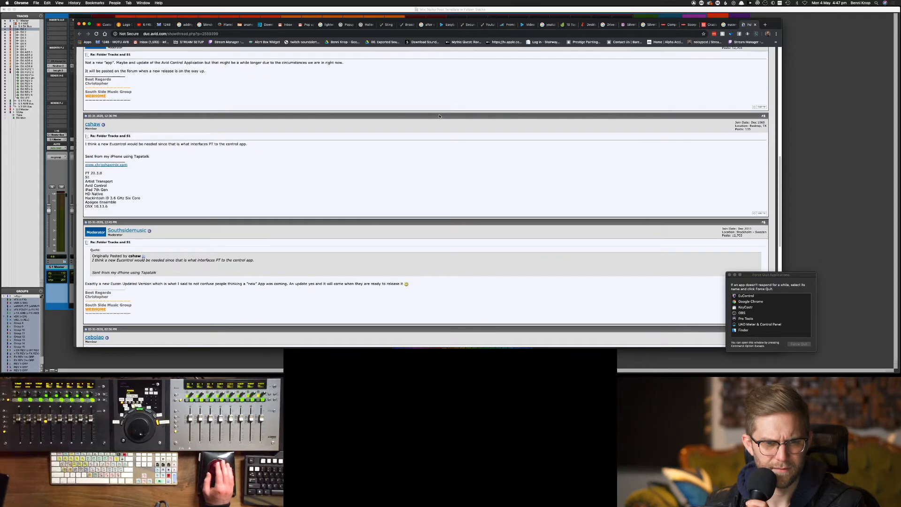
scroll(439, 116, down, 6)
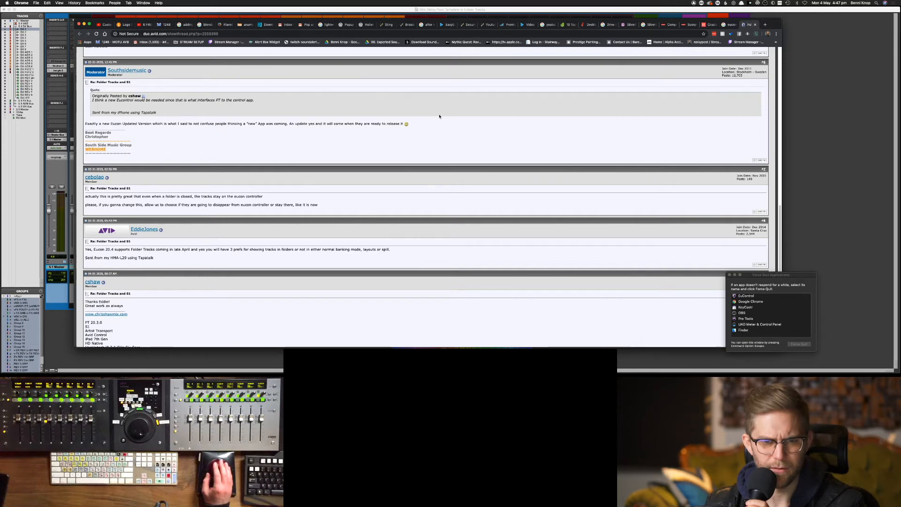
click(831, 100)
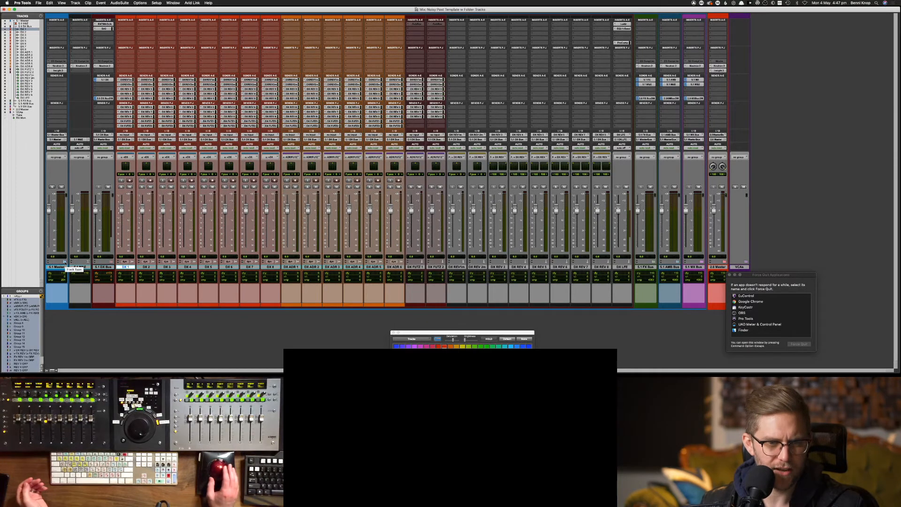
Collapse and re-expand the 5.1 Master folder track, then switch over to Chrome
click(65, 262)
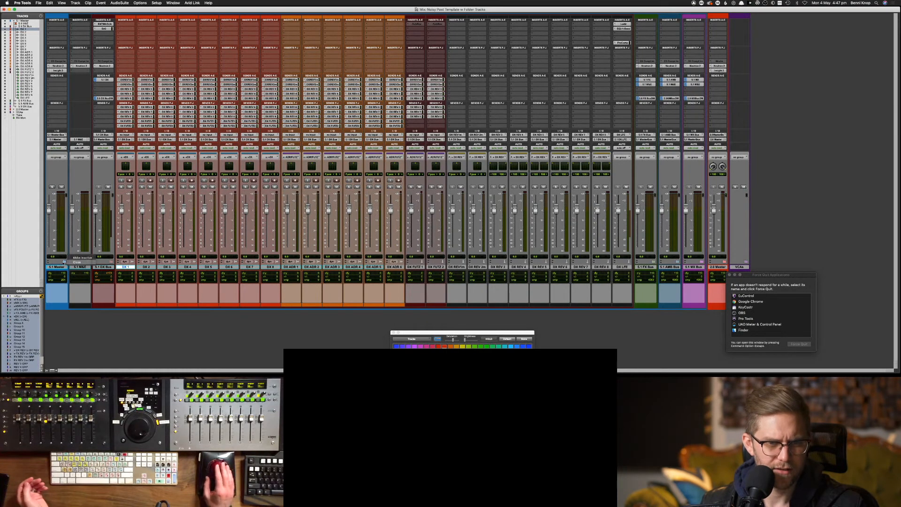
click(75, 261)
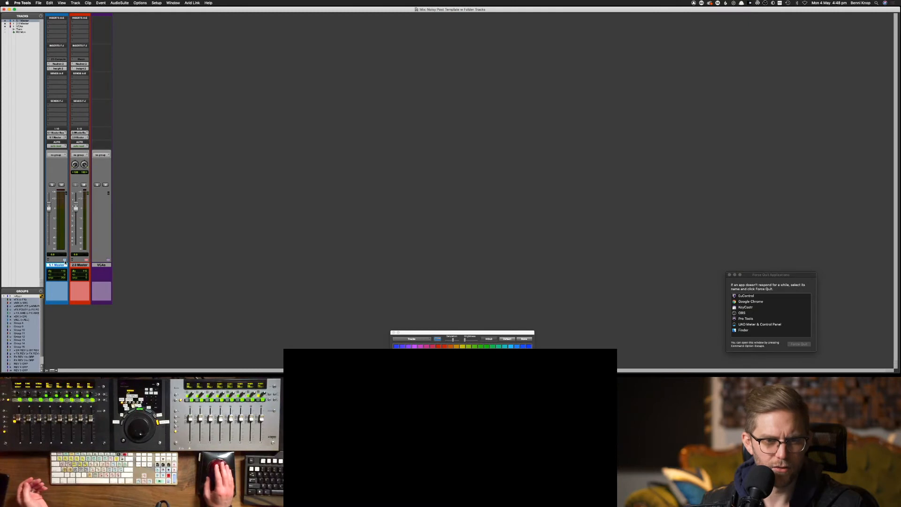
click(65, 261)
key(super+Tab)
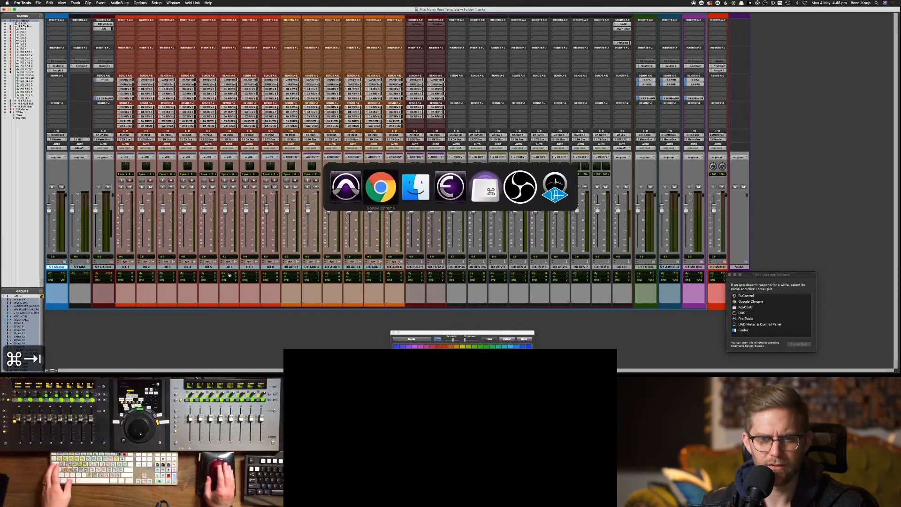
Search Google in a new tab for 'shortcut folder tracks pro tools', then return to Pro Tools
key(super+t)
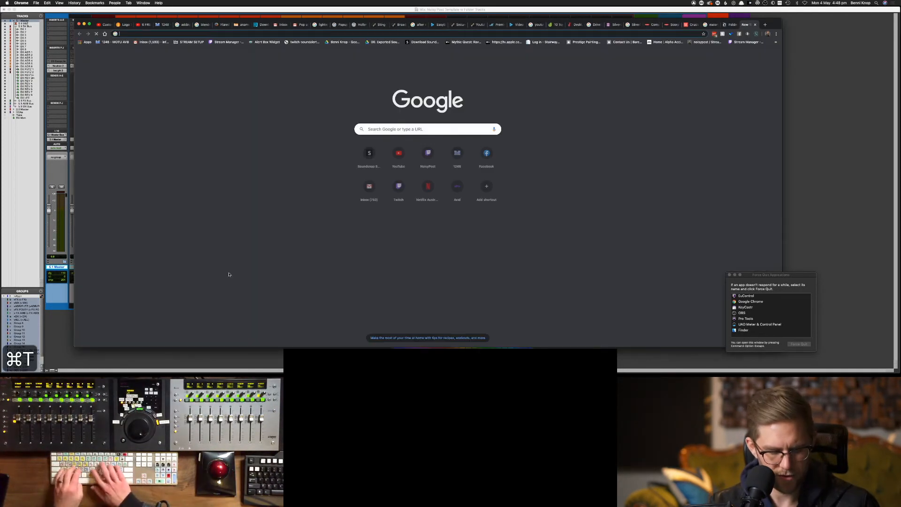
text(shortcut )
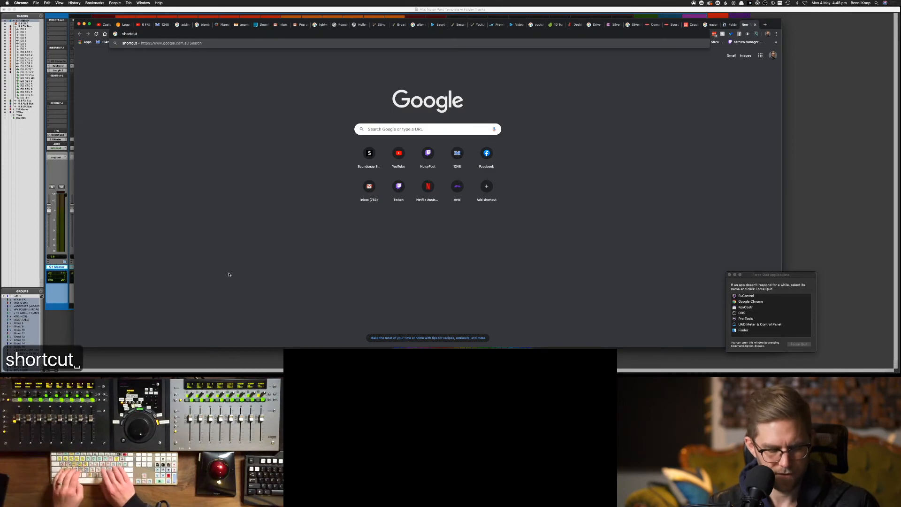
text(folder tracks pro)
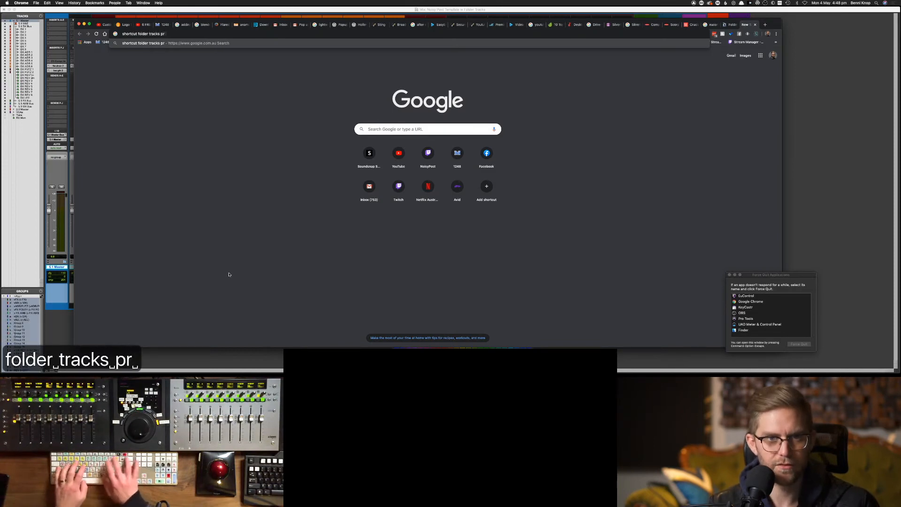
key(BackSpace)
text(o tools)
key(Return)
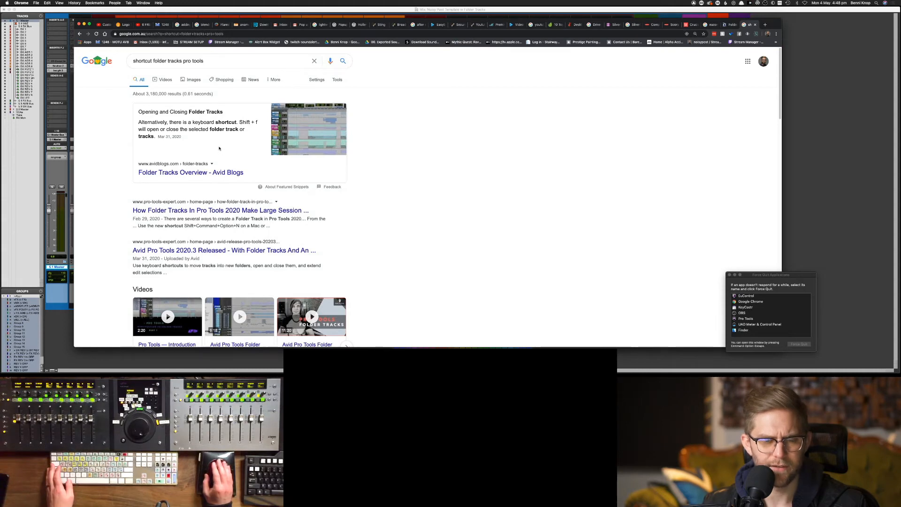
click(801, 196)
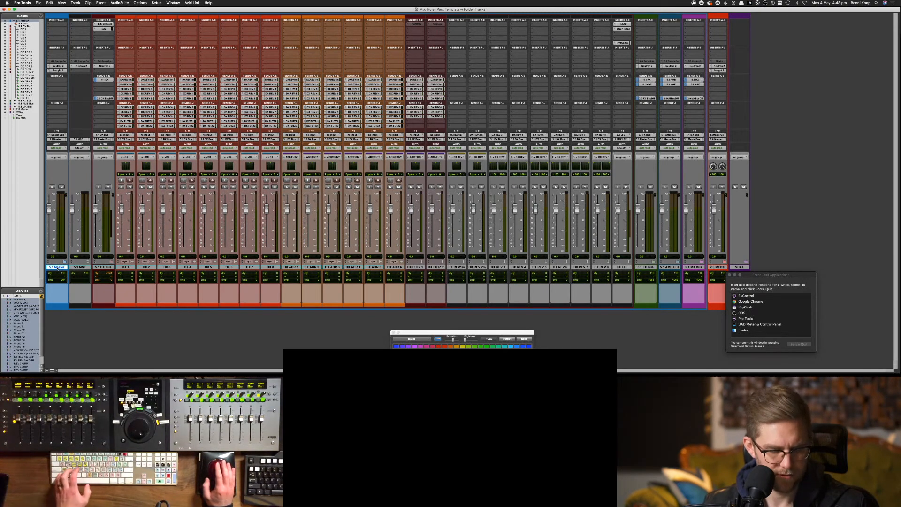
Toggle the 5.1 Master folder open and closed with Shift+F while checking the search results
key(super+Tab)
key(super+Tab)
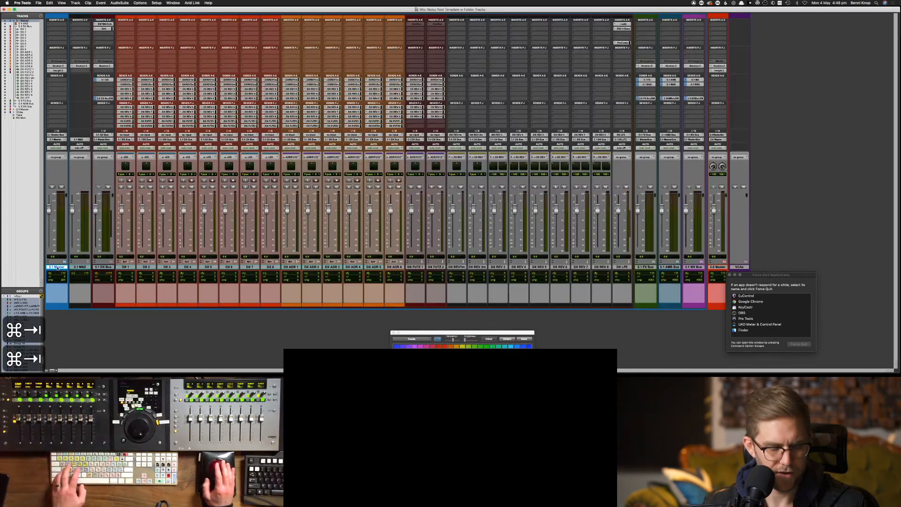
key(shift+f)
key(super+Tab)
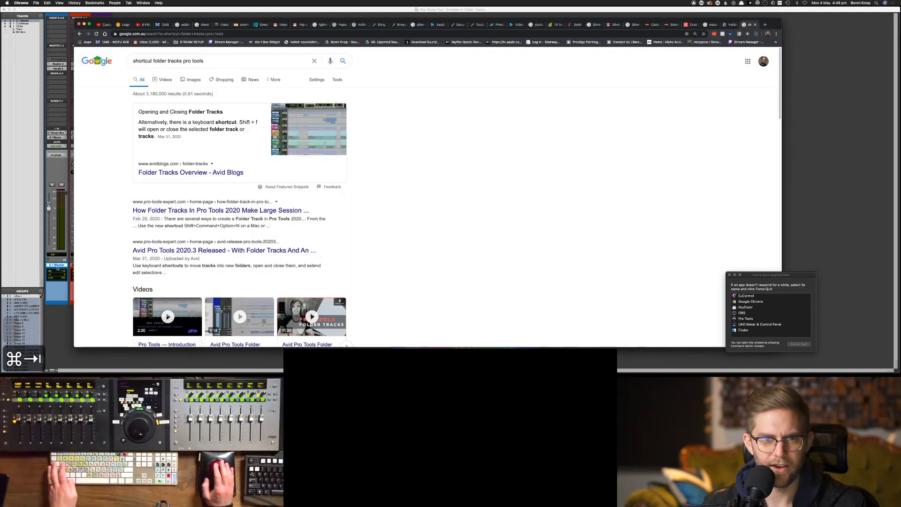
key(super+Tab)
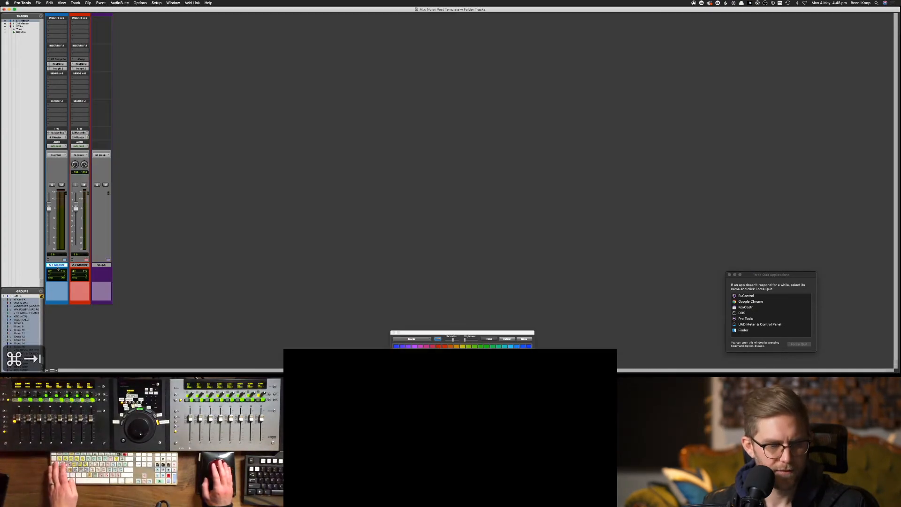
click(81, 266)
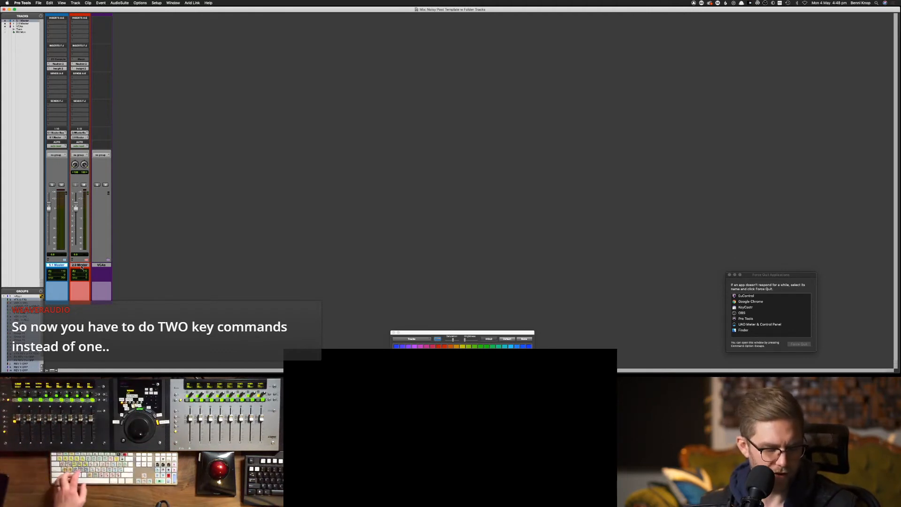
key(shift+f)
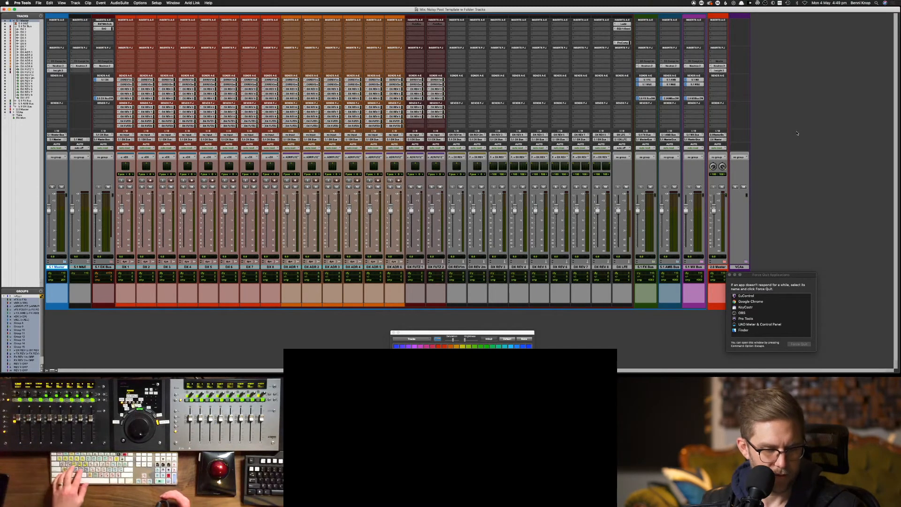
Re-expand the 5.1 Master folder with Shift+F and close the leftover Force Quit Applications window
key(f)
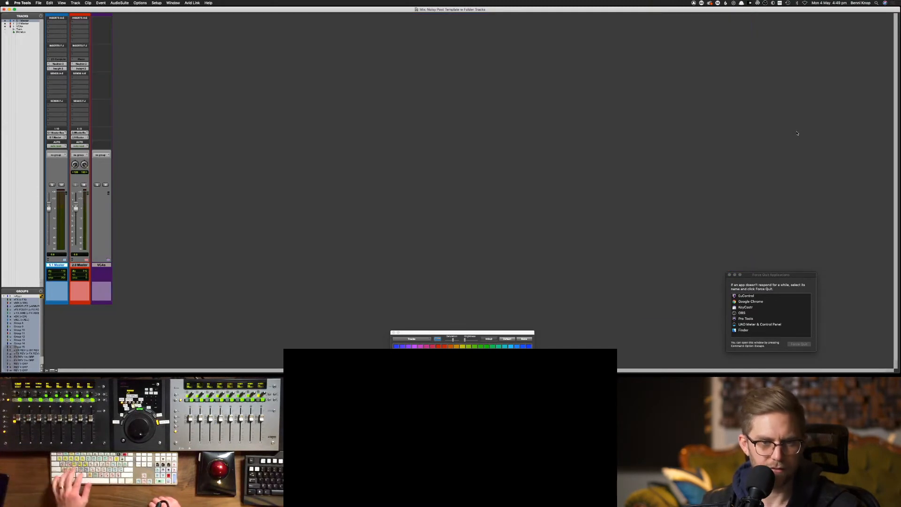
key(shift+f)
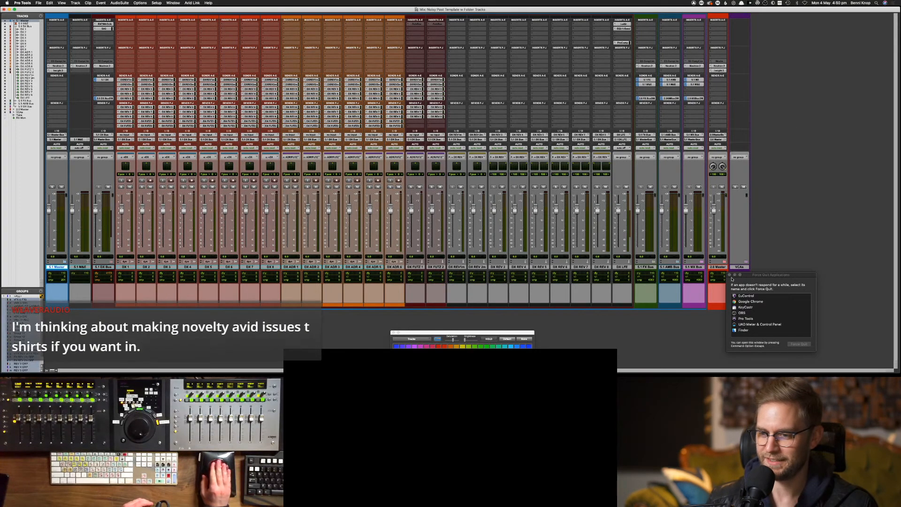
click(729, 274)
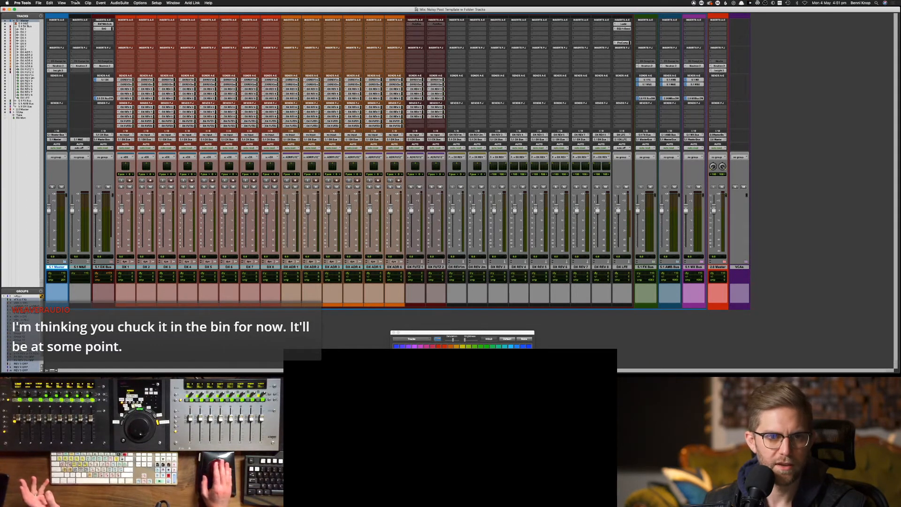
Create four new mono Basic Folder tracks named DX
click(75, 3)
click(79, 9)
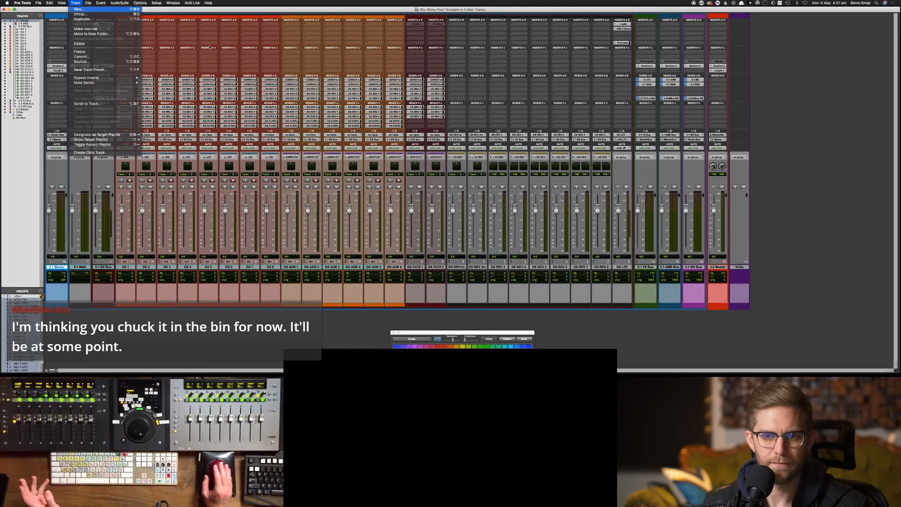
click(402, 134)
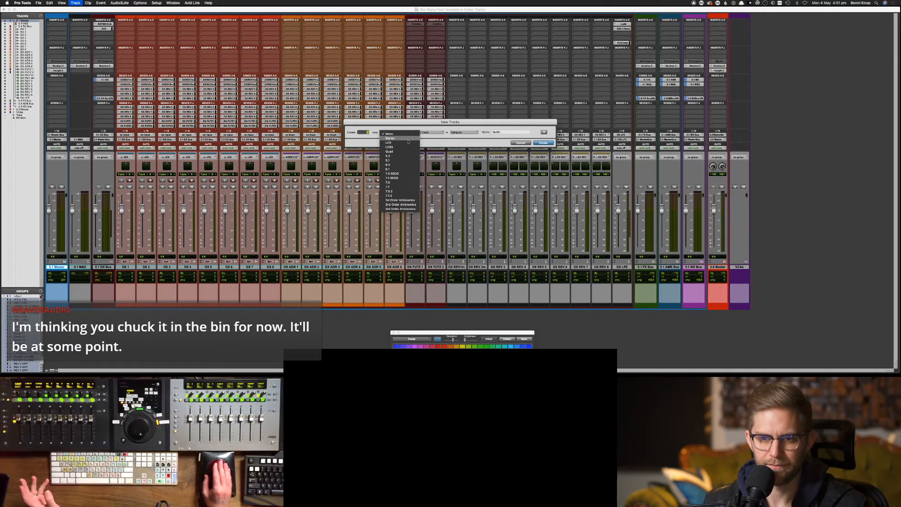
click(430, 133)
click(429, 132)
click(431, 128)
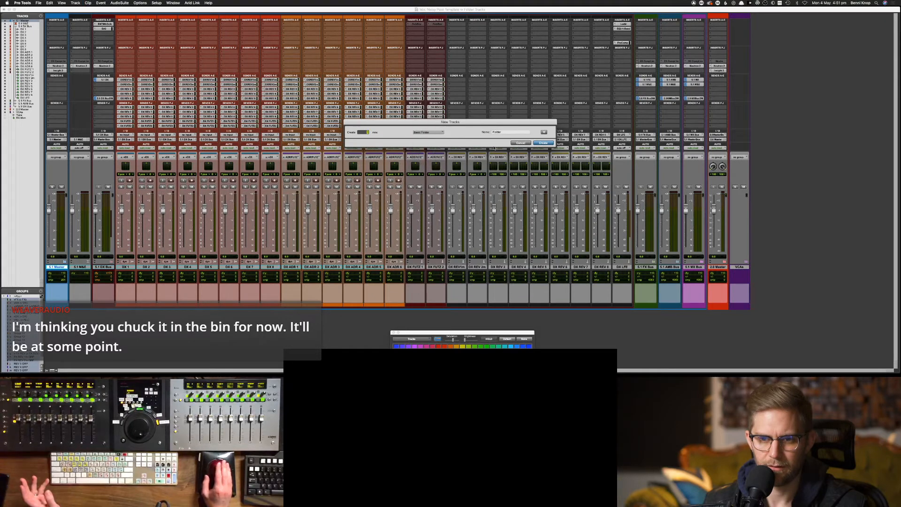
key(Tab)
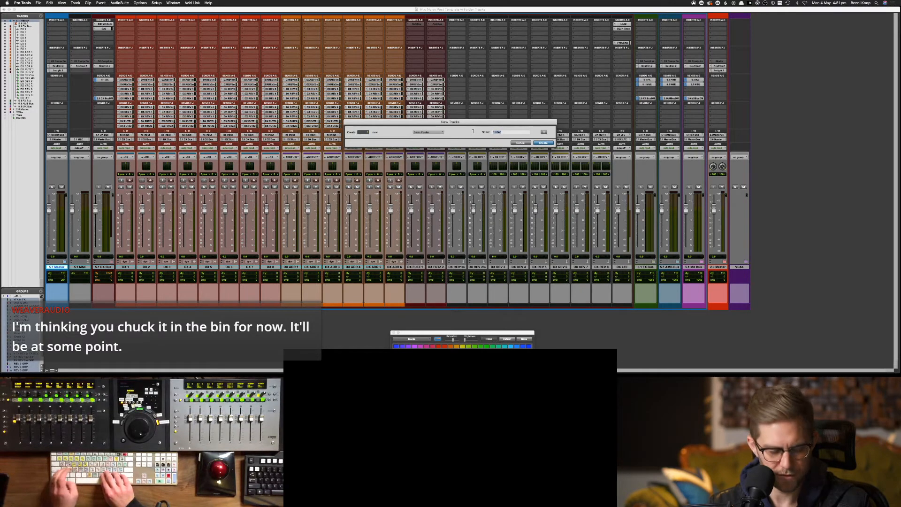
text(DX)
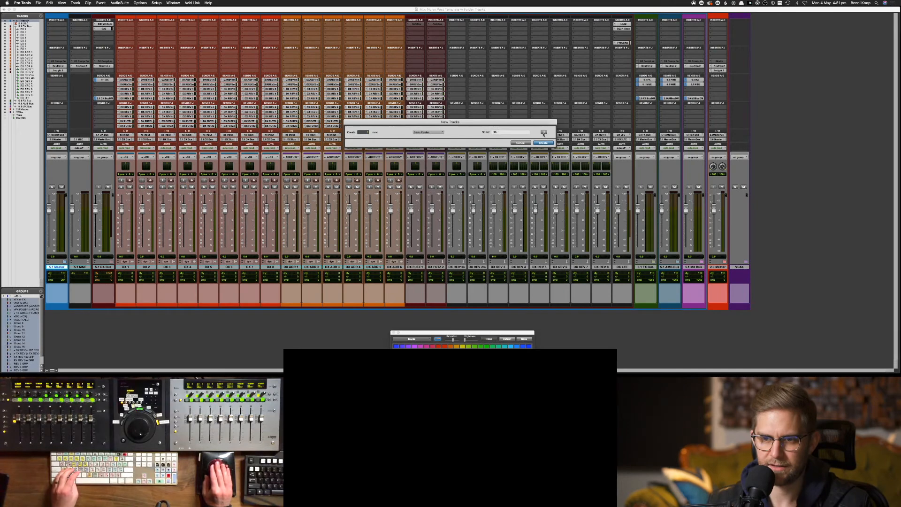
click(362, 133)
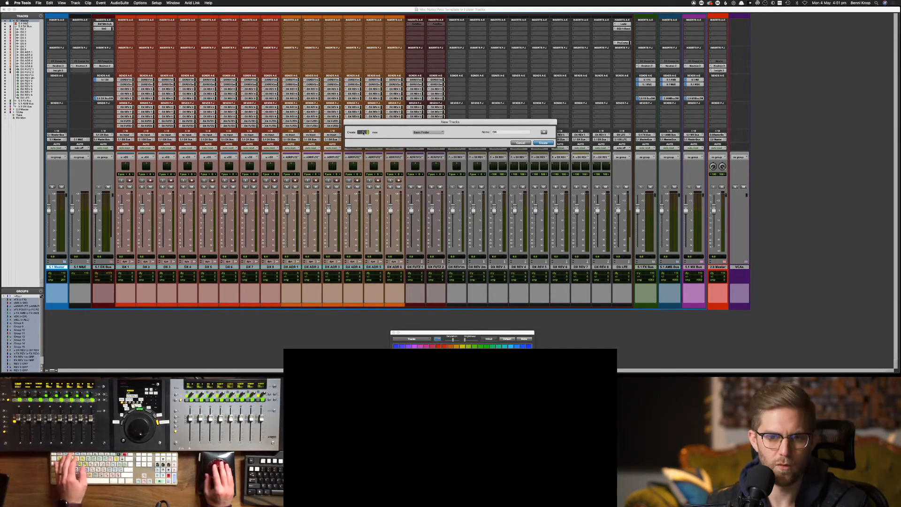
text(4)
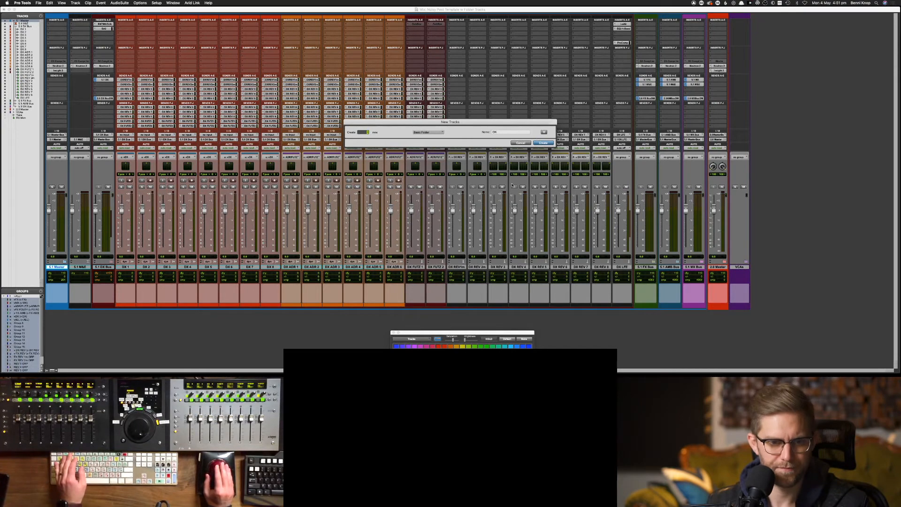
key(Return)
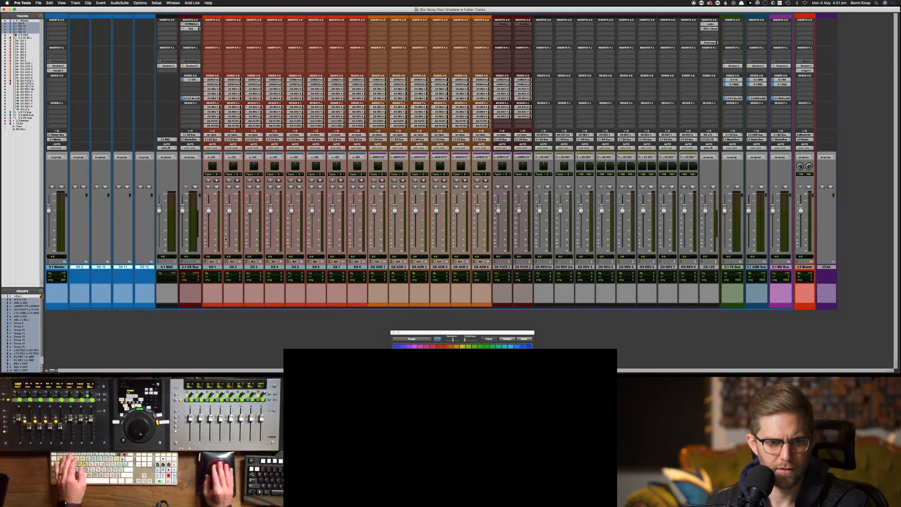
Rename DX 9–12 to DX, FX, AMB and MX, and move them before 5.1 Master
double_click(79, 267)
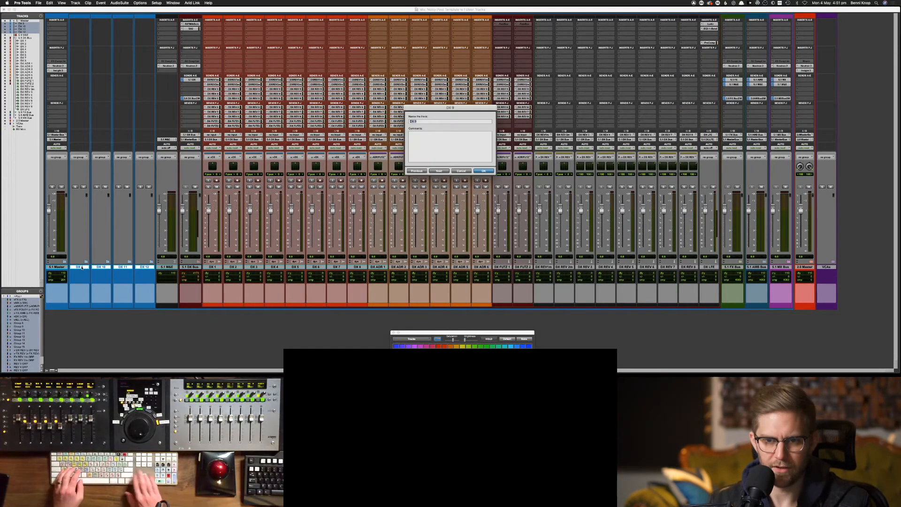
key(Right)
key(BackSpace)
key(BackSpace)
text(\)
key(BackSpace)
key(BackSpace)
key(BackSpace)
key(BackSpace)
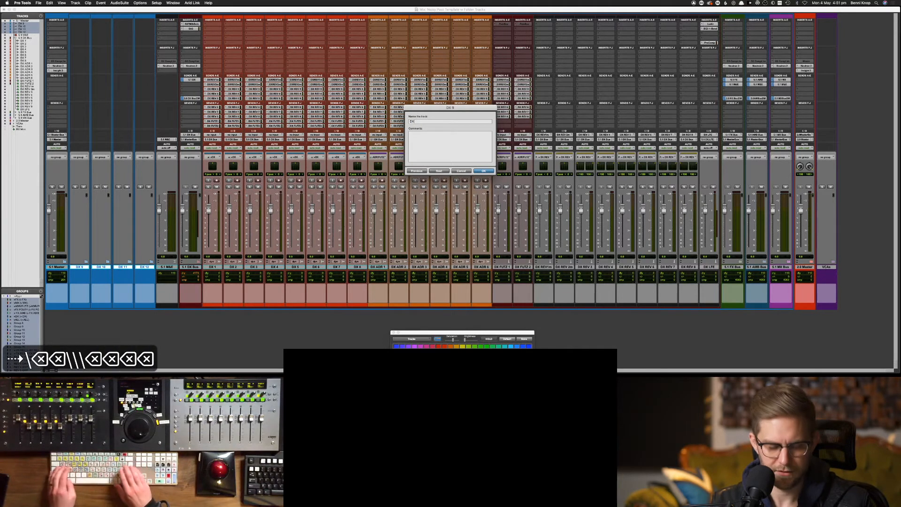
key(super+Return)
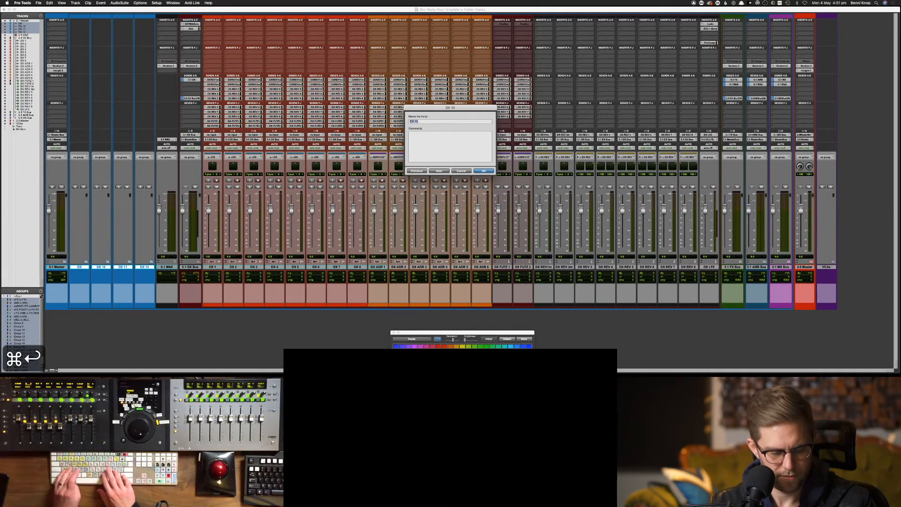
text(FX)
key(super+Return)
text(AMB)
key(super+Return)
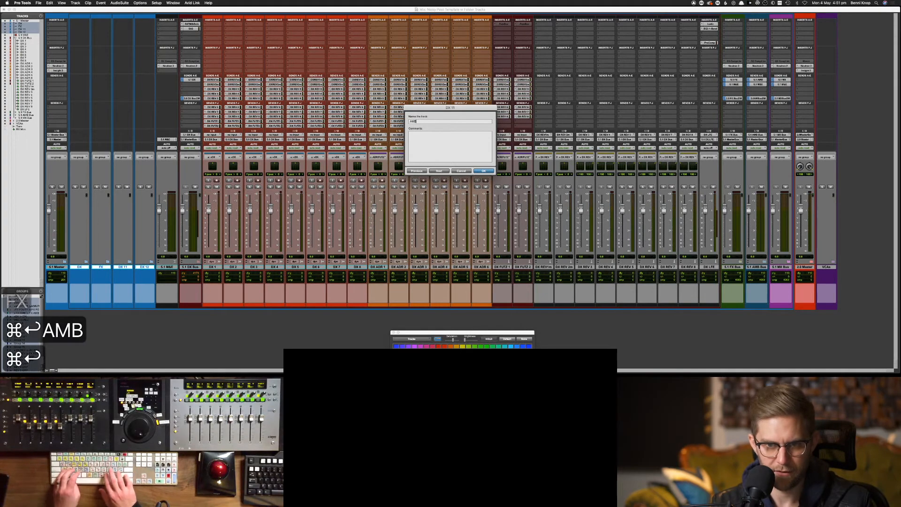
text(MX)
key(Return)
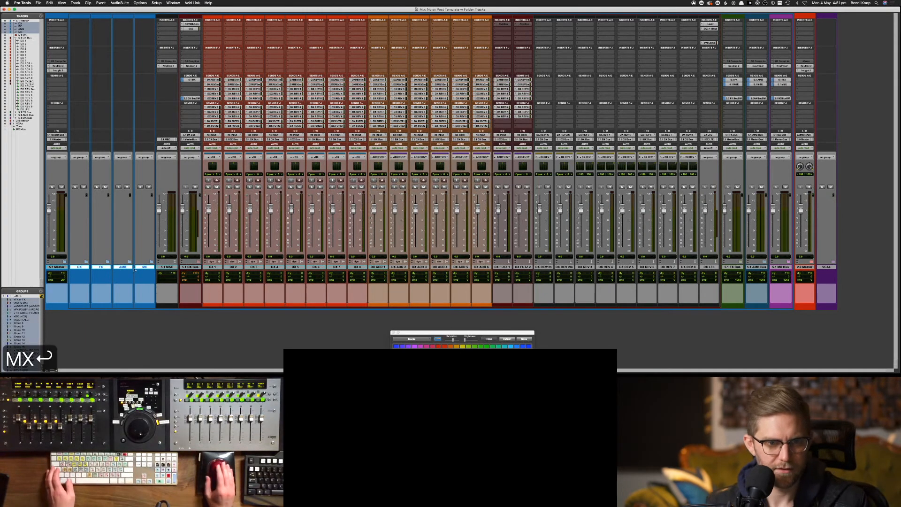
drag(78, 268, 55, 270)
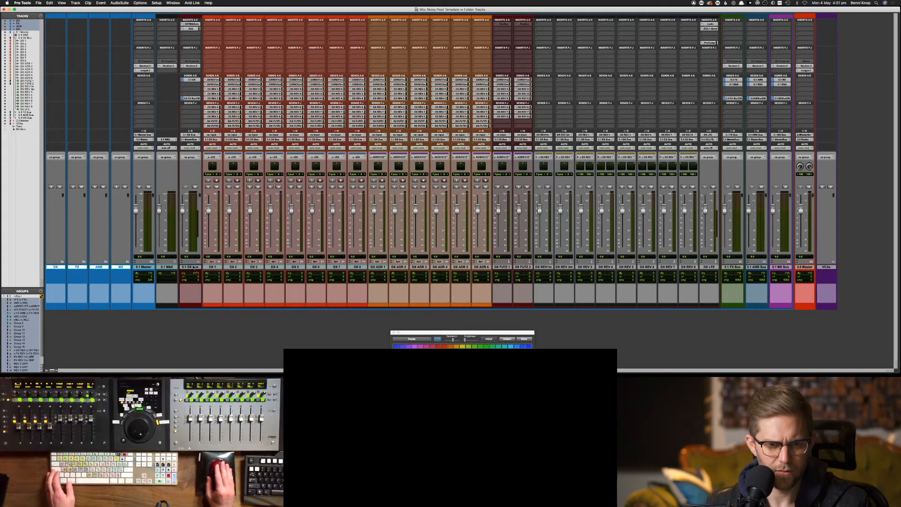
Move tracks DX 1 through DX REV 8 into the DX folder, colour it red, and collapse it
click(168, 266)
click(189, 267)
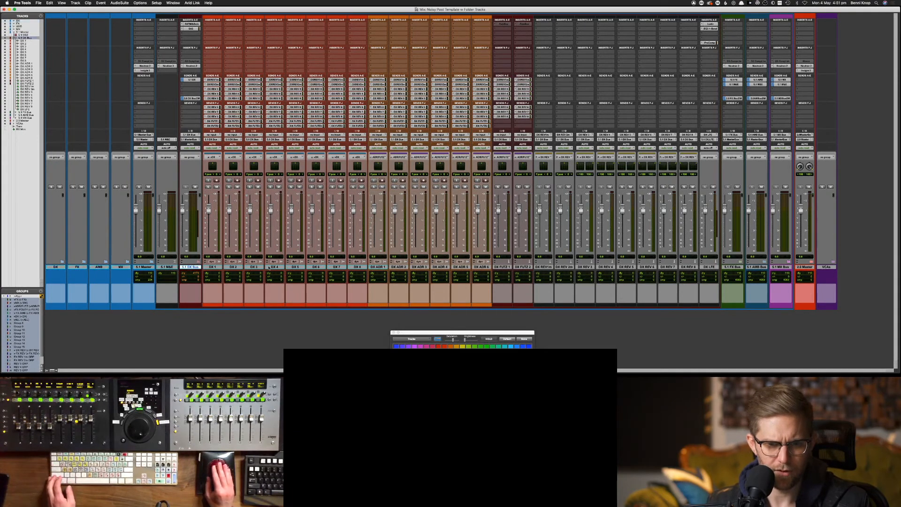
click(214, 267)
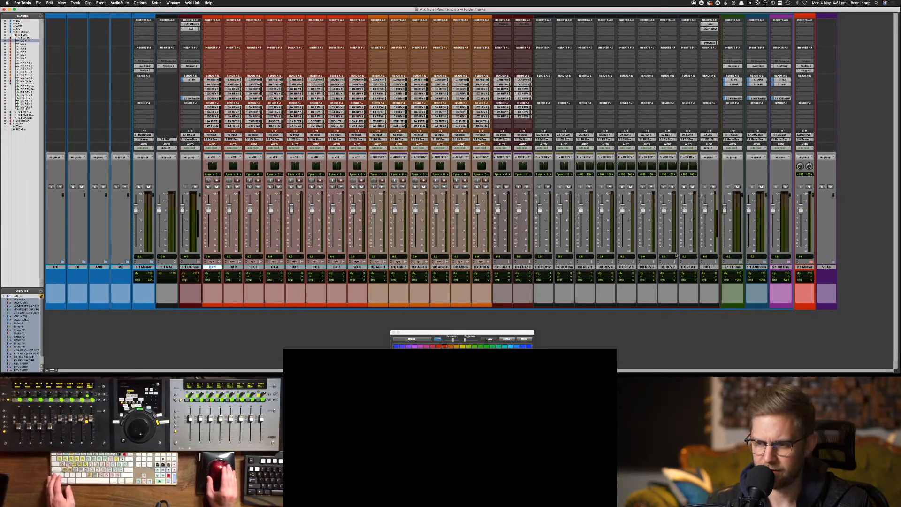
shift+click(689, 266)
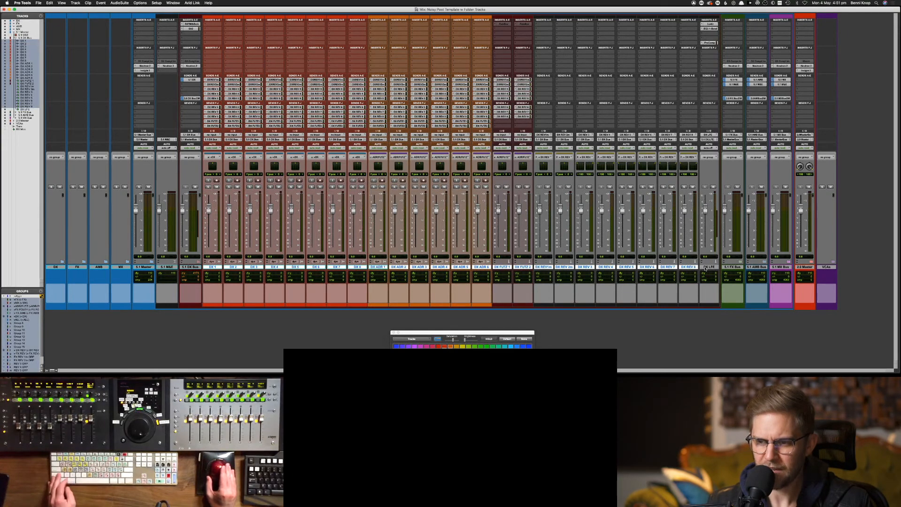
drag(207, 266, 58, 268)
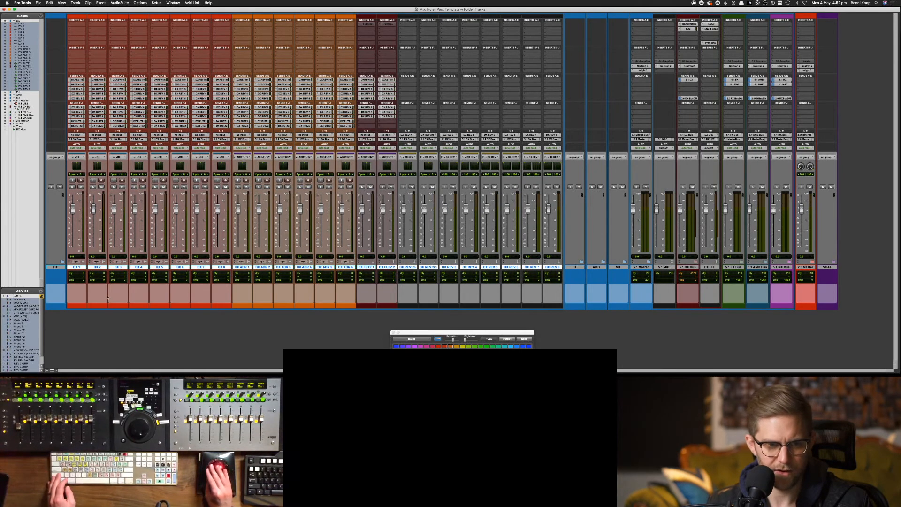
click(55, 266)
click(437, 346)
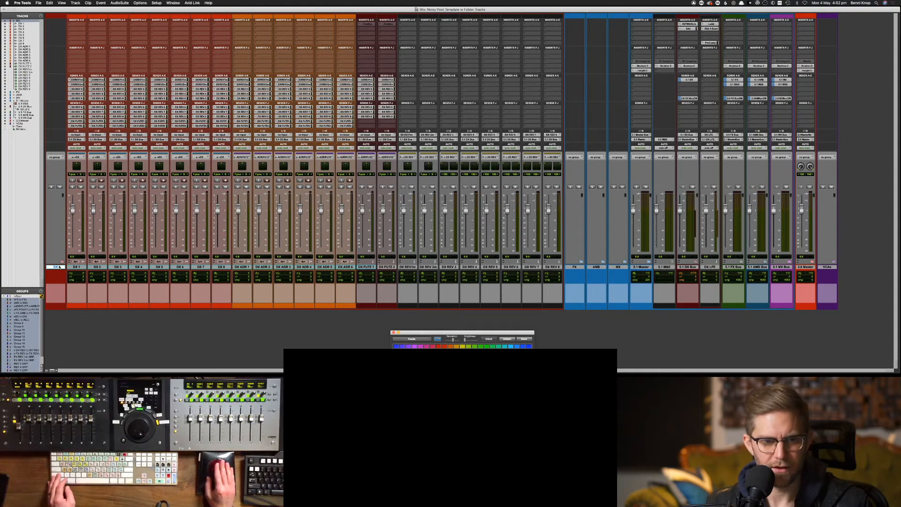
key(f)
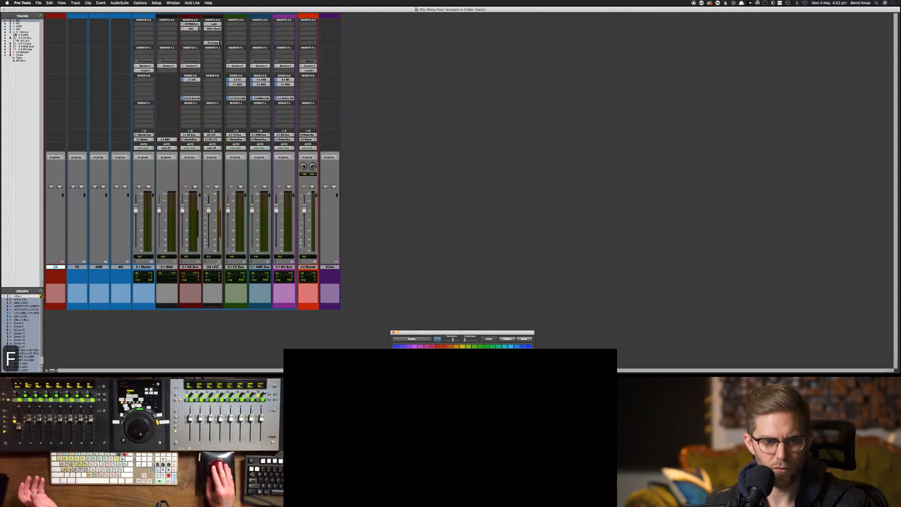
Move the effects tracks PFX 1 through FX REV 8 into the FX folder and colour it dark green
click(154, 267)
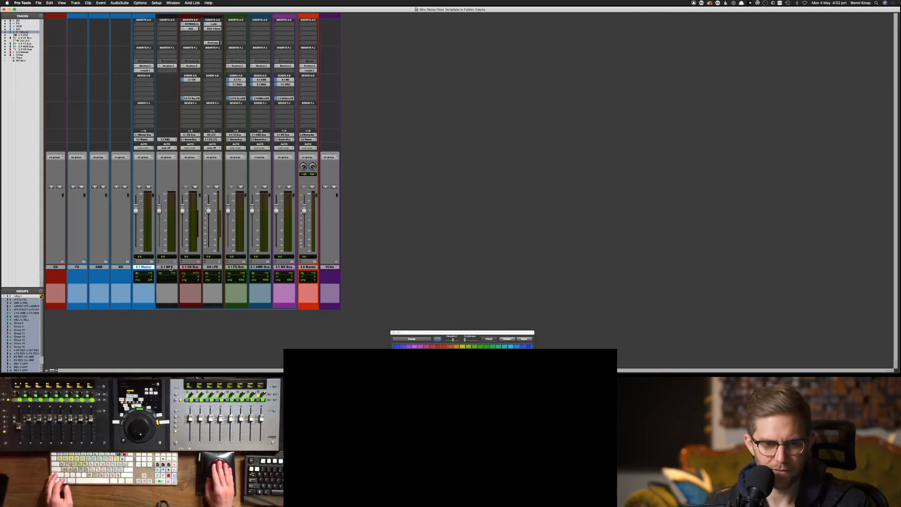
click(190, 267)
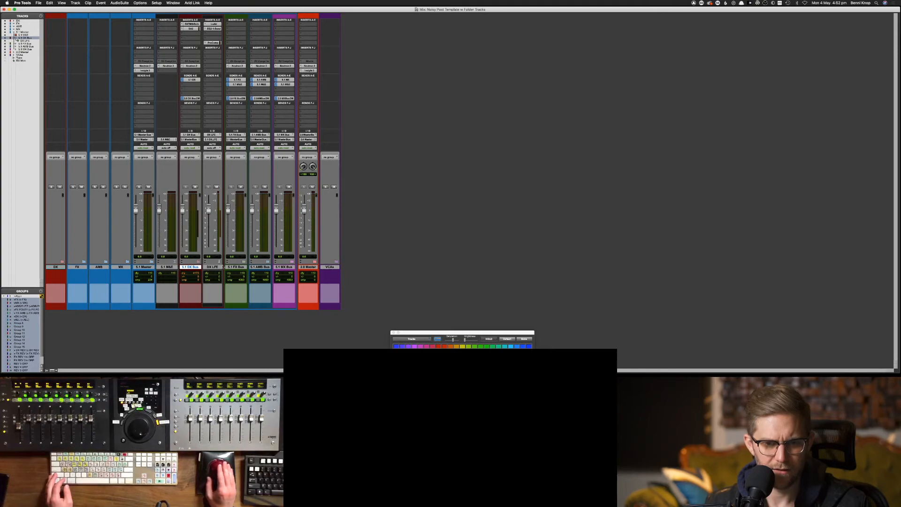
click(238, 267)
click(244, 261)
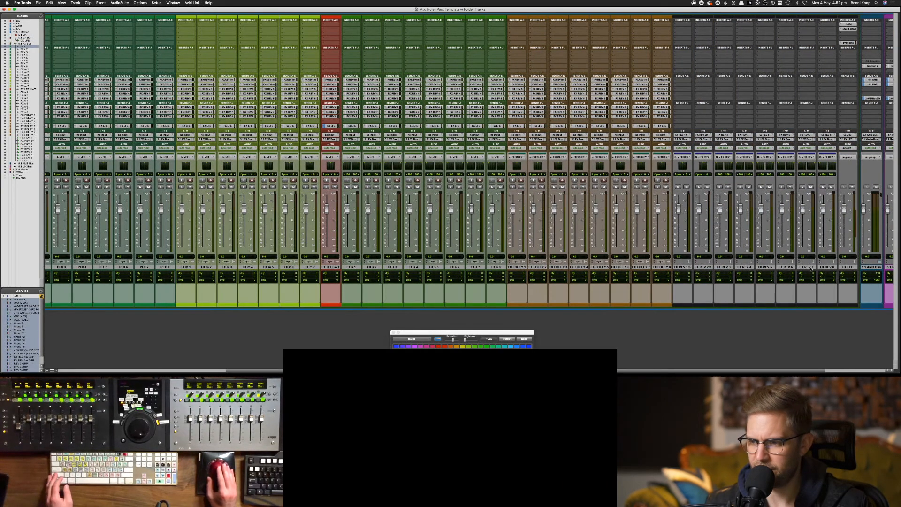
shift+click(826, 267)
scroll(826, 267, left, 10)
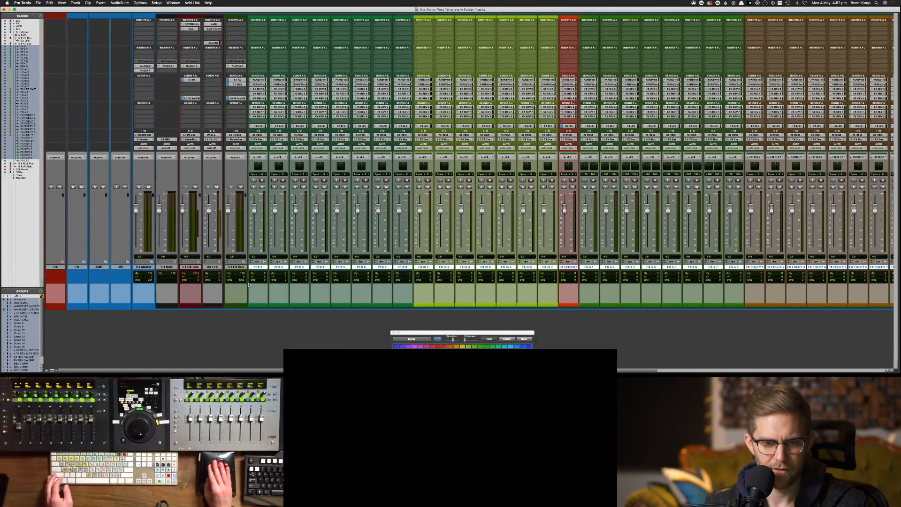
click(76, 267)
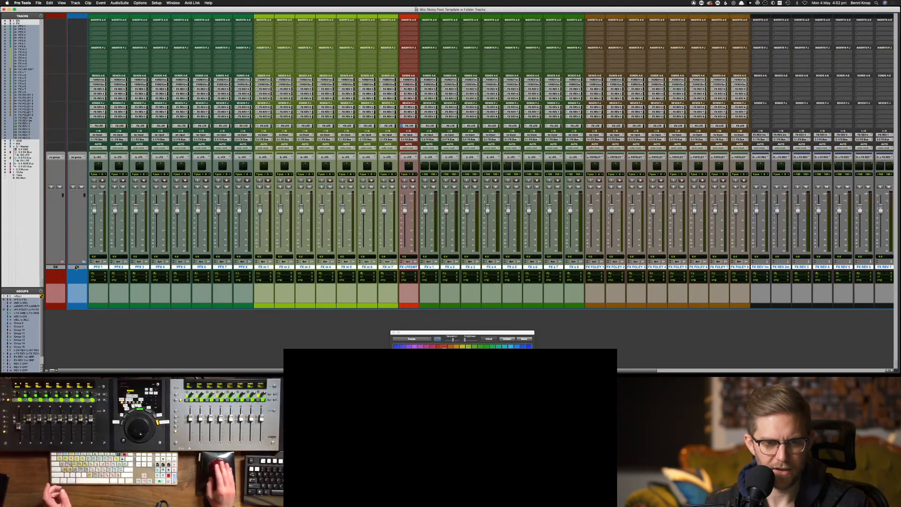
click(76, 267)
click(493, 357)
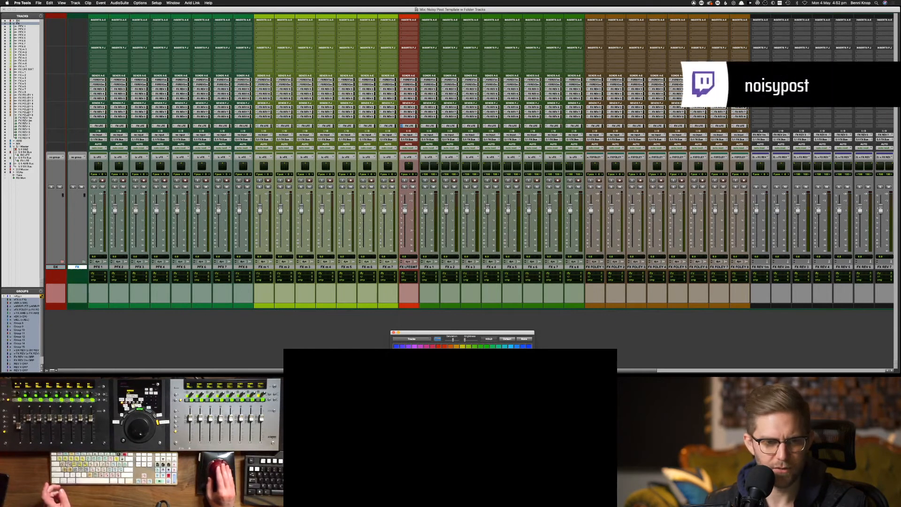
Collapse FX, move ambience tracks FXm AMB 1 through FXA REV 5R into AMB, and collapse it
click(84, 262)
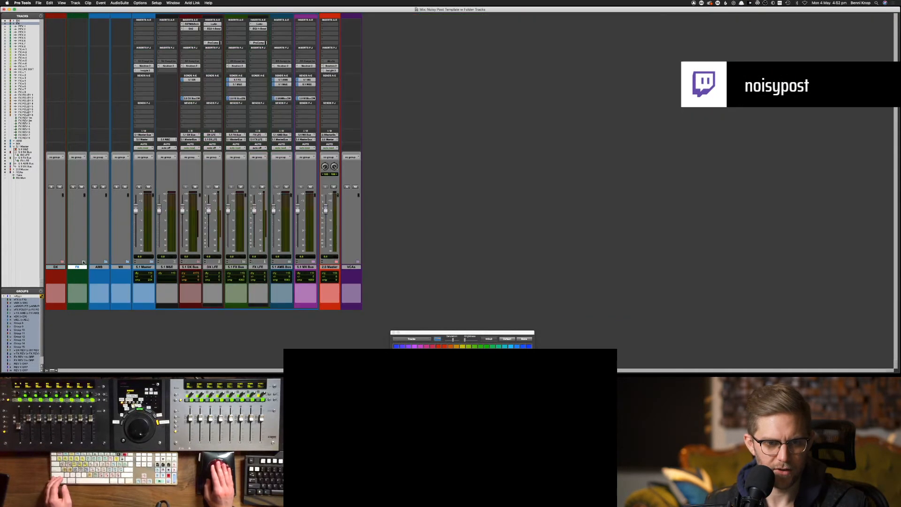
click(107, 267)
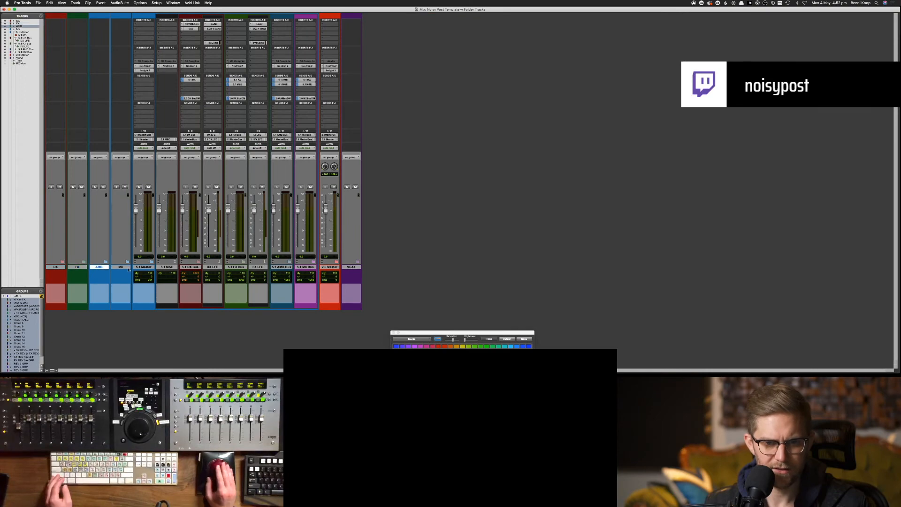
click(287, 269)
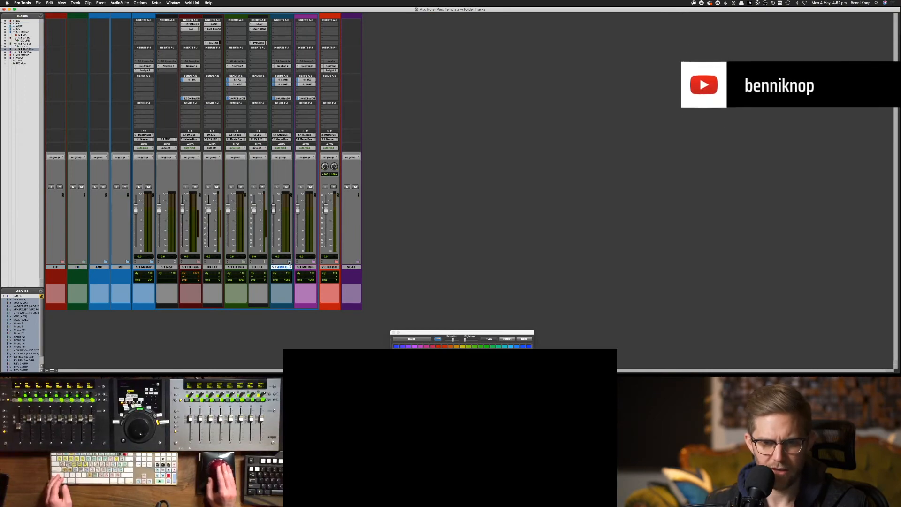
click(290, 262)
click(307, 266)
scroll(310, 267, right, 5)
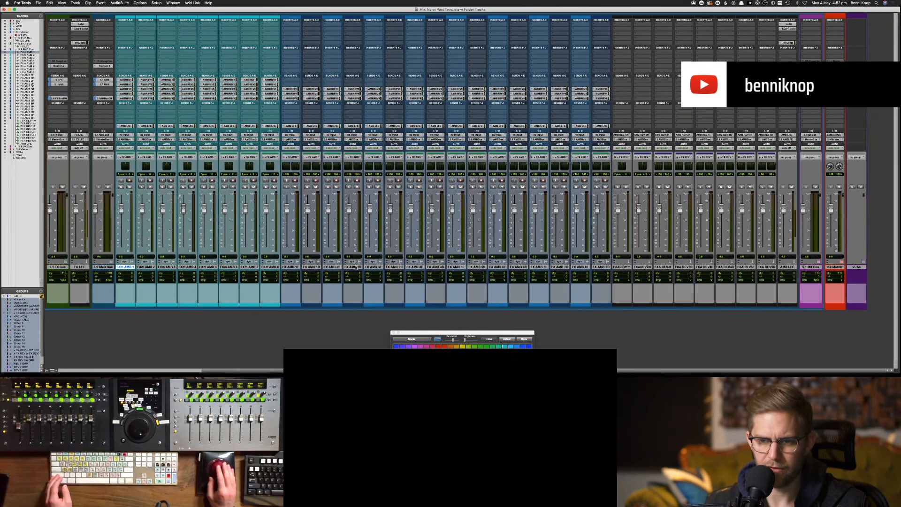
shift+click(766, 266)
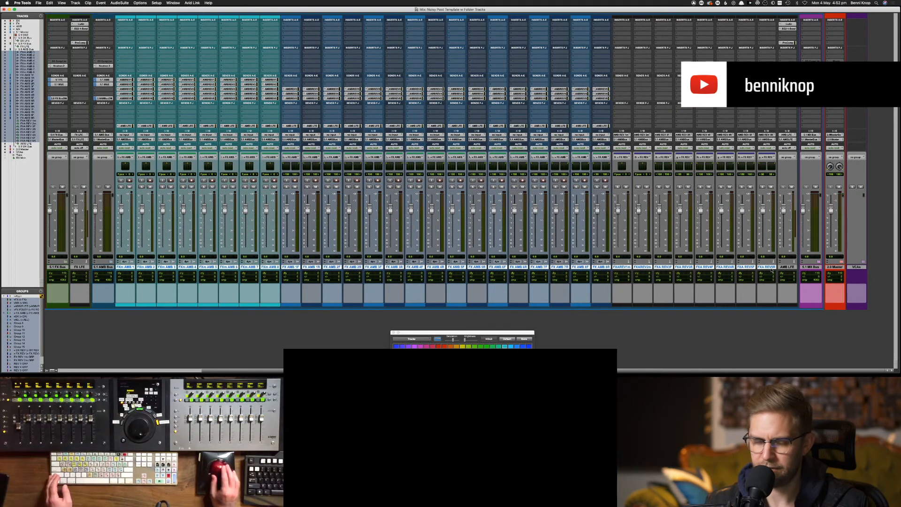
scroll(760, 267, left, 5)
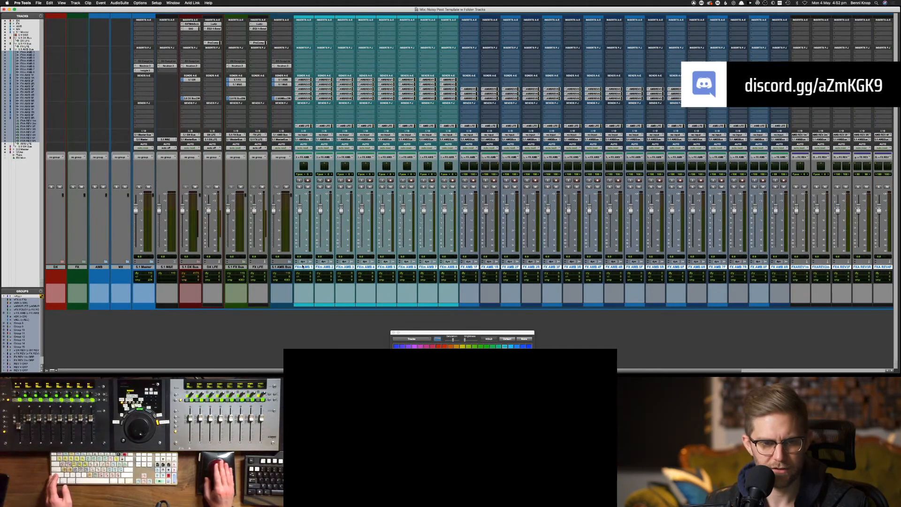
drag(303, 267, 103, 268)
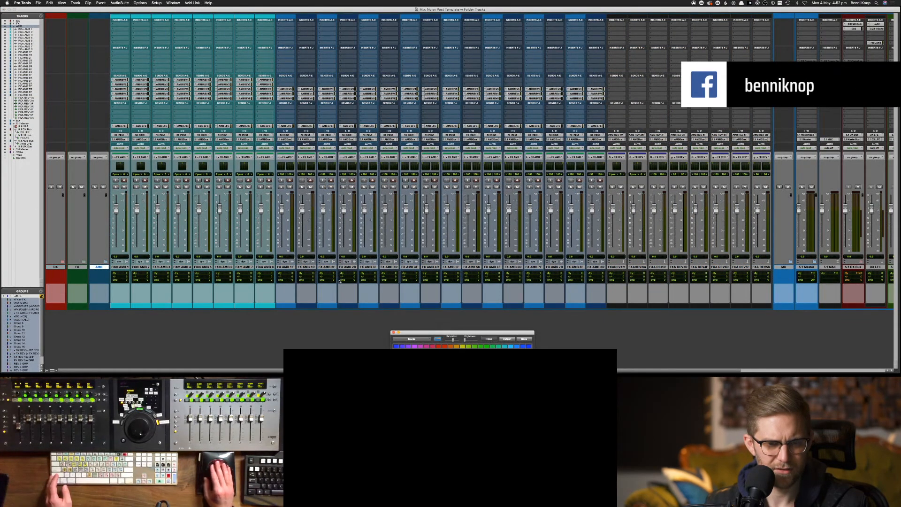
click(105, 262)
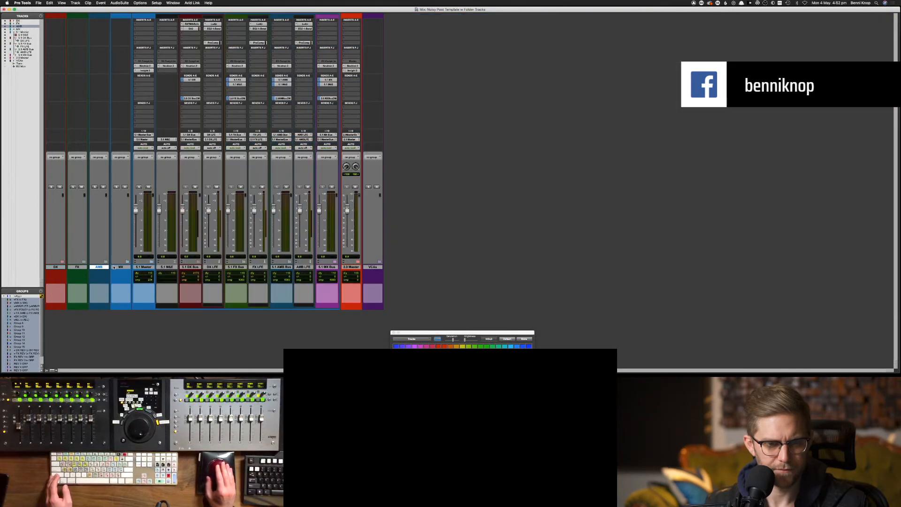
Move the music tracks MX LOC through MX REV 1R into the MX folder and colour it dark purple
click(121, 267)
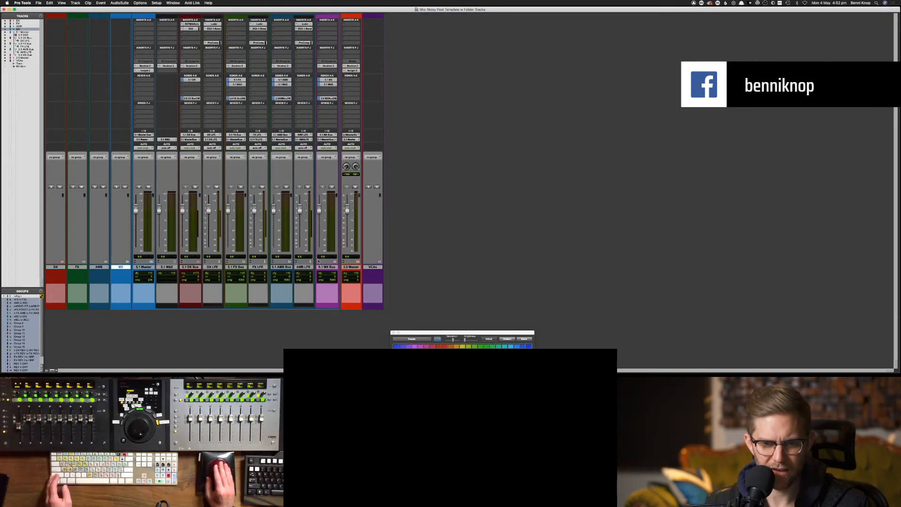
click(336, 261)
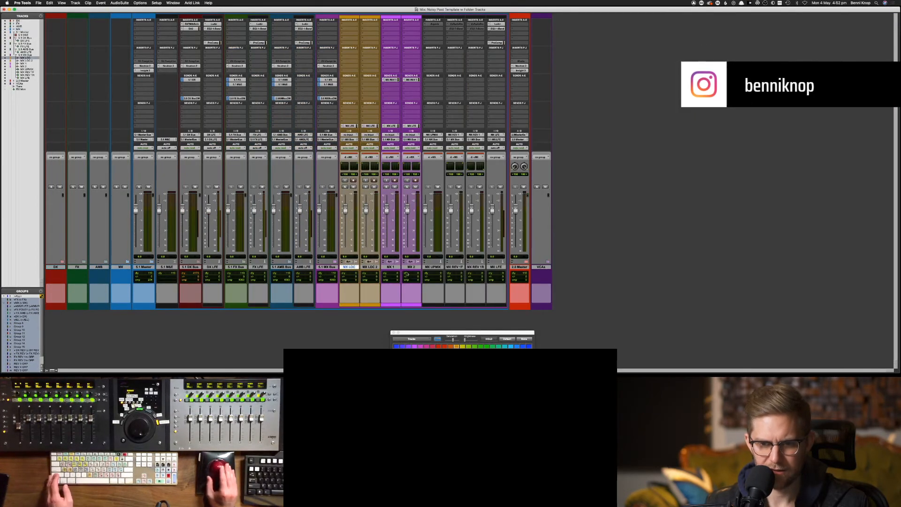
shift+click(475, 266)
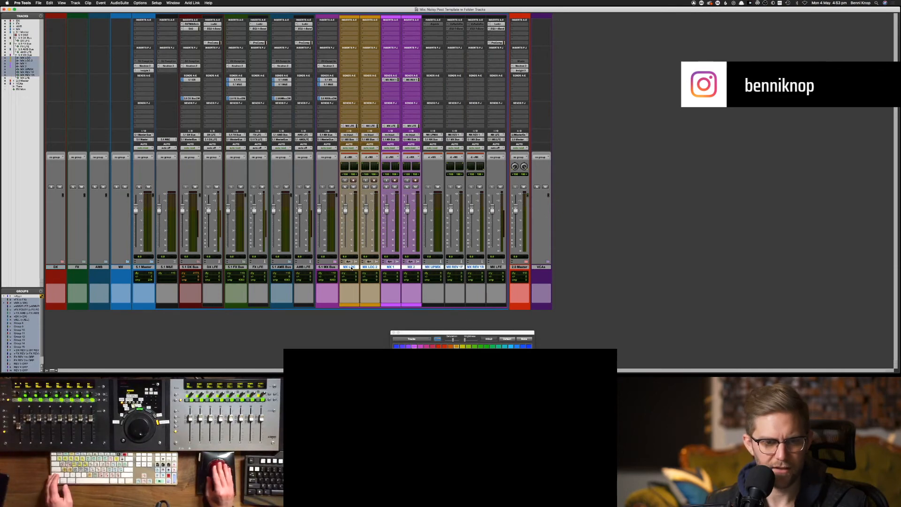
drag(349, 267, 121, 268)
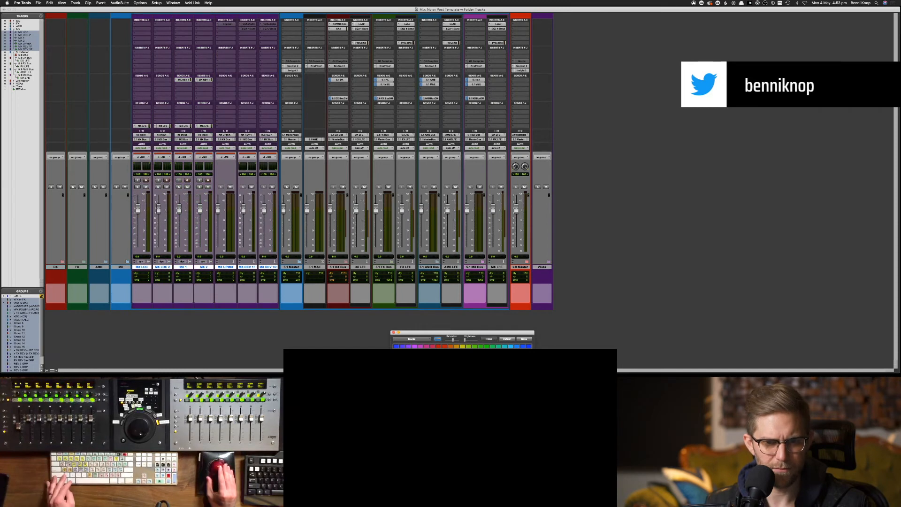
key(super+z)
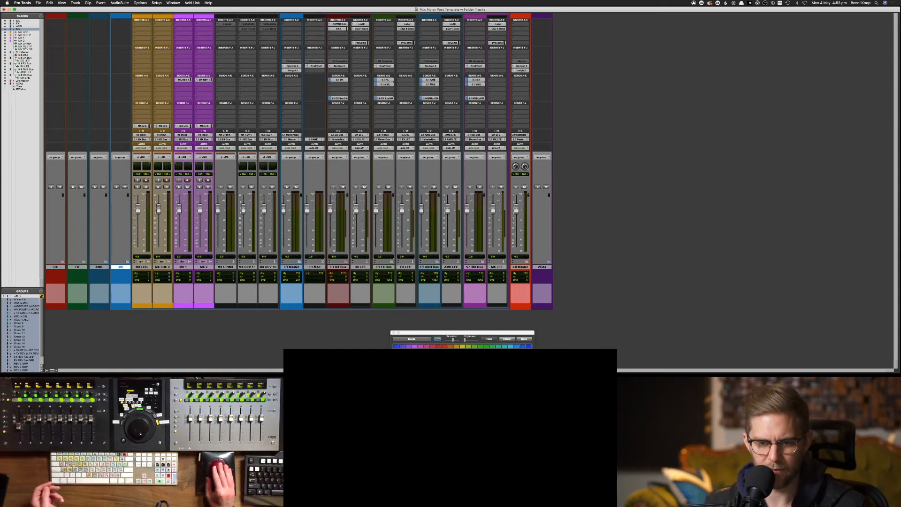
click(409, 356)
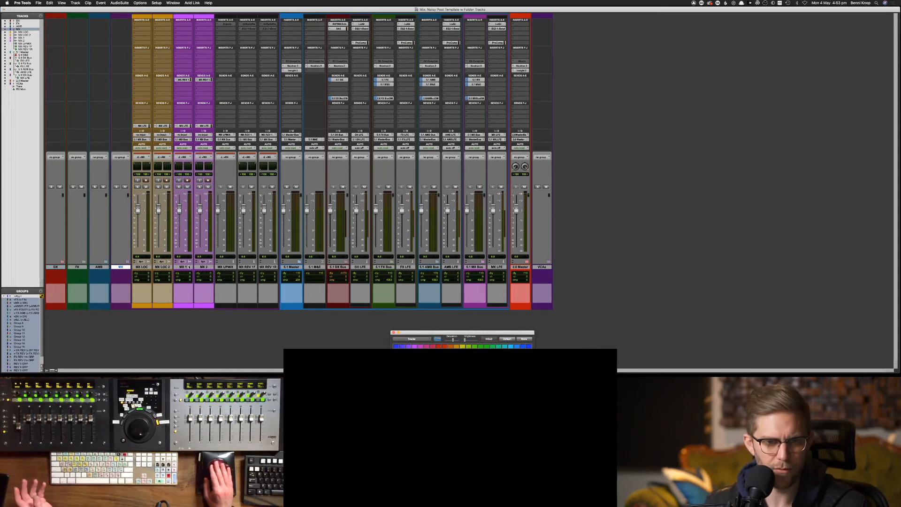
Collapse the MX folder and move the 5.1 M&E strip to sit after MX LFE
click(127, 262)
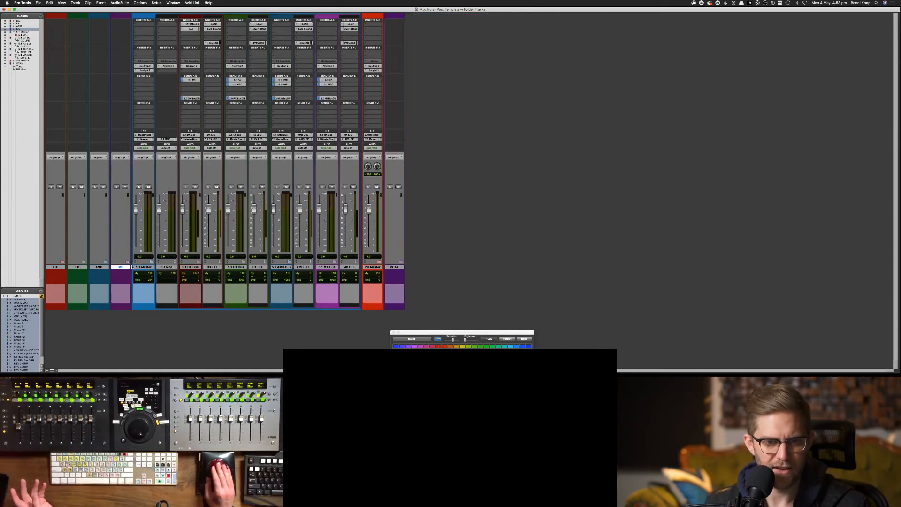
click(148, 267)
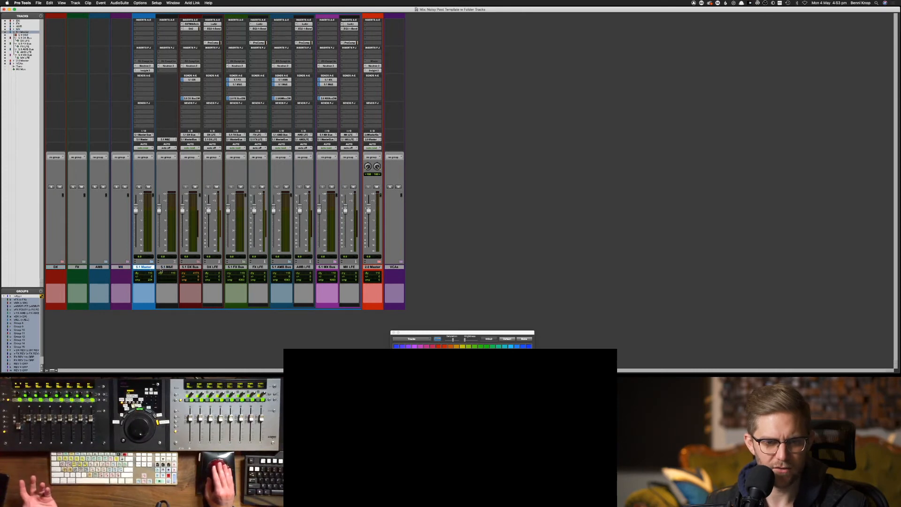
click(163, 267)
click(236, 267)
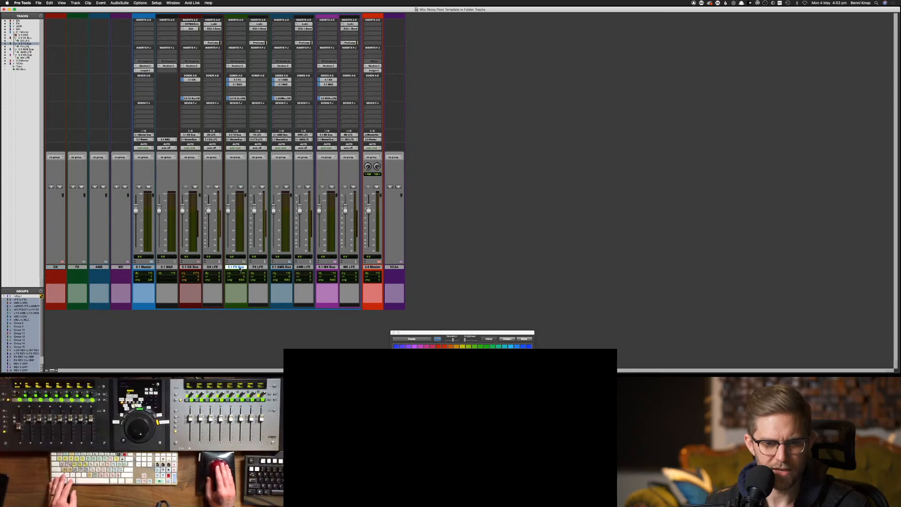
click(255, 268)
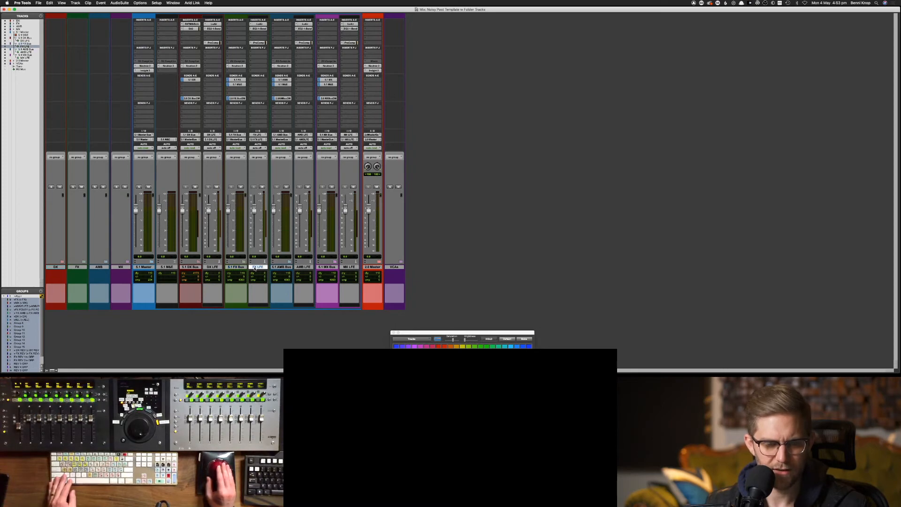
click(236, 268)
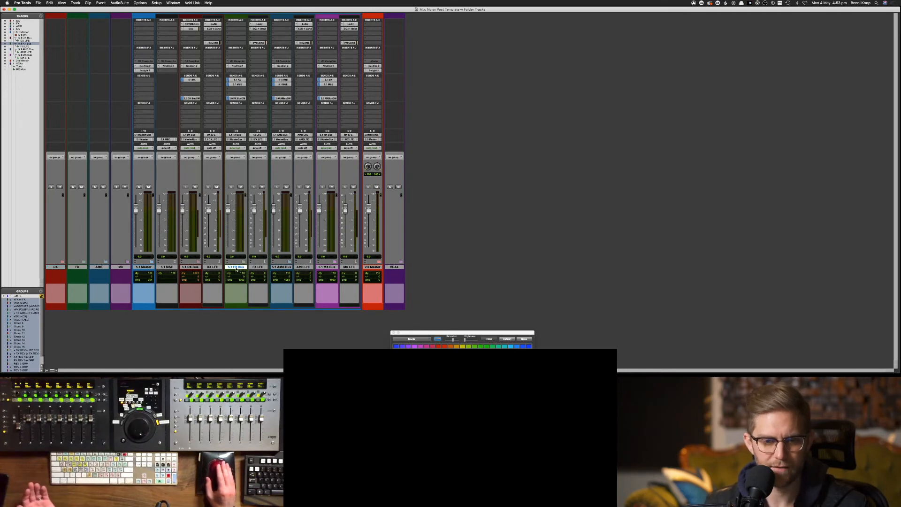
click(196, 268)
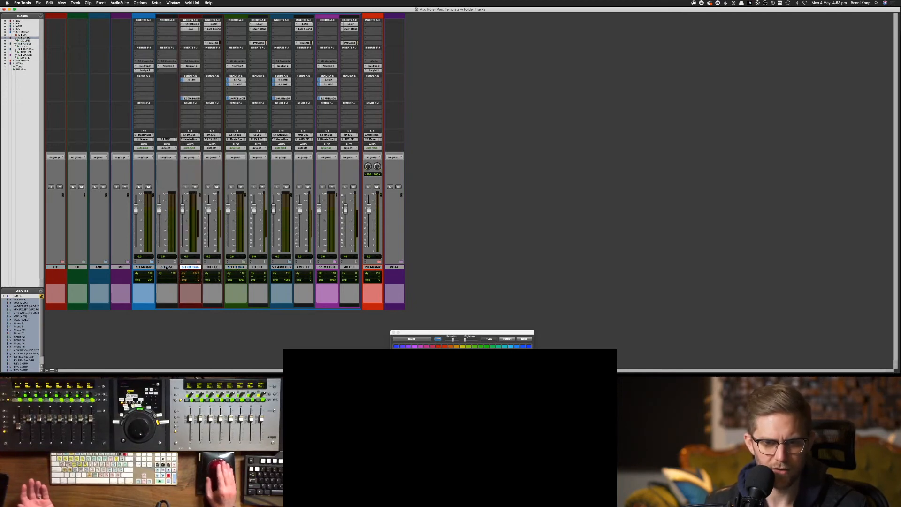
drag(167, 267, 361, 252)
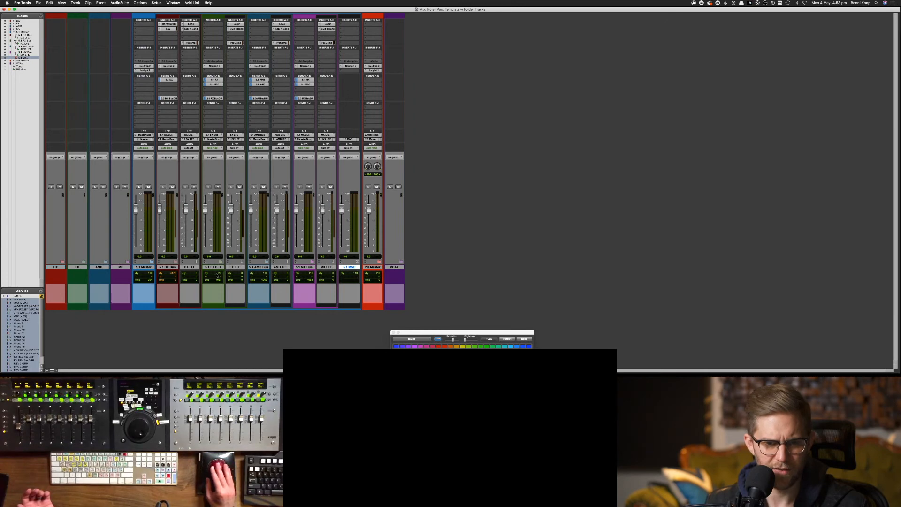
Colour the 5.1 DX, FX, AMB and MX Bus tracks red
click(167, 266)
super+click(212, 266)
super+click(259, 266)
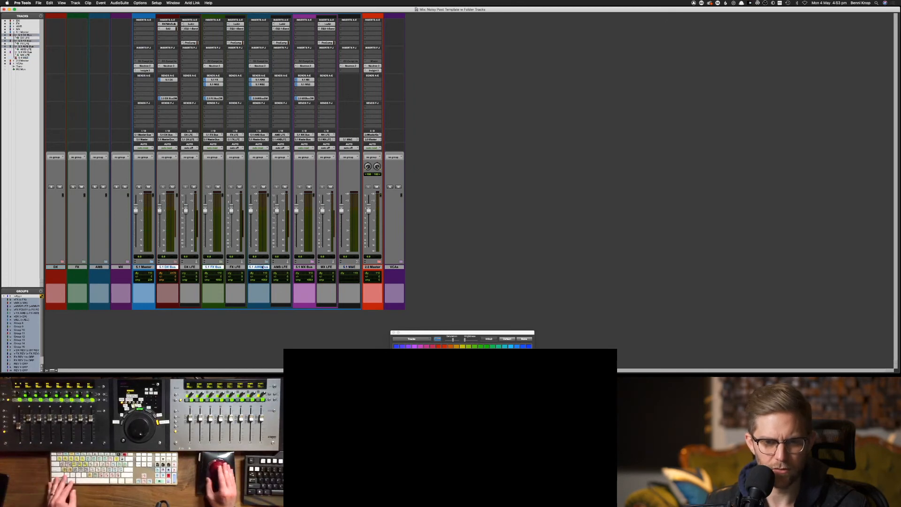
super+click(304, 266)
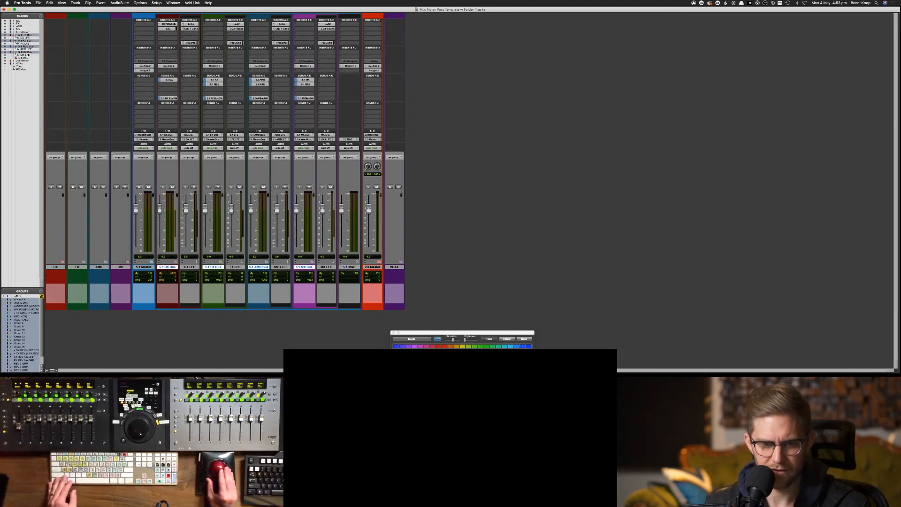
click(439, 352)
Color the 5.1 Master track red
click(145, 267)
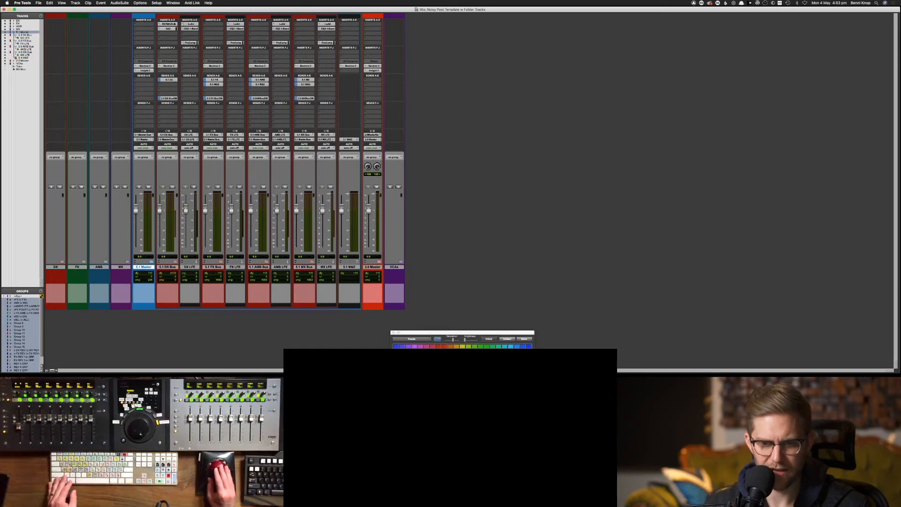
click(444, 346)
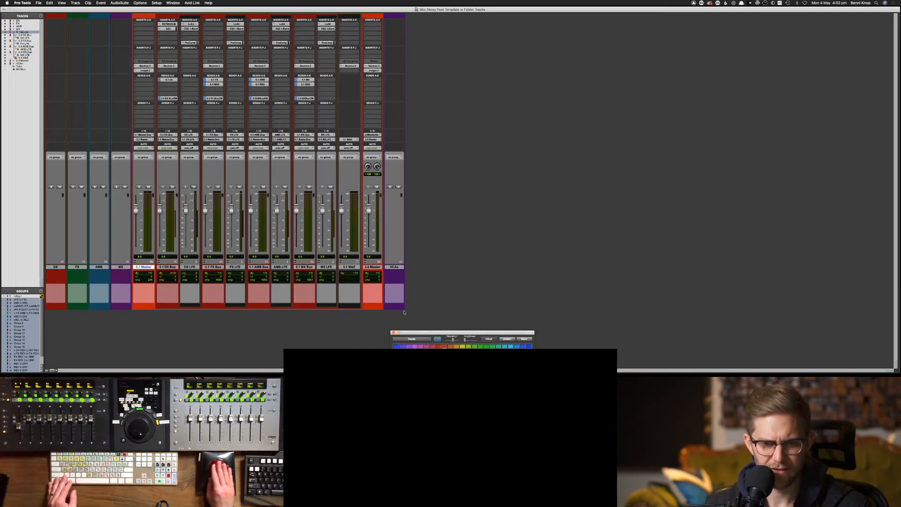
click(376, 269)
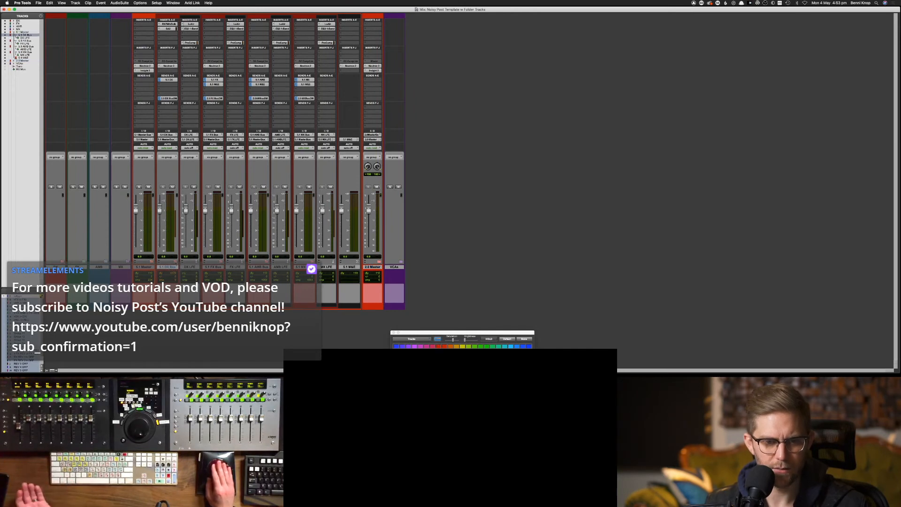
Collapse the 5.1 DX, FX, AMB and MX bus folders and give them a darker red
click(175, 262)
click(199, 261)
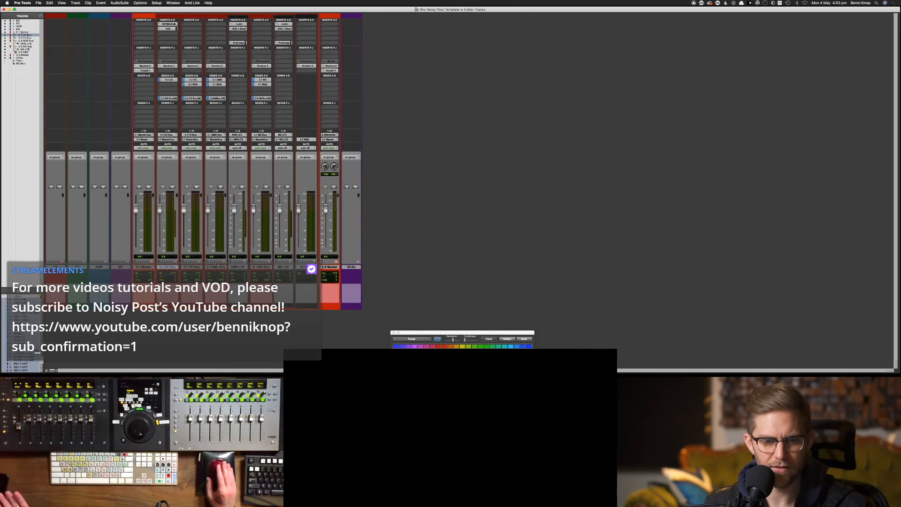
click(223, 261)
click(247, 261)
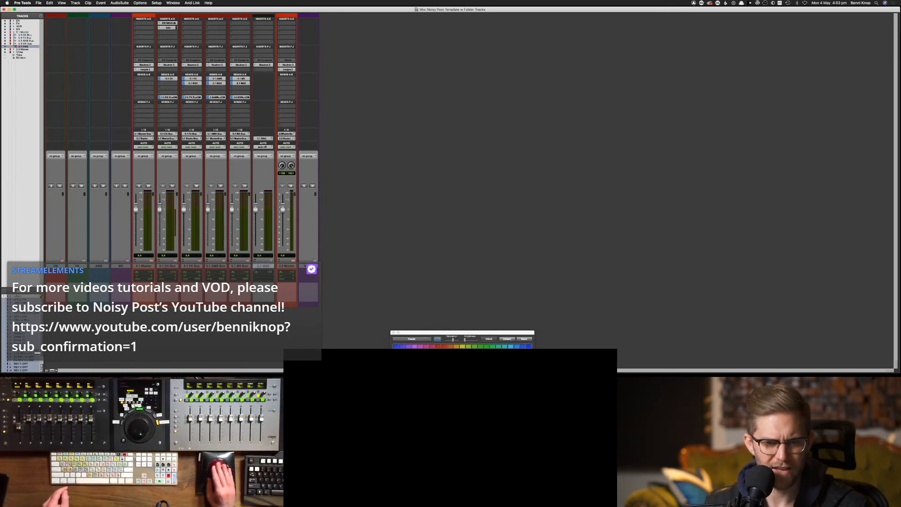
click(177, 266)
shift+click(239, 266)
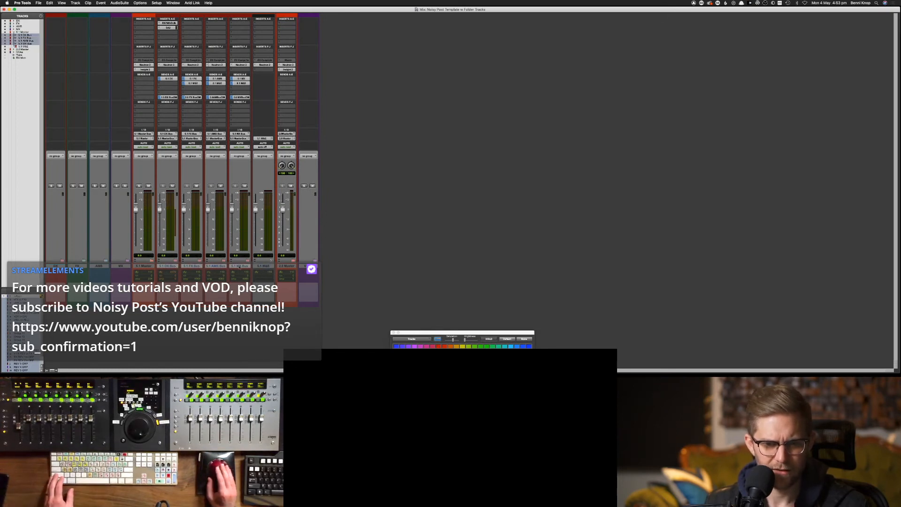
click(438, 346)
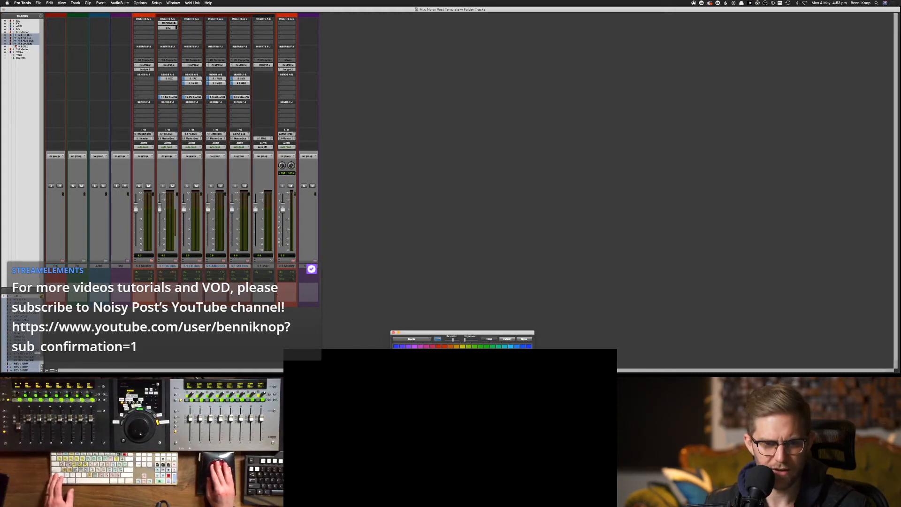
Collapse the 5.1 Master folder and move the VCAs folder between MX and 5.1 Master
click(286, 266)
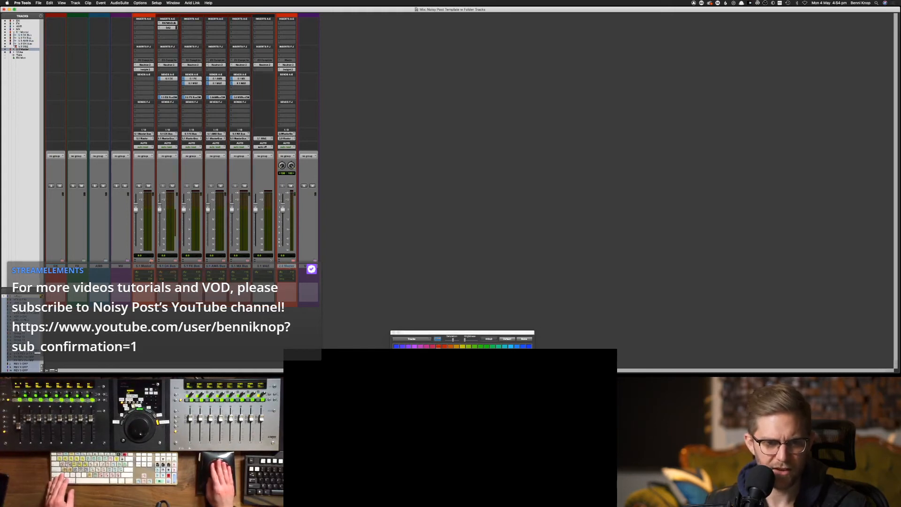
click(150, 261)
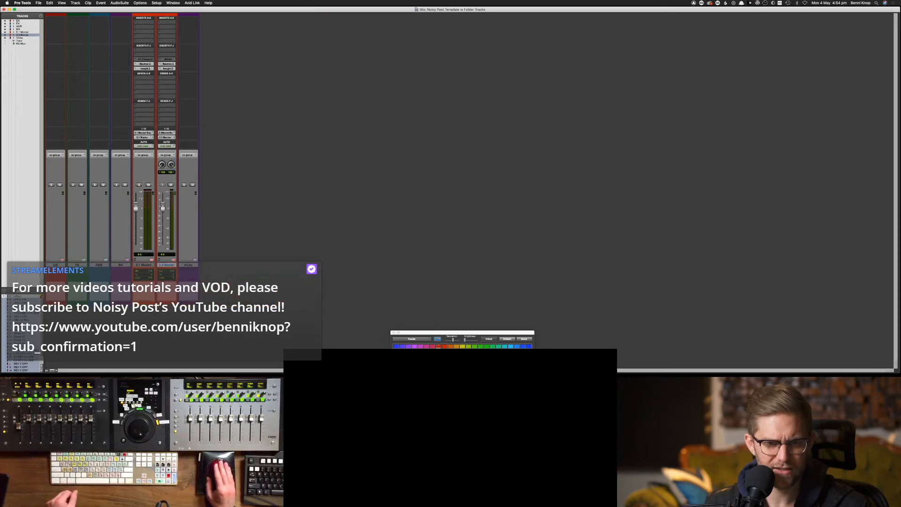
drag(192, 266, 129, 271)
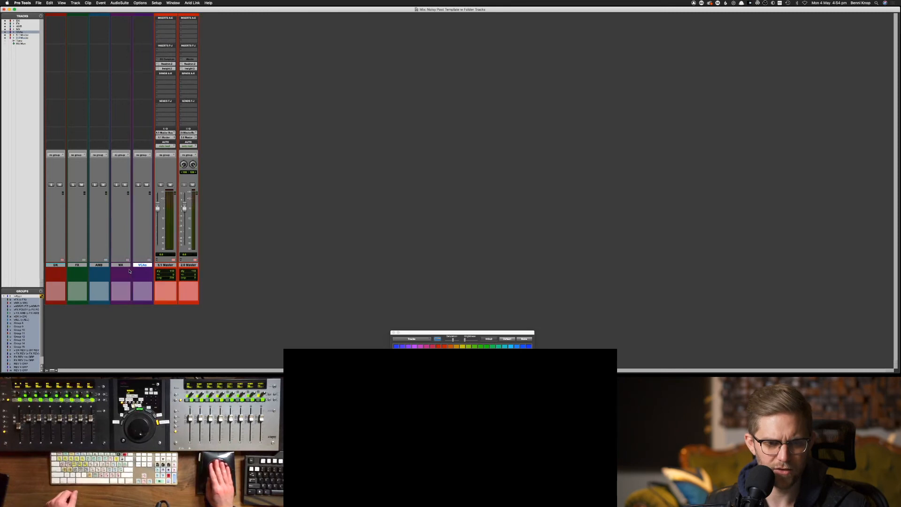
Expand the MX folder to check its contents, then collapse it again
click(121, 265)
click(127, 260)
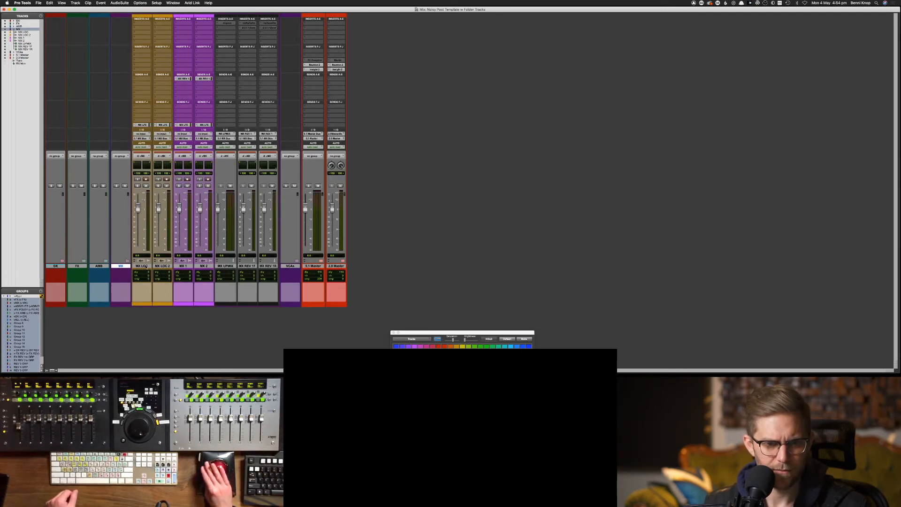
click(127, 261)
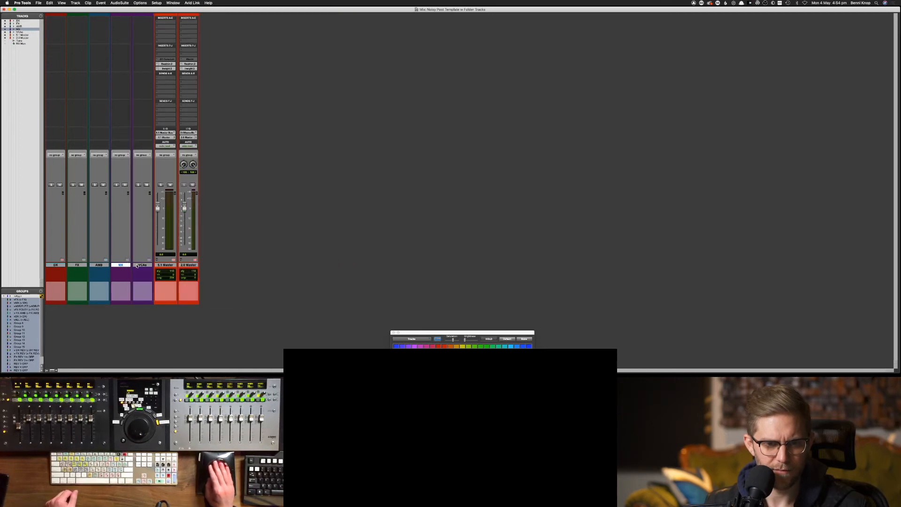
click(148, 261)
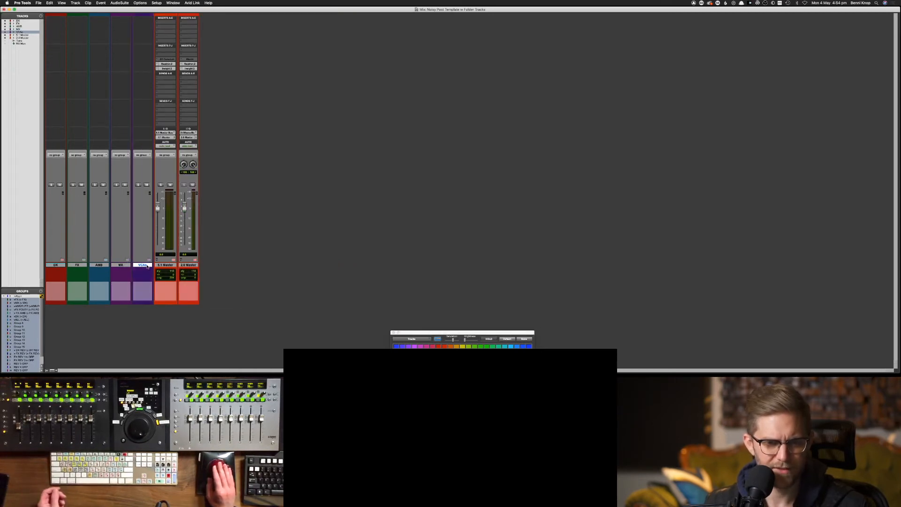
click(121, 265)
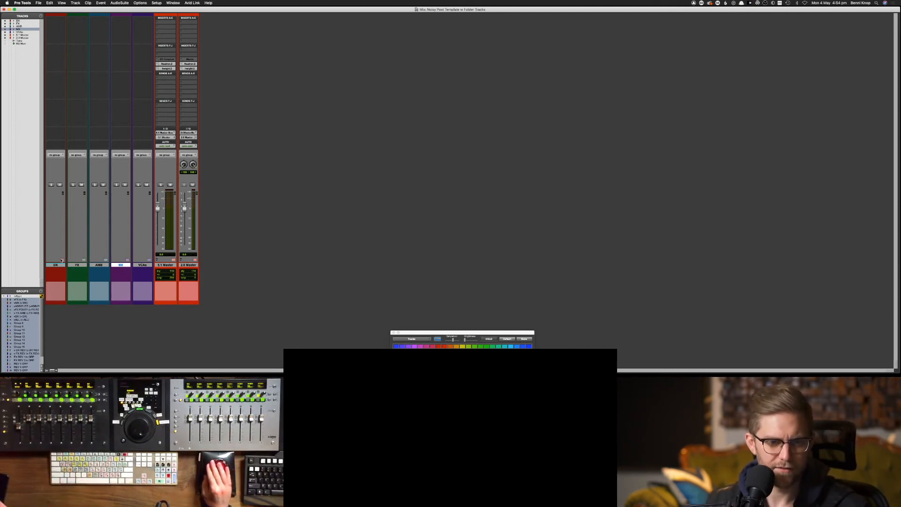
Review the DX, FX, AMB, MX and VCAs folders in turn, leaving each one collapsed
click(61, 259)
click(62, 261)
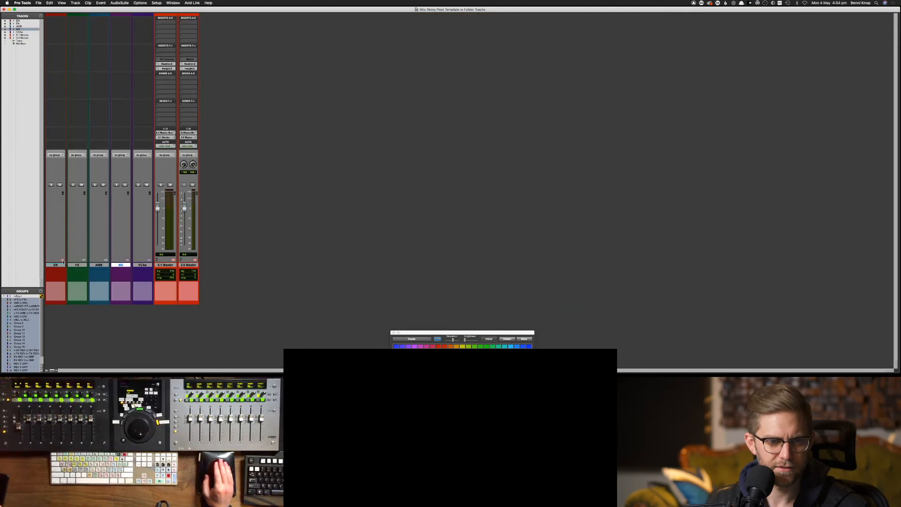
click(84, 261)
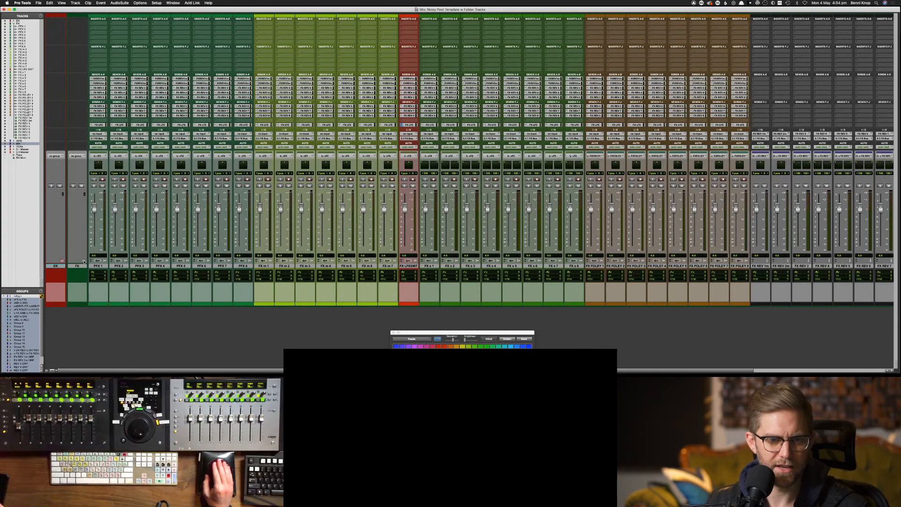
click(84, 261)
click(106, 261)
click(106, 261)
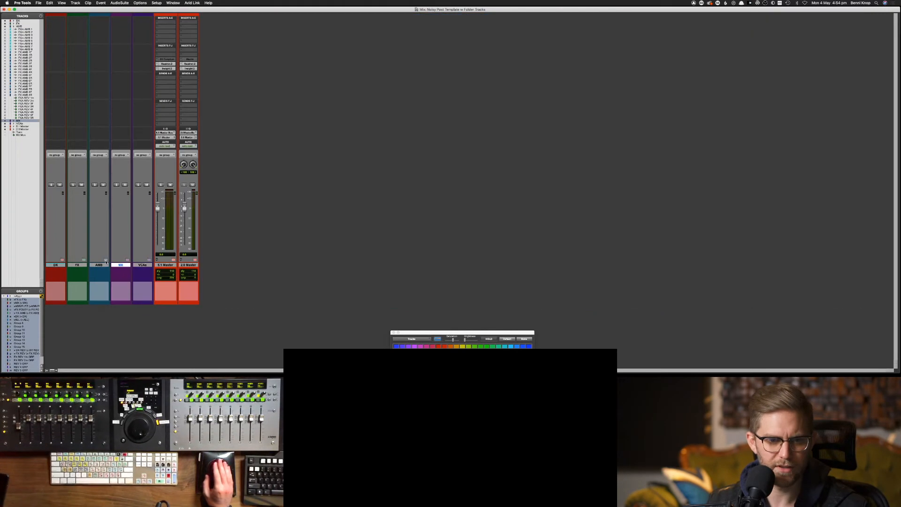
click(127, 260)
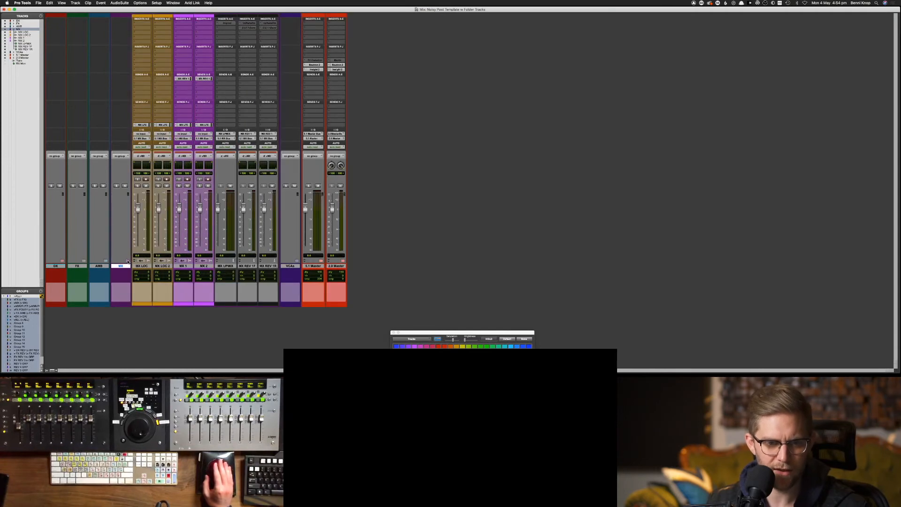
click(127, 261)
click(150, 261)
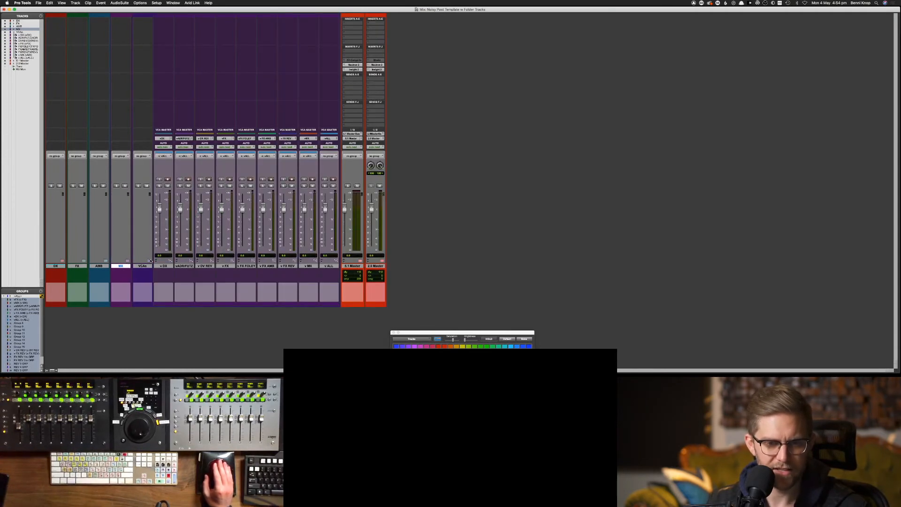
click(149, 261)
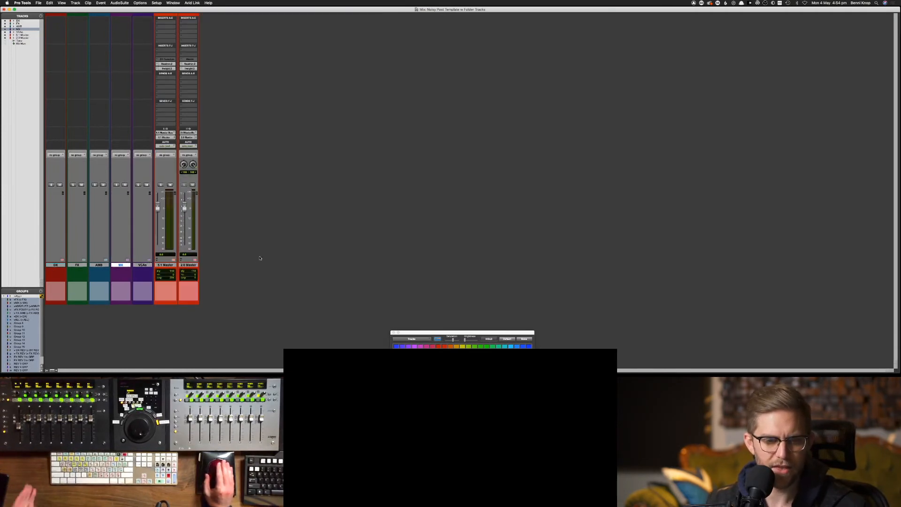
Toggle to the Edit window and back, then expand and collapse the DX folder
key(super+equal)
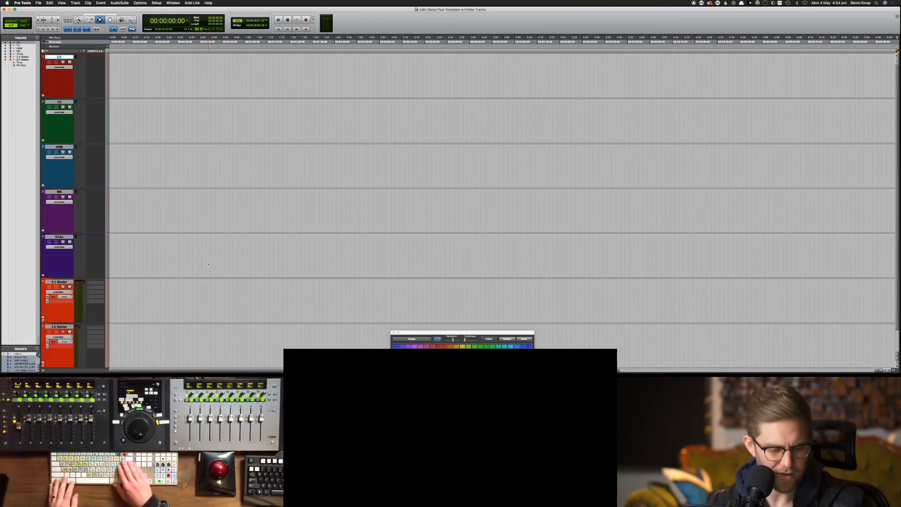
key(super+equal)
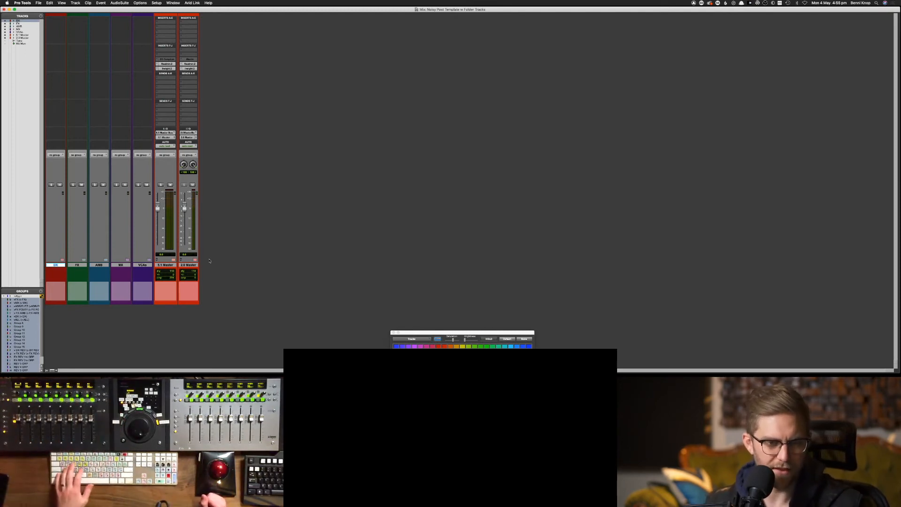
key(f)
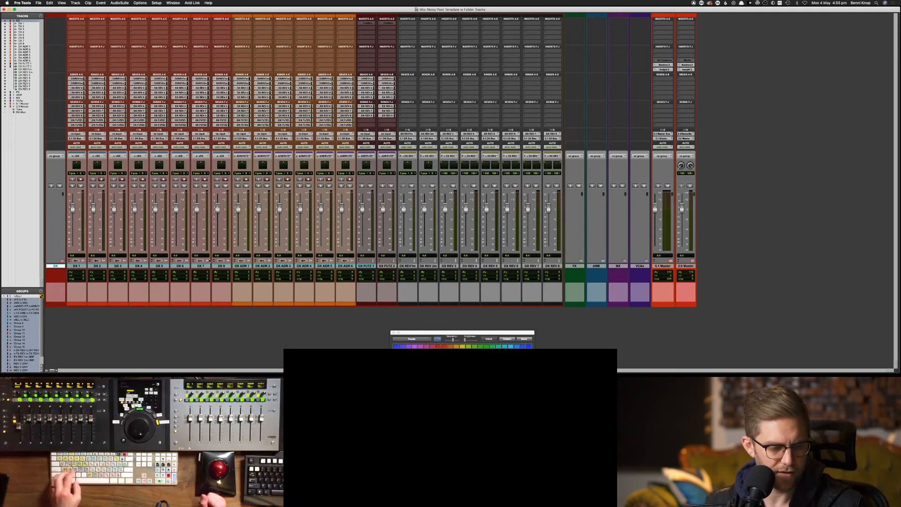
key(f)
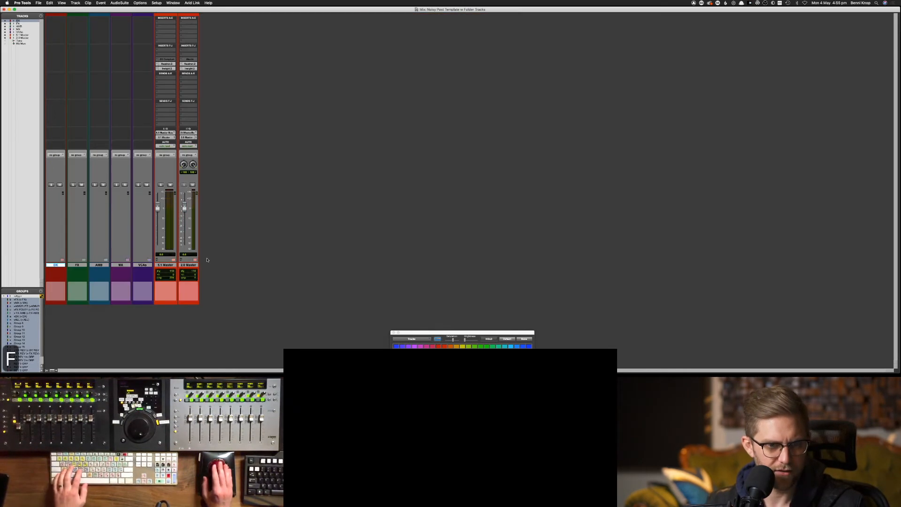
Inspect the FX folder's channels and collapse it, then return to Edit with DX at the top
click(70, 265)
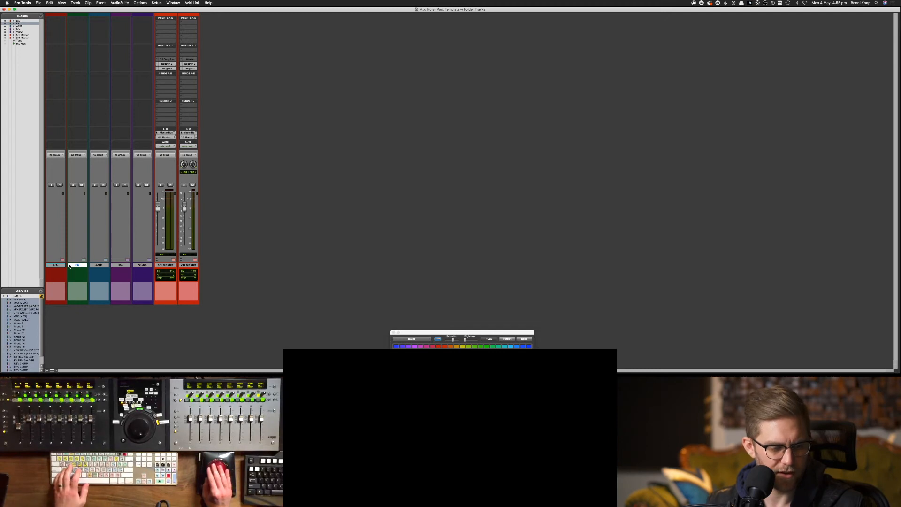
key(f)
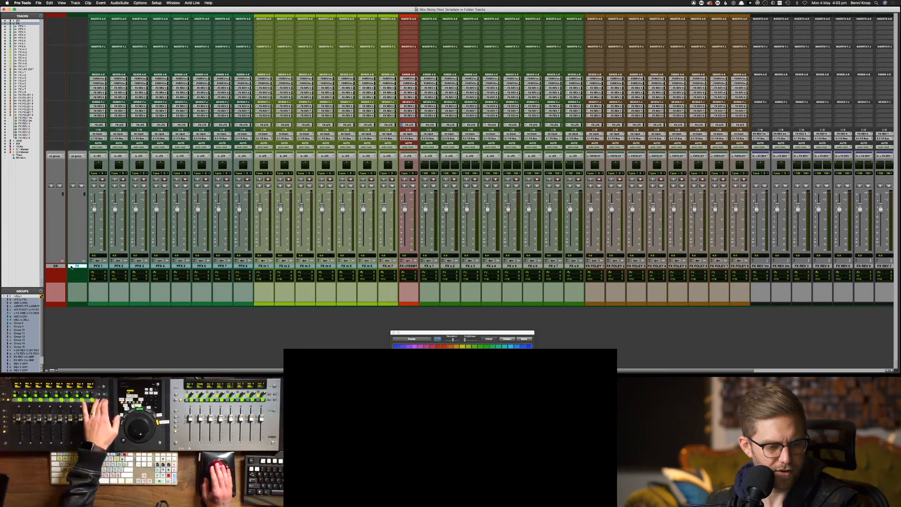
scroll(71, 267, right, 5)
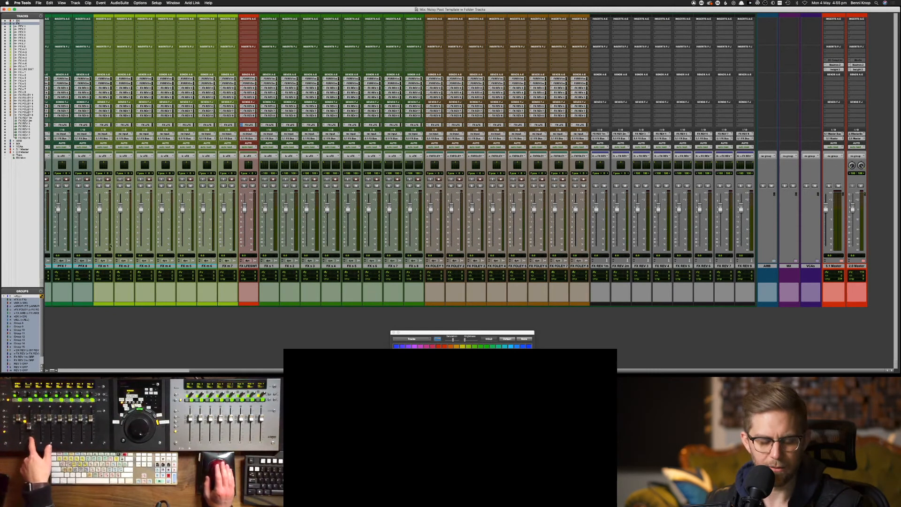
key(f)
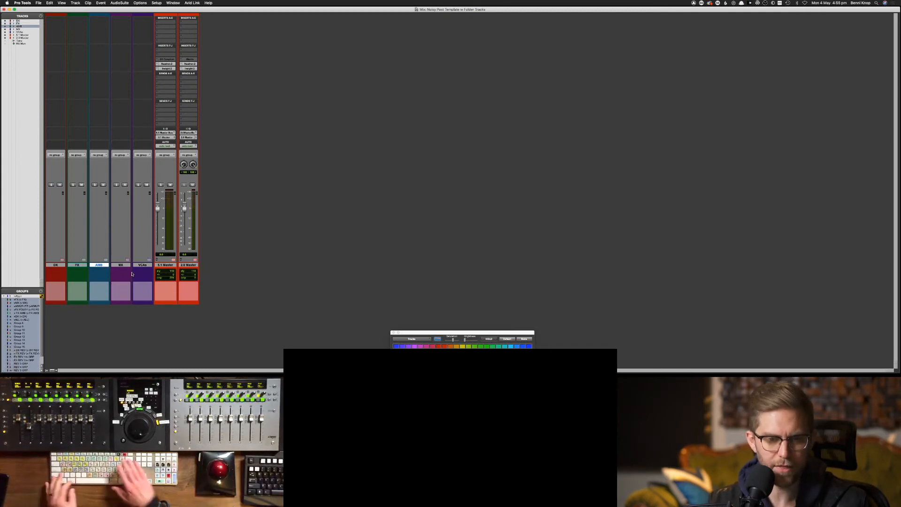
key(super+equal)
key(ctrl+alt+super+Up)
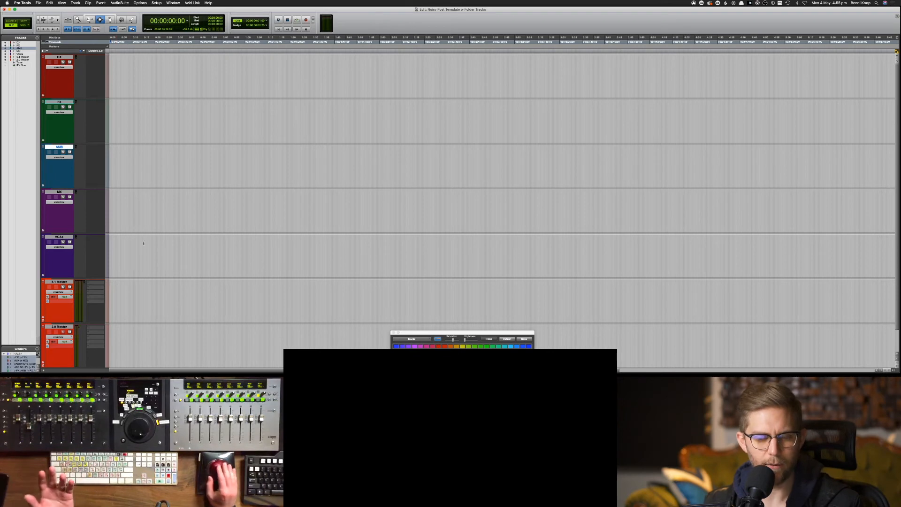
Close the color palette, review DX's subtracks at small height, restore tall tracks, and return to Mix
click(393, 332)
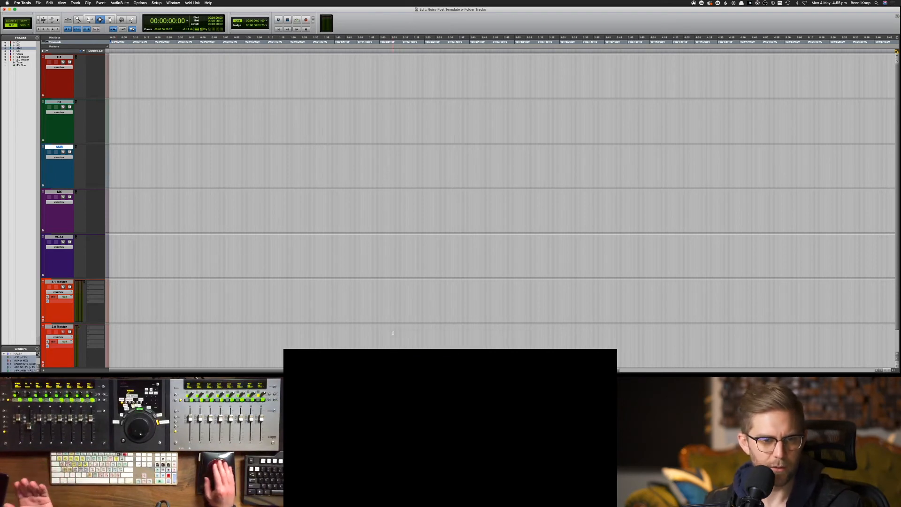
click(59, 57)
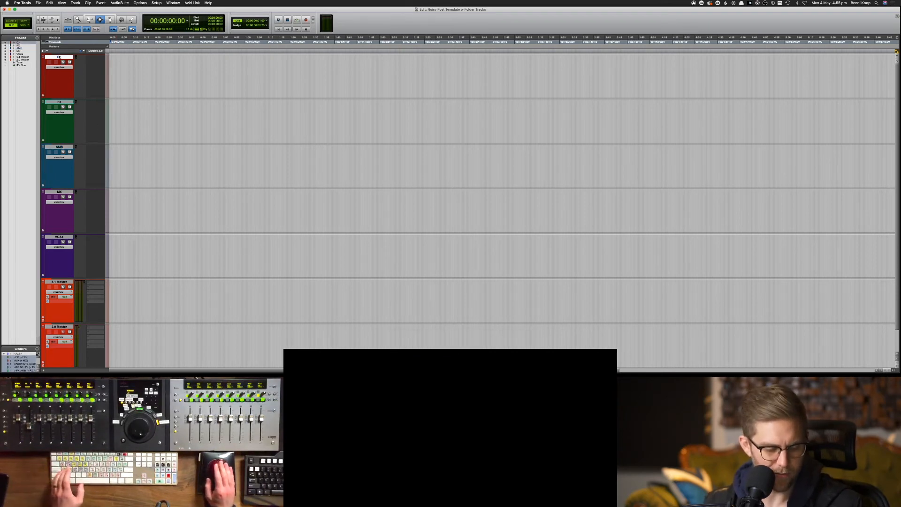
key(f)
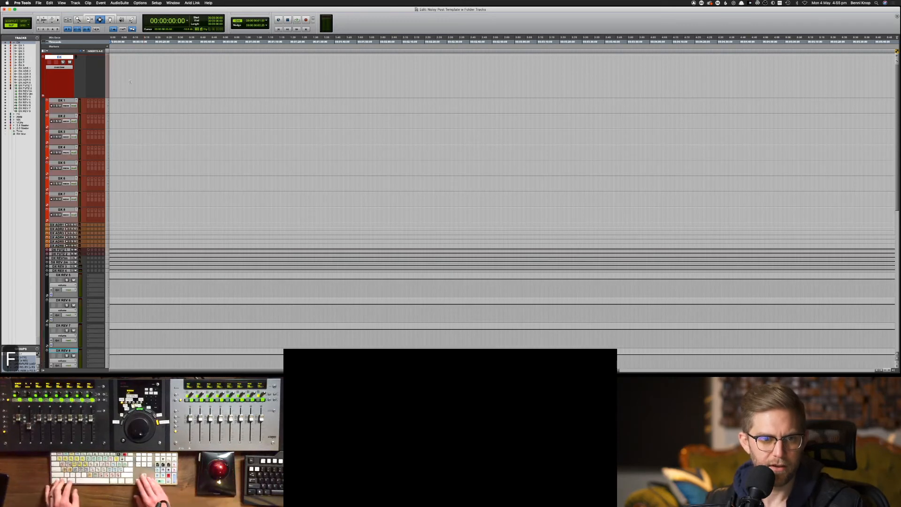
key(ctrl+alt+super+shift+Down)
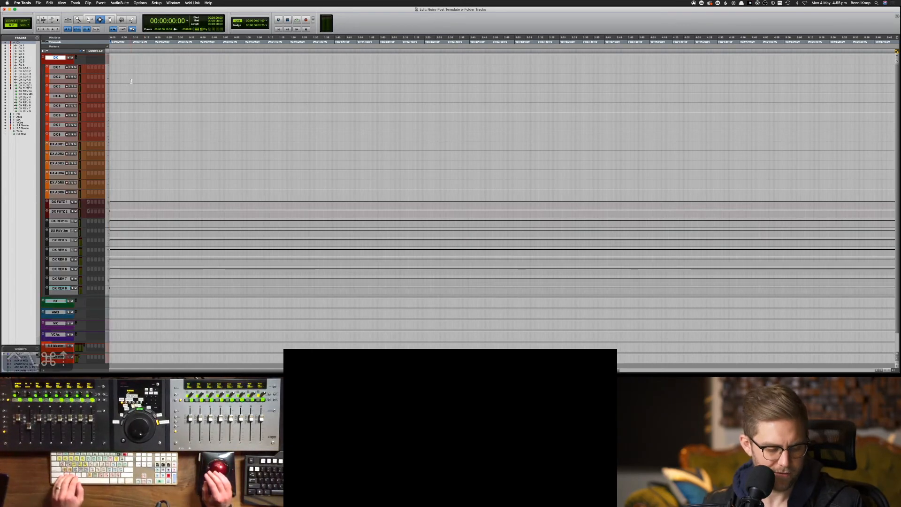
key(f)
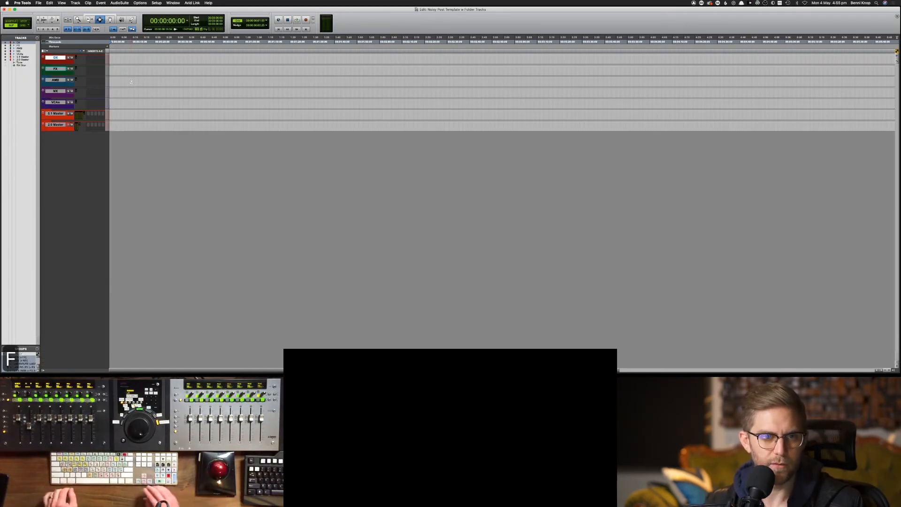
key(ctrl+alt+super+shift+Up)
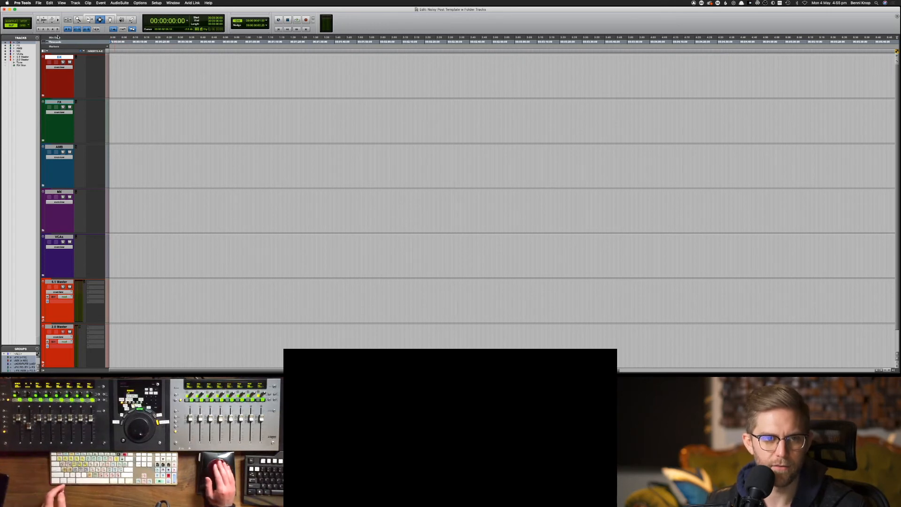
key(super+equal)
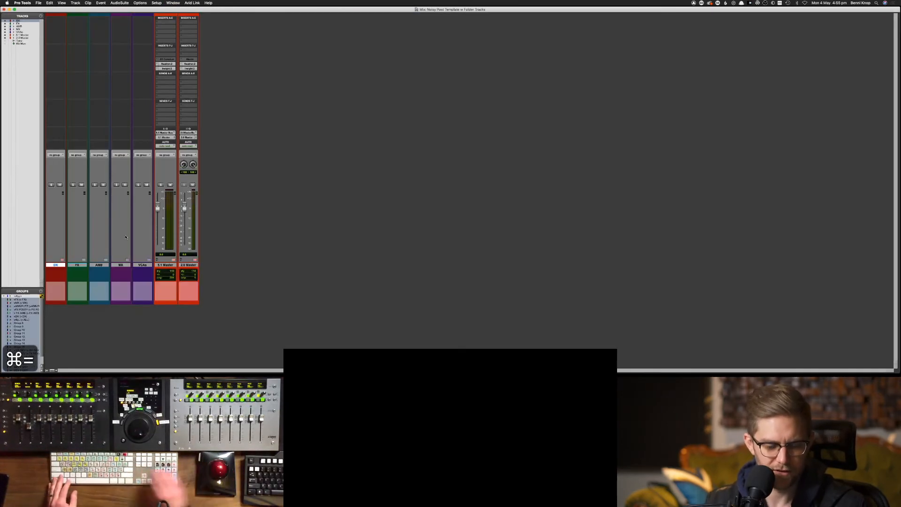
In the Edit window, expand the 5.1 Master folder to review its four buses, then collapse it
key(super+equal)
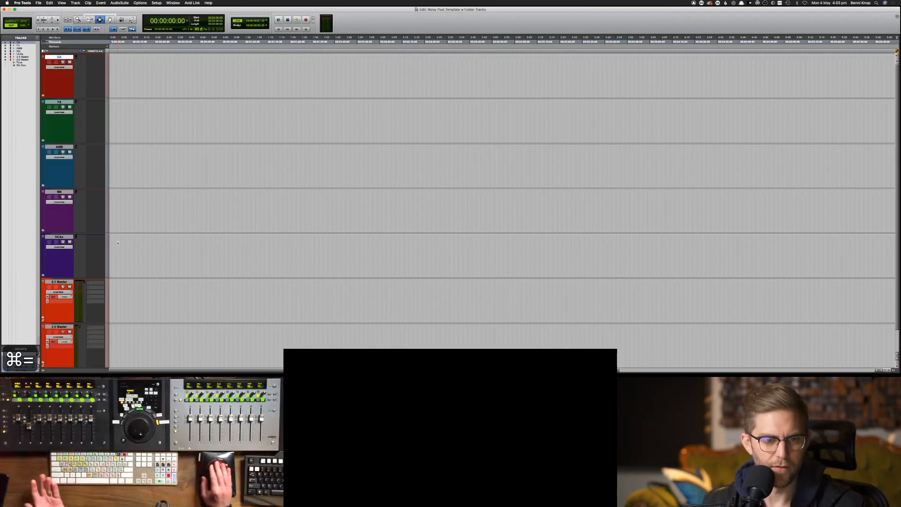
click(59, 281)
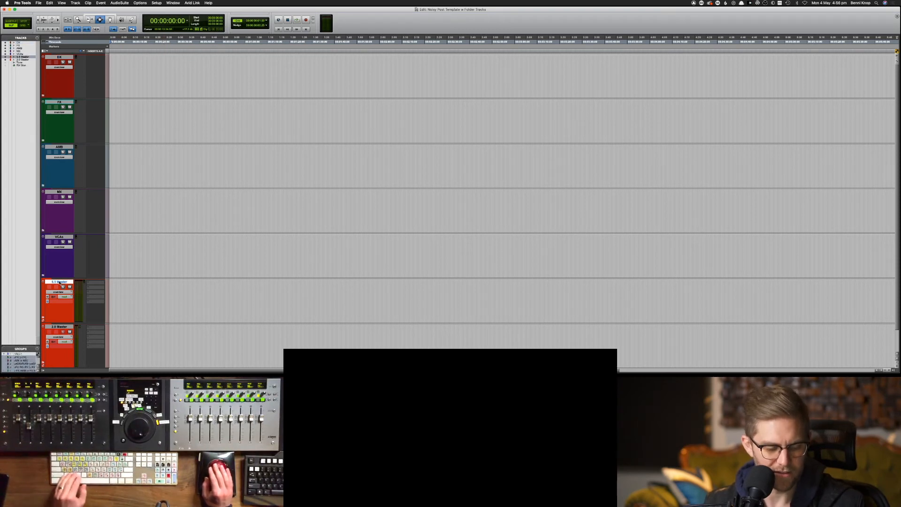
key(f)
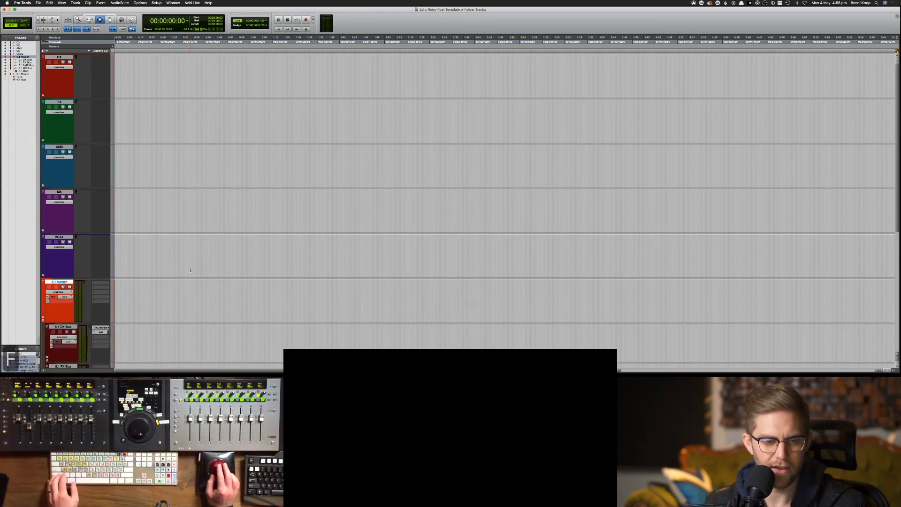
scroll(190, 270, down, 5)
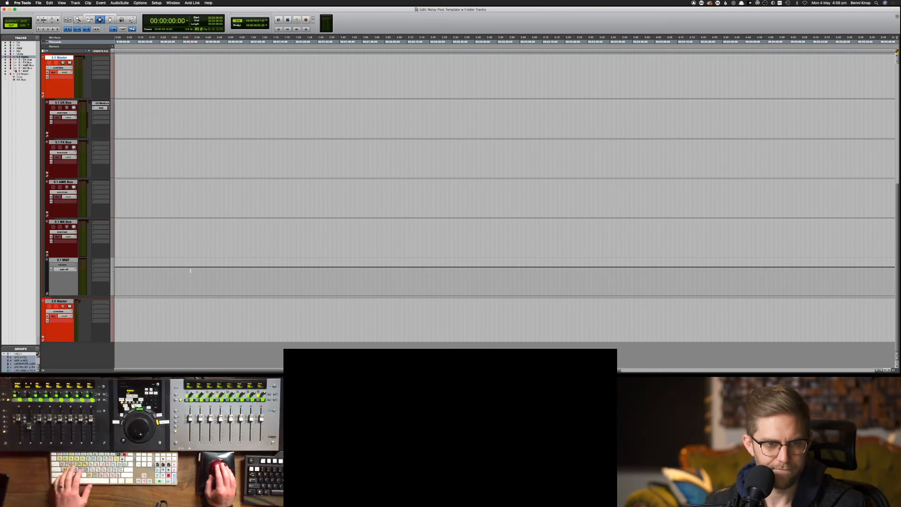
key(f)
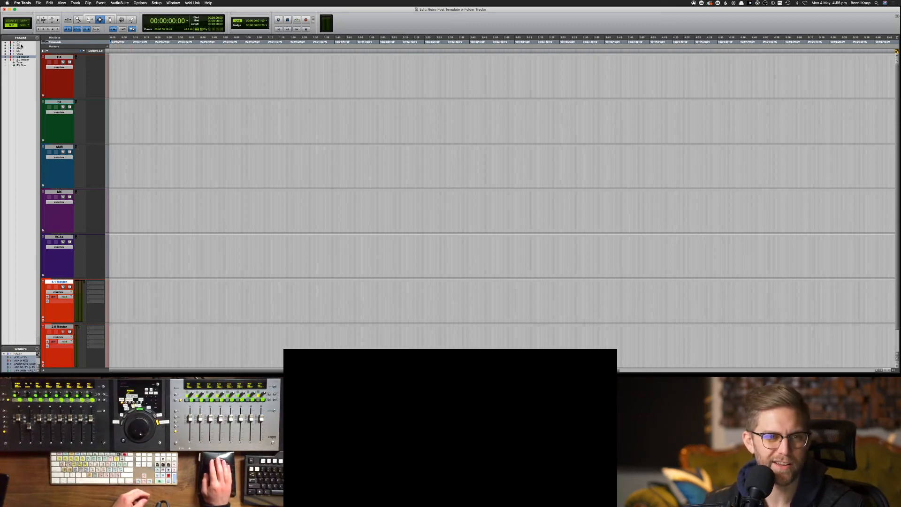
Expand and collapse the DX folder to check its subtracks
click(55, 58)
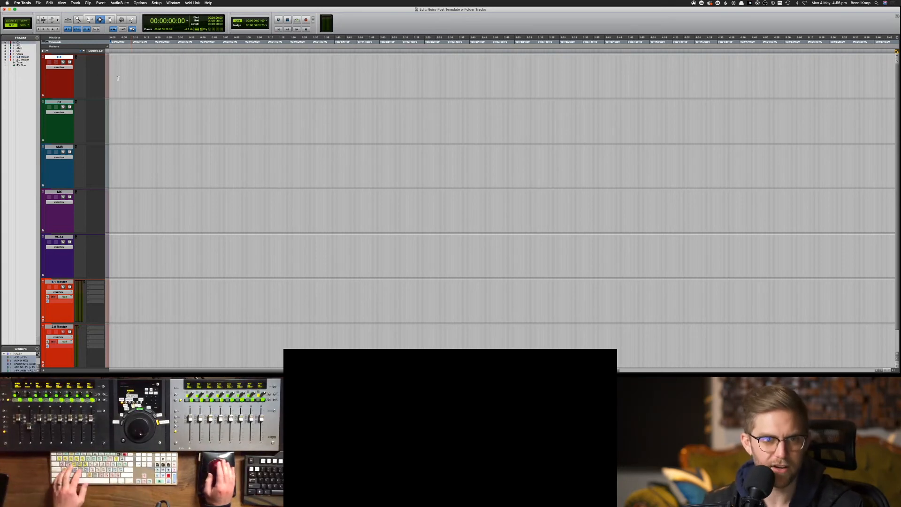
key(f)
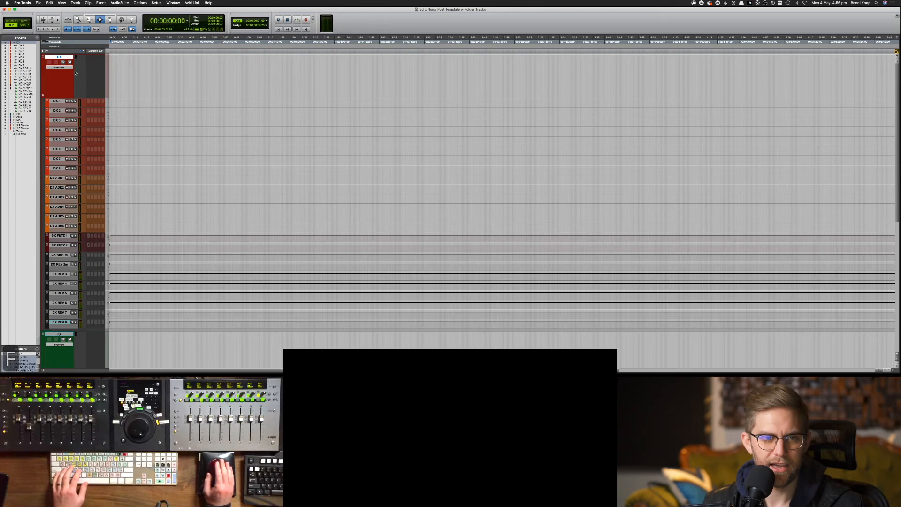
key(f)
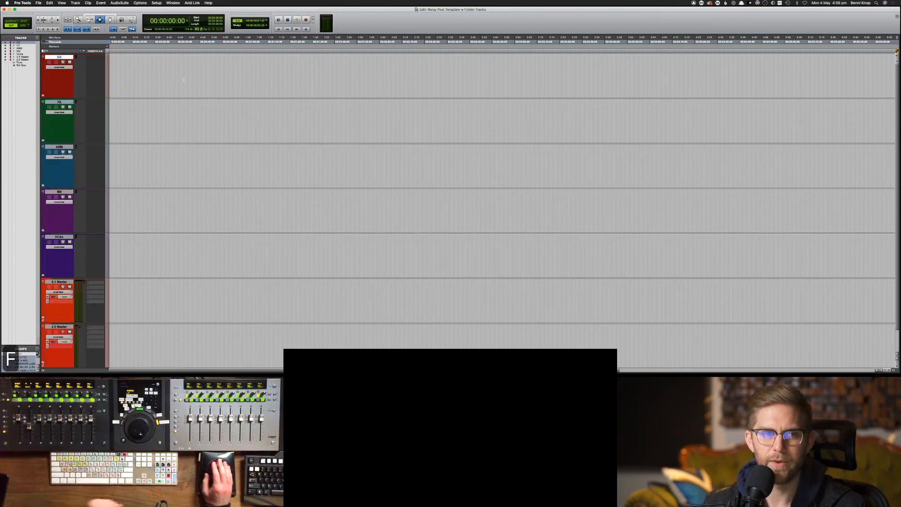
Open the DX and FX folders, collapse them all, then save the session from the Mix window
click(14, 45)
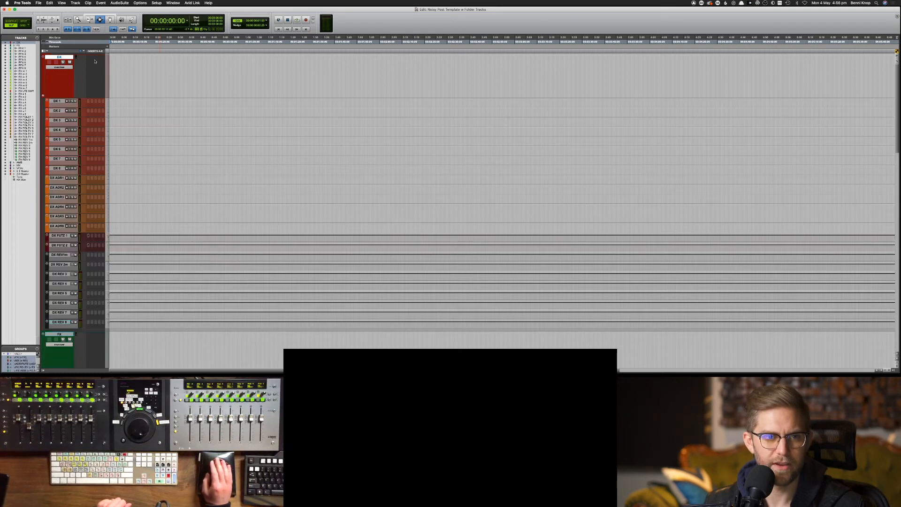
key(f)
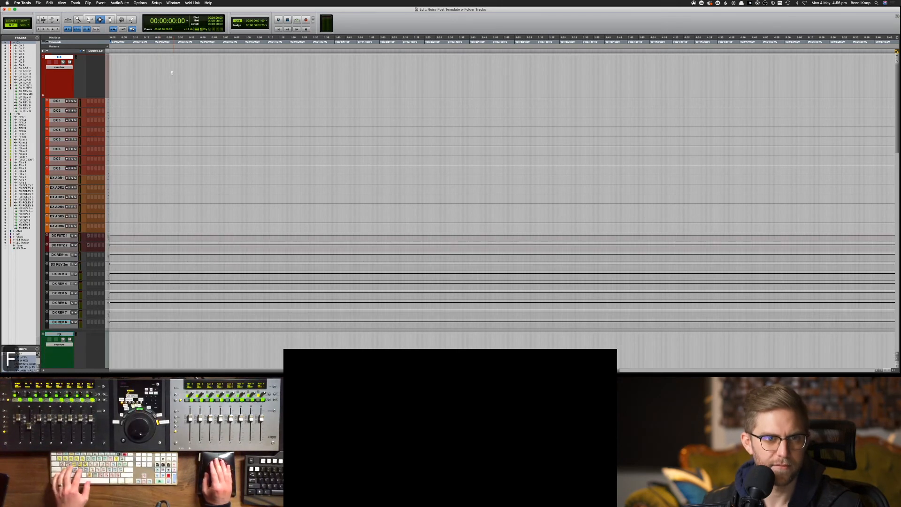
click(62, 101)
key(shift+f)
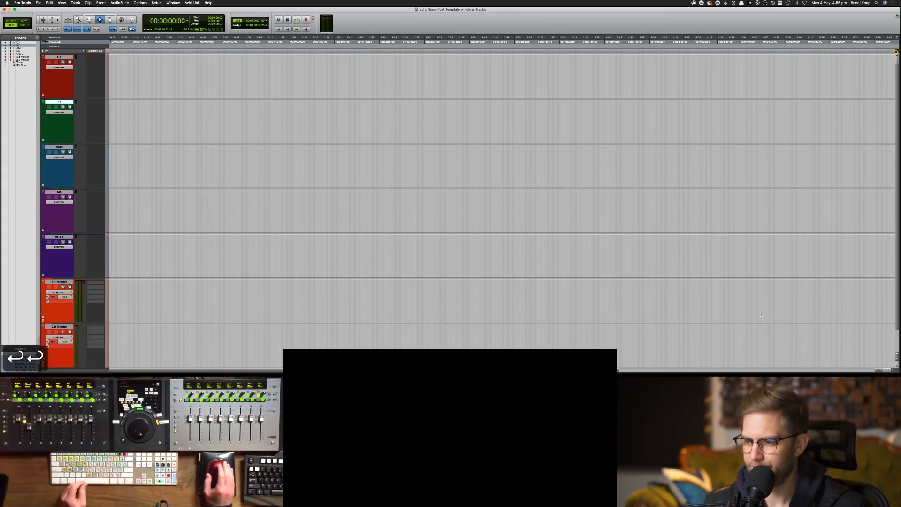
key(super+equal)
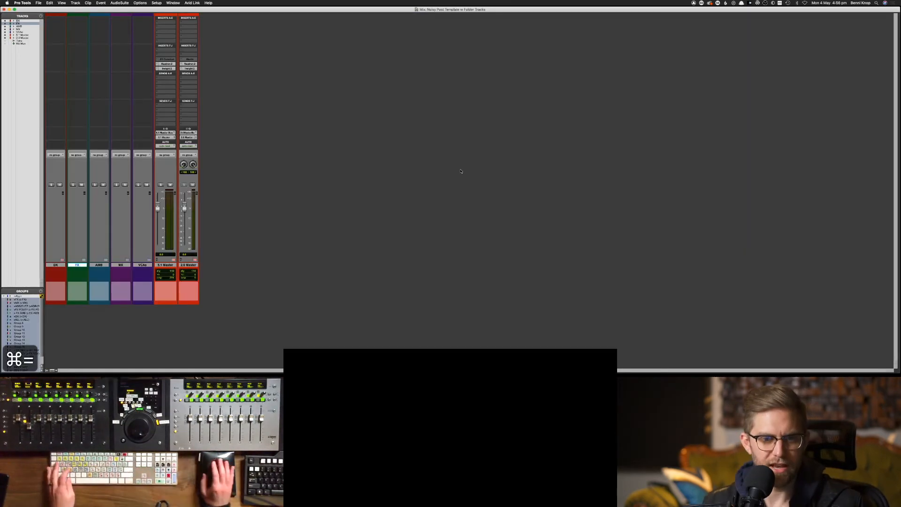
key(super+s)
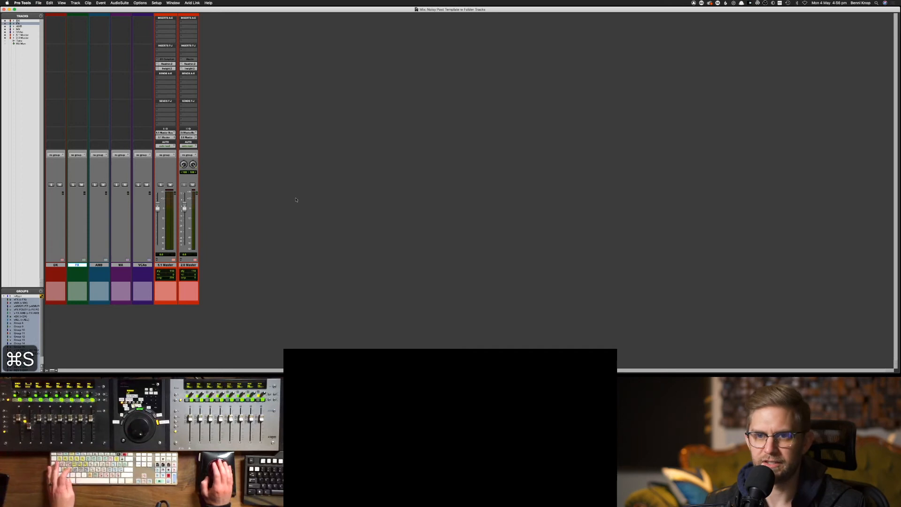
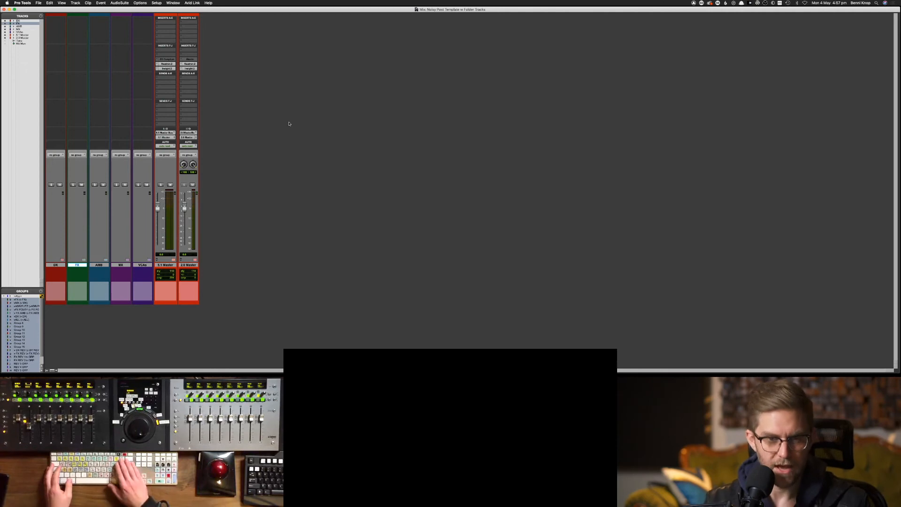
Switch to the Edit window and expand the 5.1 Master and 2.0 Master folders to reveal their buses
key(super+equal)
key(super+equal)
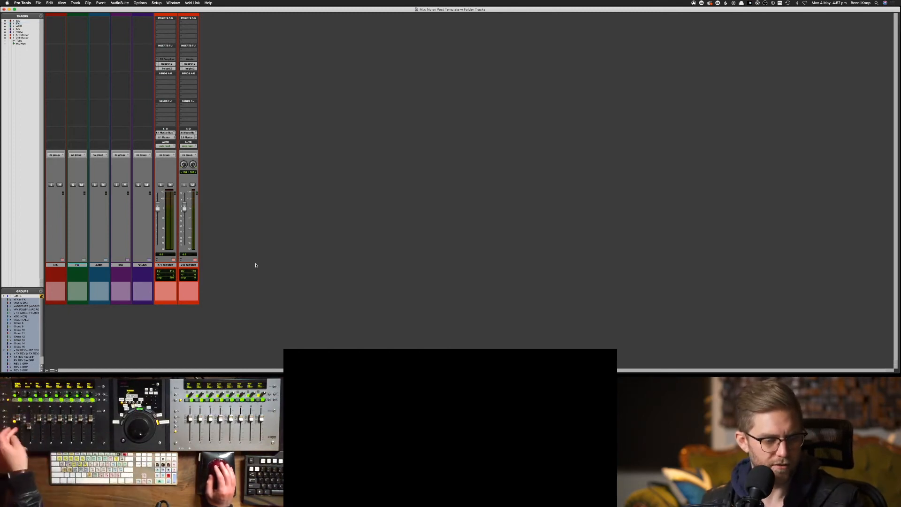
click(62, 265)
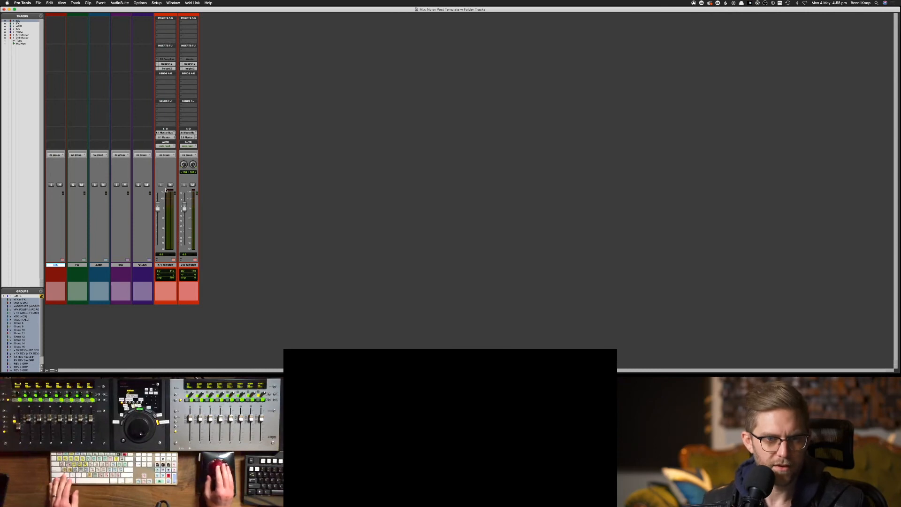
click(173, 261)
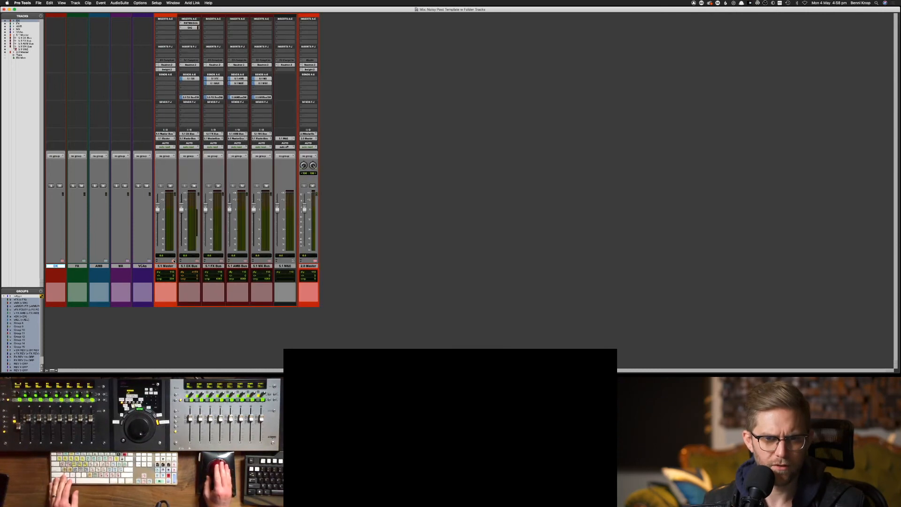
click(315, 261)
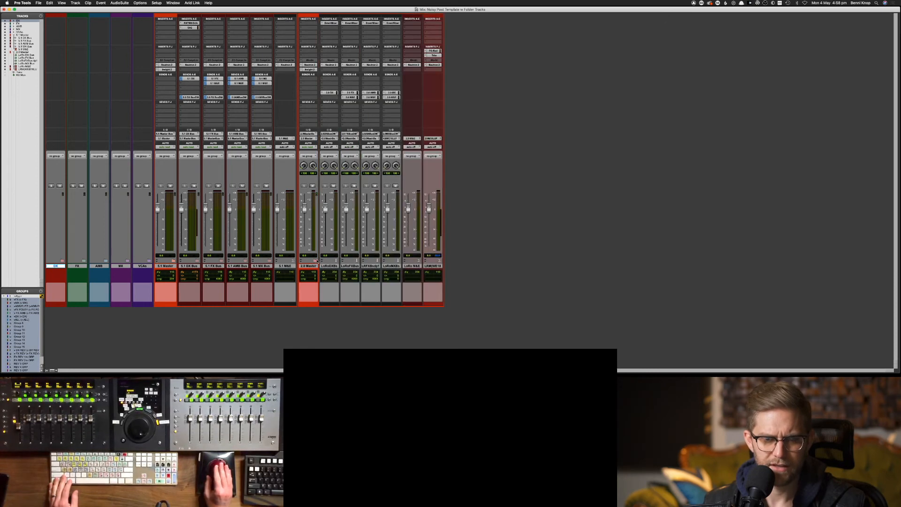
Collapse the 2.0 and 5.1 Master folders, select the DX folder, and save the session
click(309, 266)
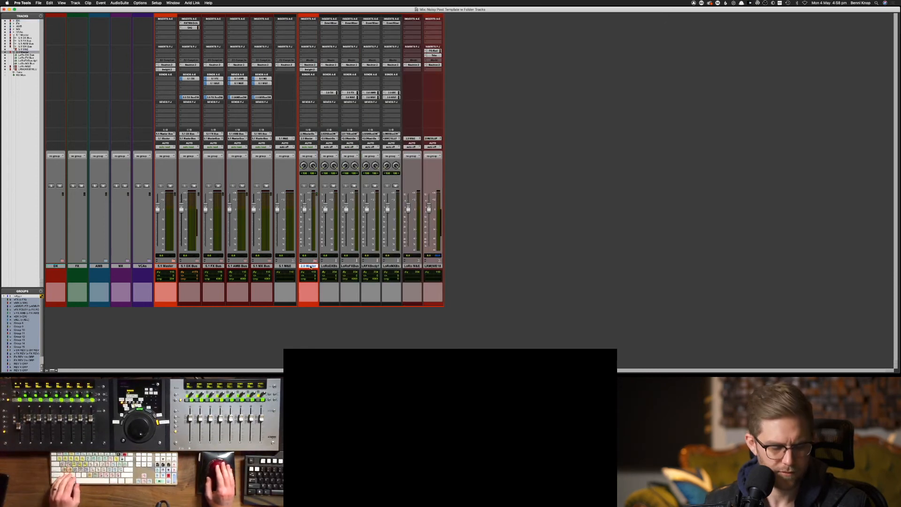
key(f)
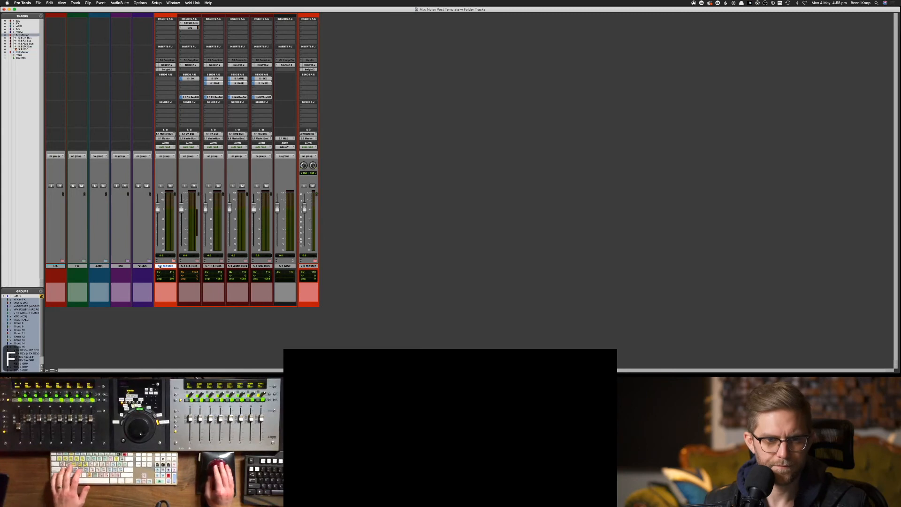
click(165, 266)
key(f)
click(54, 265)
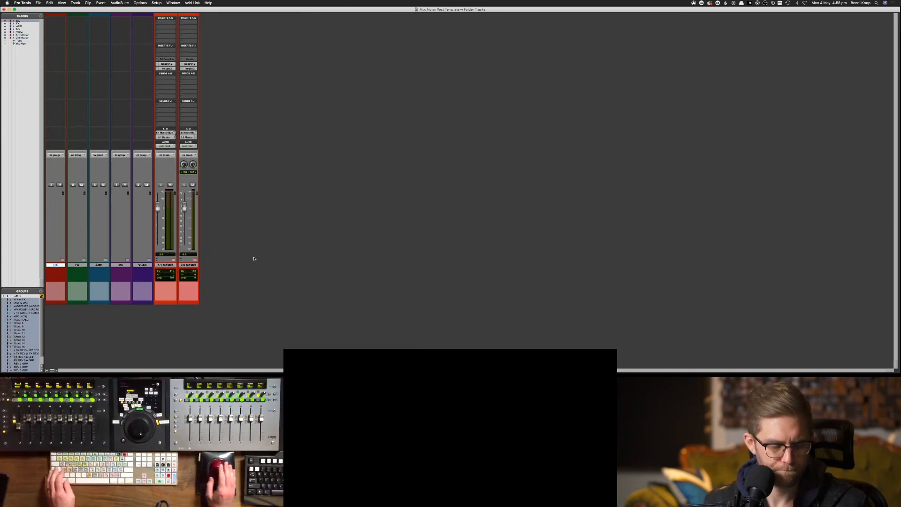
key(super+s)
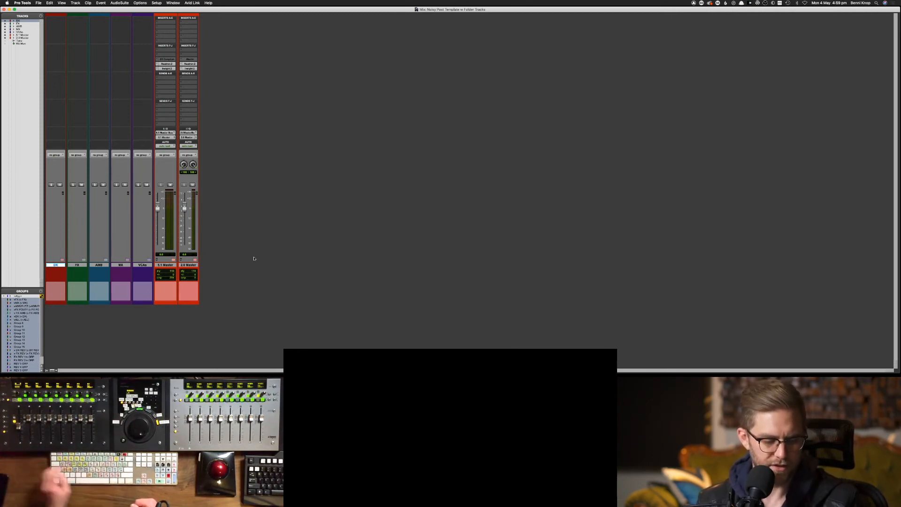
key(f)
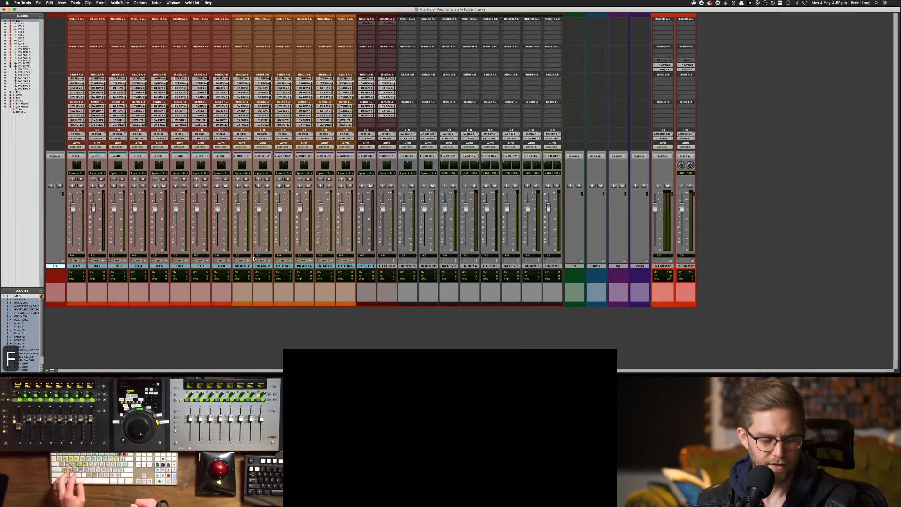
key(f)
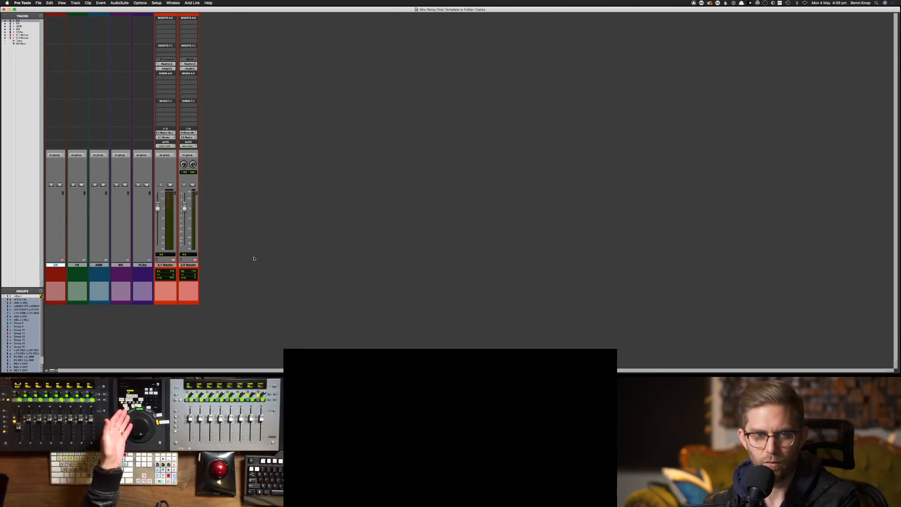
click(71, 3)
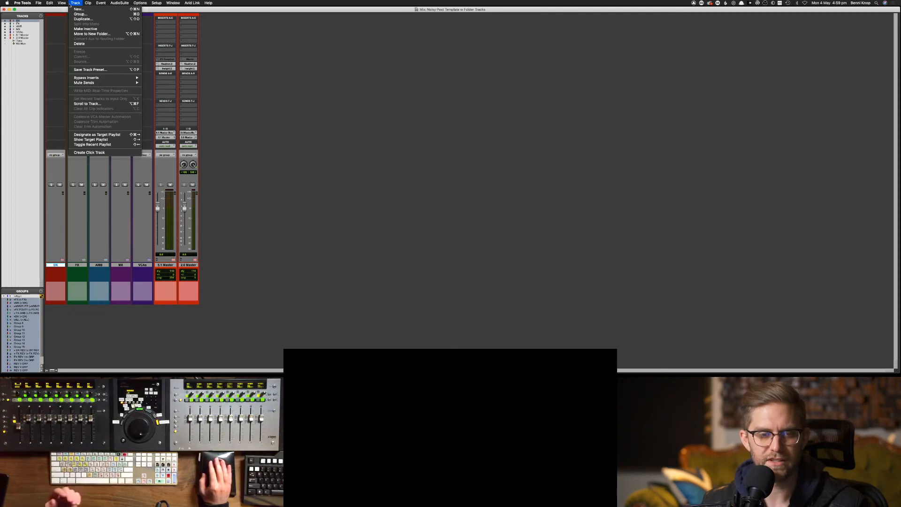
click(109, 105)
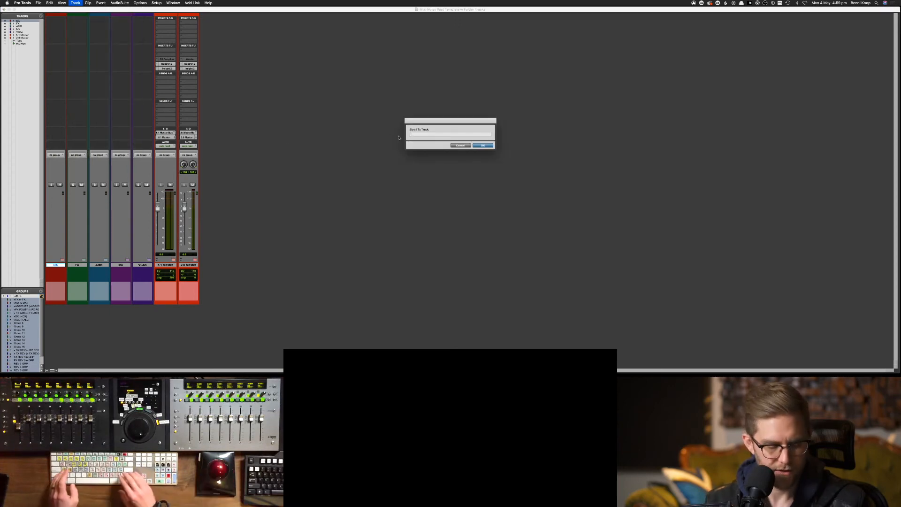
text(fx)
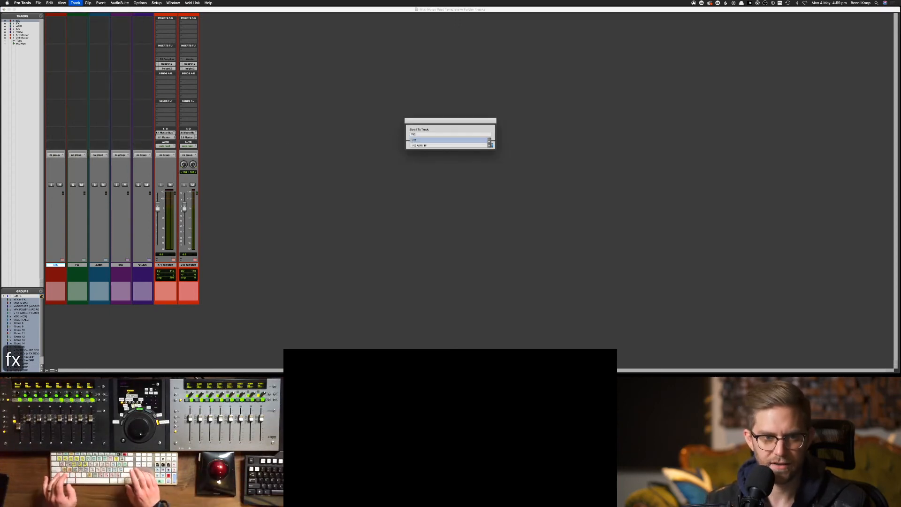
key(Return)
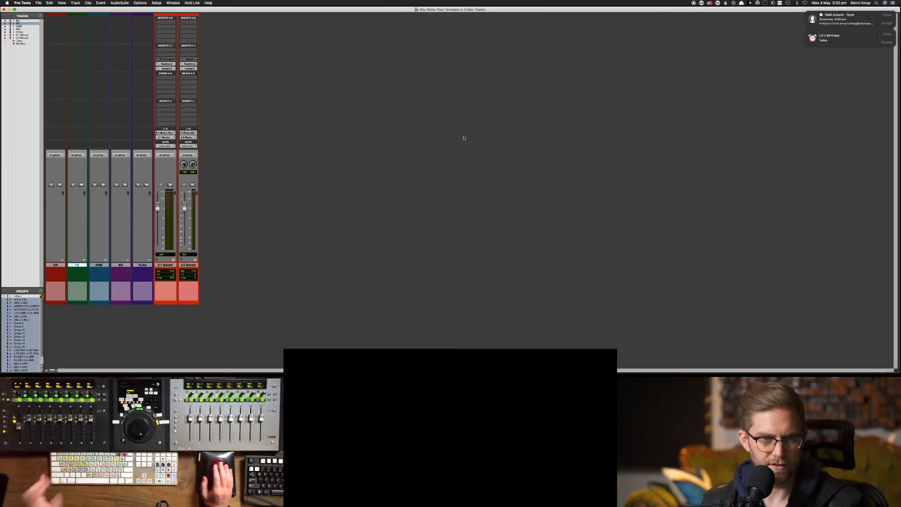
key(shift+f)
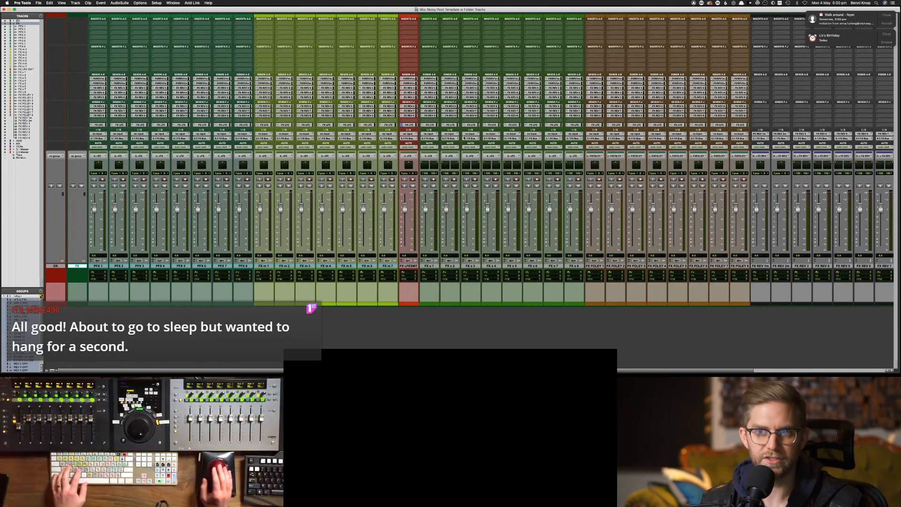
key(shift+f)
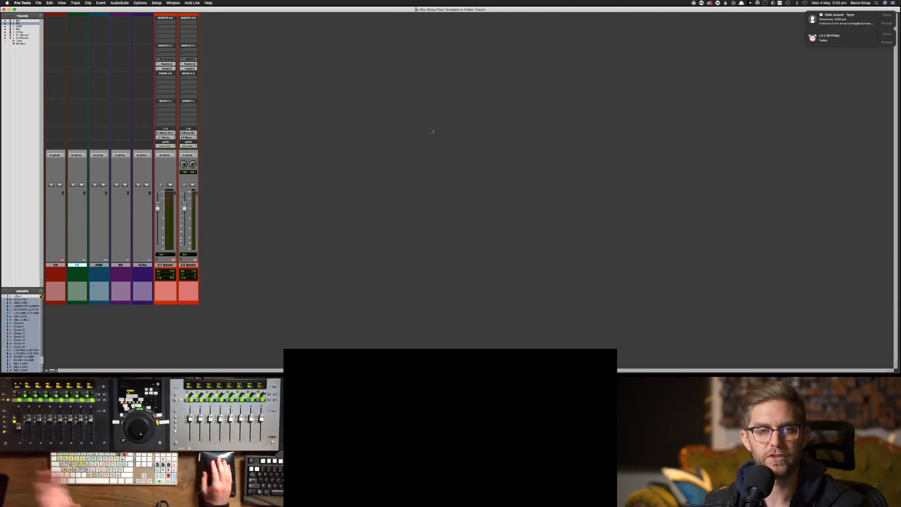
Expand and collapse the 2.0 Master folder, then toggle the 5.1 Master folder twice
click(188, 265)
key(f)
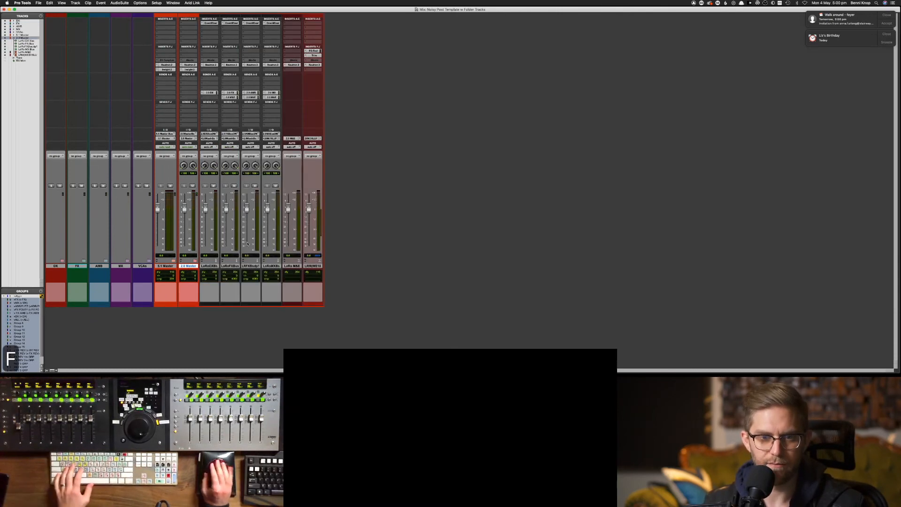
key(f)
click(170, 266)
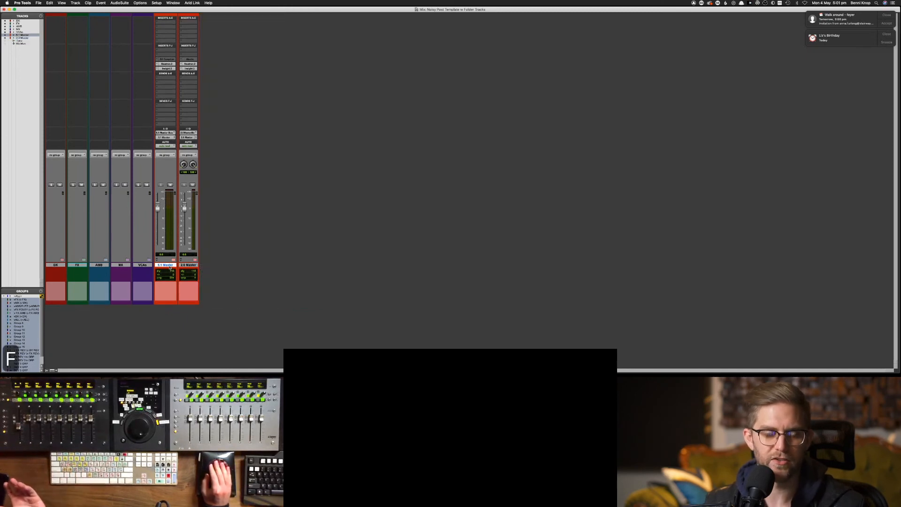
key(f)
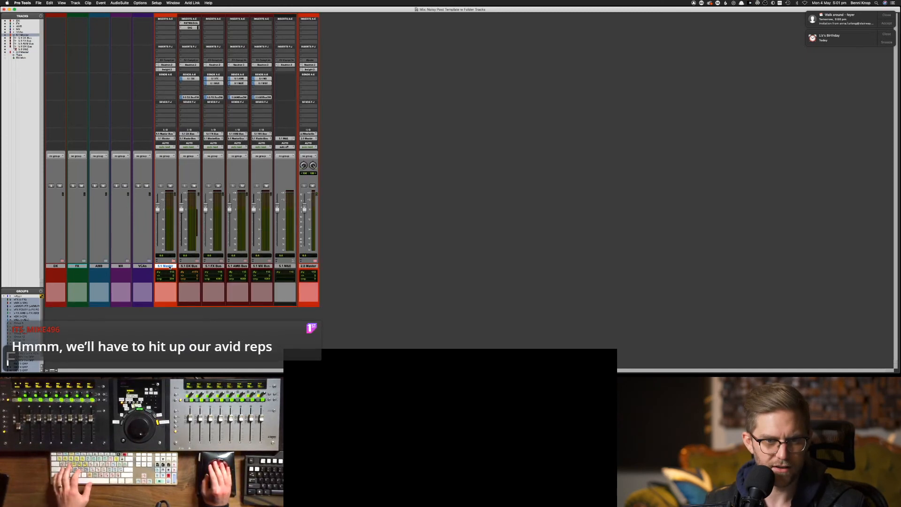
key(f)
key(f)
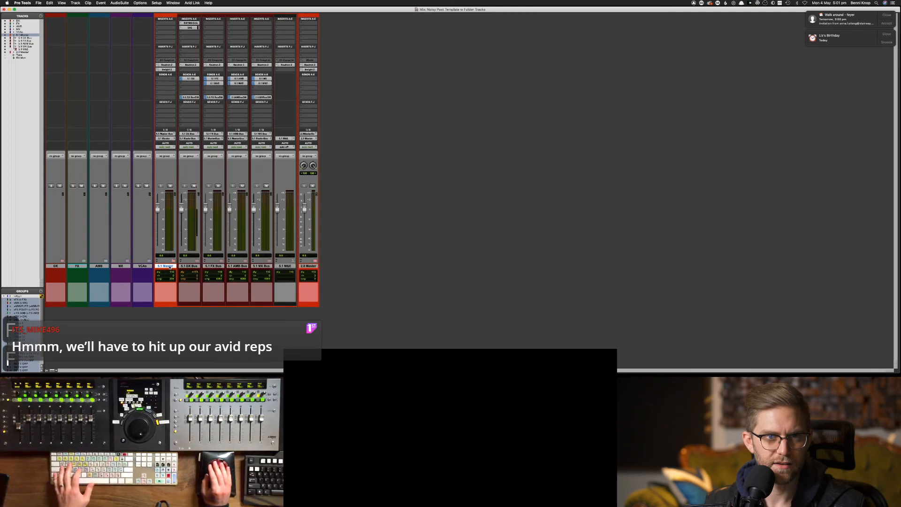
key(f)
key(f)
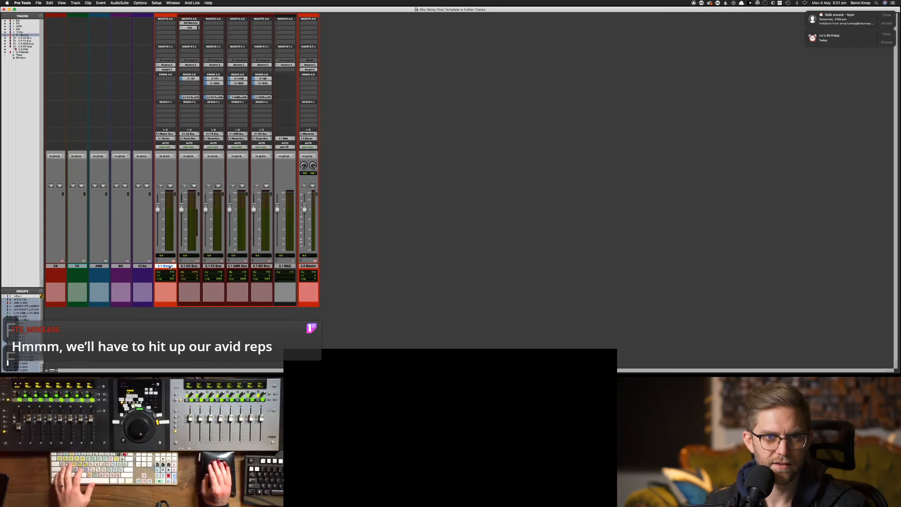
key(f)
key(f)
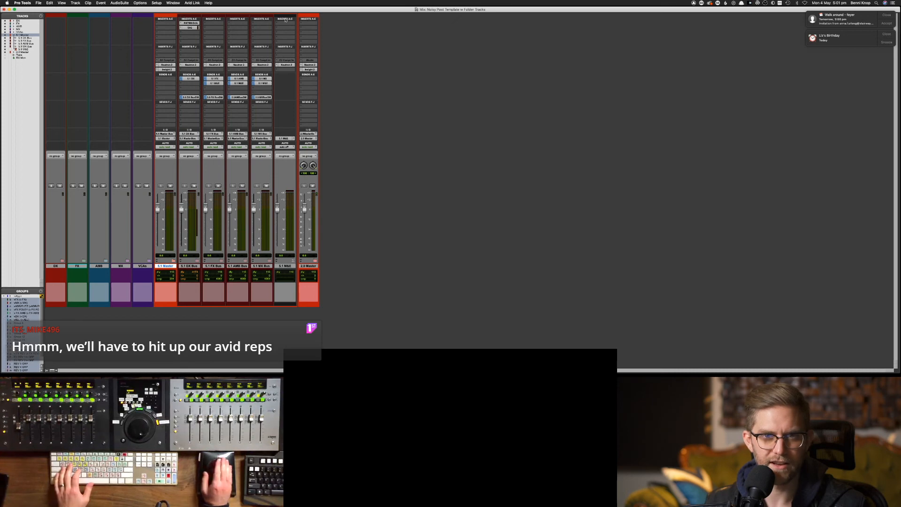
Toggle the 5.1 Master folder open and closed again, then expand and collapse 2.0 Master
key(f)
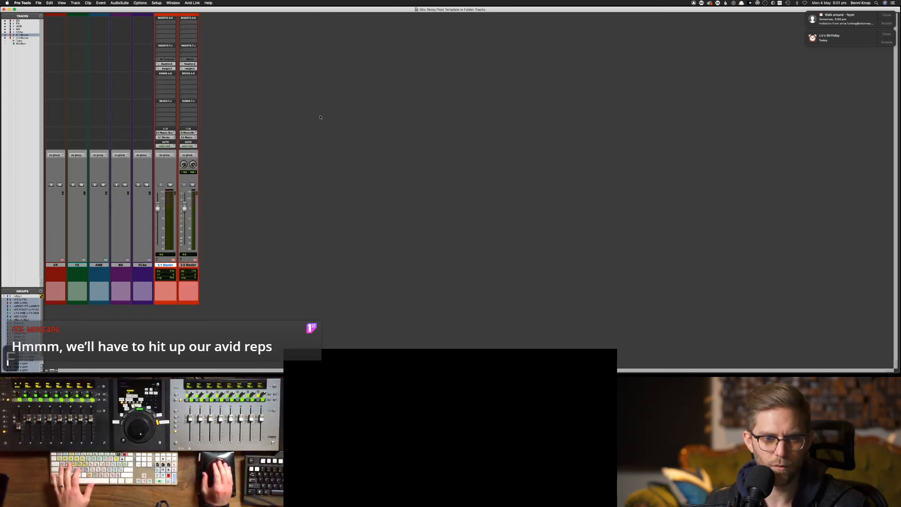
key(f)
key(f)
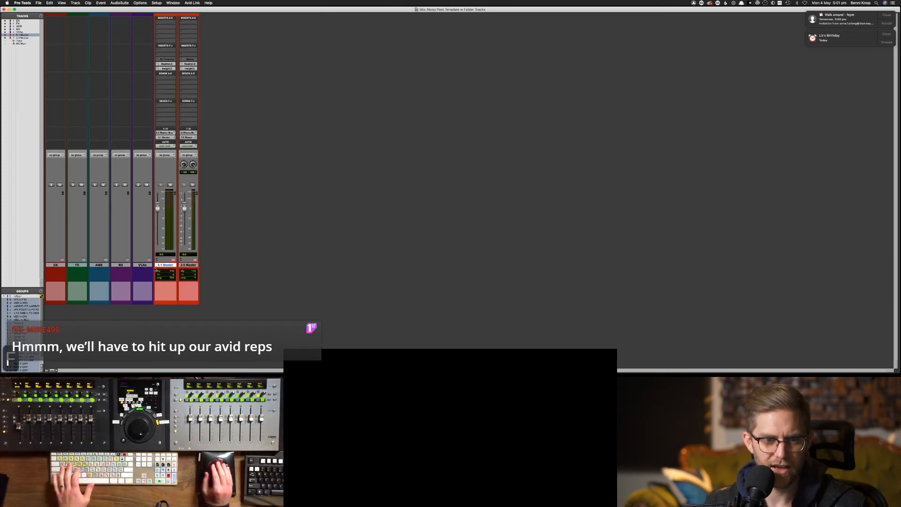
key(f)
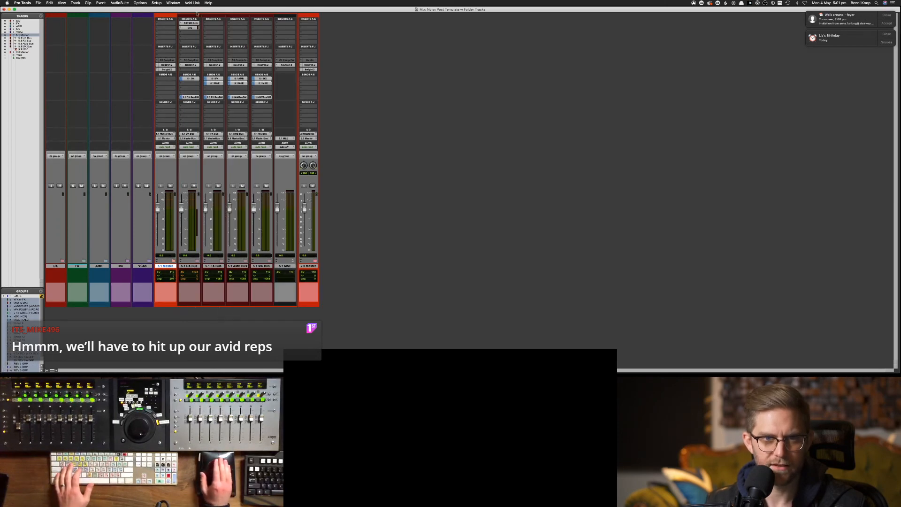
key(f)
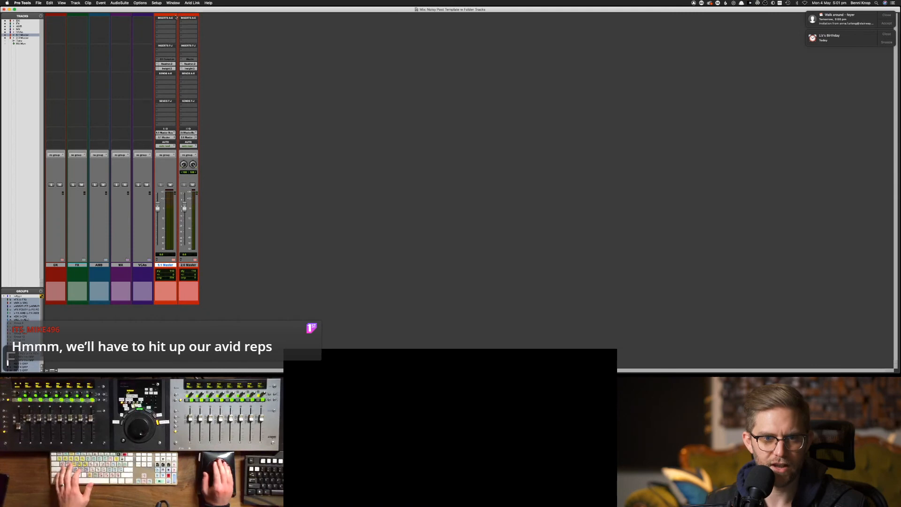
key(f)
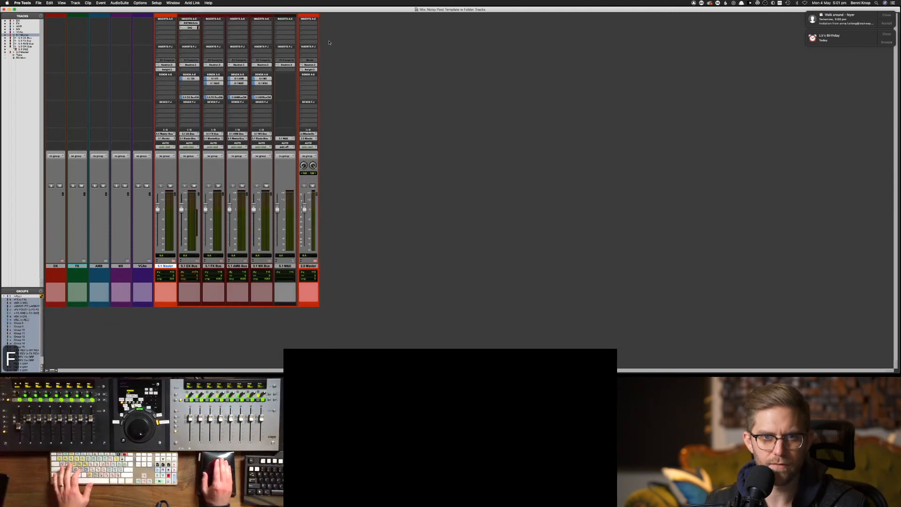
click(313, 18)
key(f)
key(f)
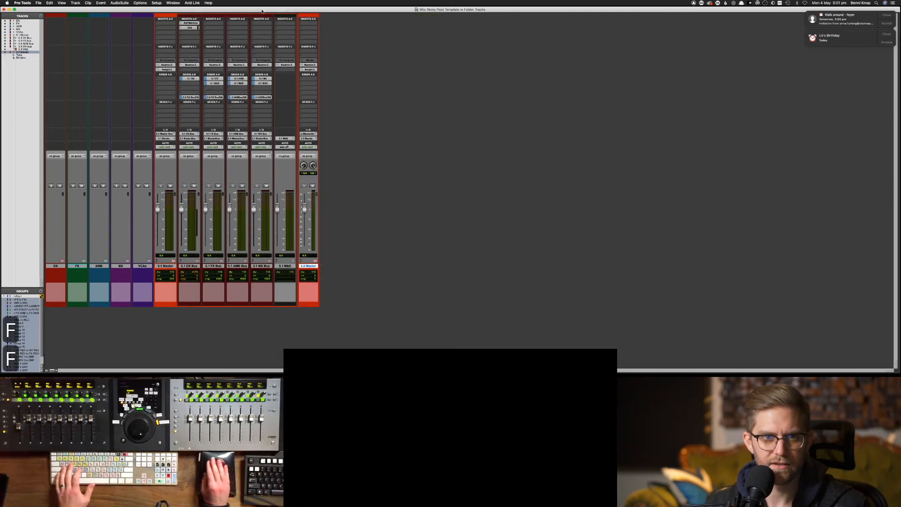
click(169, 16)
key(f)
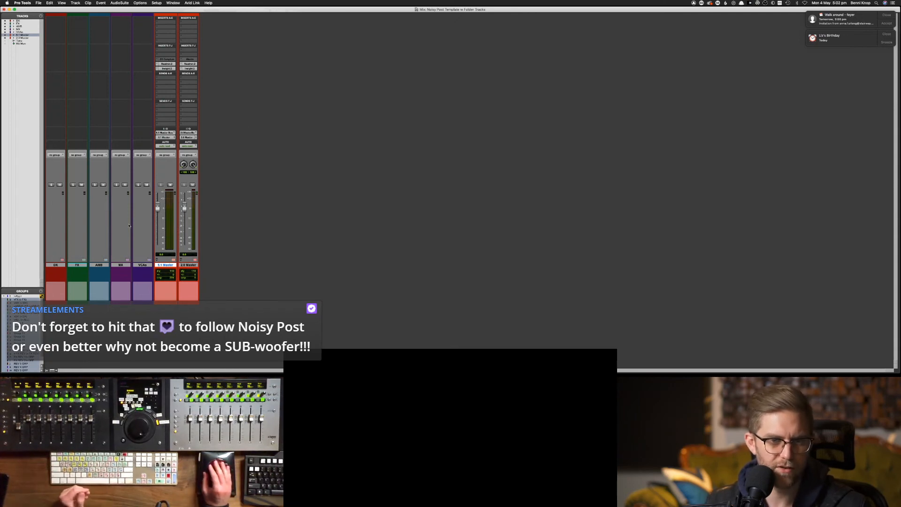
Select the DX folder, toggle it open, and switch to the Edit window
click(53, 264)
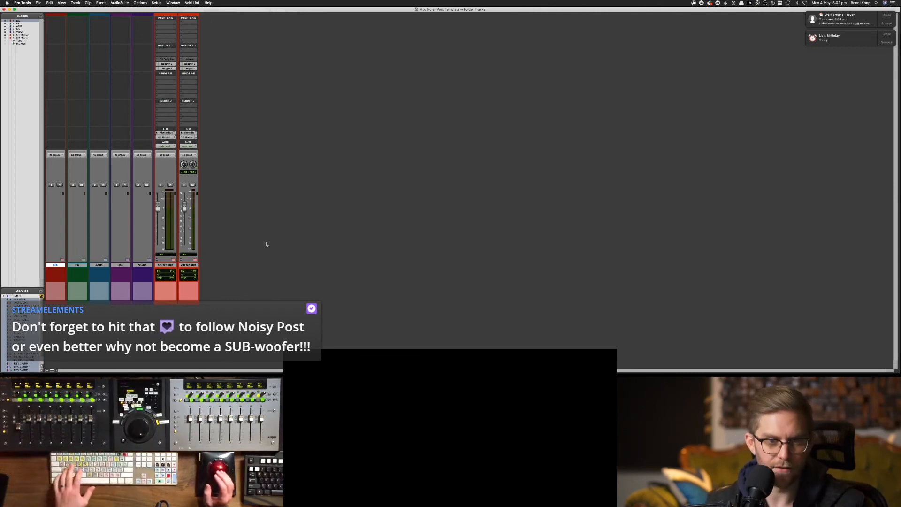
key(shift+f)
key(shift+f)
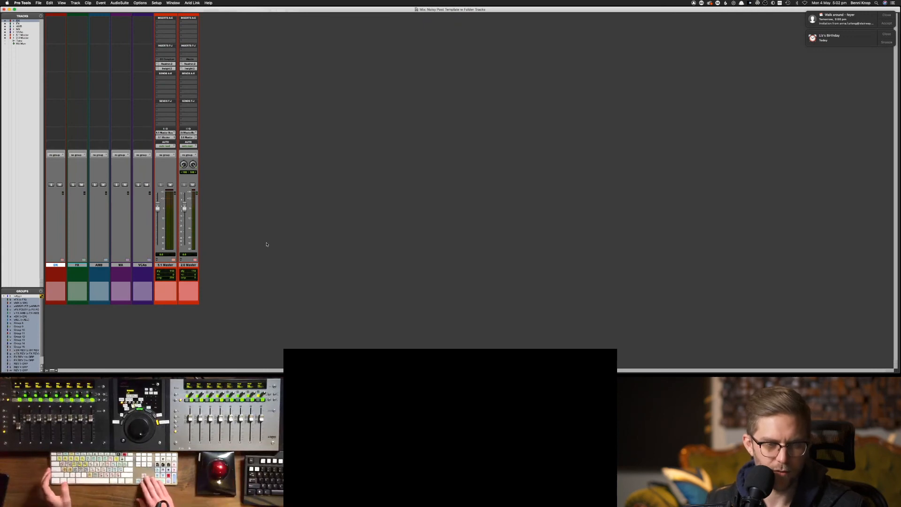
key(Right)
key(Left)
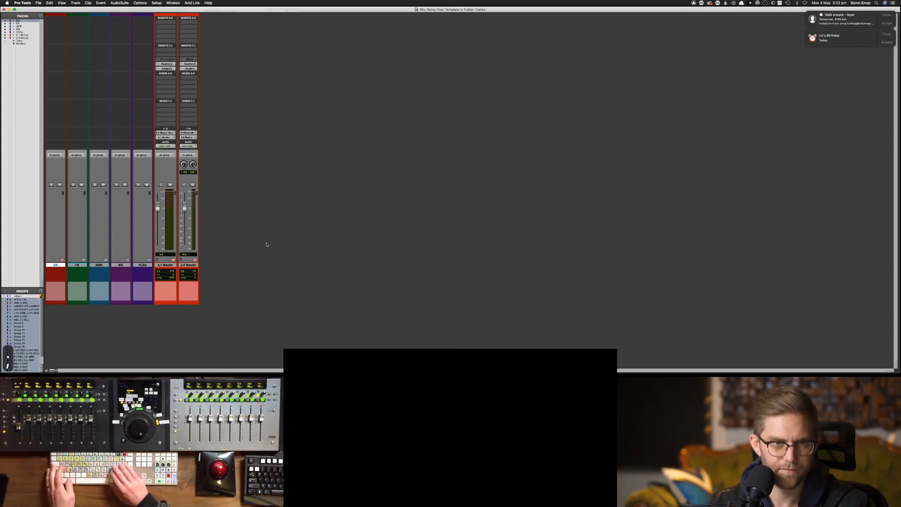
key(super+equal)
Step the track selection through the folders with P and ; until the AMB folder is selected
key(p)
key(p)
key(p)
key(p)
key(p)
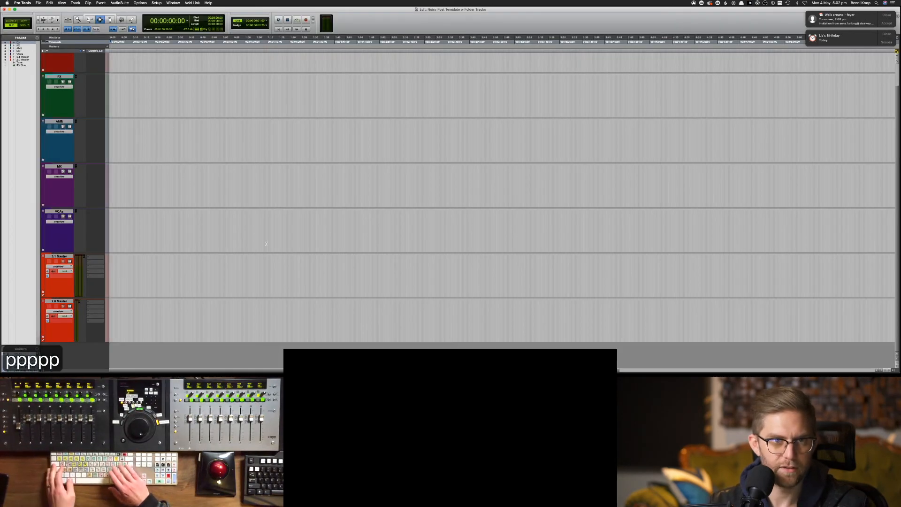
key(p)
key(p)
key(p)
key(p)
key(p)
key(semicolon)
key(semicolon)
key(semicolon)
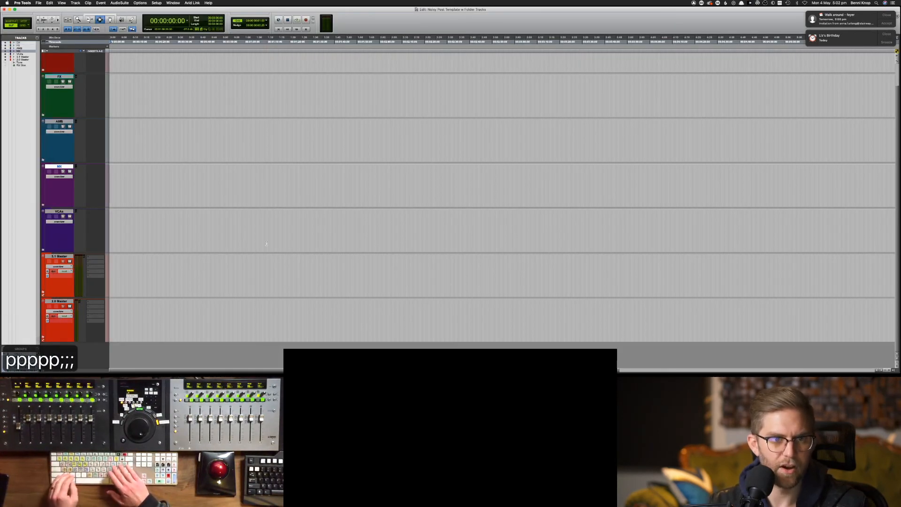
key(p)
key(semicolon)
key(p)
key(p)
key(p)
key(p)
key(p)
key(semicolon)
key(p)
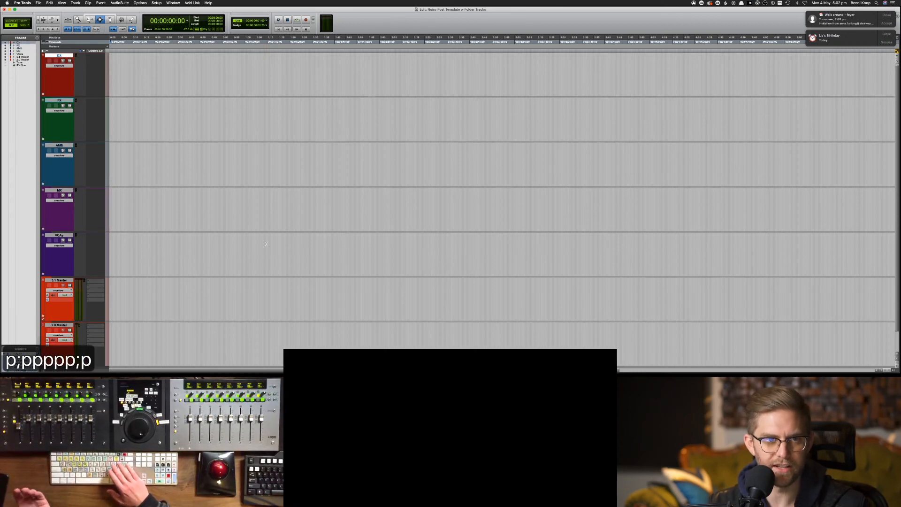
key(semicolon)
key(p)
key(p)
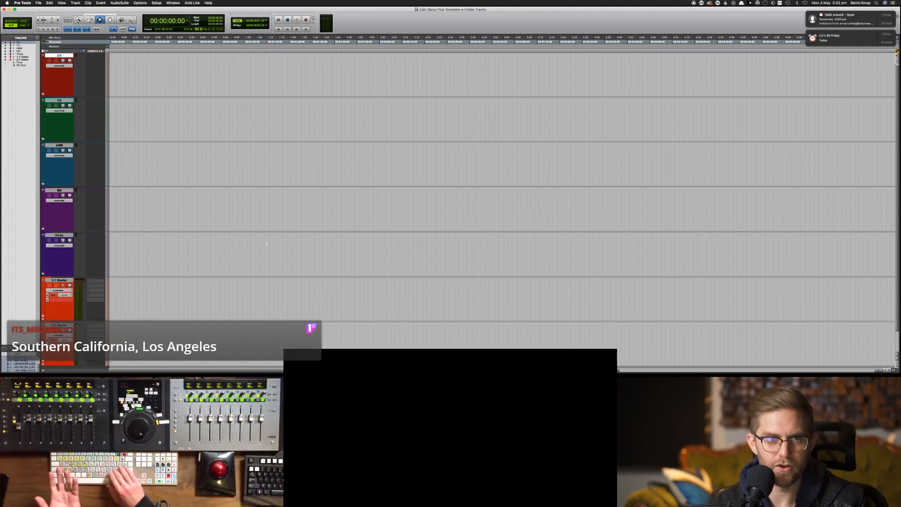
key(semicolon)
key(semicolon)
Open the AMB folder, select FXAMB1, and shrink all tracks to the smallest height
key(shift+f)
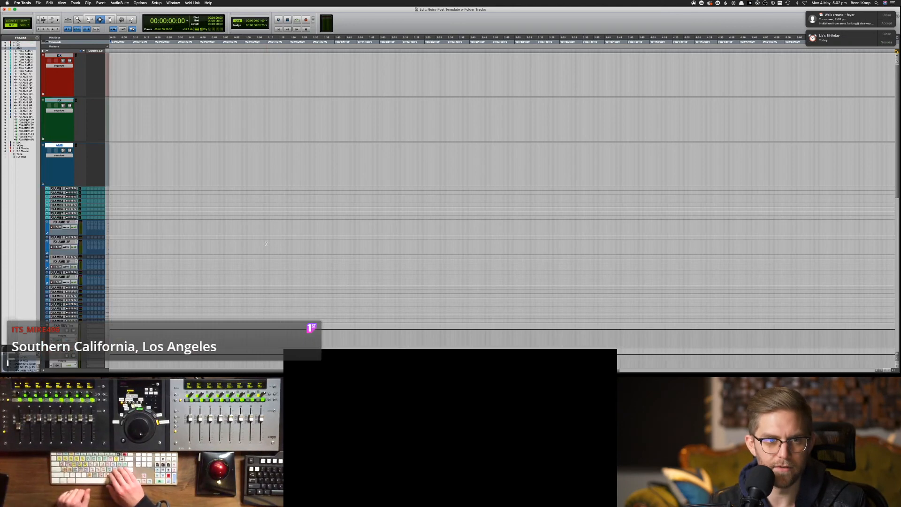
key(semicolon)
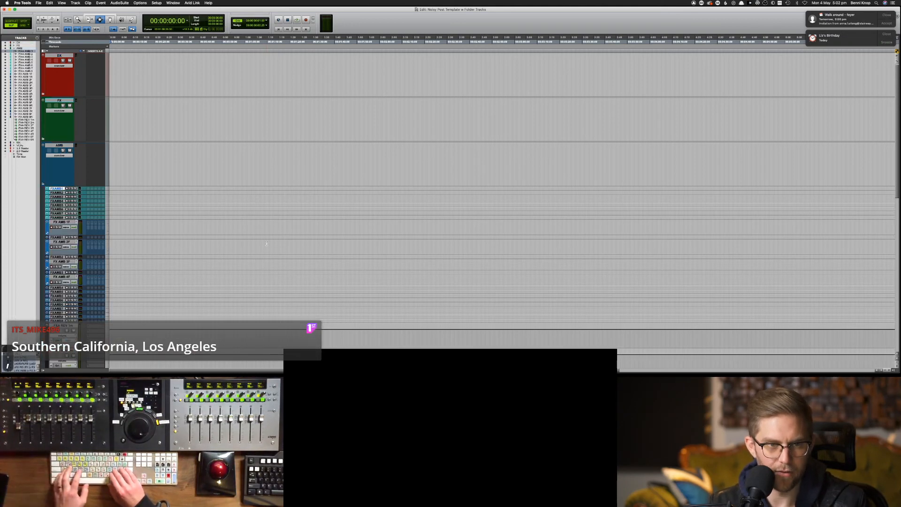
key(alt+super+Down)
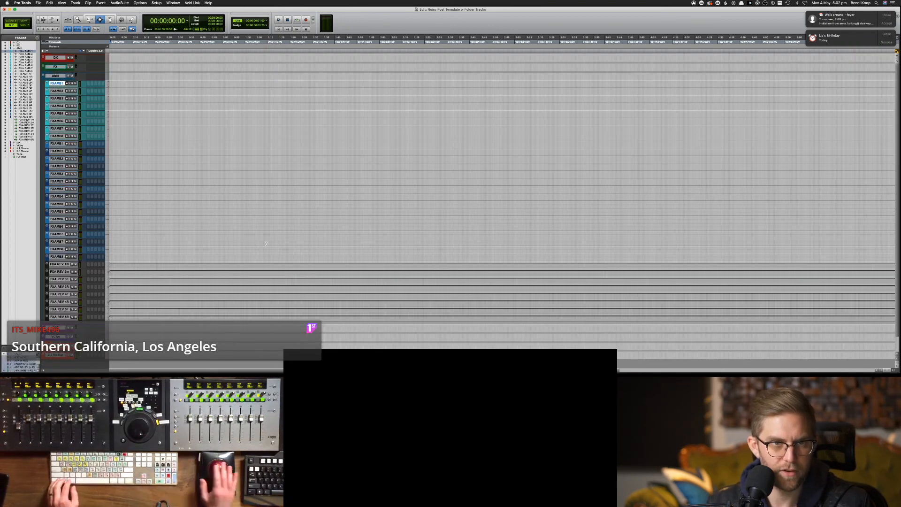
Expand the FX and DX folders and shrink all tracks to minimal height
click(62, 67)
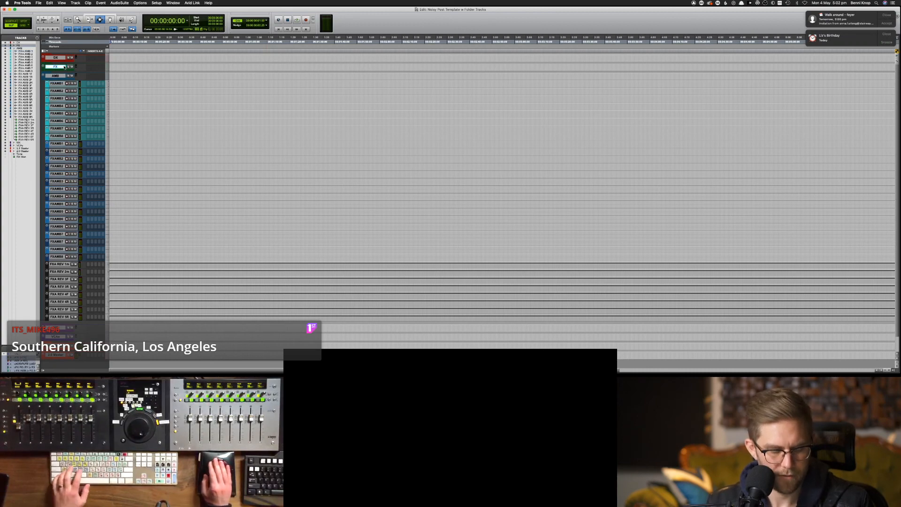
key(shift+f)
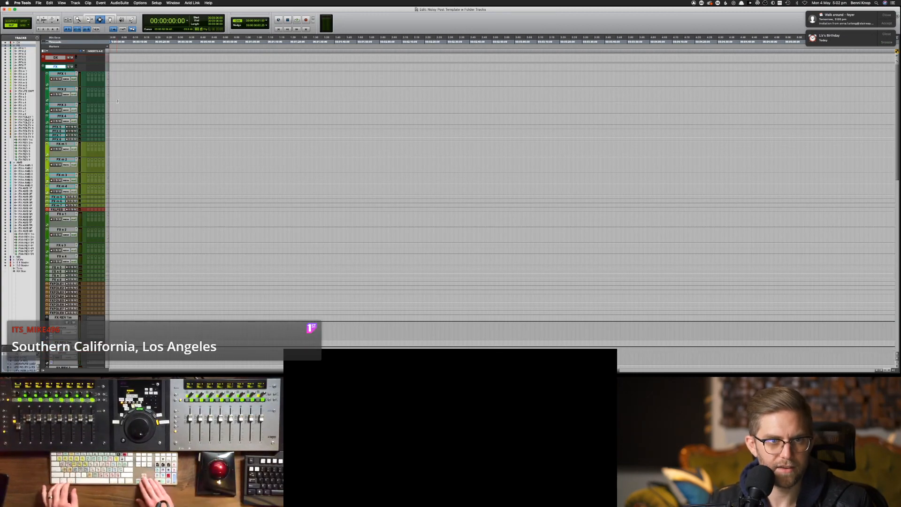
key(ctrl+alt+super+Up)
click(57, 58)
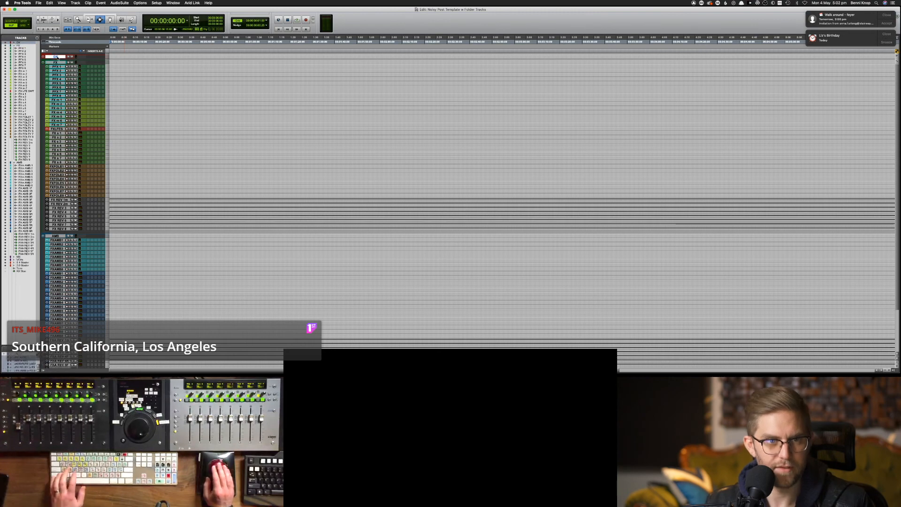
key(shift+f)
key(ctrl+alt+super+Up)
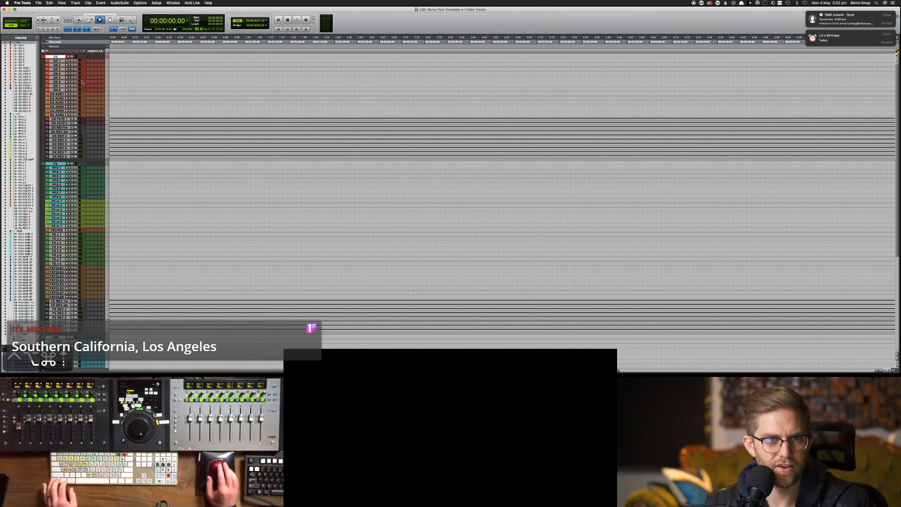
scroll(60, 239, down, 10)
scroll(60, 238, right, 5)
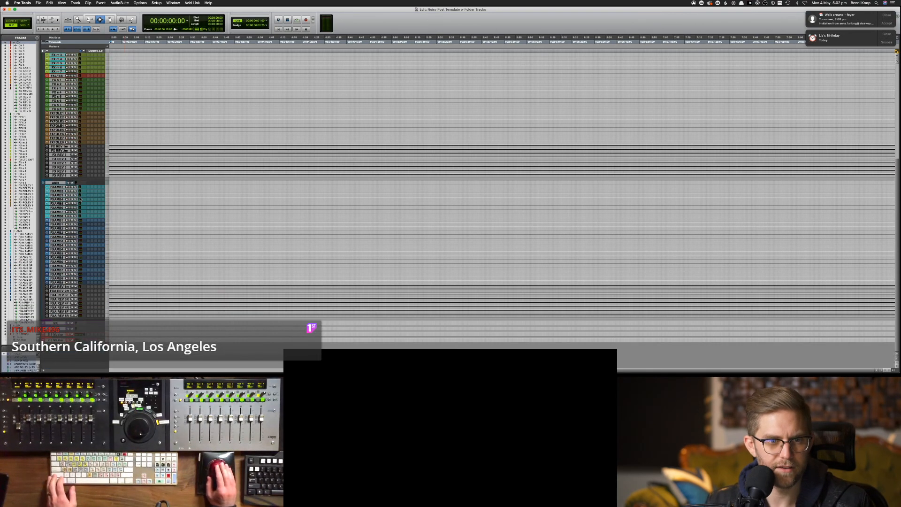
Open the MX, VCAs and both master folders together and minimise track heights to inspect them
click(56, 323)
shift+click(56, 340)
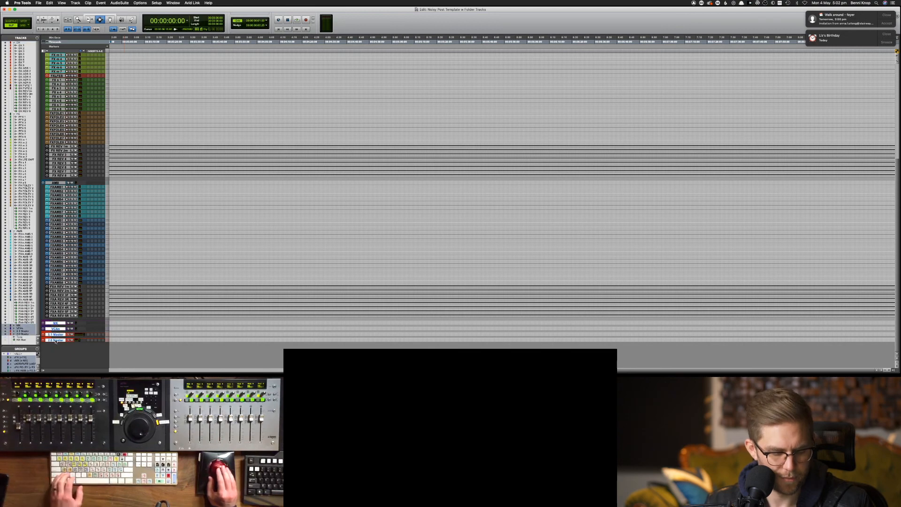
key(shift+f)
scroll(118, 326, down, 10)
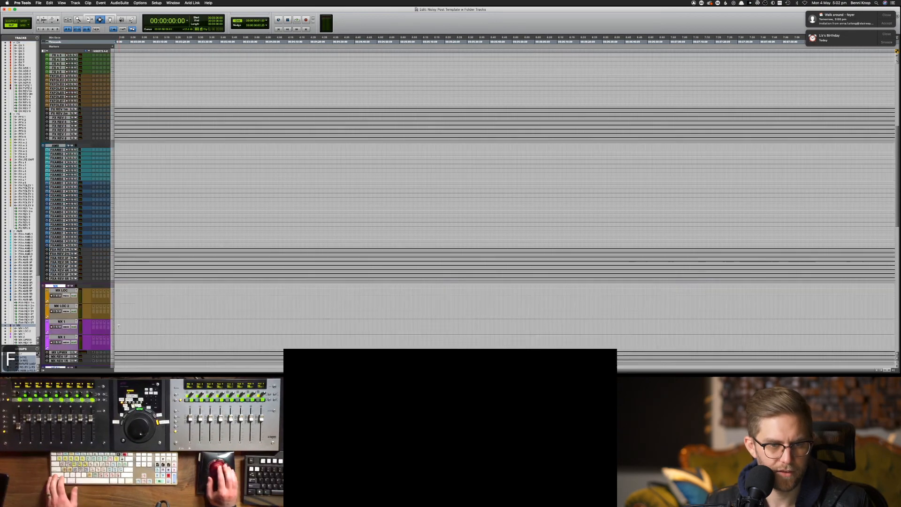
key(ctrl+alt+super+Up)
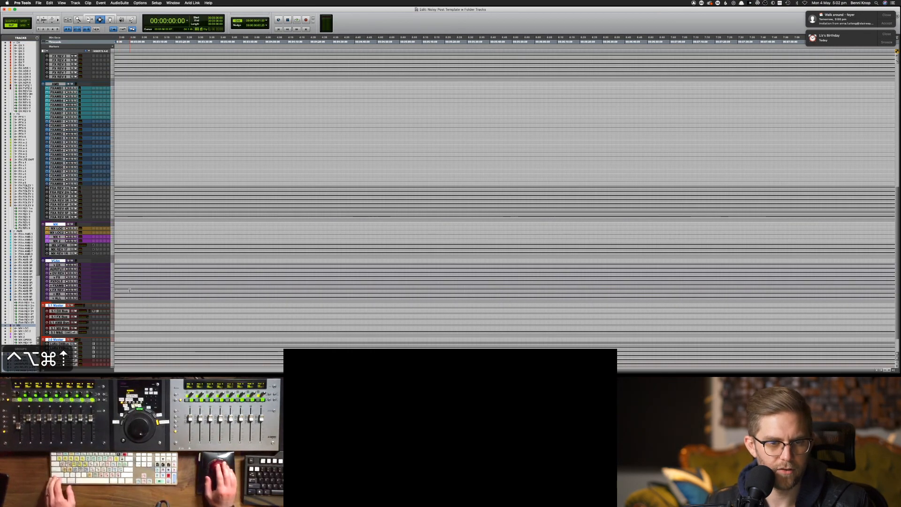
scroll(127, 285, down, 3)
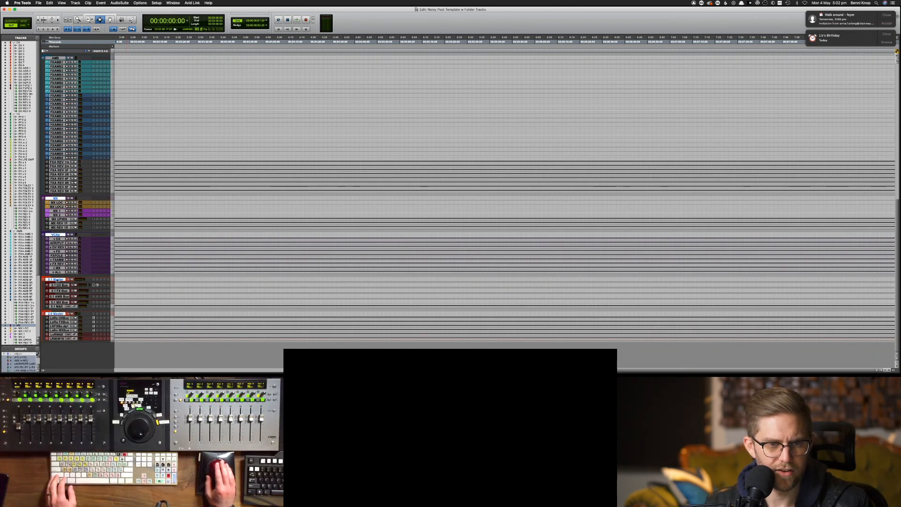
scroll(57, 280, up, 10)
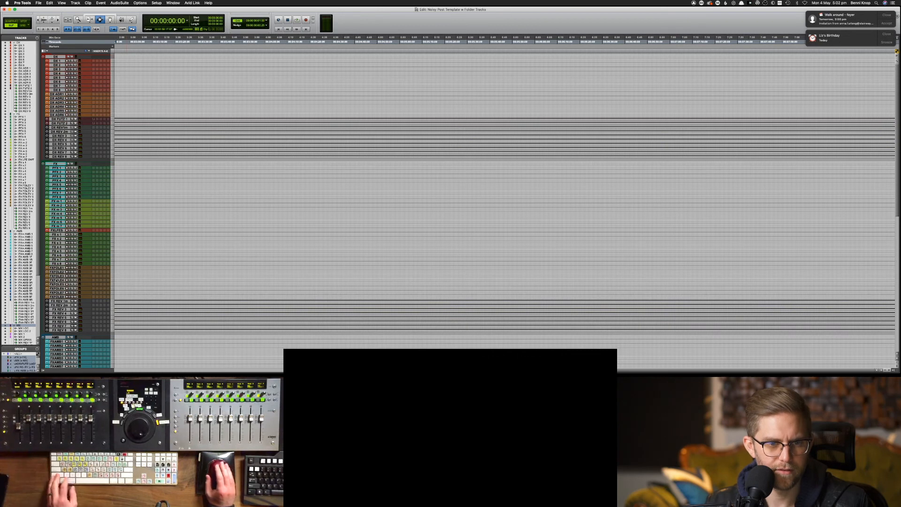
Select the AMB, FX and DX folders and collapse them all with Shift+F
click(55, 336)
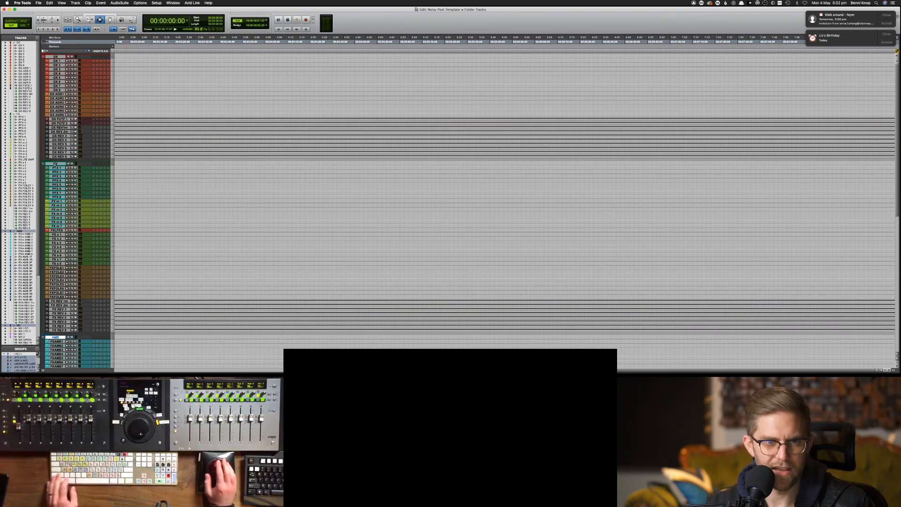
super+click(54, 164)
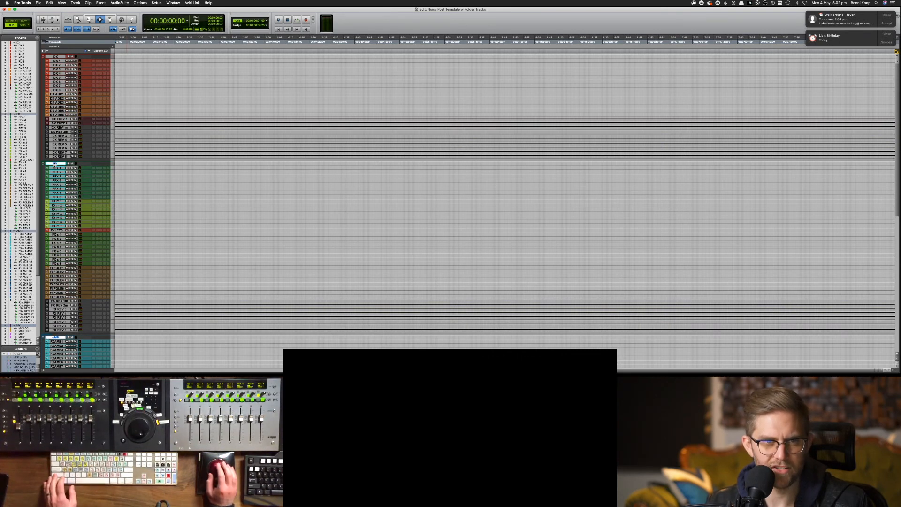
super+click(58, 57)
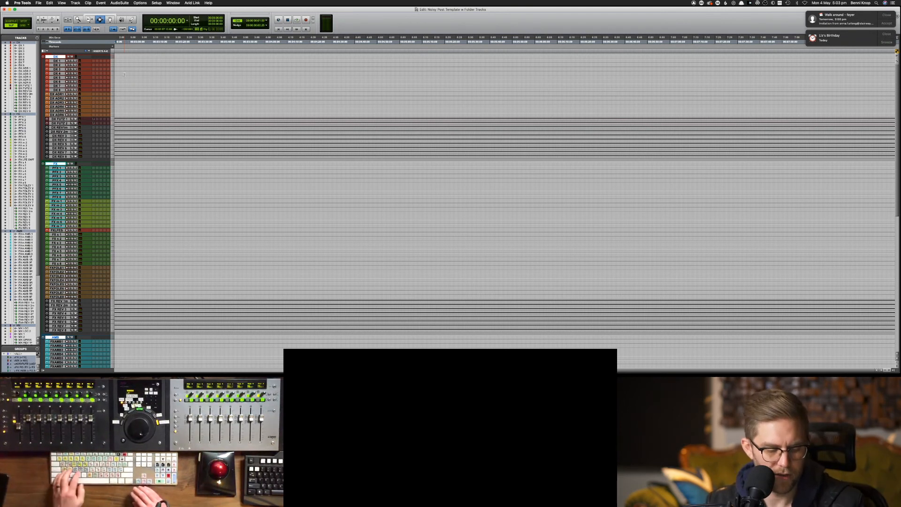
key(shift+f)
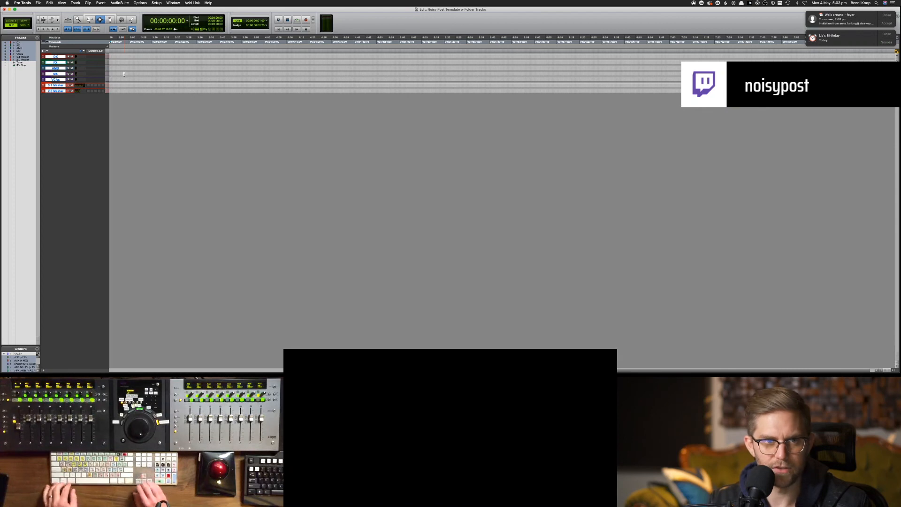
Enlarge all track heights, toggle the folders open and closed twice, then switch to the Mix window
key(ctrl+alt+super+Up)
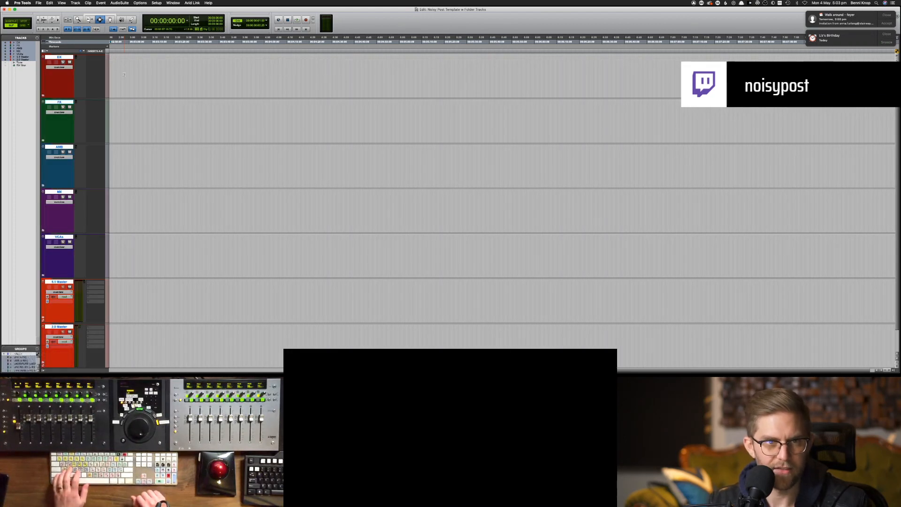
key(f)
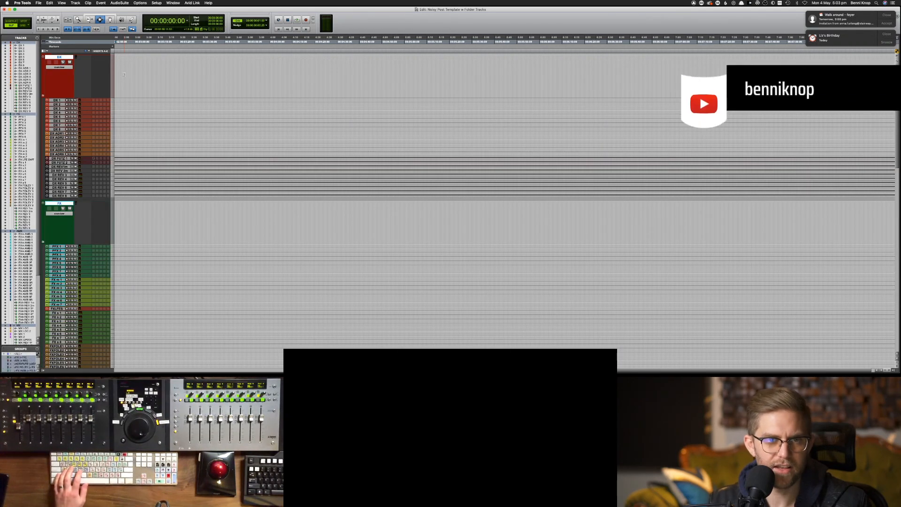
key(f)
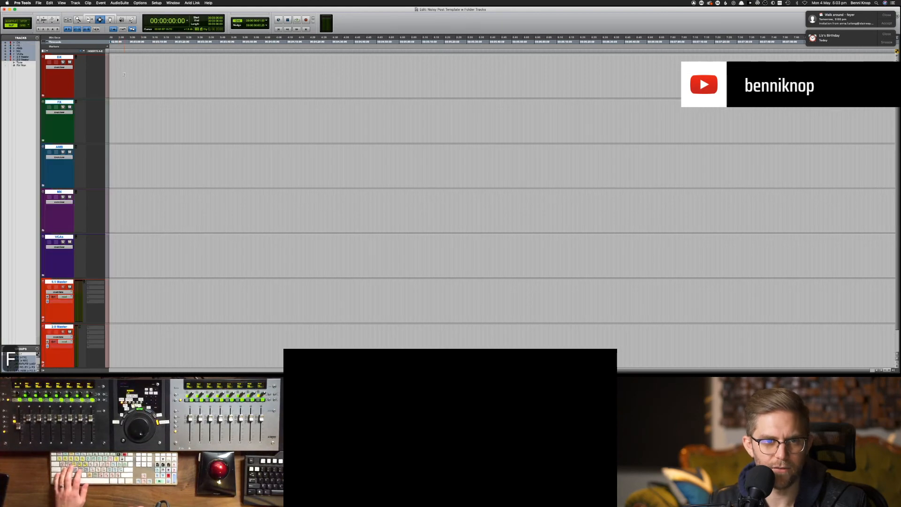
key(f)
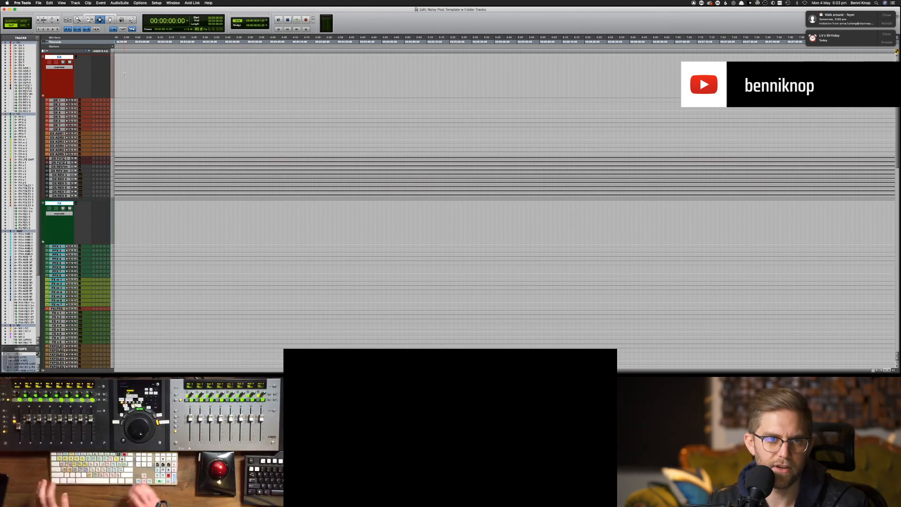
key(f)
key(super+equal)
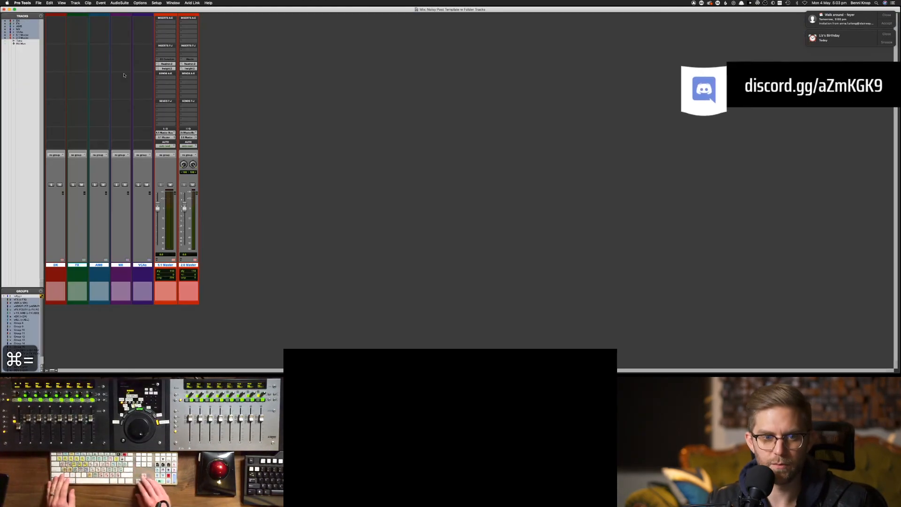